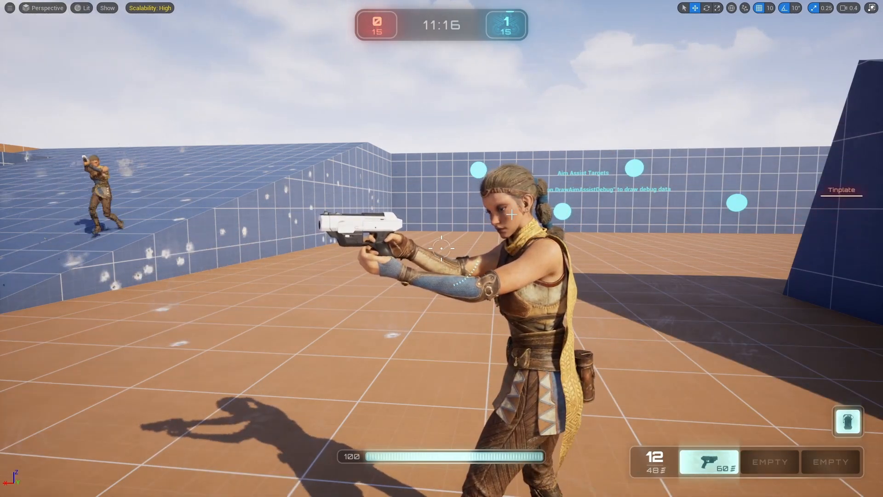
Step: Examine the Echo character's face and aiming pose from several angles in the running shooter level
right_click_drag(599, 264, 608, 263)
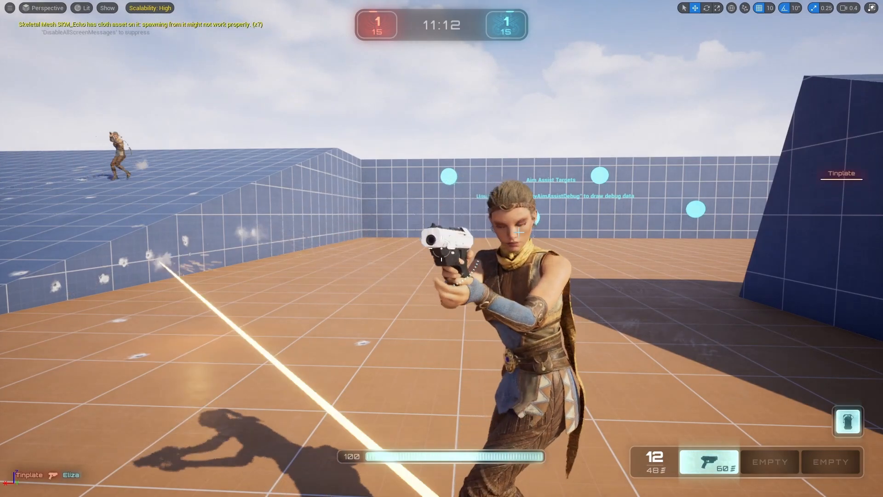
right_click_drag(608, 263, 564, 272)
right_click_drag(454, 259, 500, 243)
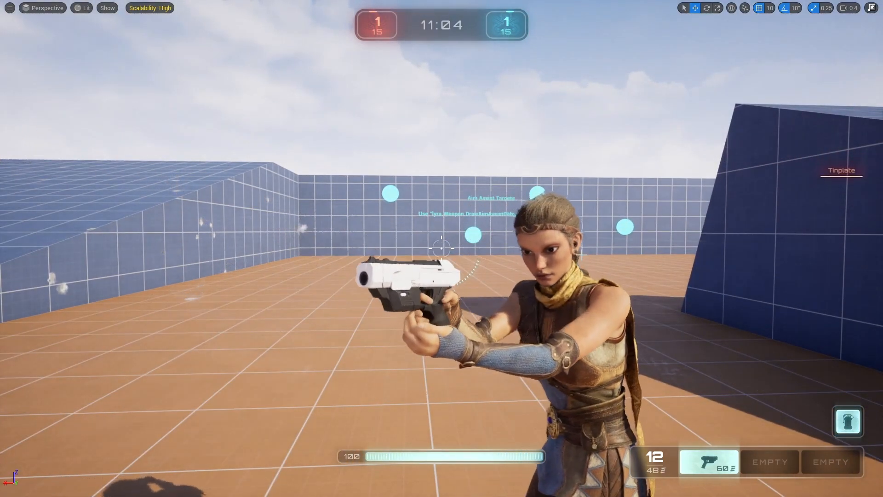
right_click_drag(568, 244, 583, 253)
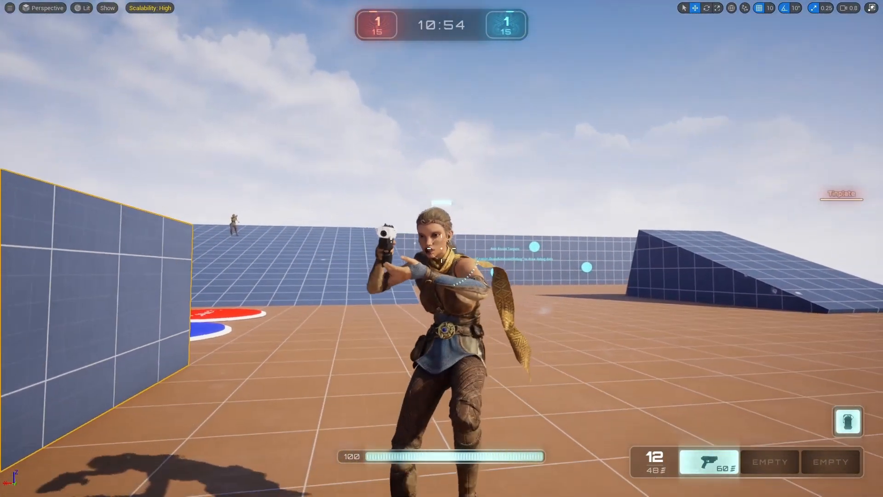
right_click_drag(452, 249, 415, 253)
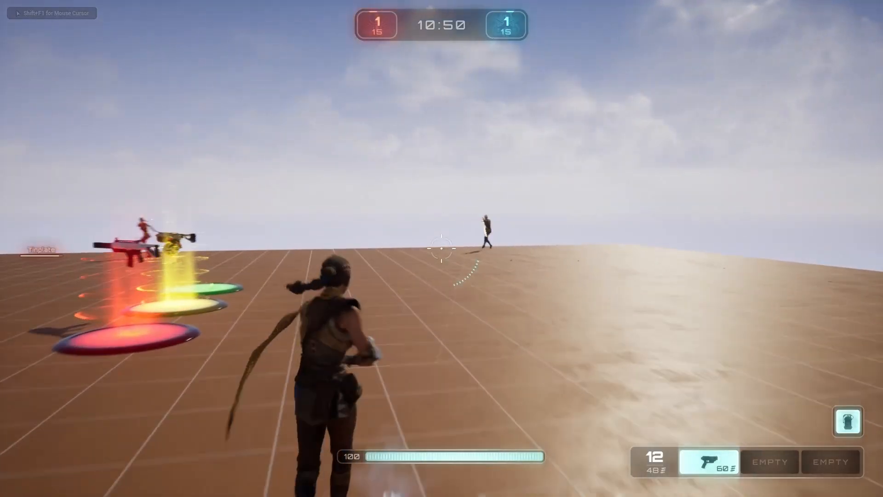
Step: Play-test the Echo character by running and jumping around the shooter level
key("w")
key("space")
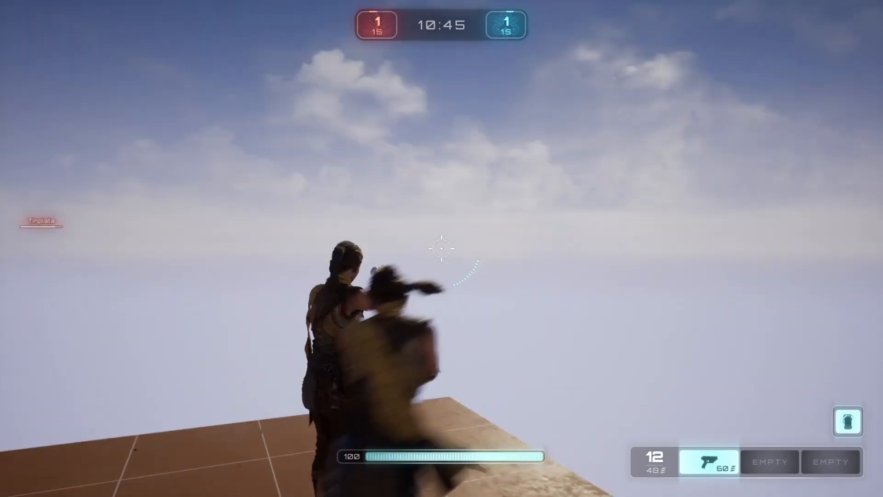
key("w")
key("w")
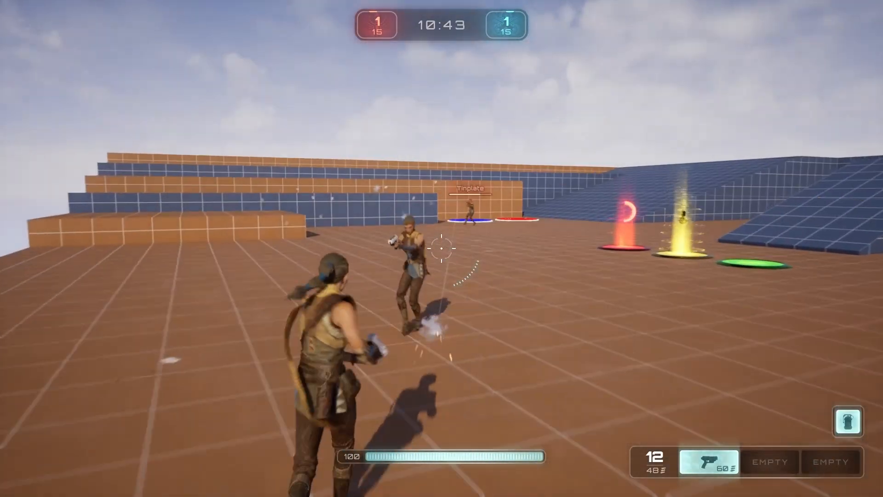
key("w")
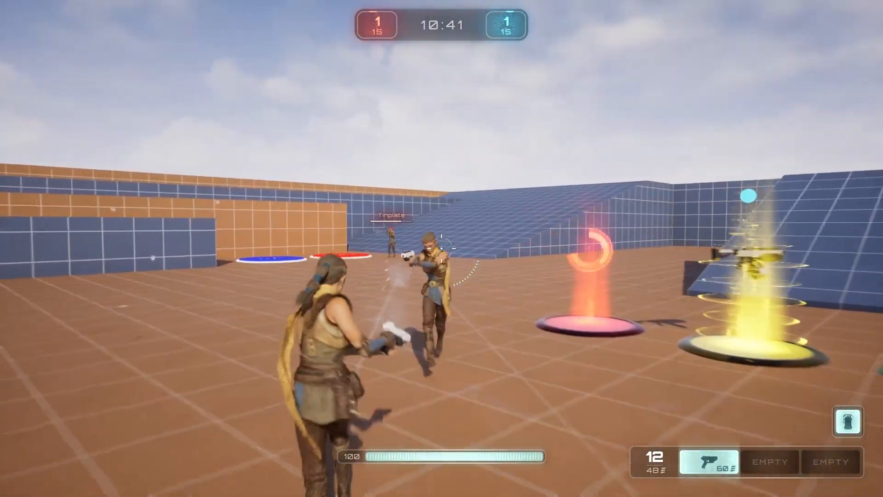
key("w")
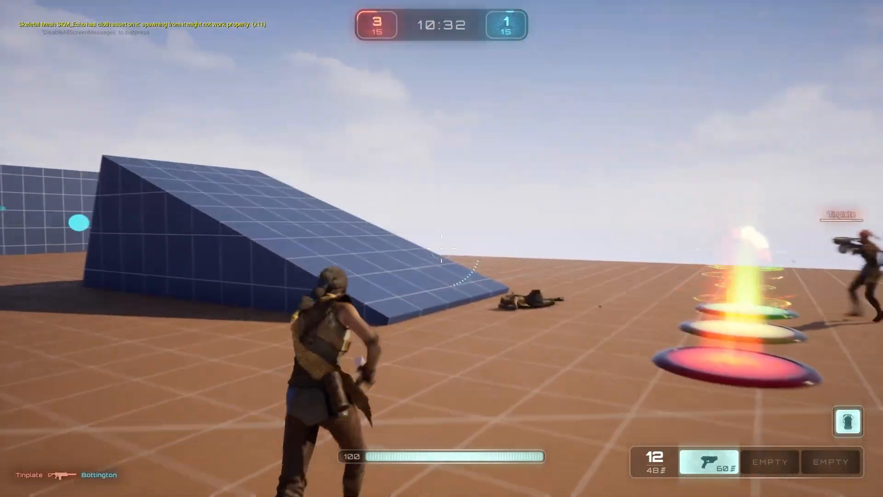
key("w")
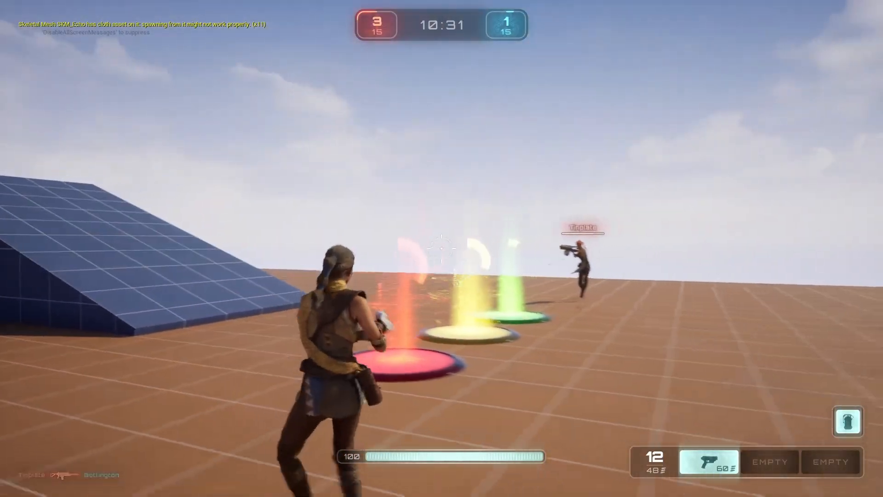
key("w")
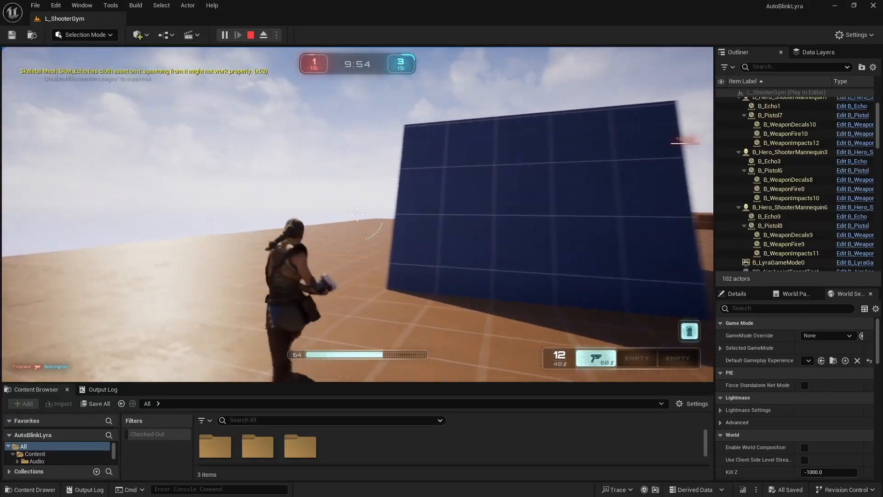
key("a")
key("w")
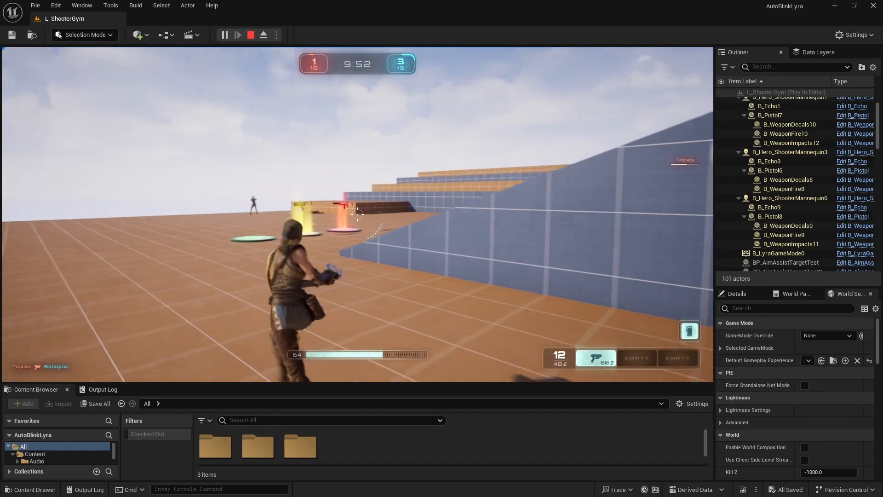
key("w")
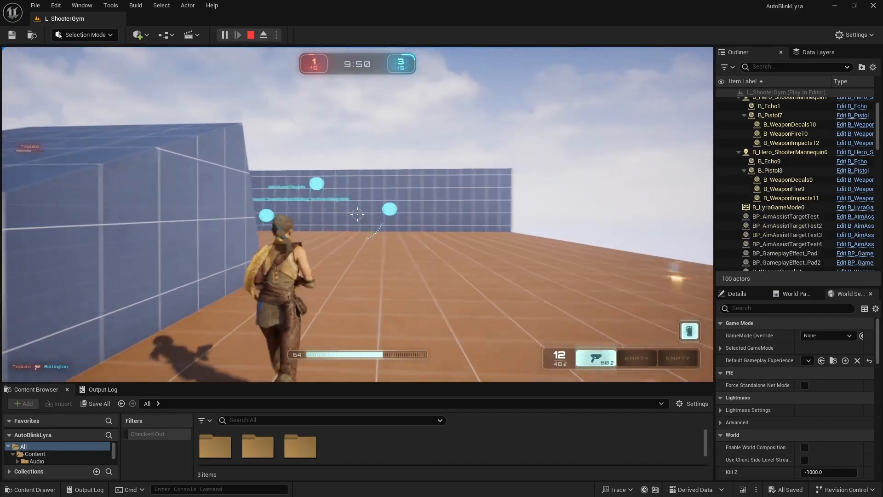
key("w")
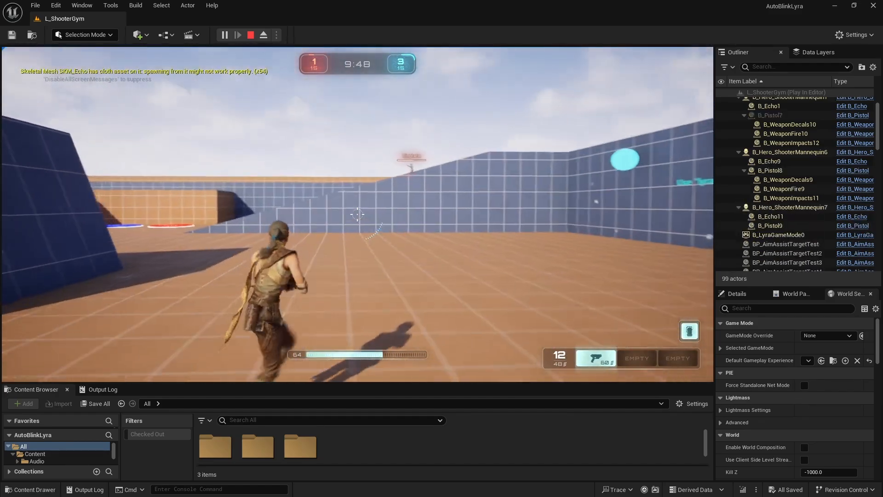
key("w")
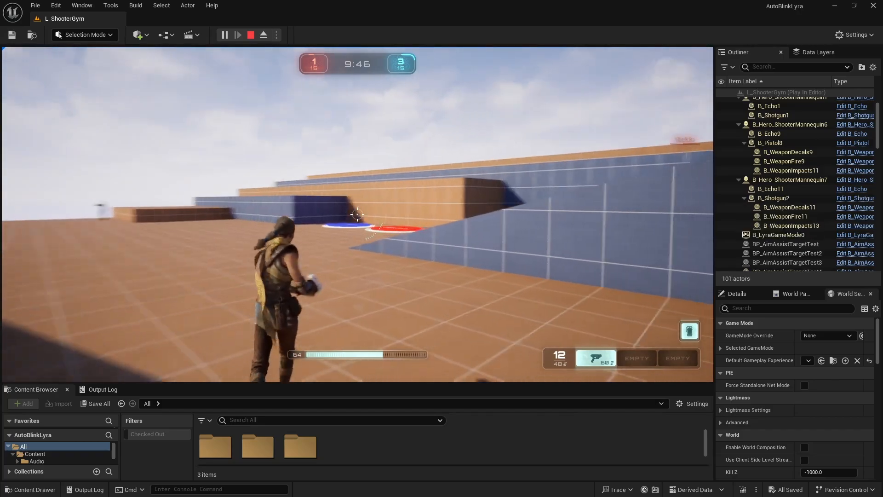
key("w")
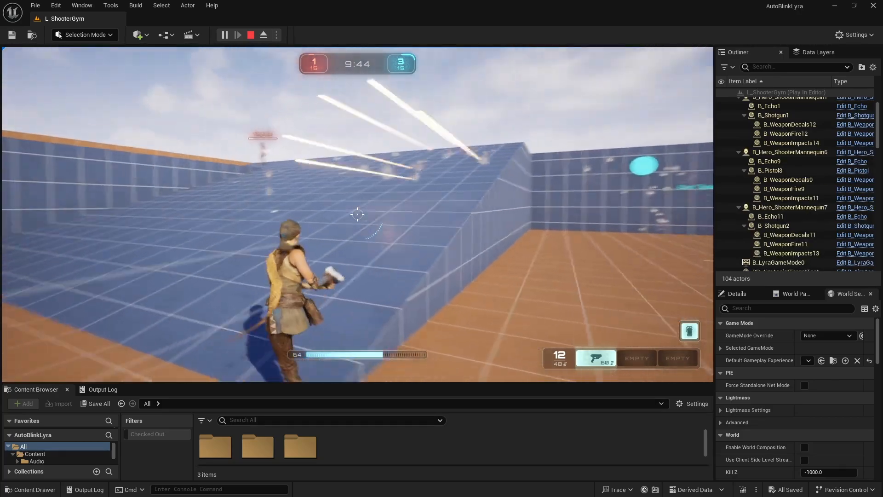
key("w")
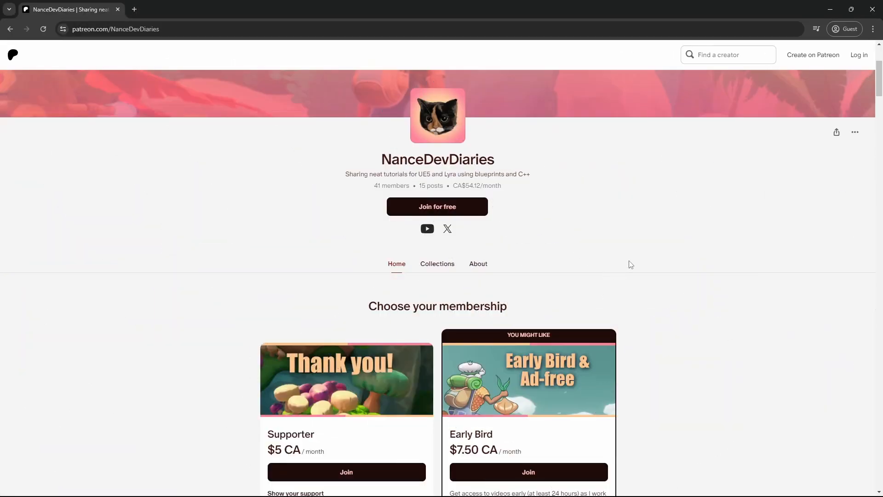
Step: In the browser, review the NanceDevDiaries membership tiers on Patreon and resume the video preview of the Lyra auto eye blink post
scroll(651, 316, "down", 5)
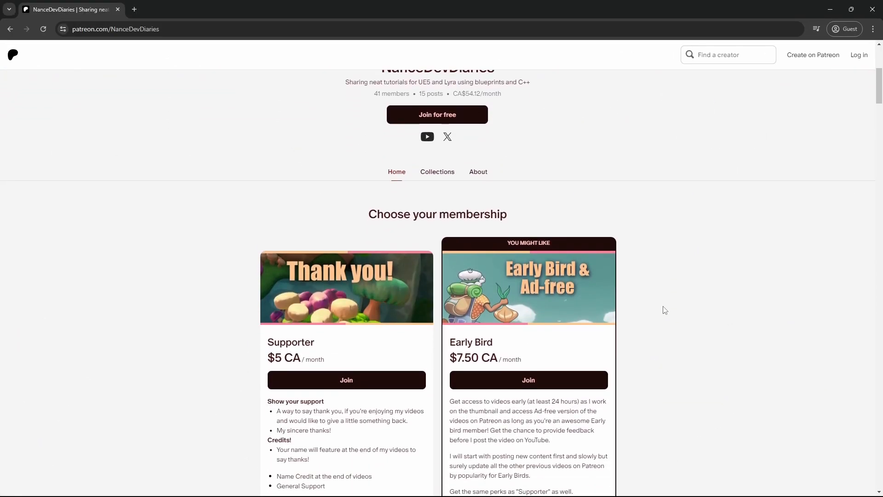
scroll(664, 305, "down", 1)
scroll(658, 305, "up", 1)
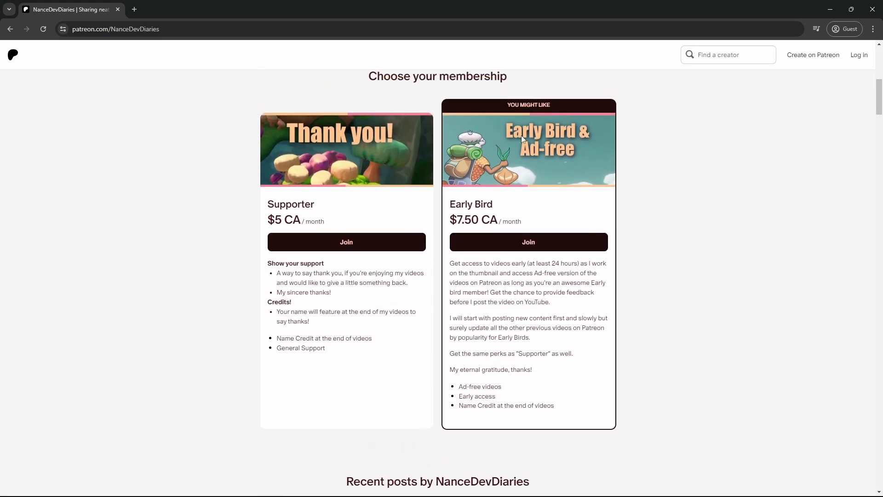
scroll(660, 329, "down", 8)
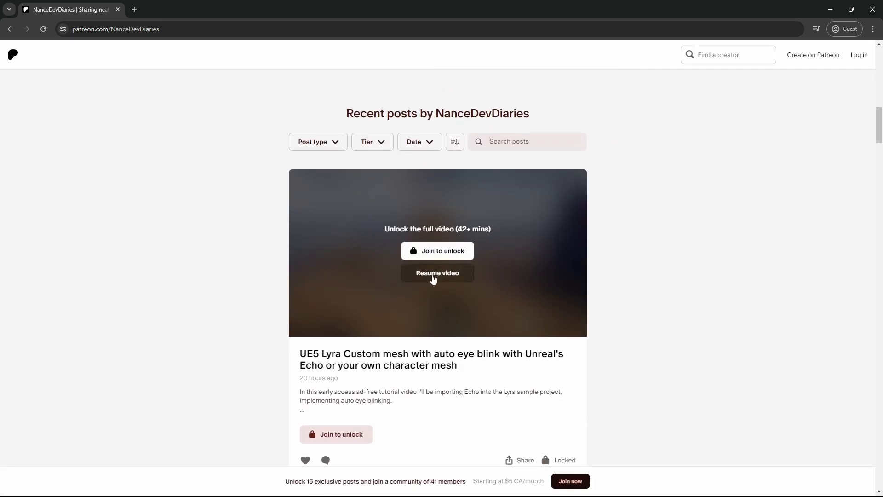
left_click(434, 275)
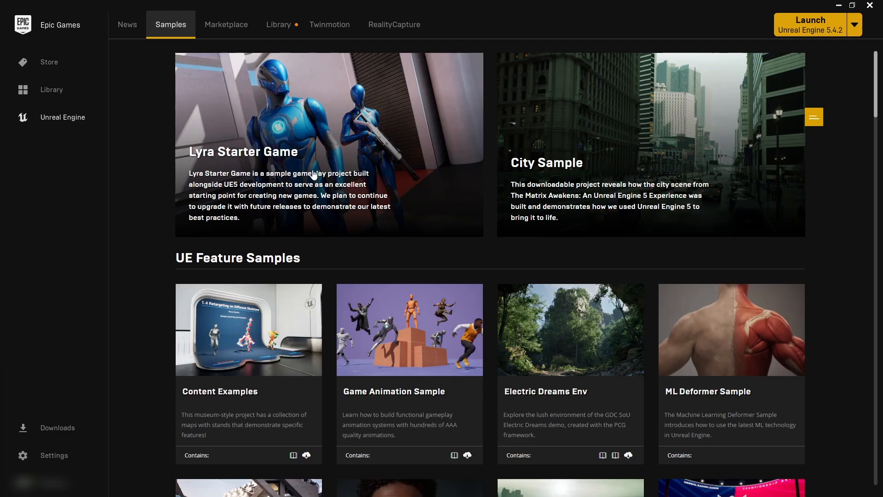
Step: In the Epic Games Launcher, review the Lyra Starter Game sample's project creation settings with engine version 5.4, without creating the project
left_click_drag(870, 108, 869, 255)
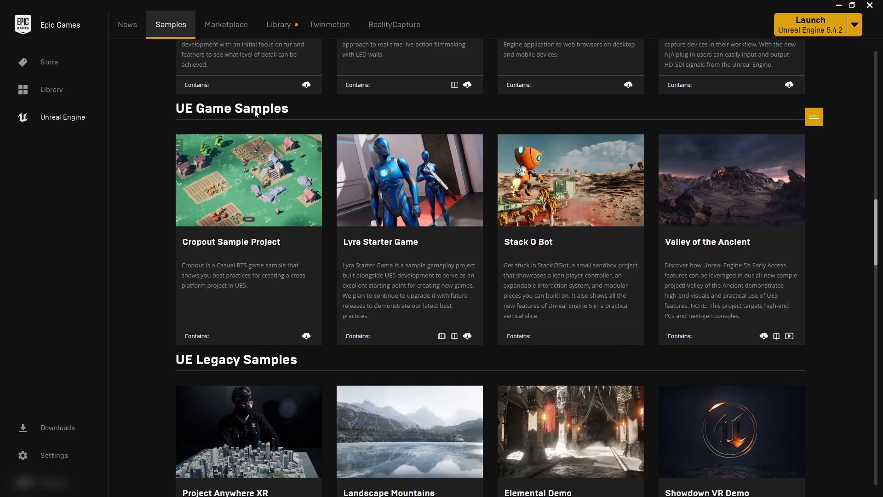
left_click(423, 196)
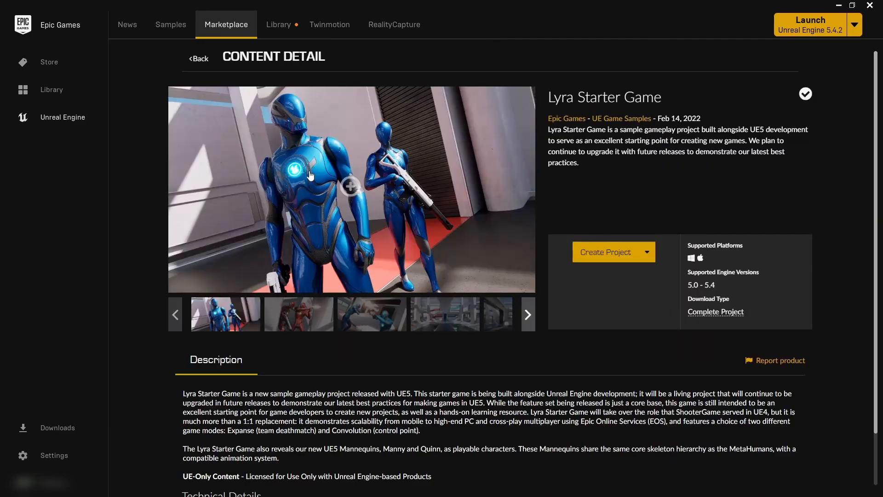
left_click(623, 256)
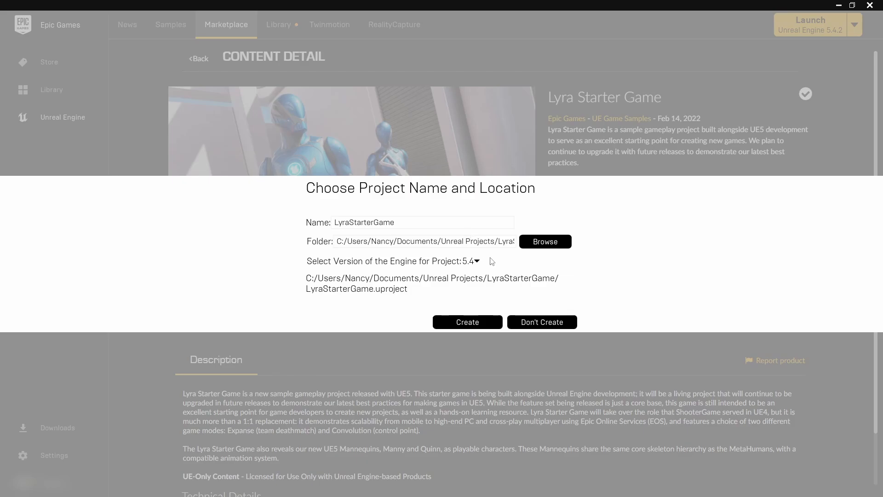
left_click(476, 261)
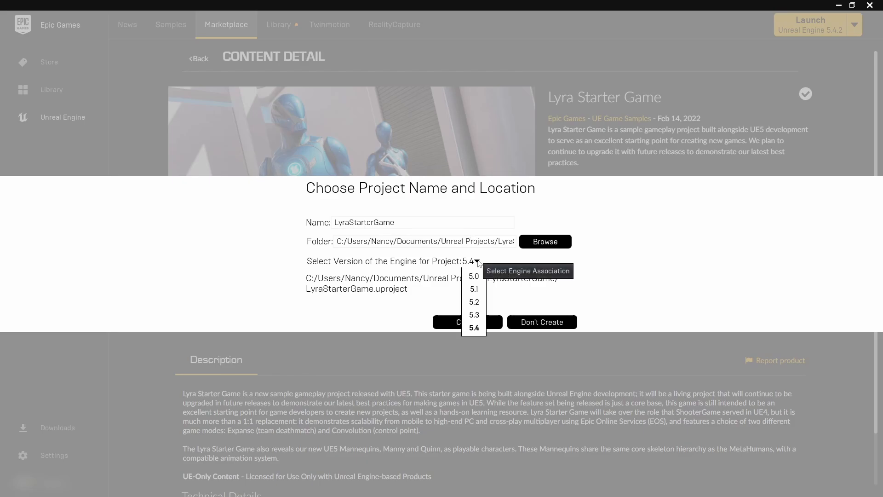
left_click(476, 328)
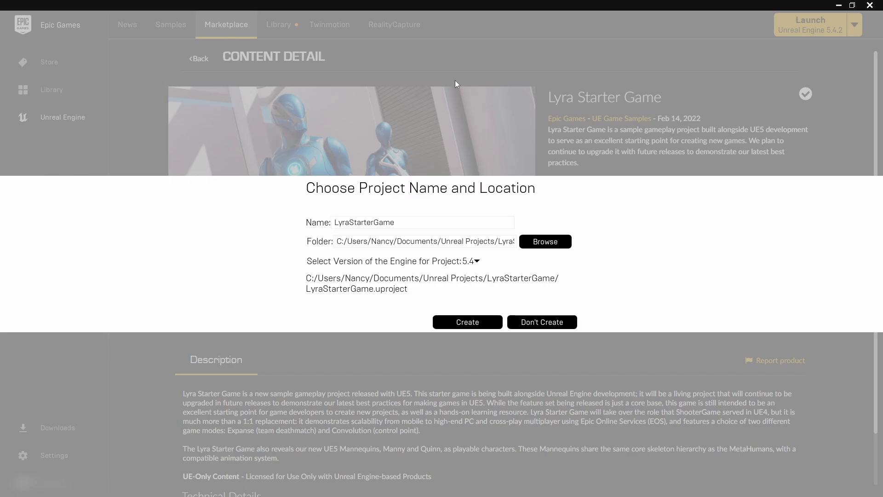
left_click(540, 324)
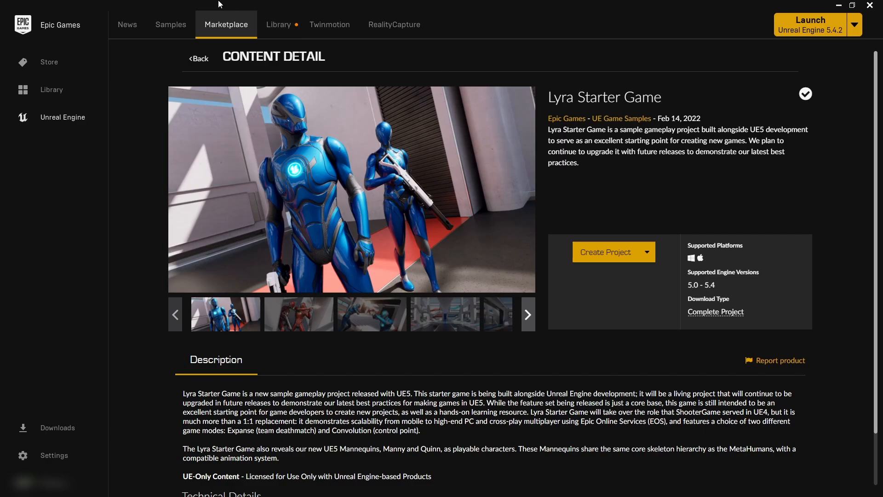
Step: Review the Game Animation Sample's details and project creation settings, without creating the project
left_click(169, 26)
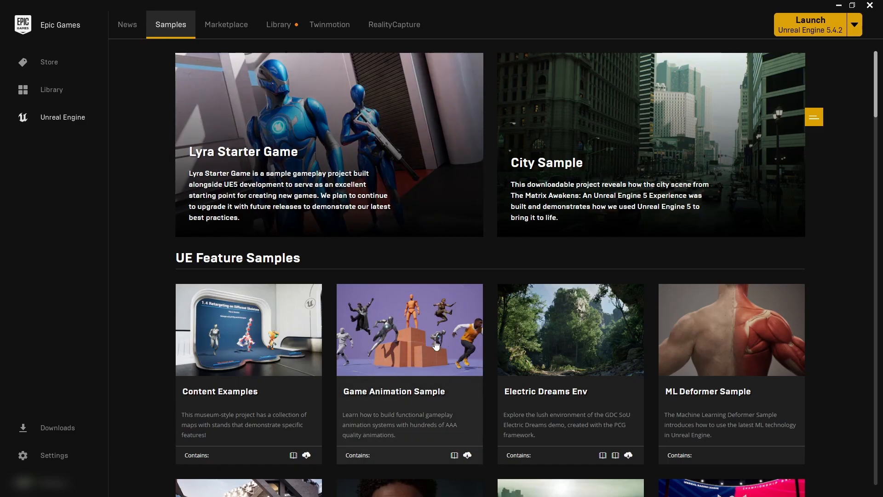
scroll(436, 345, "down", 2)
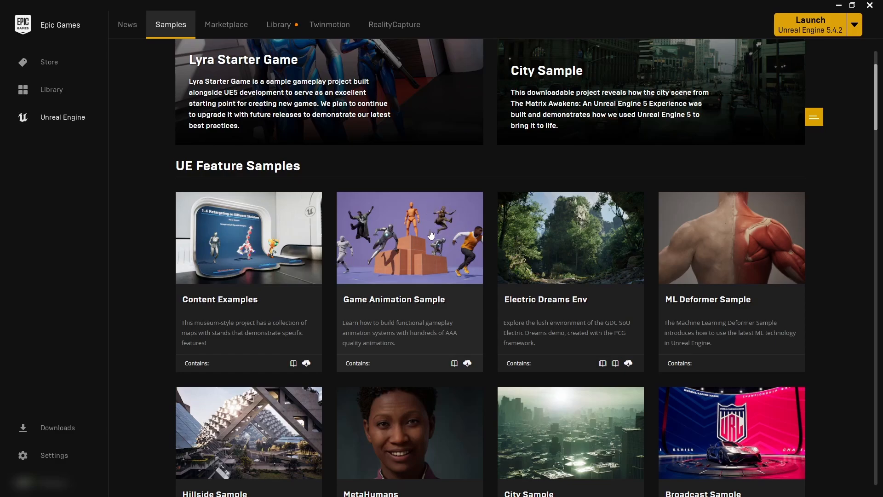
left_click(418, 303)
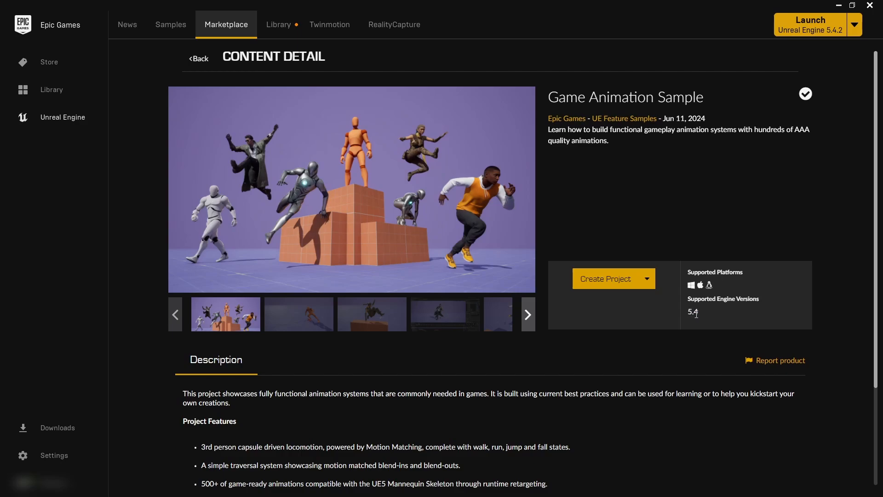
left_click(611, 281)
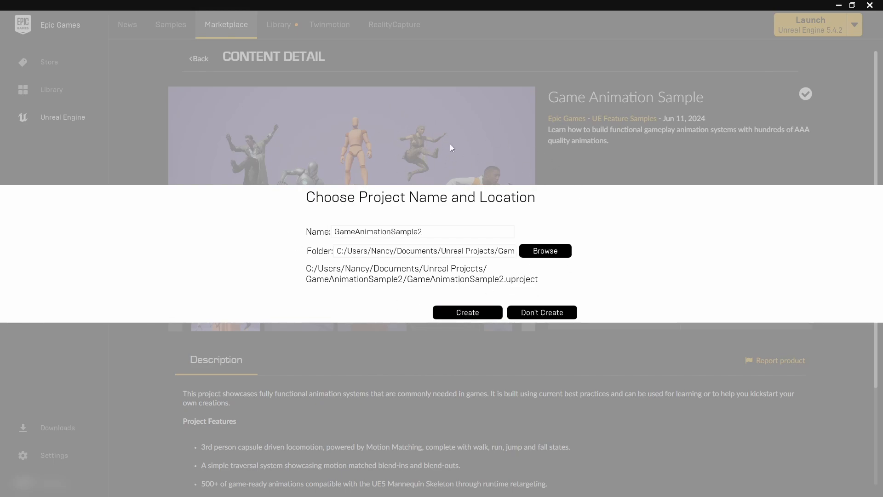
left_click(554, 311)
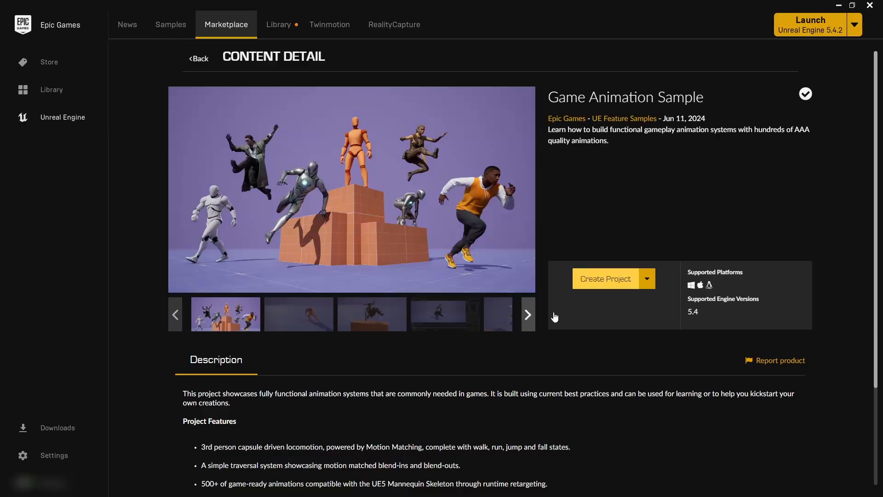
Step: Open the existing GameAnimationSample project from the Unreal Engine library
left_click(275, 27)
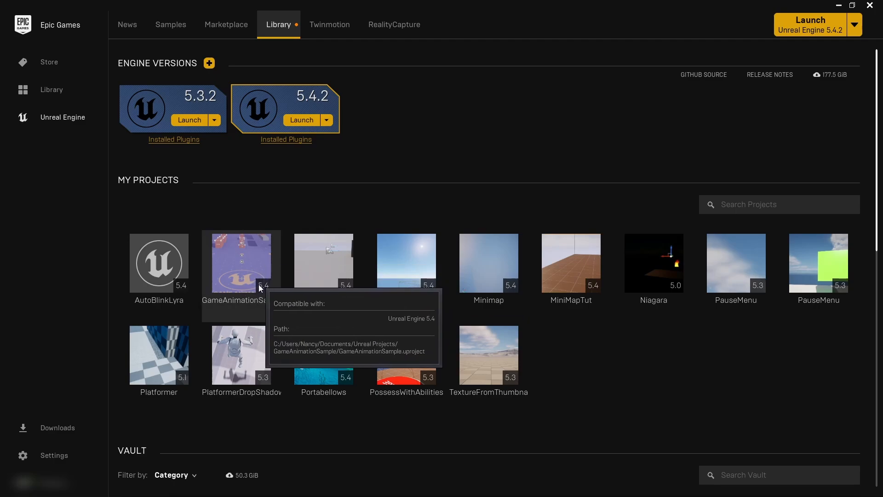
double_click(244, 269)
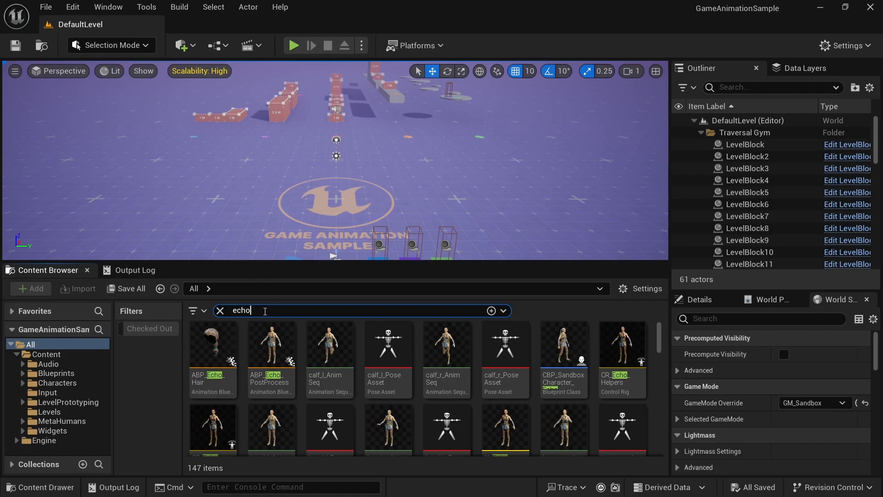
Step: Locate IK_Echo_Retarget among the echo search results, show it in its folder, and go up to the Characters folder
scroll(643, 318, "down", 2)
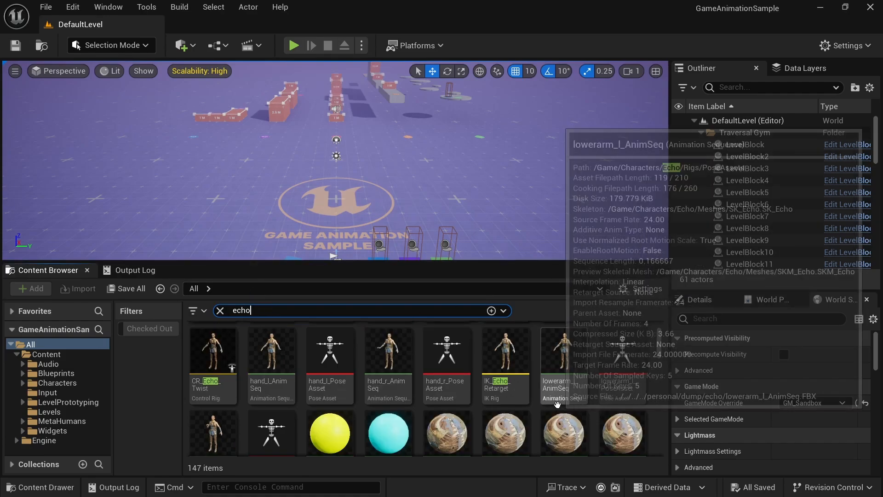
left_click(502, 360)
right_click(513, 353)
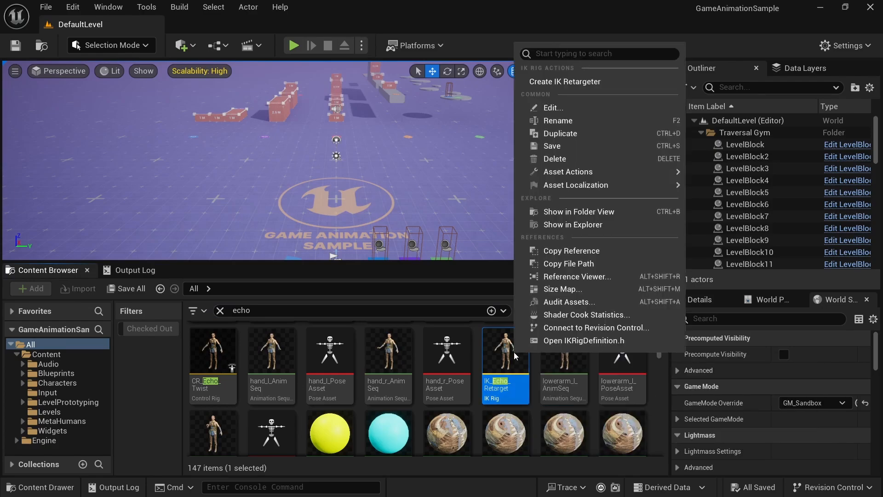
left_click(578, 211)
left_click_drag(318, 266, 322, 203)
left_click(335, 227)
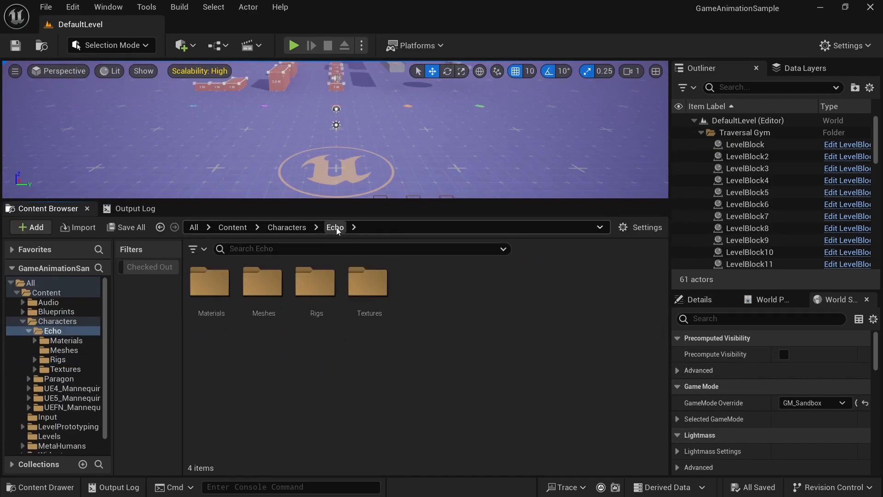
left_click(286, 227)
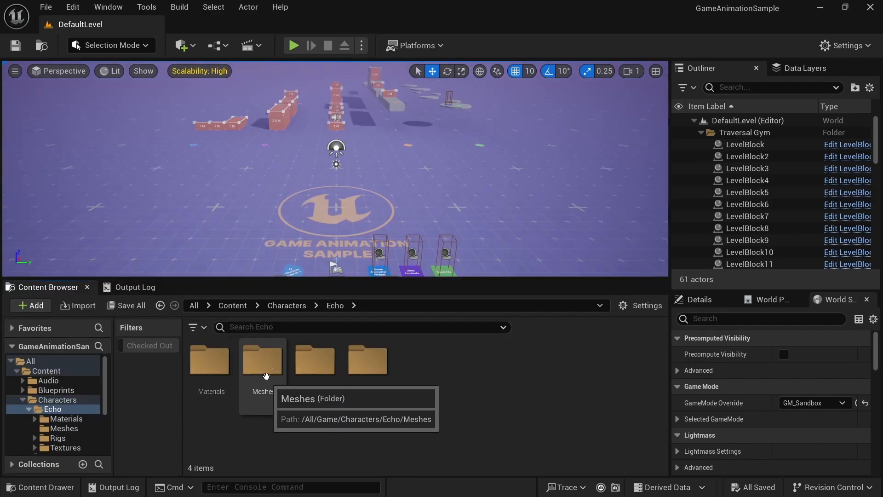
Step: Open the SKM_Echo skeletal mesh from Echo's Meshes folder in an enlarged editor window with the preview framed on her upper body
double_click(275, 367)
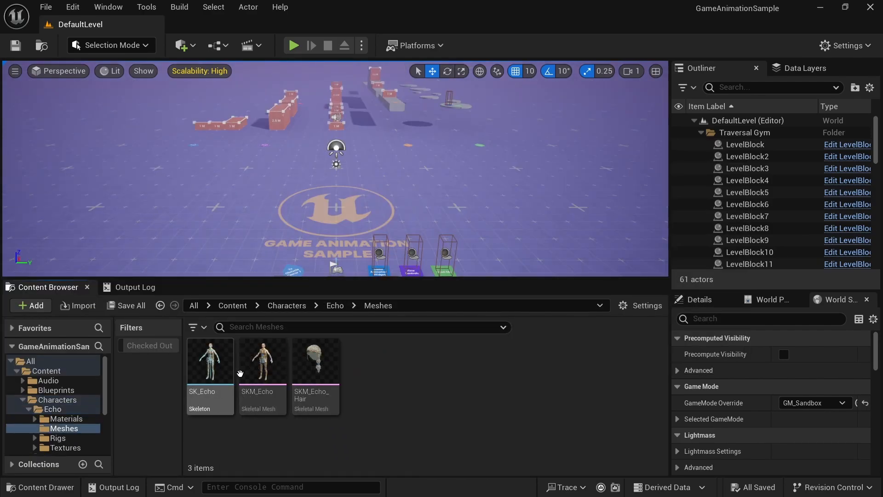
double_click(277, 370)
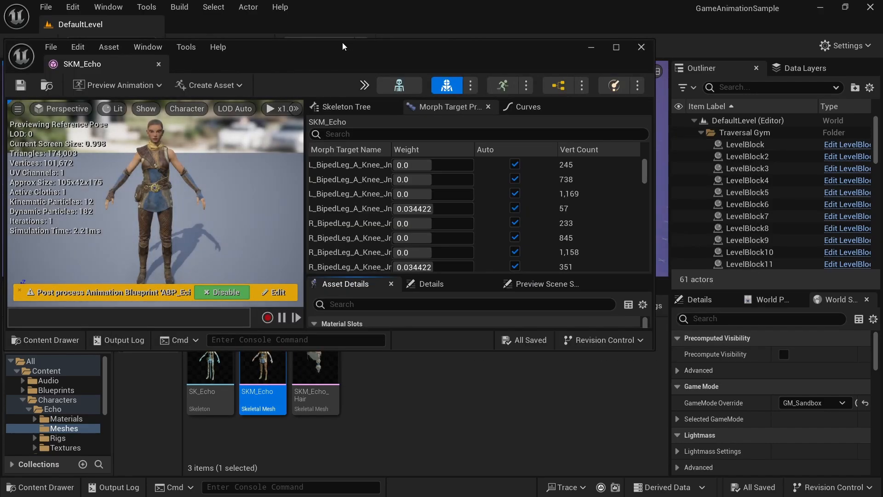
left_click_drag(342, 46, 439, 30)
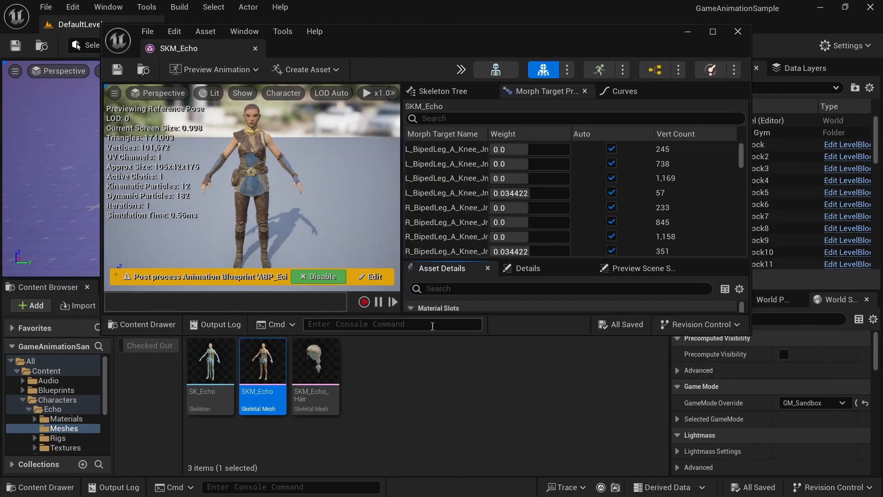
left_click_drag(427, 335, 428, 449)
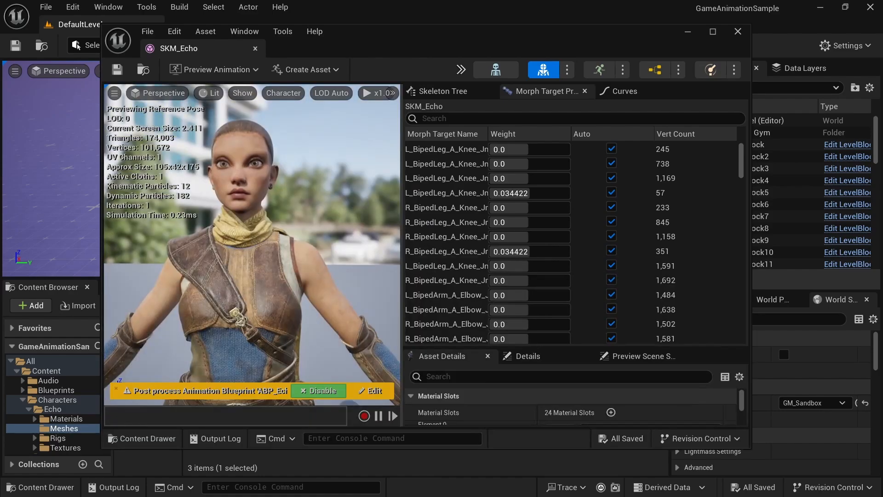
mouse_move(252, 244)
right_mouse_down()
mouse_move(257, 193)
mouse_move(253, 258)
right_mouse_up()
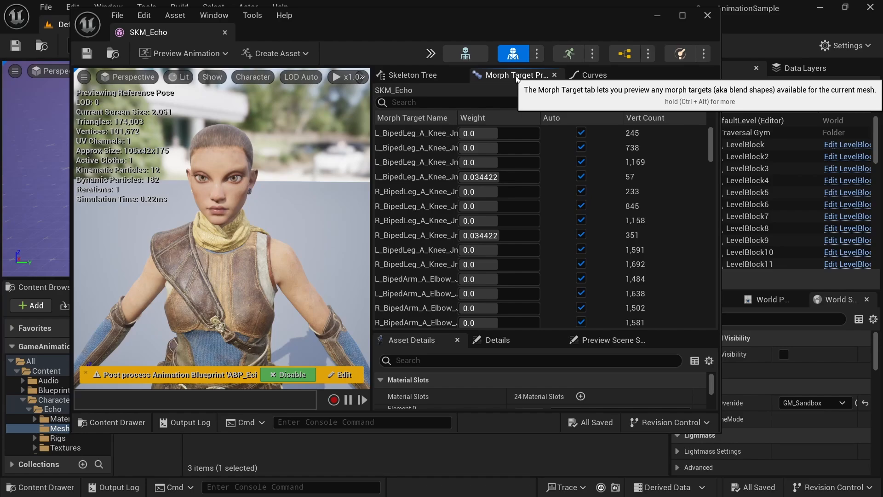
Step: In SKM_Echo's Morph Target Previewer, widen the name column and filter the morph targets by "blink"
left_click(175, 17)
mouse_move(216, 15)
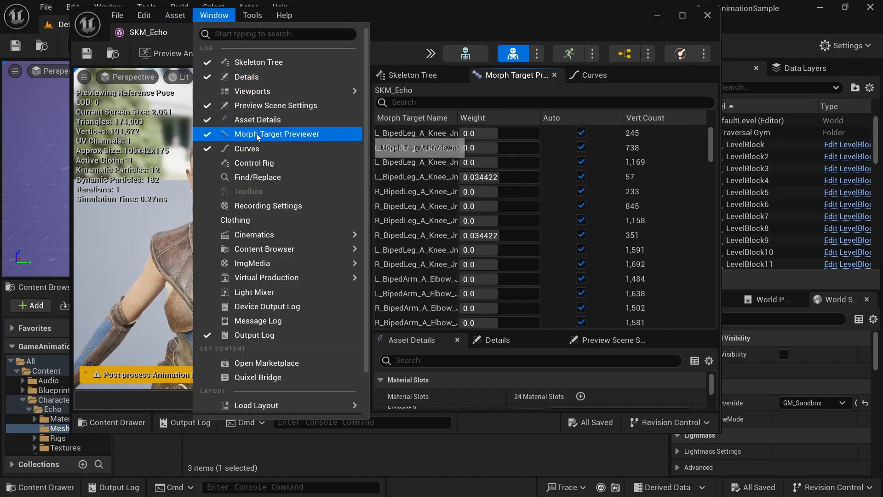
left_click(573, 21)
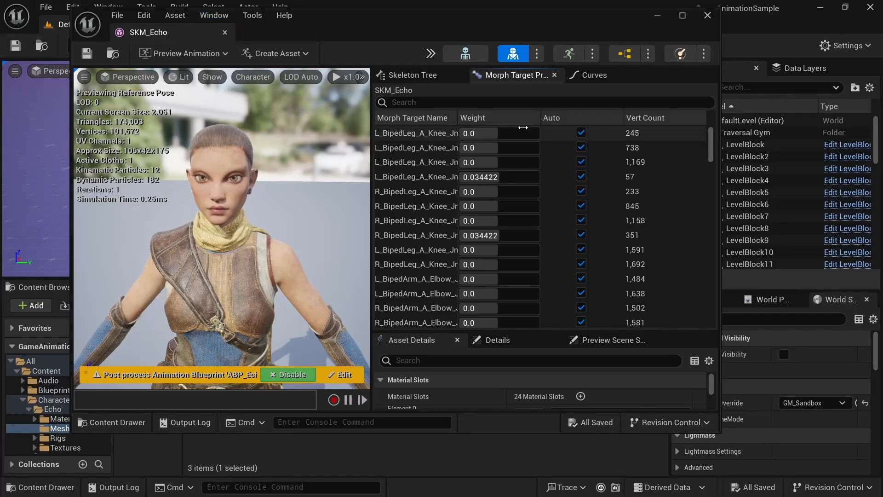
left_click_drag(720, 147, 776, 147)
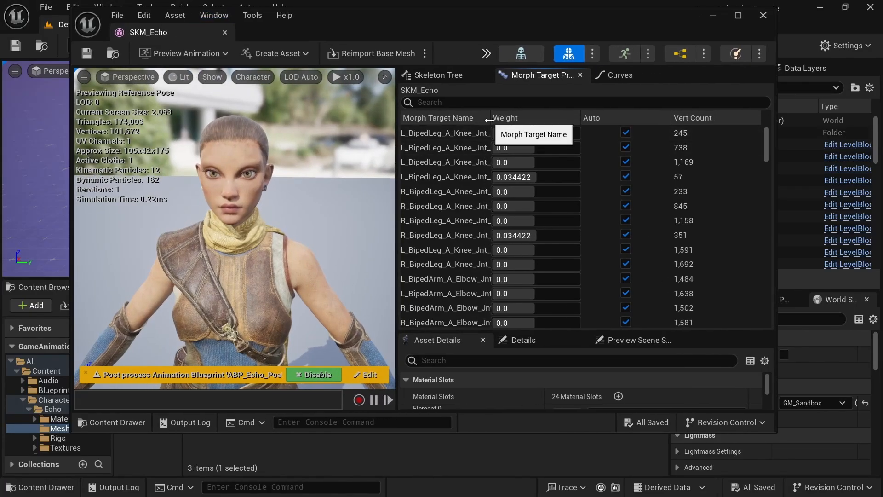
left_click_drag(489, 118, 541, 118)
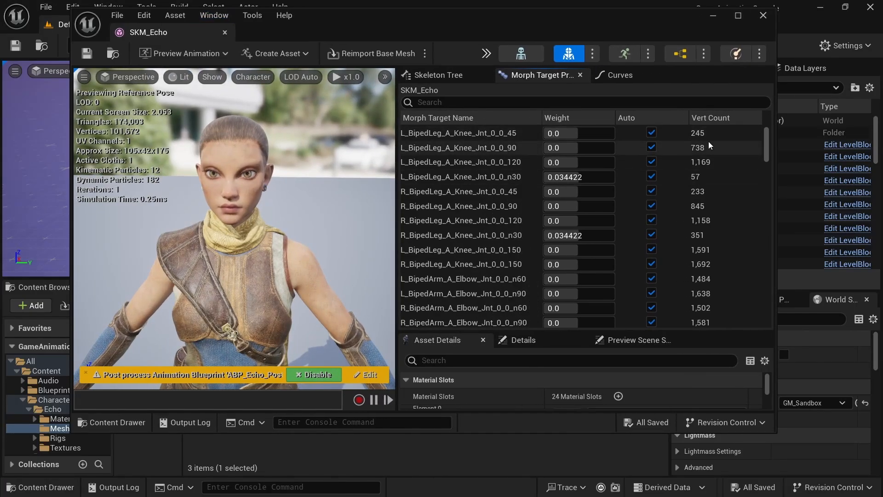
left_click_drag(766, 138, 759, 172)
left_click(473, 102)
type("blink")
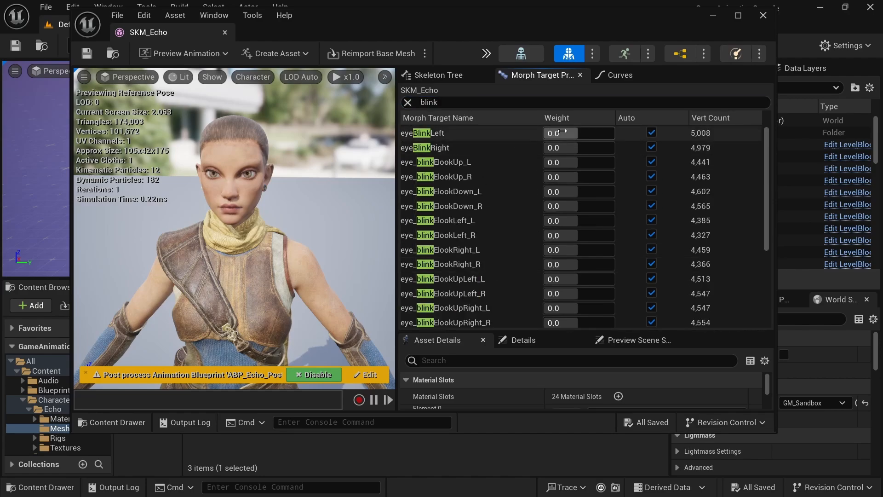
Step: Preview Echo's blink by setting the eyeBlinkLeft and eyeBlinkRight weights to 1.0 and varying them down to lower values
left_click(571, 153)
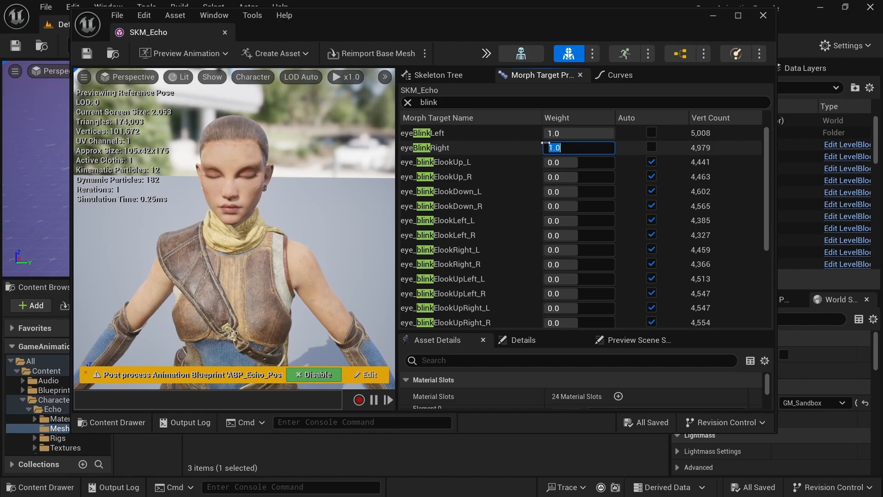
left_click_drag(545, 144, 534, 144)
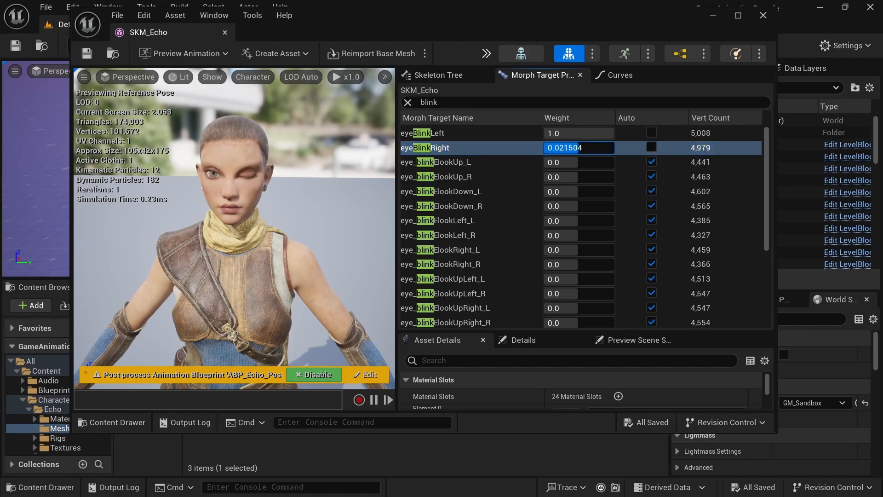
left_click_drag(578, 147, 566, 148)
left_click_drag(577, 236, 569, 235)
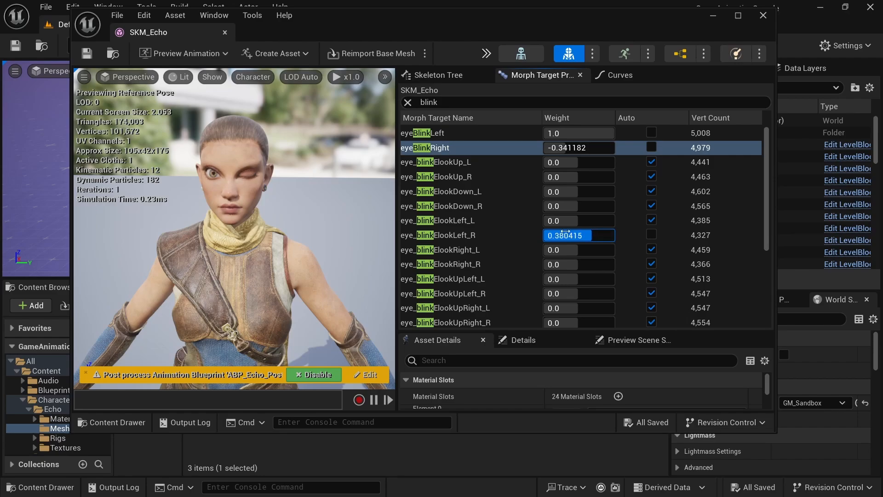
key("Return")
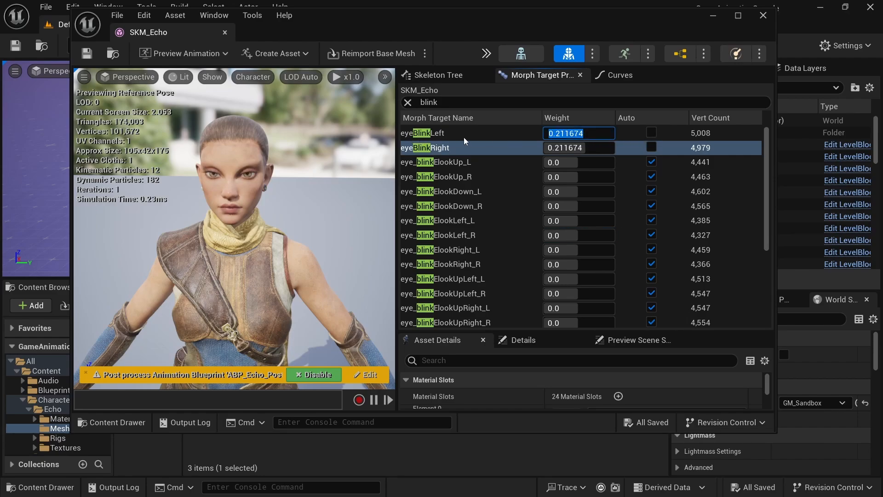
Step: Review the remaining blink morph targets, and clear the filter to look through the full morph target list
scroll(464, 184, "down", 3)
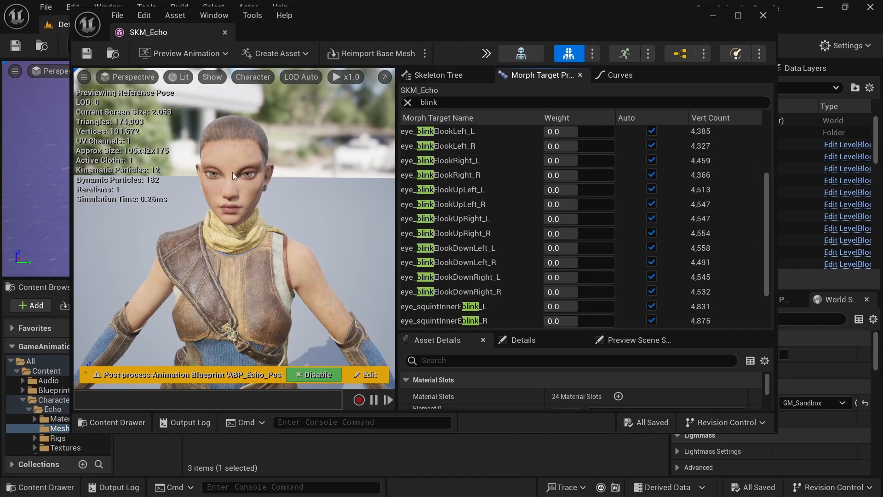
left_click(407, 102)
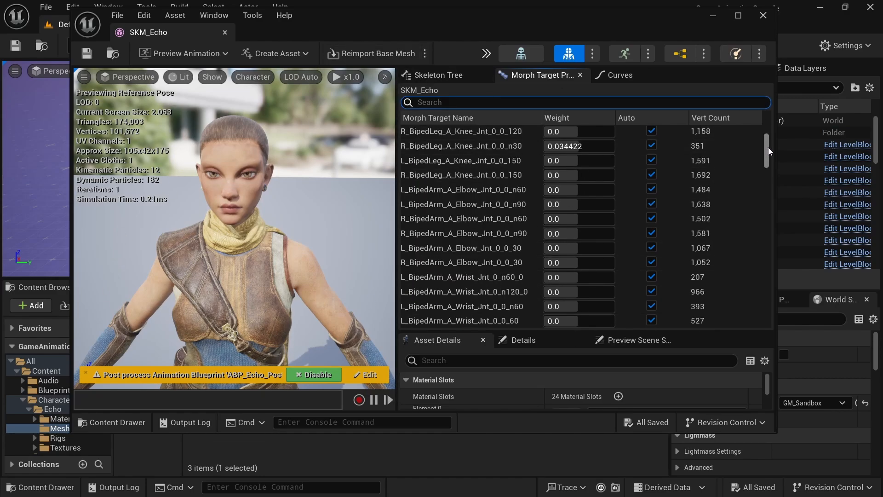
left_click_drag(767, 148, 767, 139)
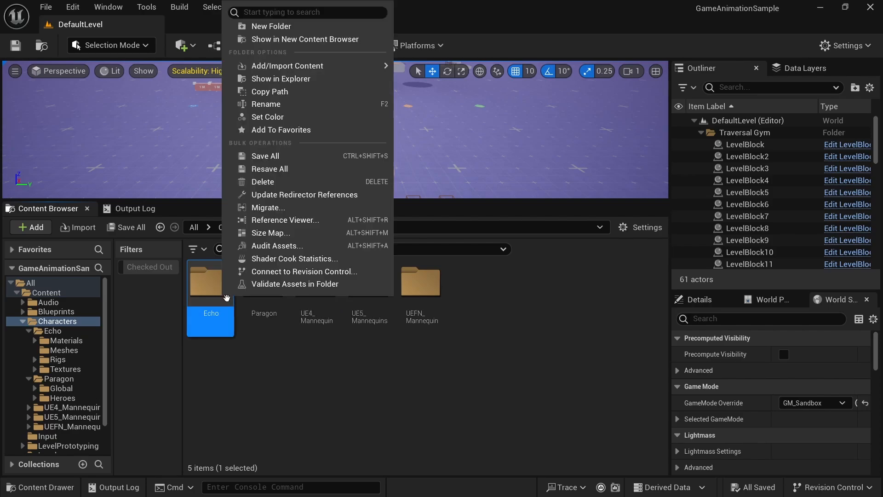
Step: Migrate the Echo folder, excluding the UEFN_Mannequin folder and the RTG_UEFN_to_Echo asset from the migration list
right_click(225, 302)
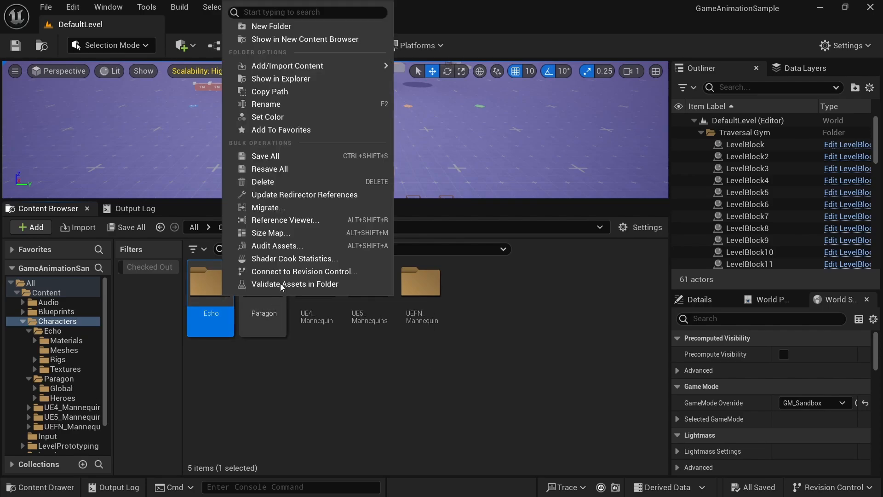
left_click(268, 210)
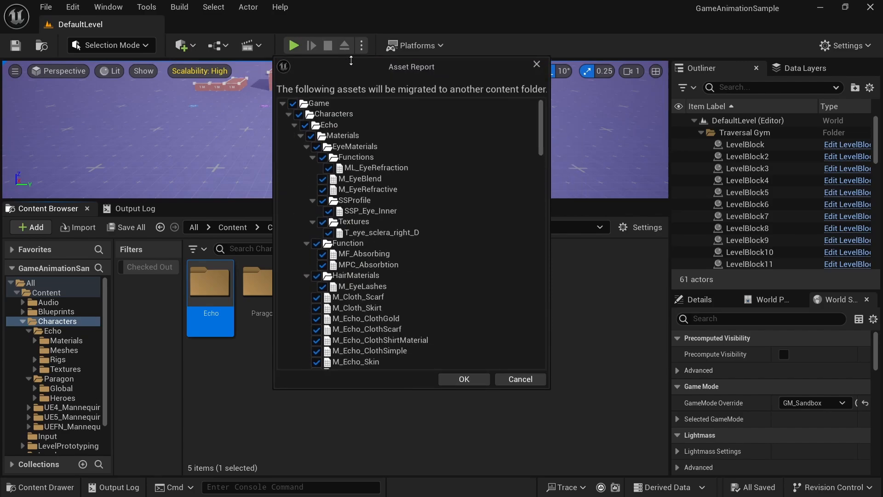
left_click_drag(542, 117, 543, 348)
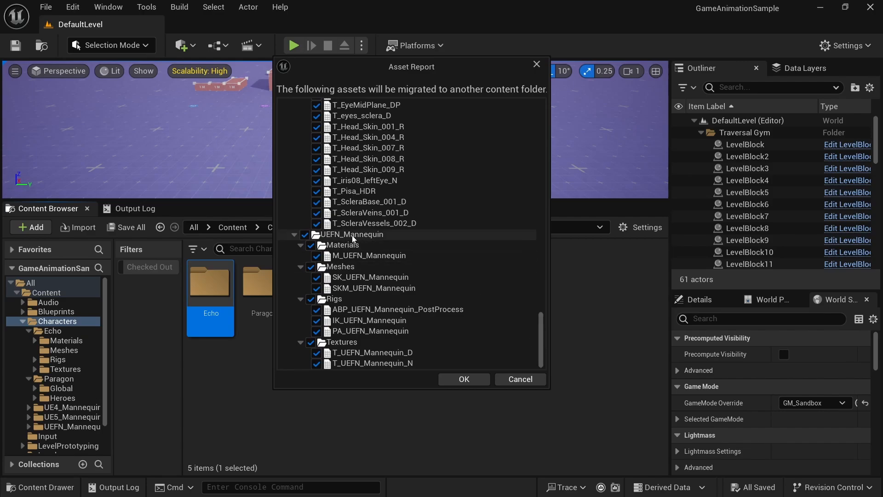
left_click(305, 235)
scroll(537, 324, "up", 2)
left_click_drag(537, 325, 534, 228)
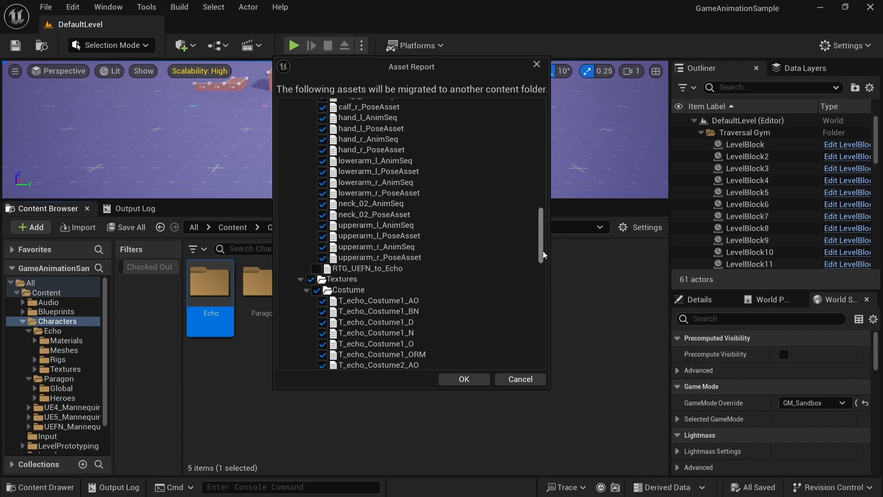
left_click_drag(541, 254, 540, 361)
left_click(465, 381)
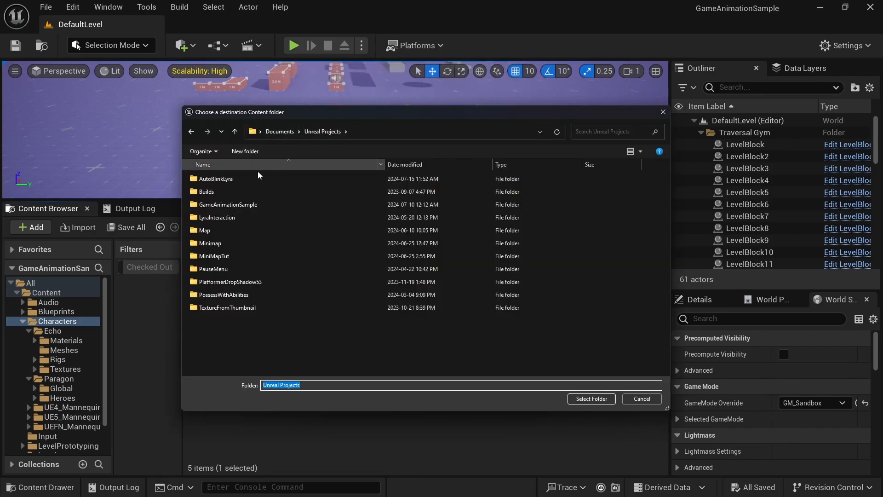
Step: Choose the AutoBlinkLyra project's Content folder as the migration destination
double_click(224, 182)
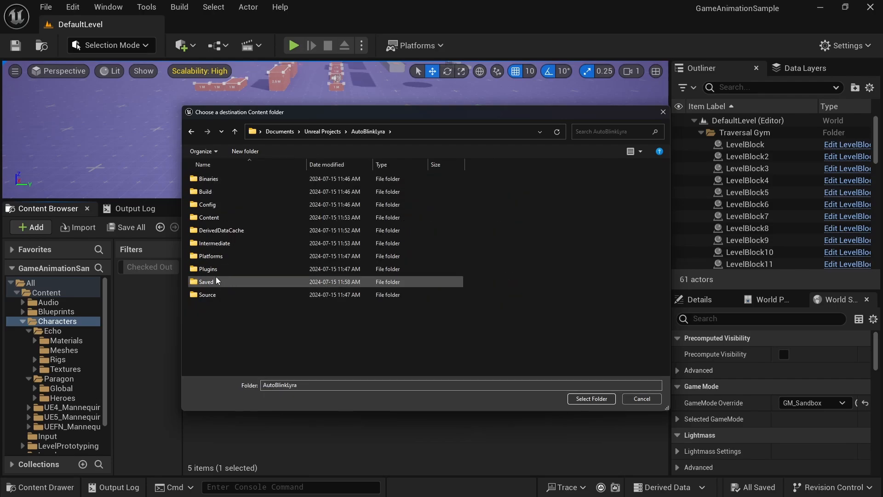
left_click(216, 218)
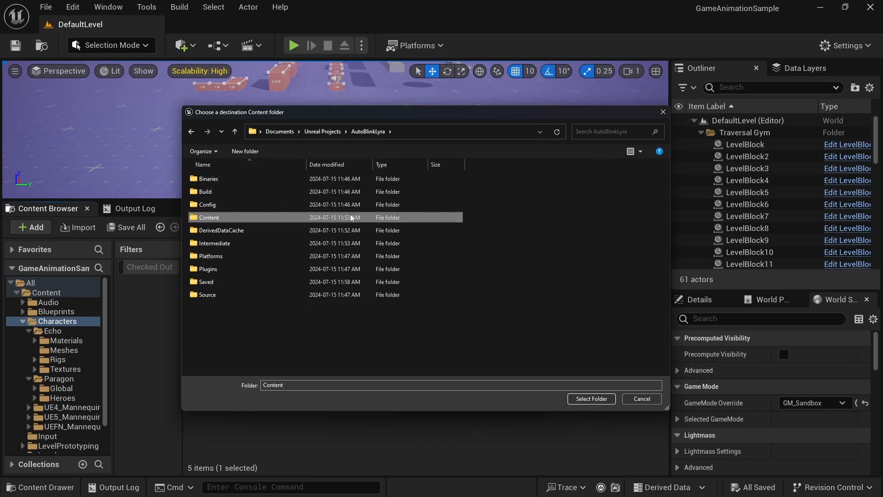
left_click(591, 398)
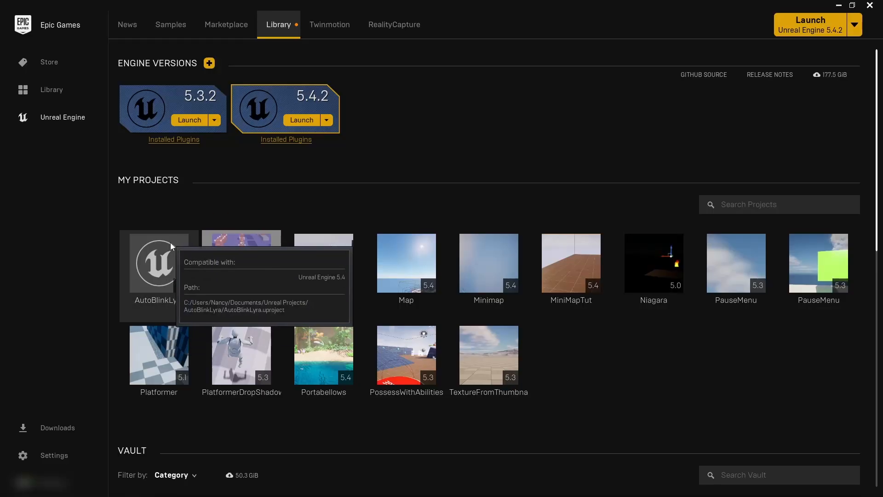
Step: From the Epic Games Launcher, open the AutoBlinkLyra project and load its L_ShooterGym map
double_click(162, 300)
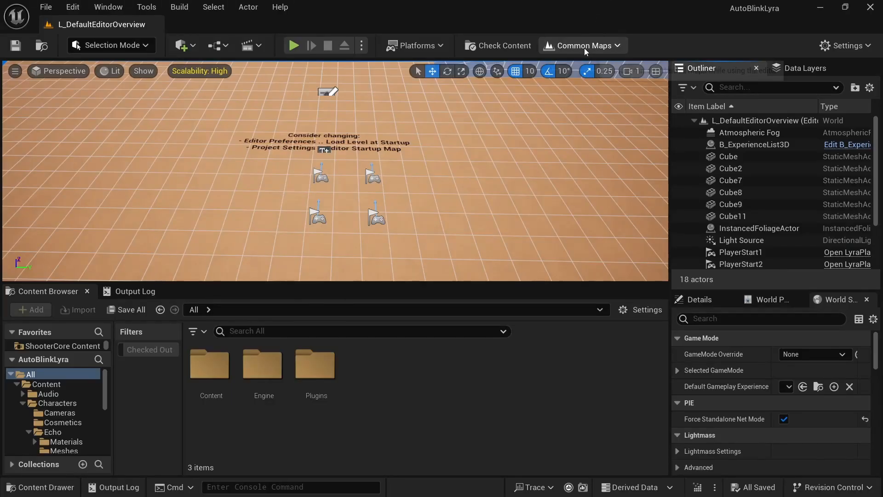
left_click(583, 46)
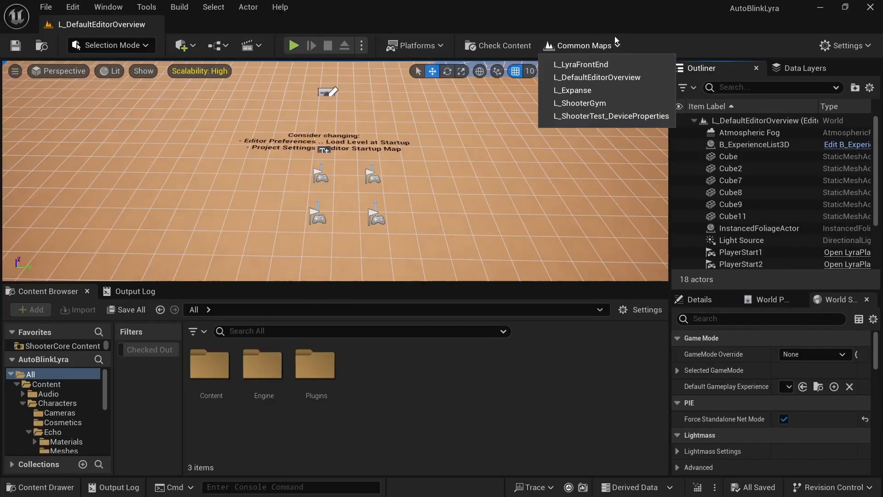
left_click(579, 104)
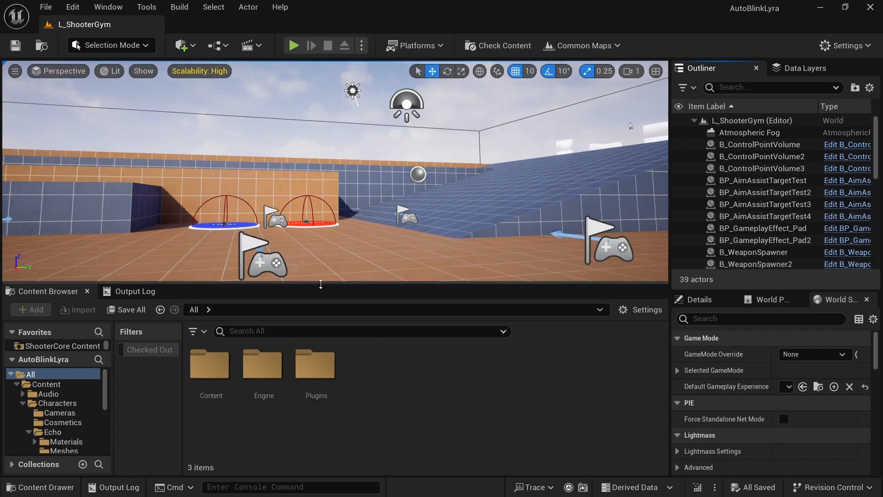
Step: Enlarge the level viewport and play L_ShooterGym in it to view the default Lyra character
left_click_drag(320, 284, 313, 354)
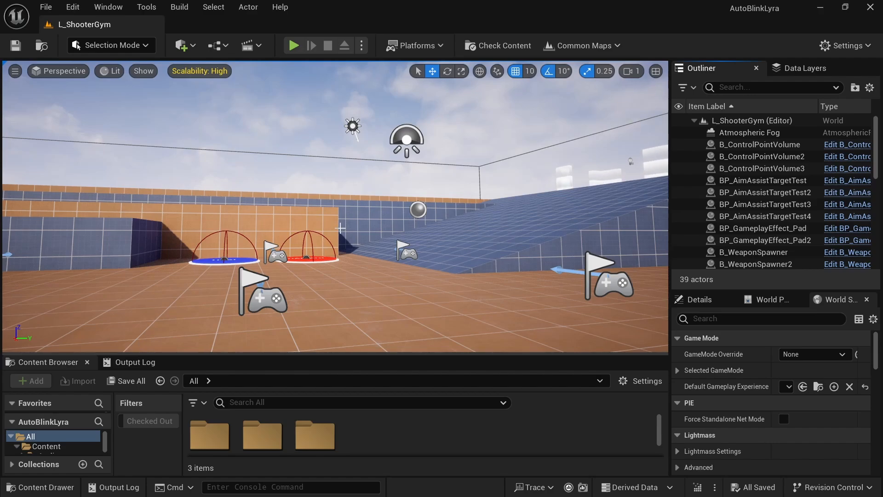
right_click_drag(299, 230, 371, 272)
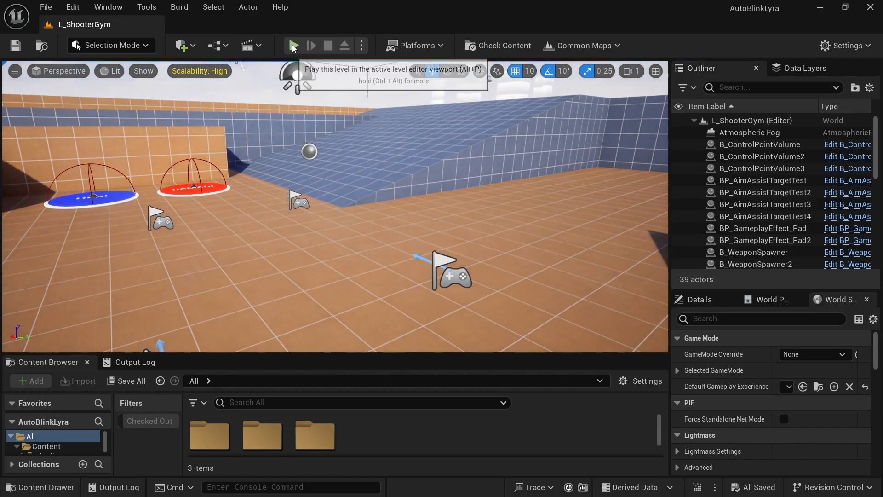
left_click(292, 46)
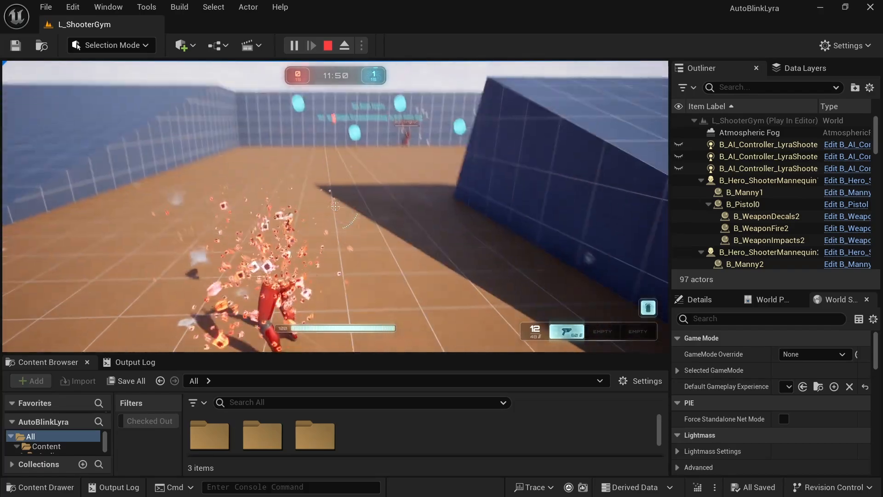
Step: Stop the play session and search all project content for "retarg"
key("shift+F1")
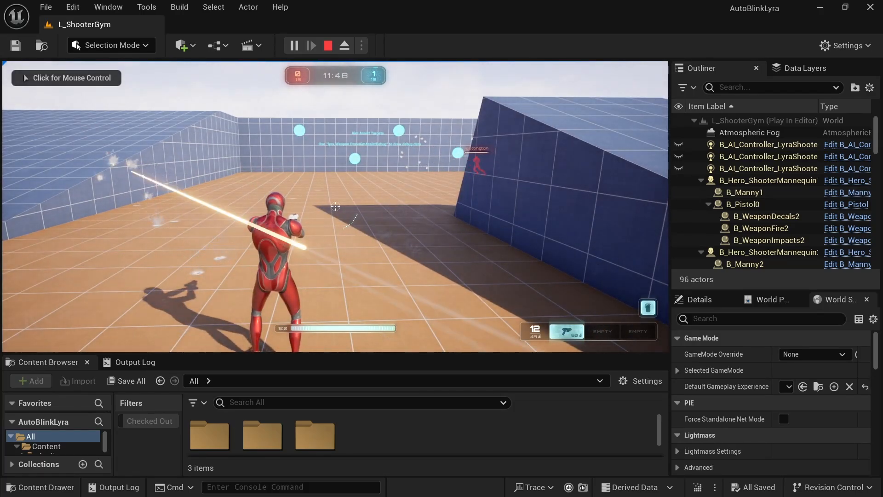
key("Escape")
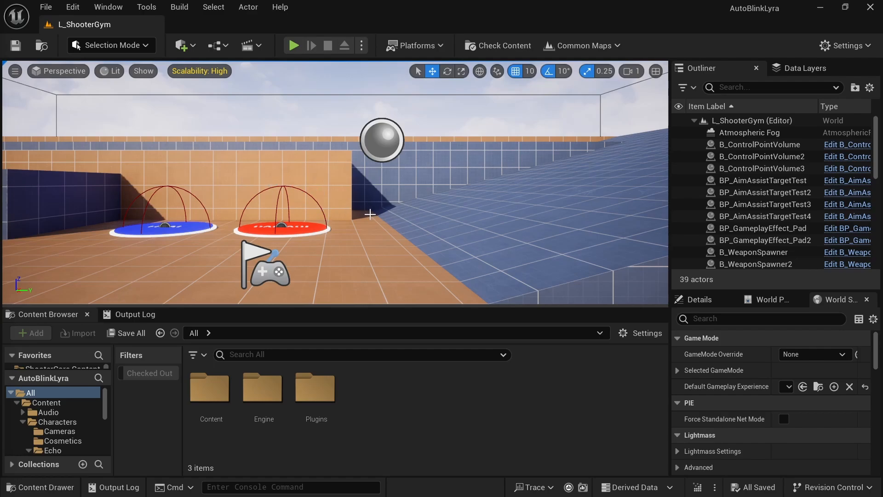
left_click(251, 354)
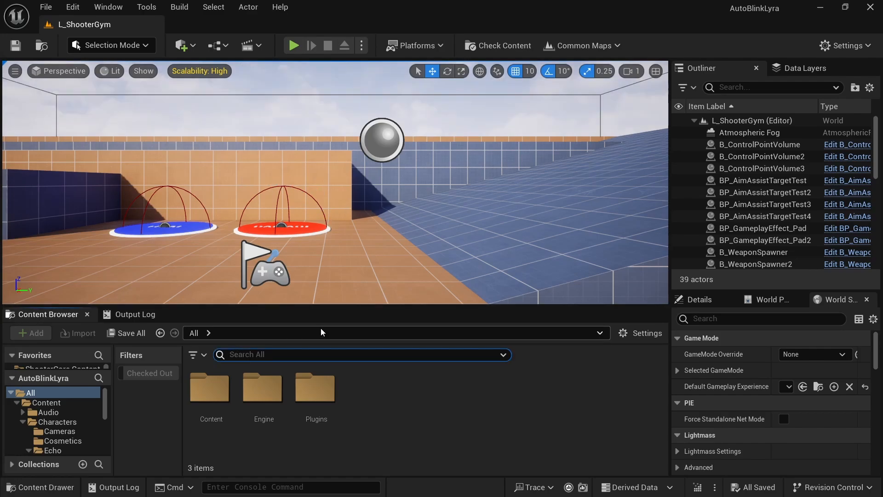
type("retarg")
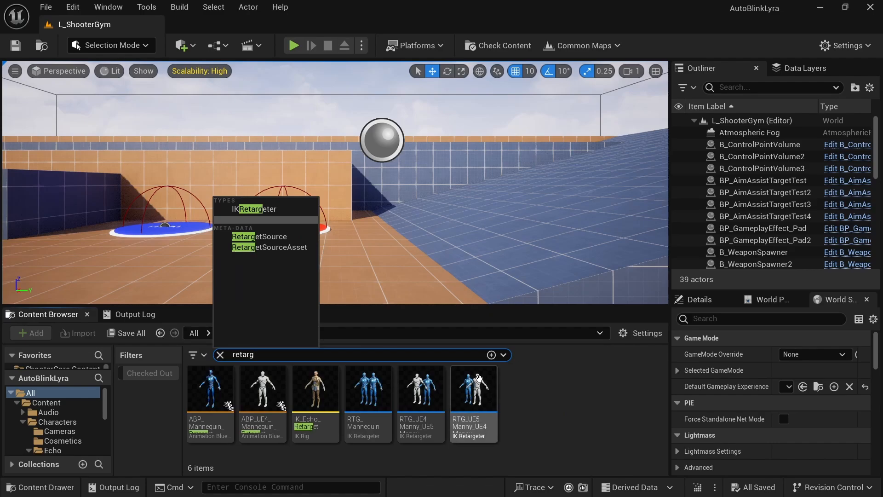
left_click(547, 393)
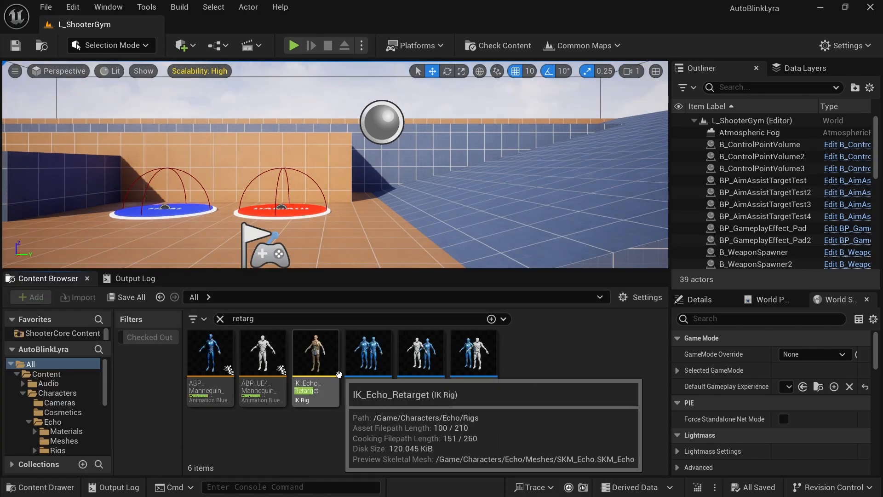
Step: Locate IK_Echo_Retarget in its Rigs folder and create an IK Retargeter from it
right_click(323, 375)
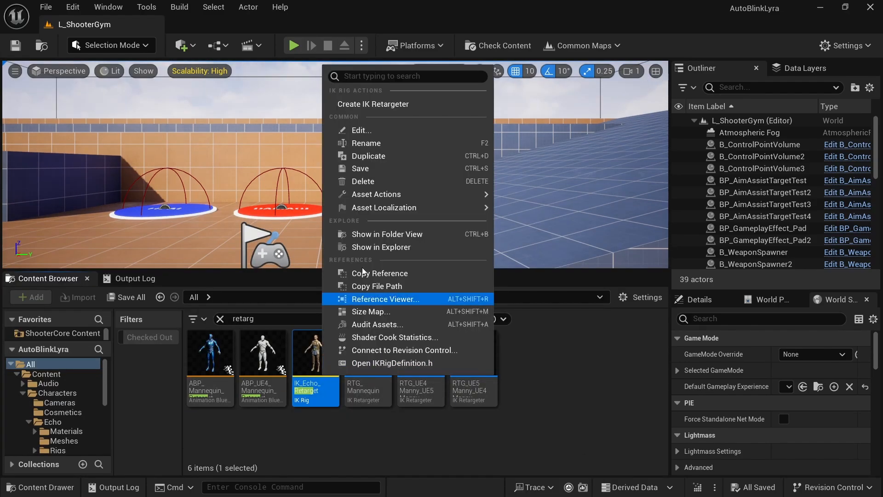
left_click(391, 234)
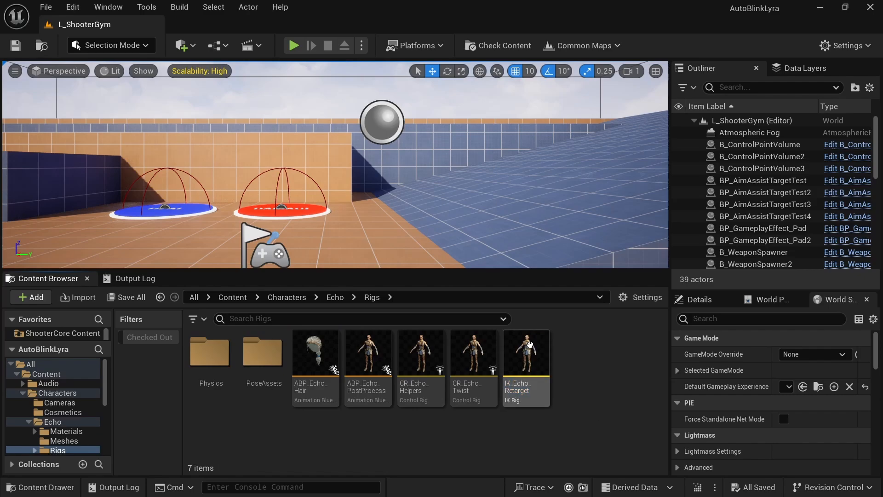
right_click(531, 357)
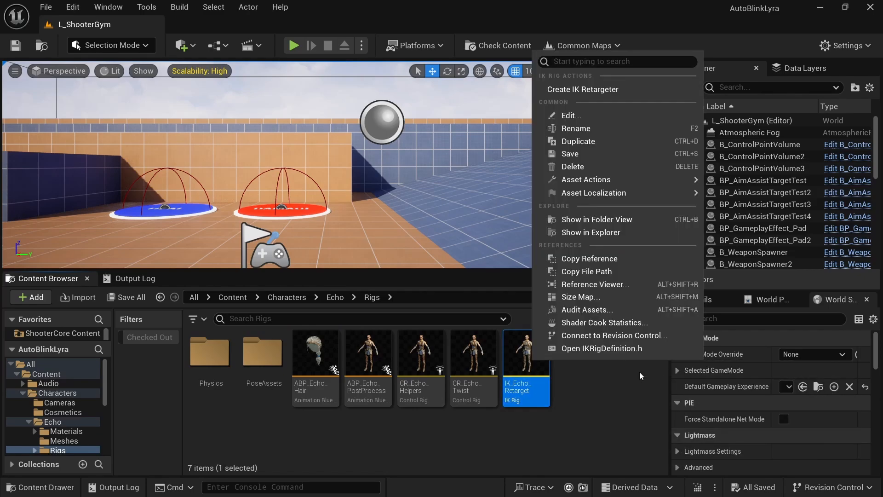
left_click(596, 90)
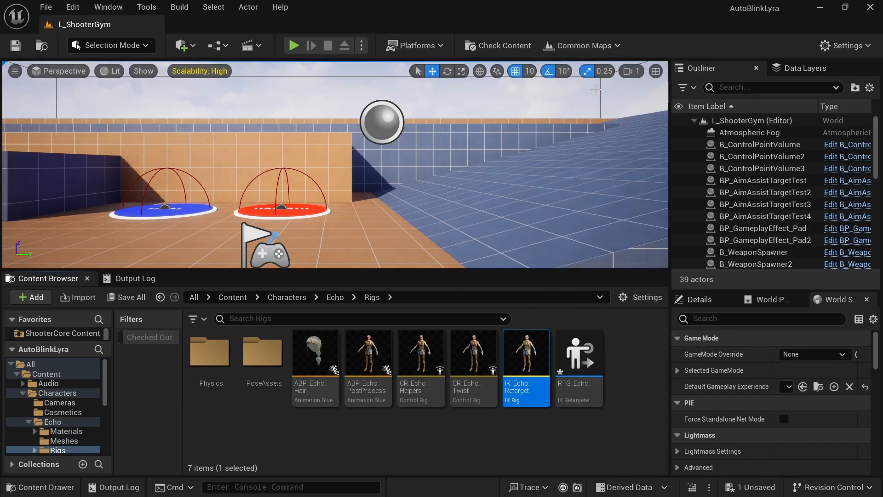
Step: Open the new retargeter and assign IK_Echo_Retarget as its target IK rig and IK_Mannequin as its source IK rig
double_click(579, 363)
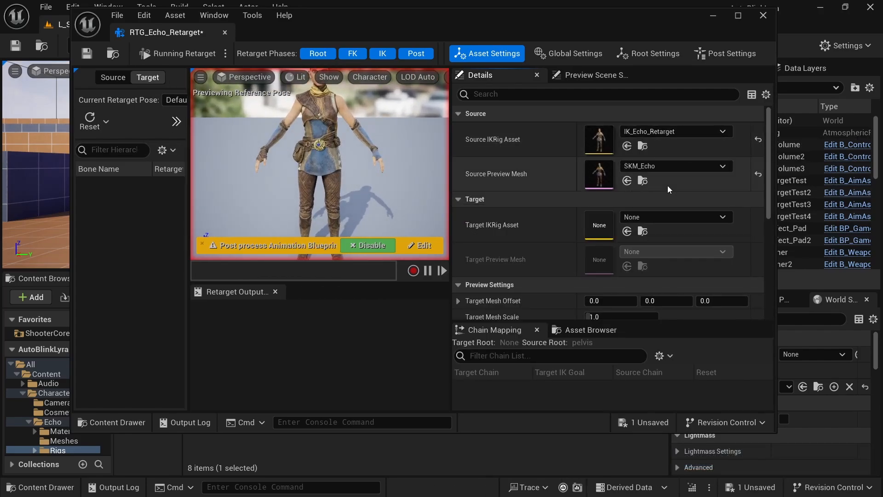
left_click(666, 221)
type("IK_Ech")
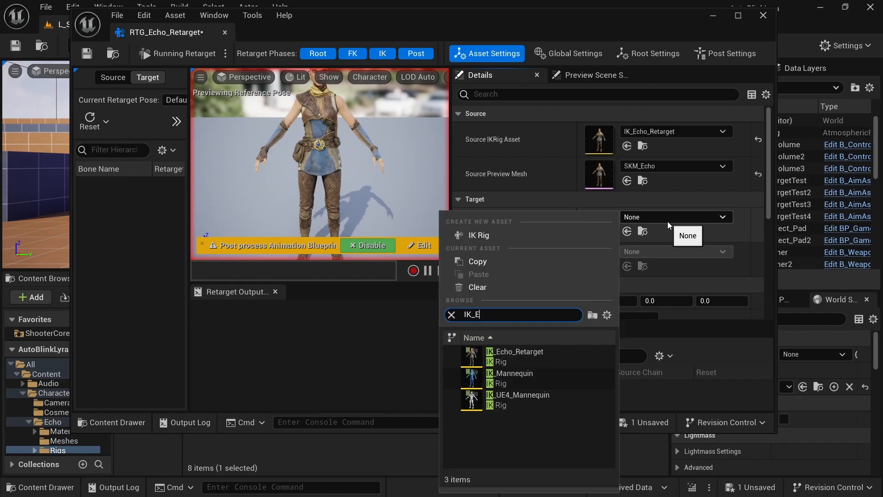
left_click(565, 363)
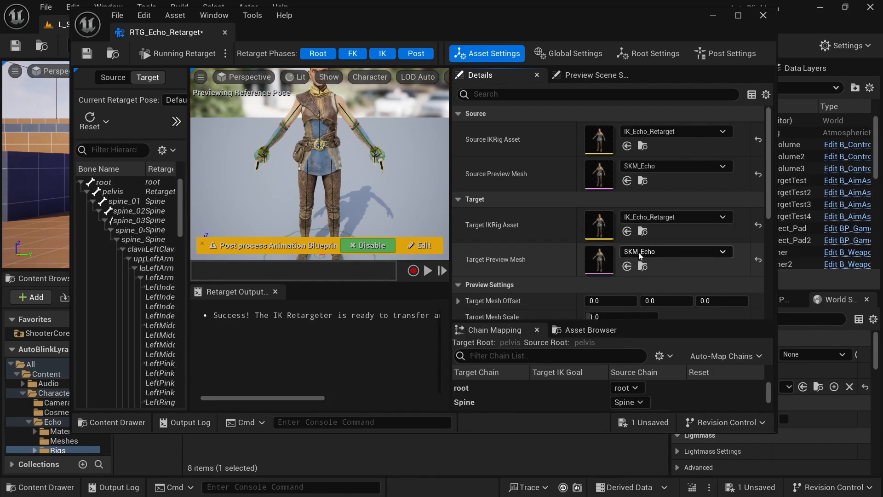
left_click(650, 132)
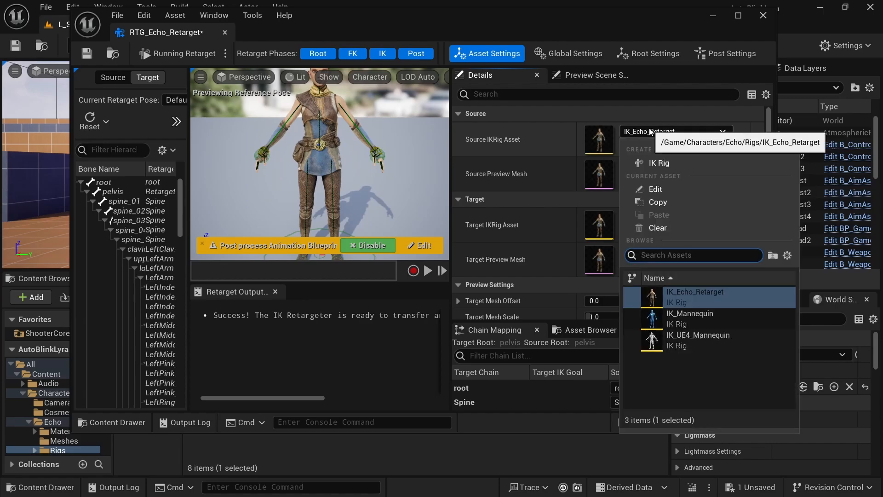
type("Man")
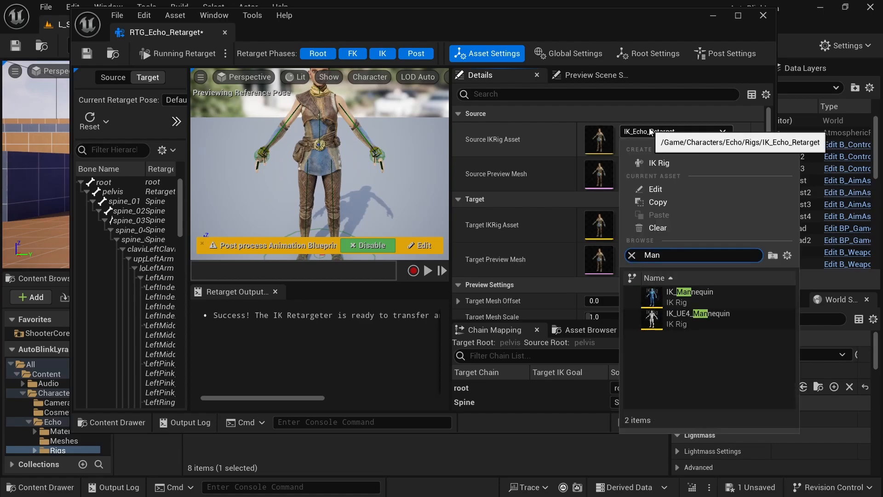
left_click(696, 296)
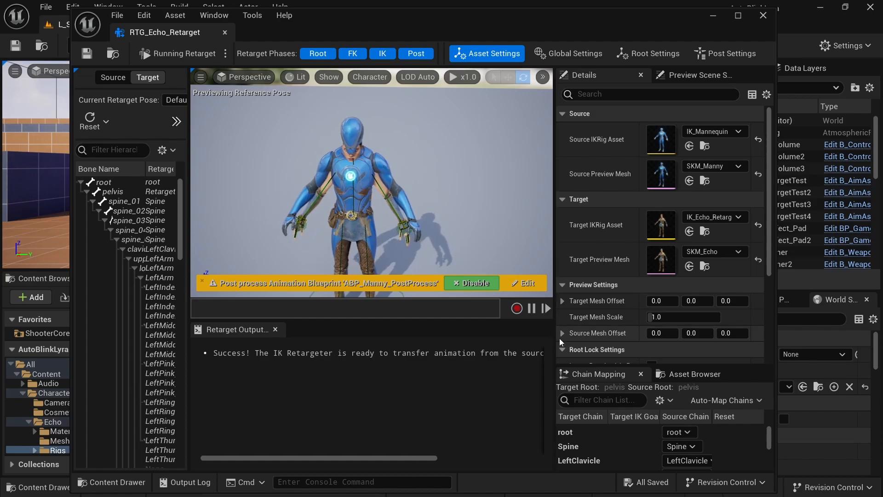
Step: Enlarge the chain mapping list and review the source chains assigned to Echo's target chains, down to the toes
left_click_drag(556, 337, 453, 337)
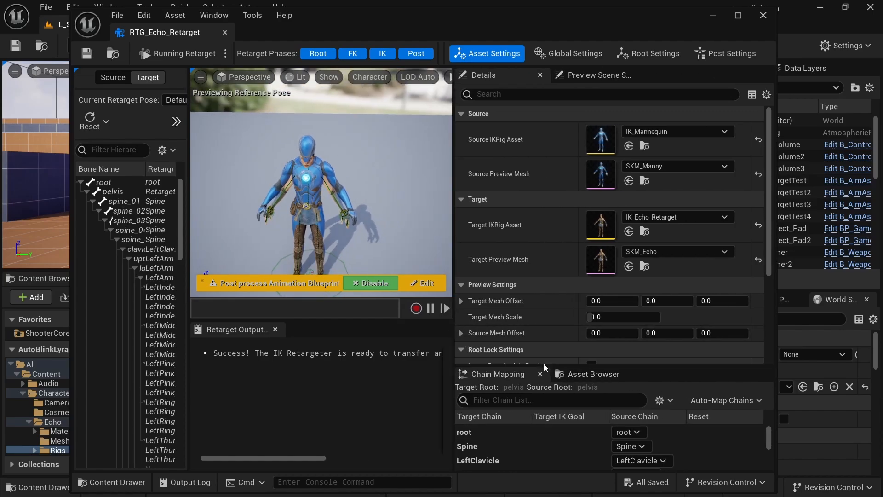
left_click_drag(543, 364, 547, 237)
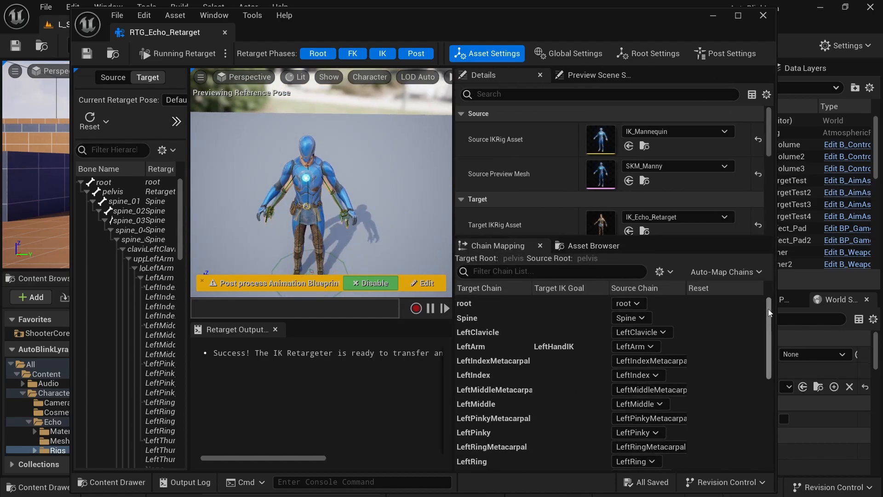
scroll(768, 311, "down", 6)
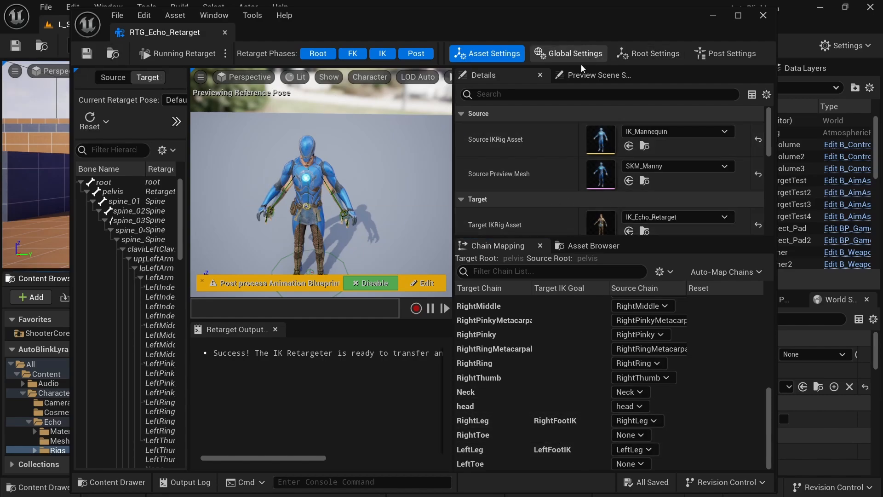
Step: Set the preview scene to use a specific animation and choose AM_MF_Emote_FingerGuns
left_click(591, 75)
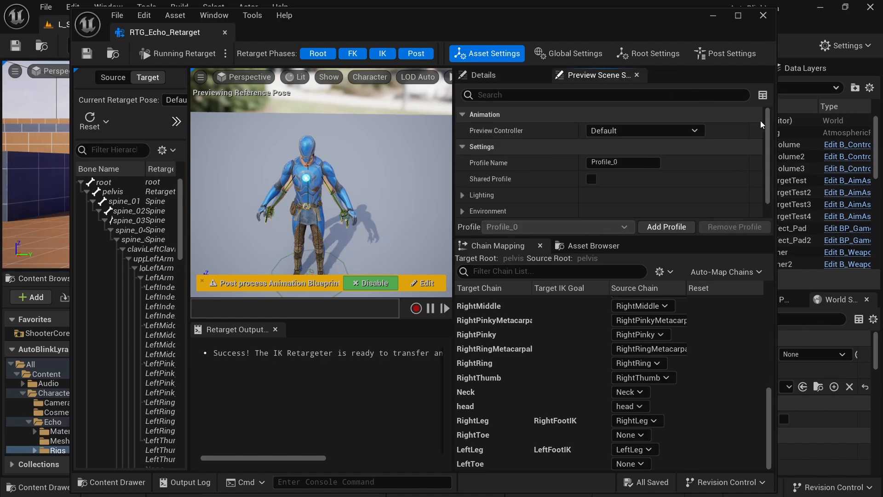
left_click(640, 130)
left_click(630, 169)
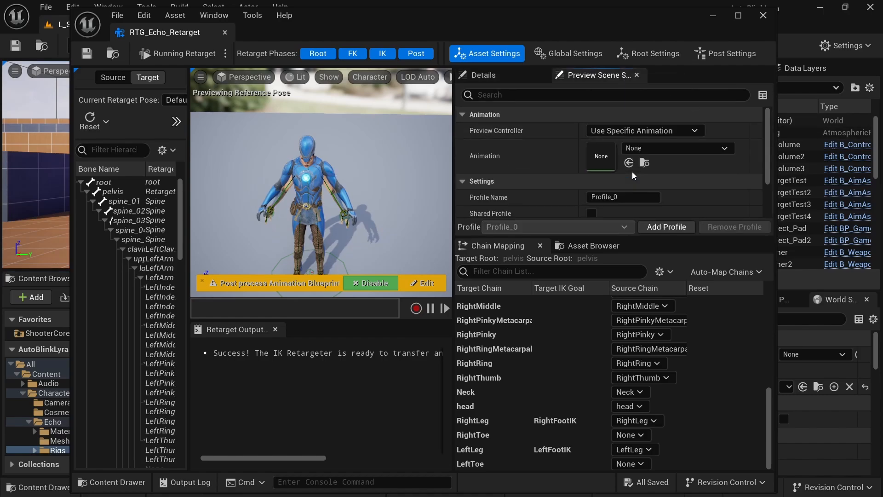
left_click(643, 148)
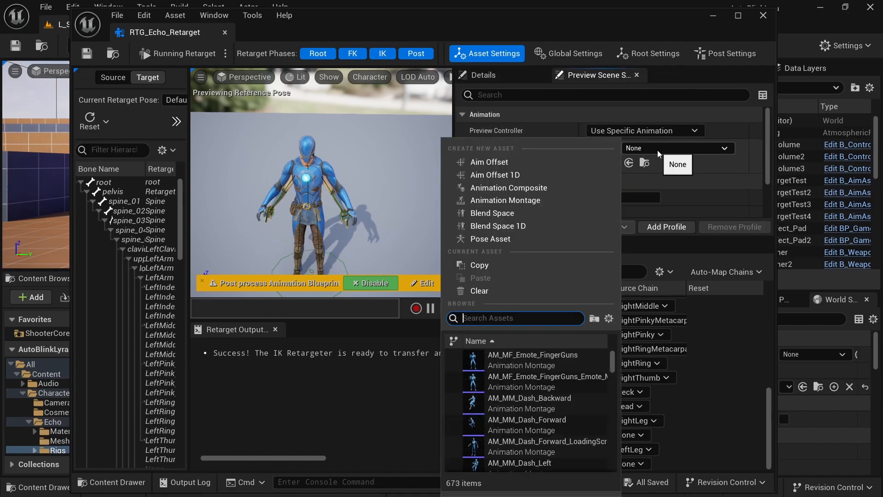
left_click(547, 356)
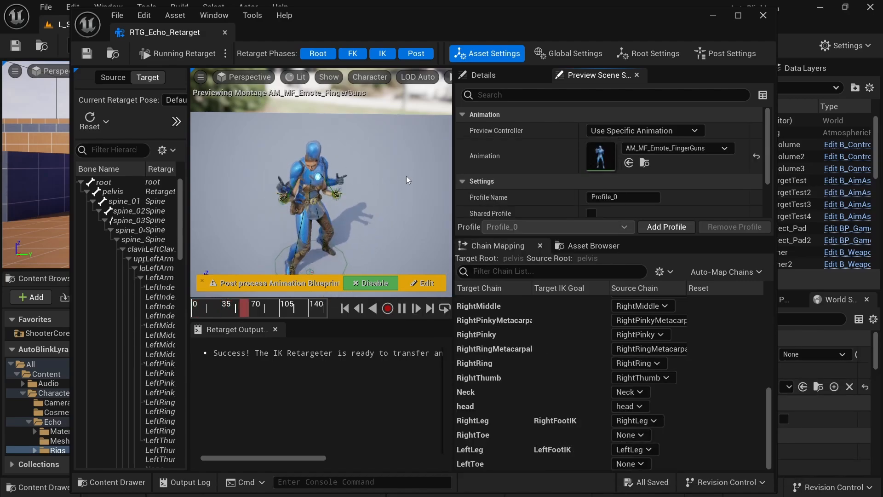
Step: Enlarge the retargeter's preview viewport and examine the overlapping Manny and Echo meshes during the emote
left_click_drag(452, 180, 574, 180)
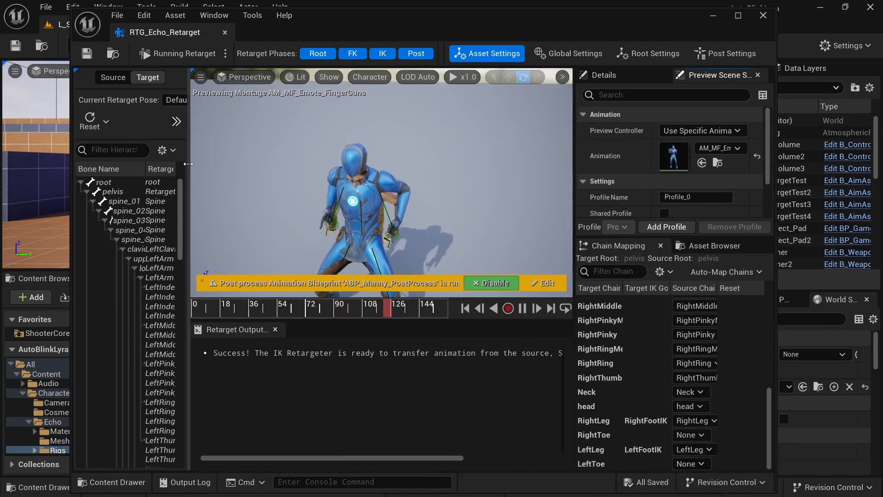
left_click_drag(188, 164, 171, 164)
left_click_drag(313, 35, 271, 30)
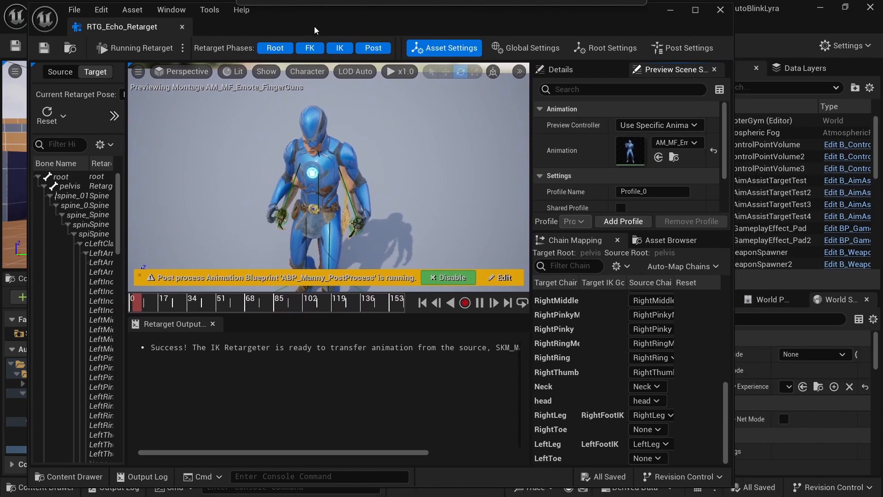
left_click_drag(302, 199, 285, 178, "alt")
scroll(345, 162, "up", 1)
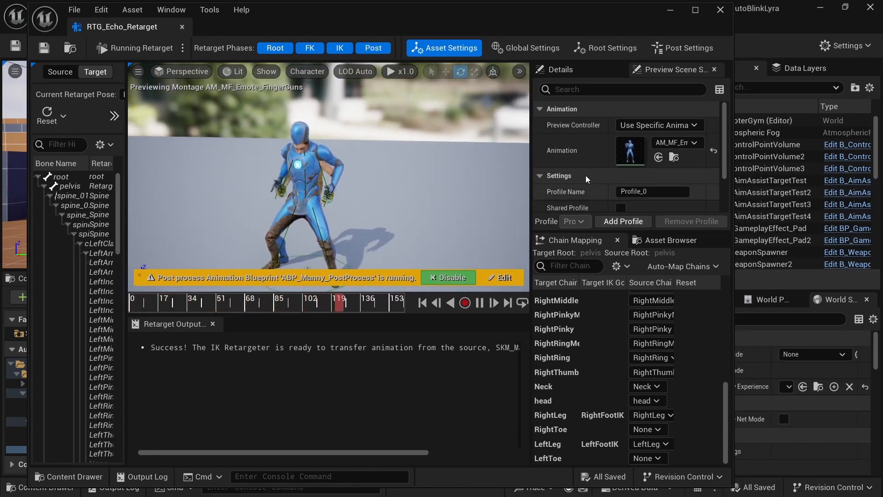
Step: In the retargeter's asset settings, set the target mesh offset's X value to about 120 and save the retargeter
left_click_drag(534, 133, 465, 134)
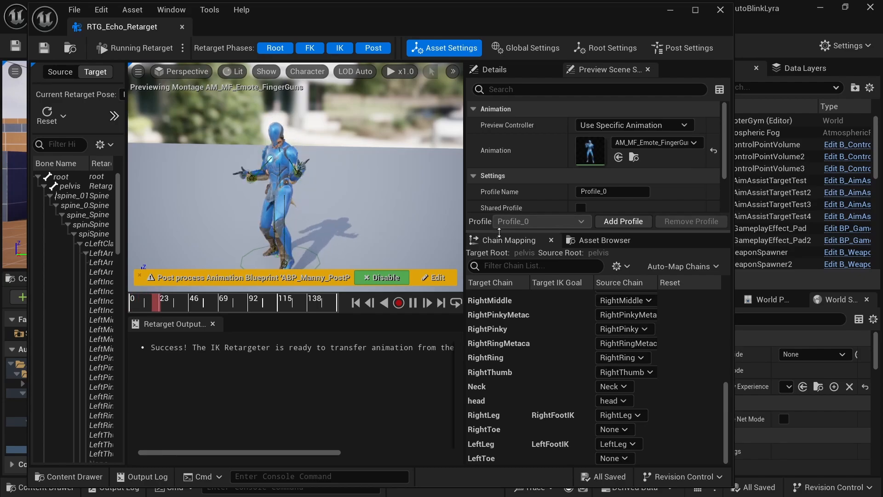
left_click(524, 48)
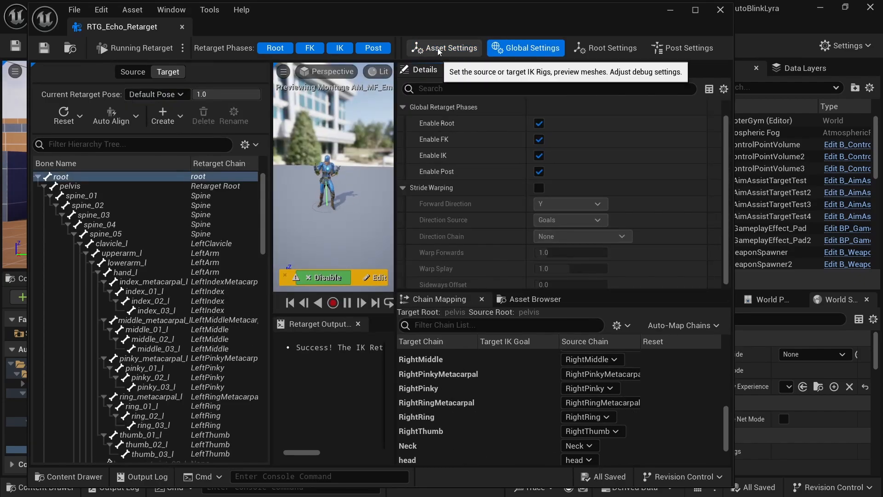
left_click(438, 48)
scroll(470, 190, "down", 1)
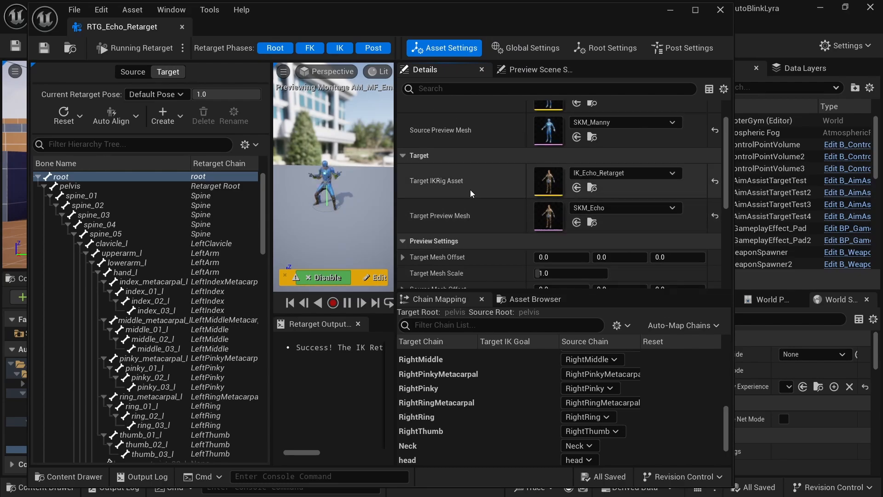
scroll(470, 189, "down", 2)
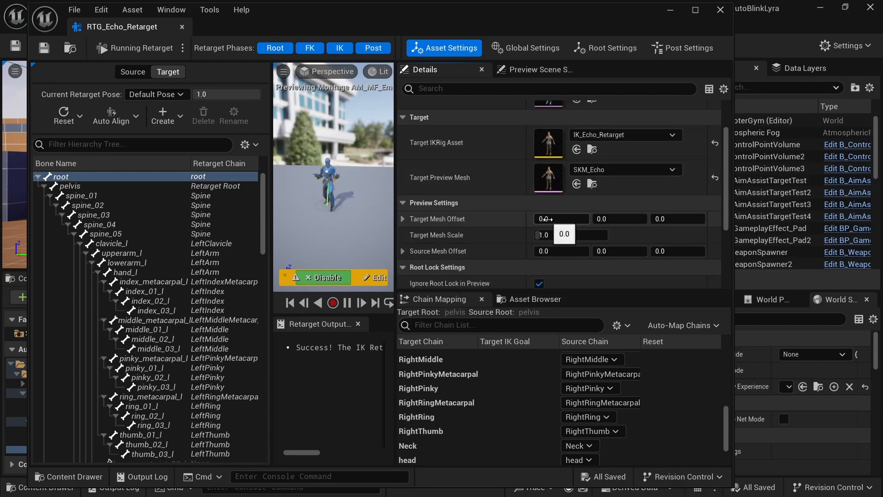
left_click_drag(544, 219, 547, 219)
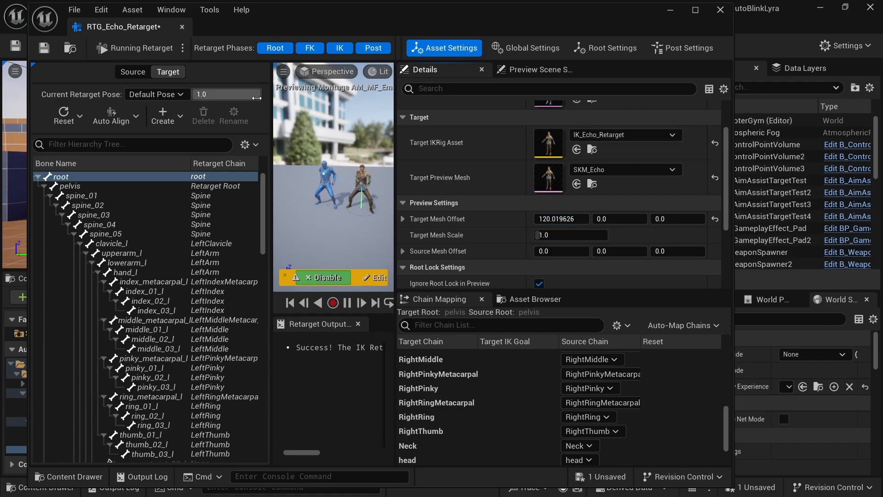
key("ctrl+s")
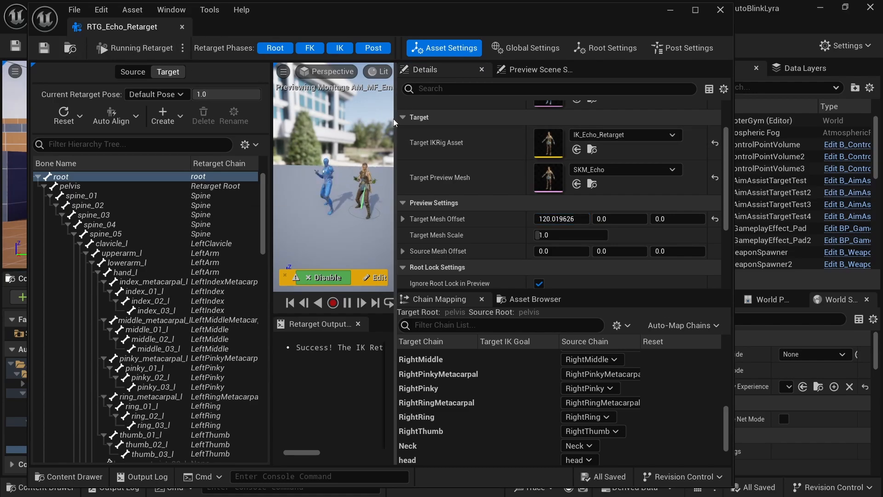
Step: Enlarge the preview viewport and frame Manny and Echo side by side to compare their animated poses
left_click_drag(395, 120, 536, 120)
left_click_drag(271, 183, 210, 183)
mouse_move(439, 151)
right_mouse_down()
mouse_move(460, 139)
mouse_move(453, 155)
right_mouse_up()
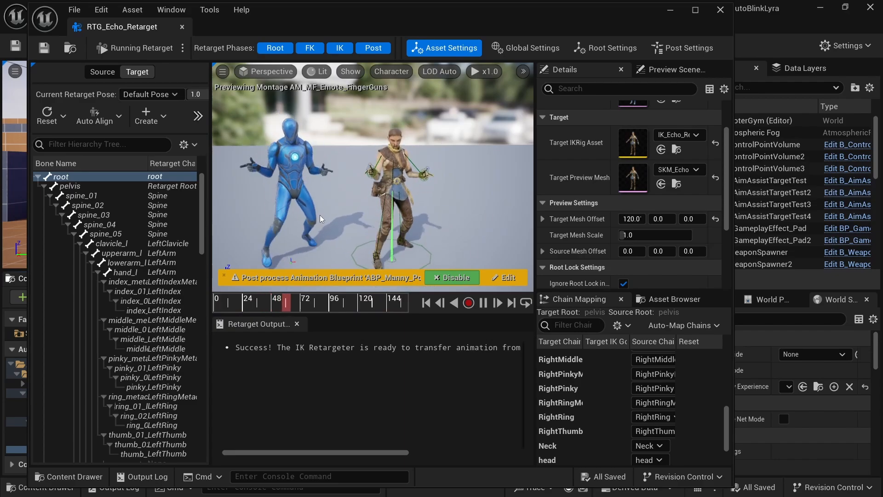
Step: Switch the retargeter to the source skeleton and enter retarget pose editing mode
left_click_drag(210, 123, 240, 123)
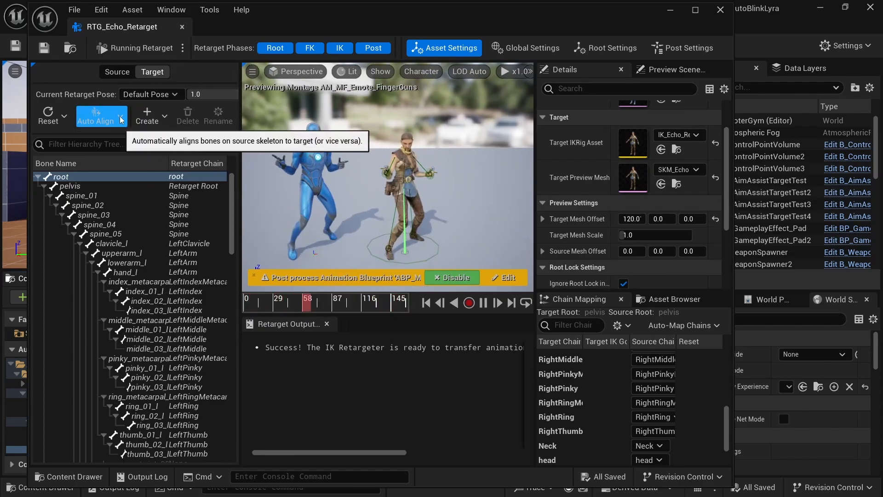
left_click(119, 119)
left_click(117, 71)
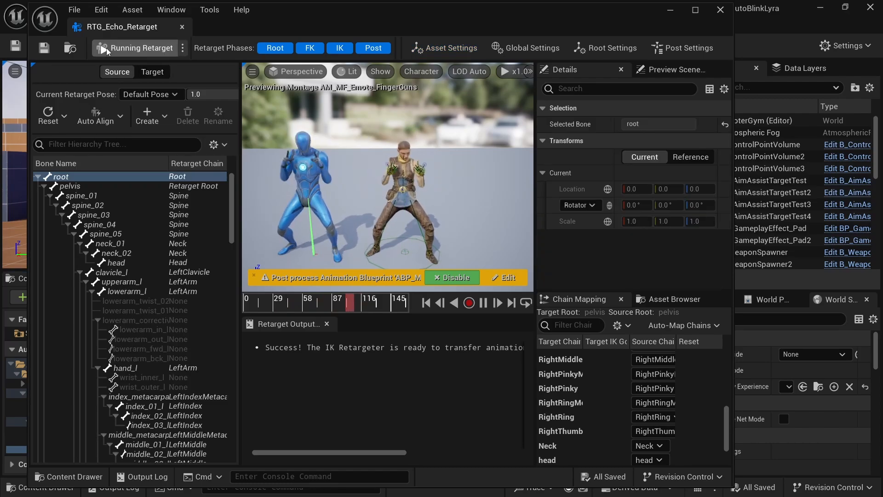
left_click(118, 49)
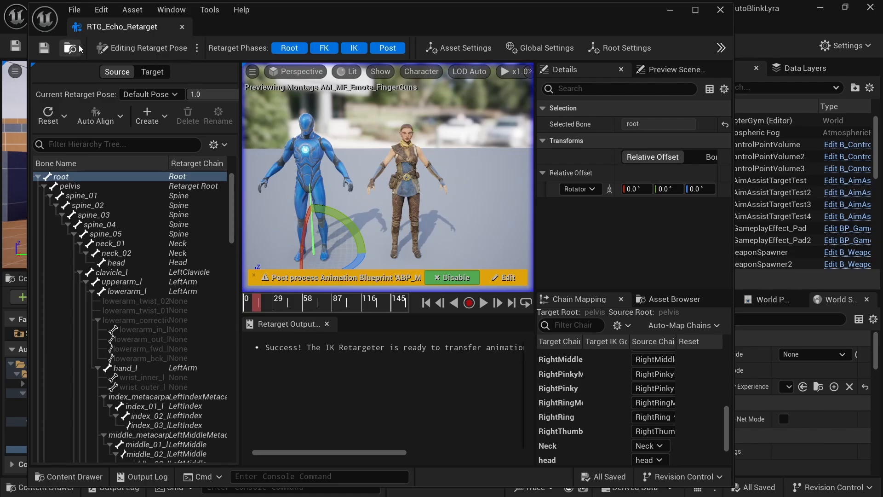
left_click(118, 115)
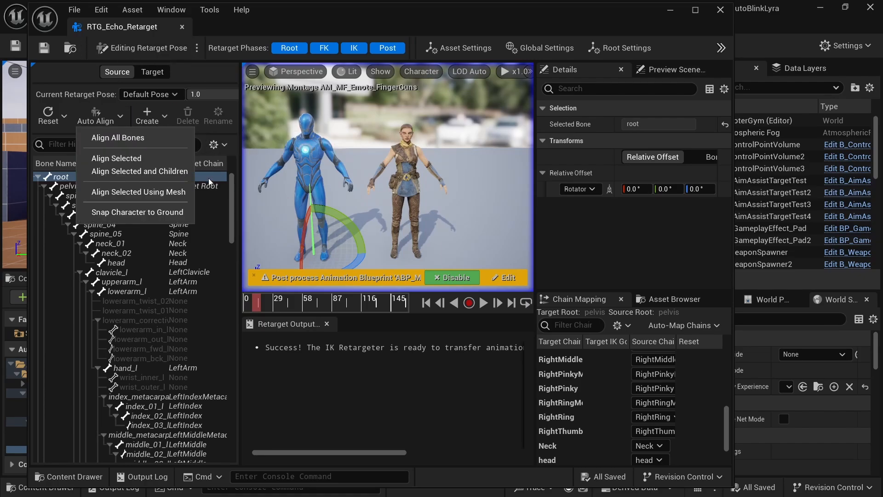
left_click(107, 120)
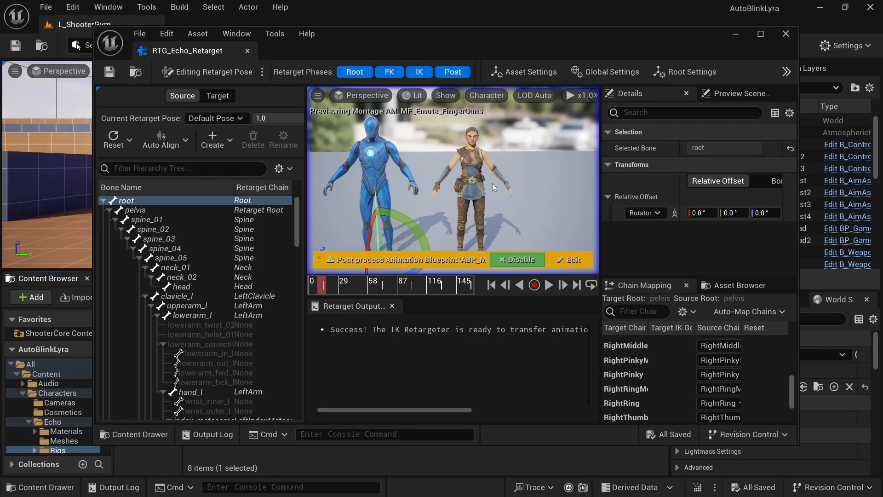
Step: Rename the Echo IK retargeter asset as RTG_MannyToEcho_Retarget and close its editor window
left_click_drag(332, 43, 417, 46)
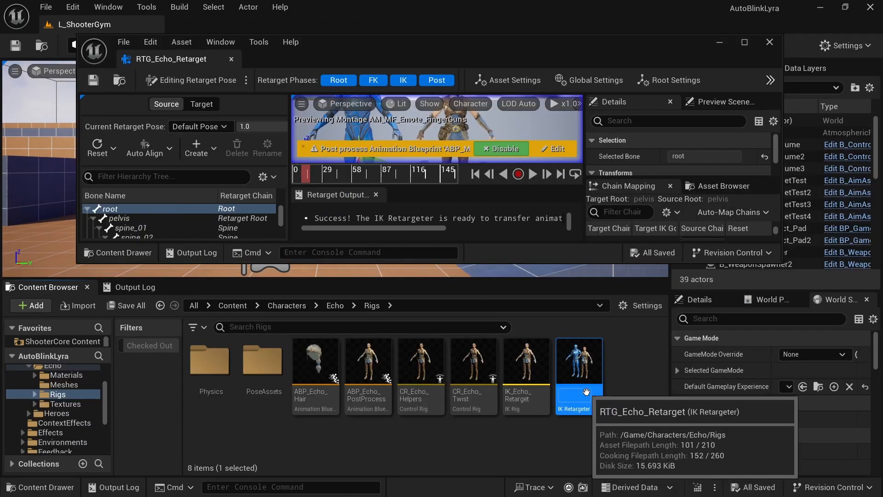
left_click(575, 394)
left_click(560, 393)
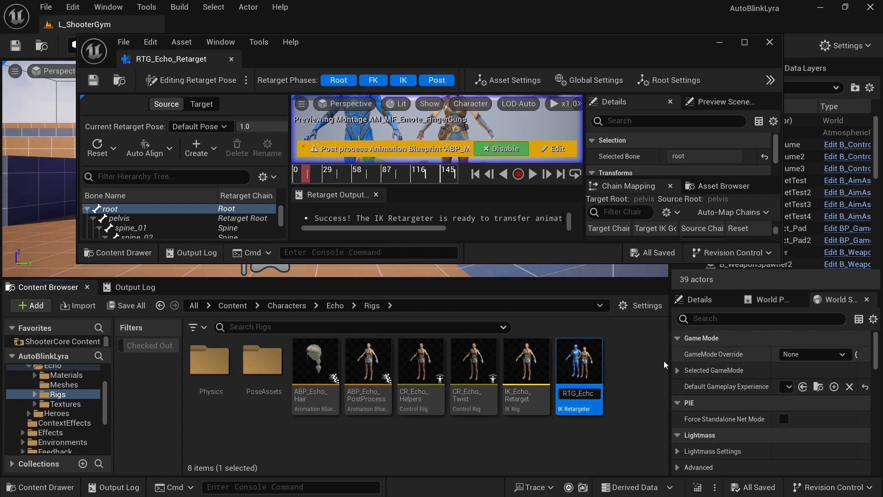
type("MannyTo")
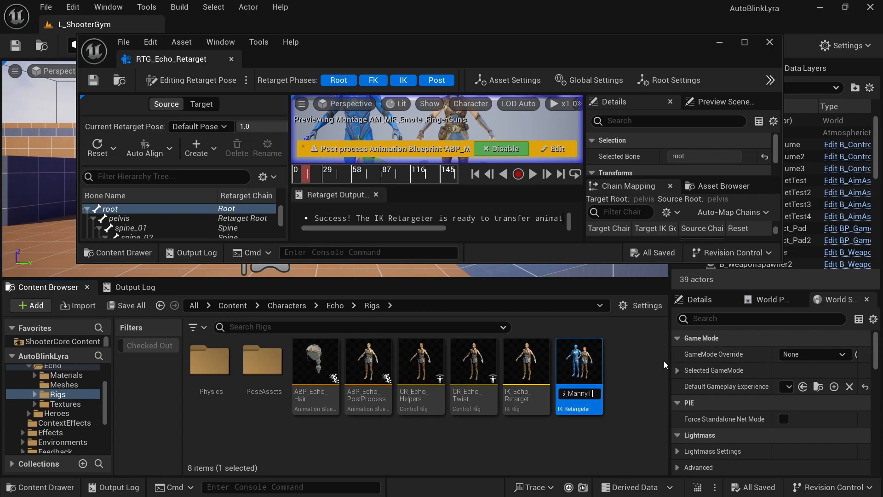
key("Right")
key("Right")
key("Right")
key("Right")
key("Right")
key("Right")
key("Right")
key("Right")
key("Right")
key("Right")
key("Right")
key("Right")
key("Right")
left_click(664, 361)
left_click(231, 59)
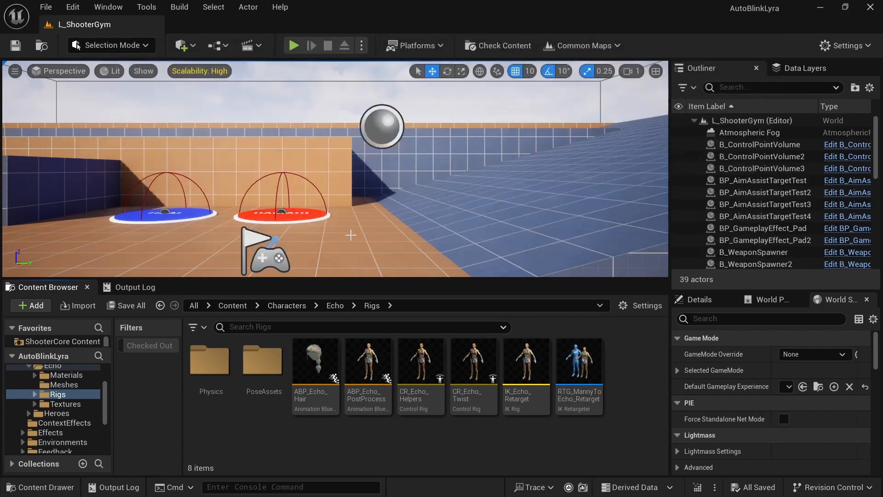
Step: Search all project content for "Random" and open the B_PickRandomCharacter blueprint
left_click(263, 329)
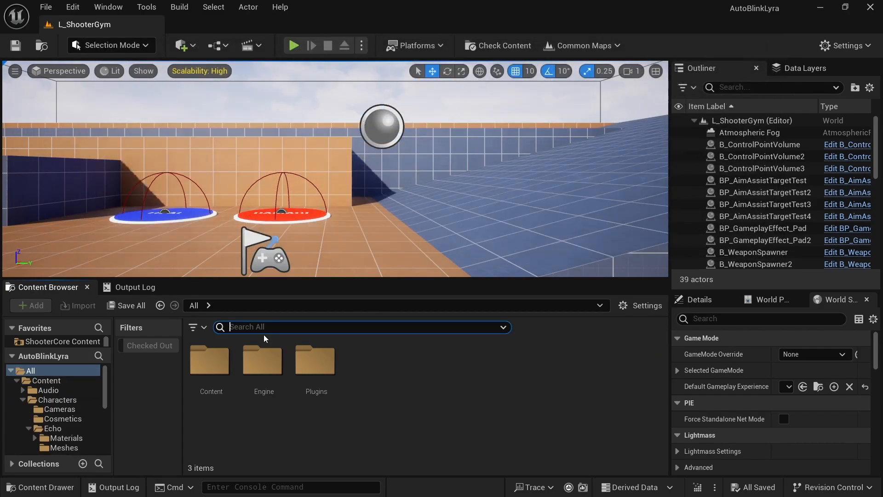
type("Random")
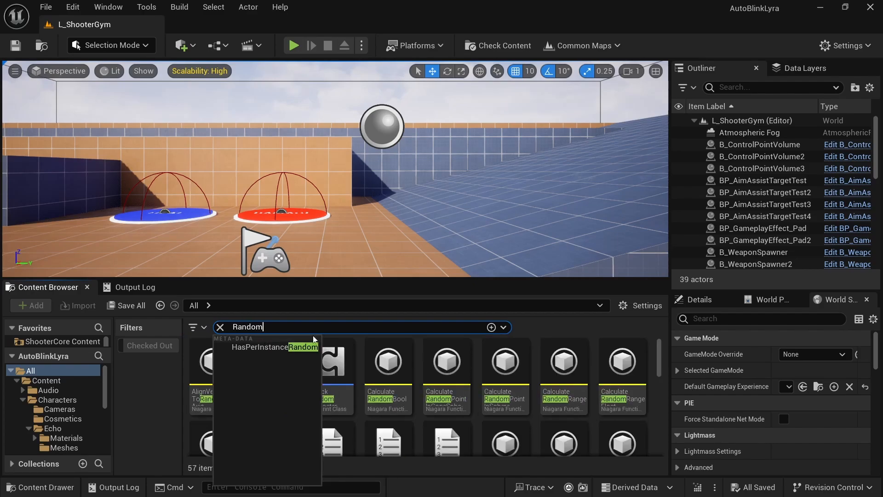
left_click(383, 354)
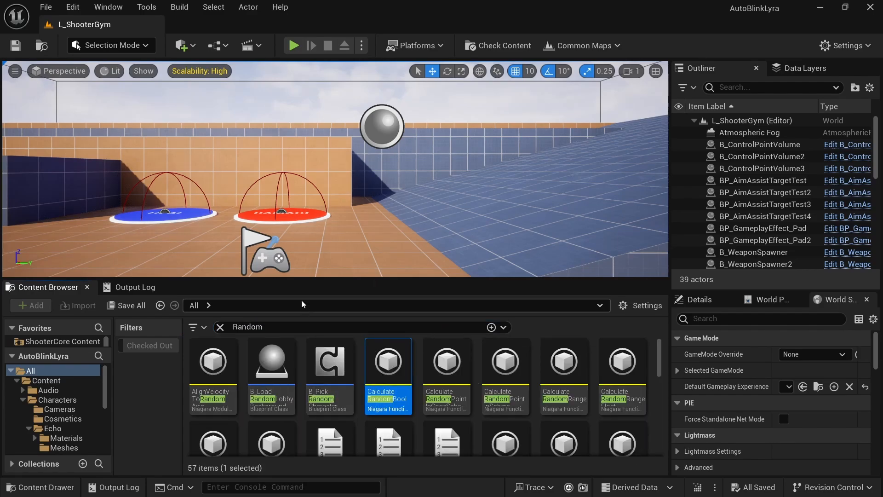
left_click_drag(285, 278, 276, 236)
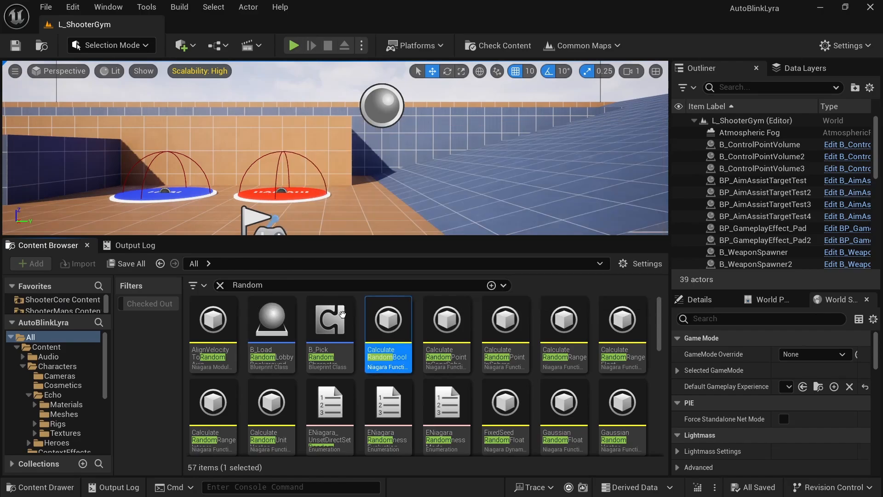
mouse_move(331, 307)
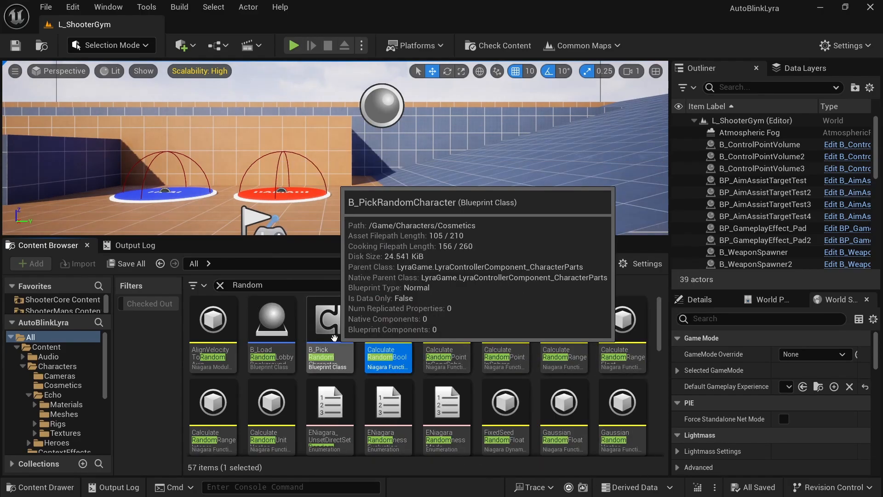
double_click(334, 338)
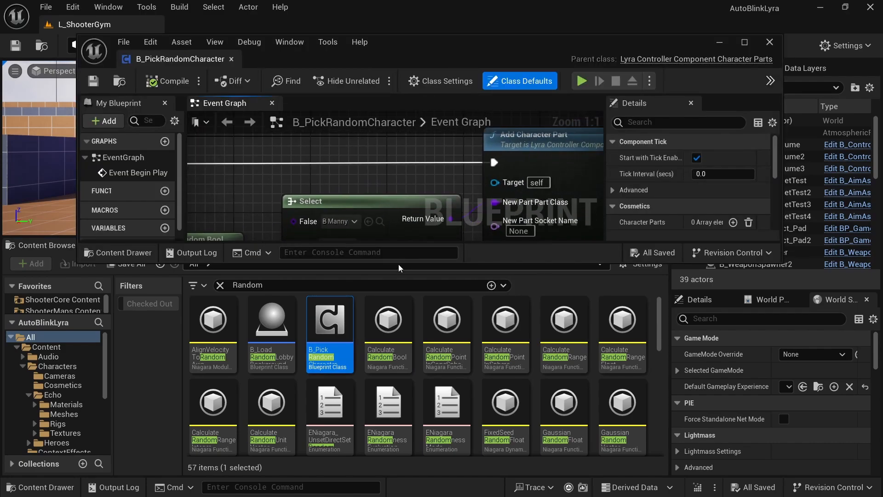
Step: Enlarge the blueprint window and examine how Random Bool and Select choose the class for Add Character Part
left_click_drag(398, 263, 392, 395)
right_click_drag(478, 178, 399, 236)
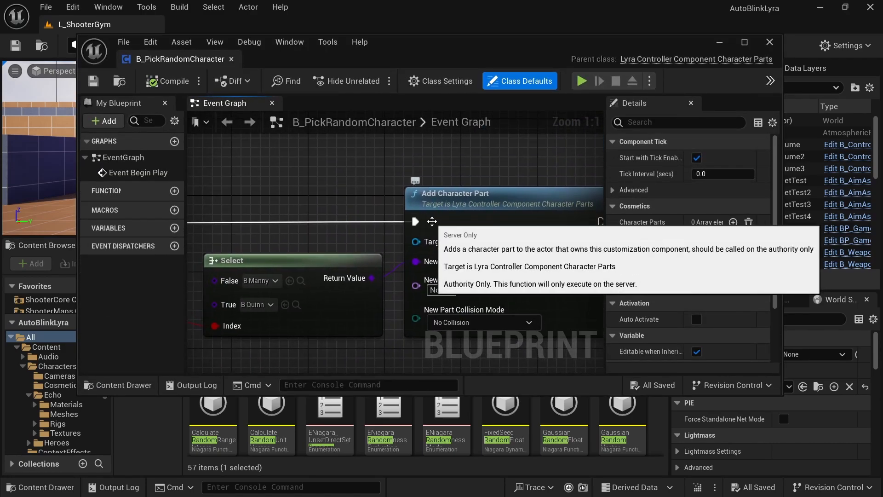
scroll(359, 220, "down", 1)
right_click_drag(320, 219, 436, 178)
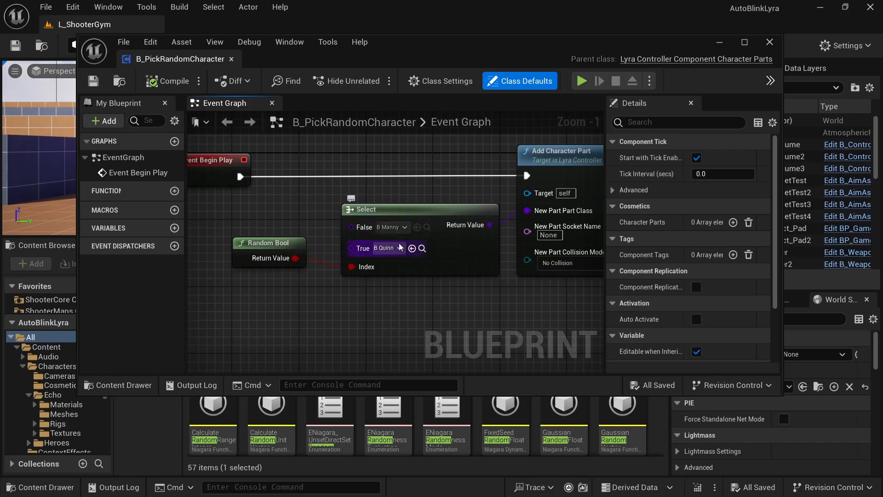
left_click(278, 241)
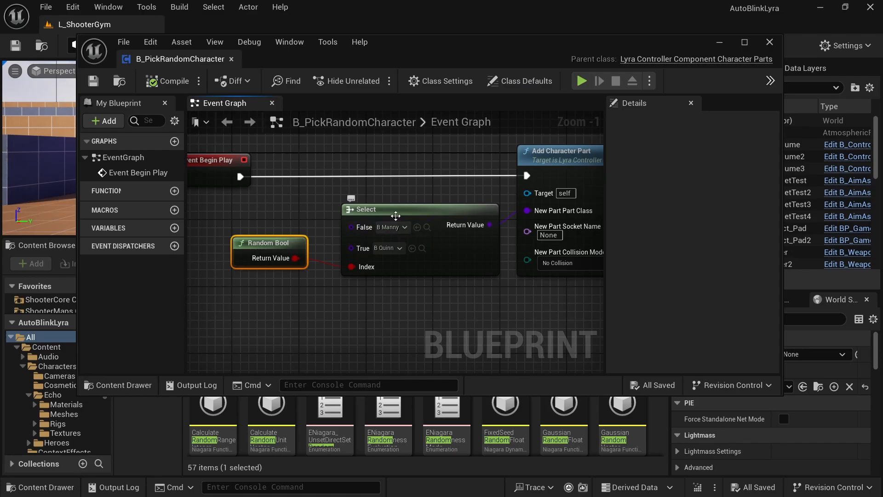
right_click_drag(458, 190, 427, 188)
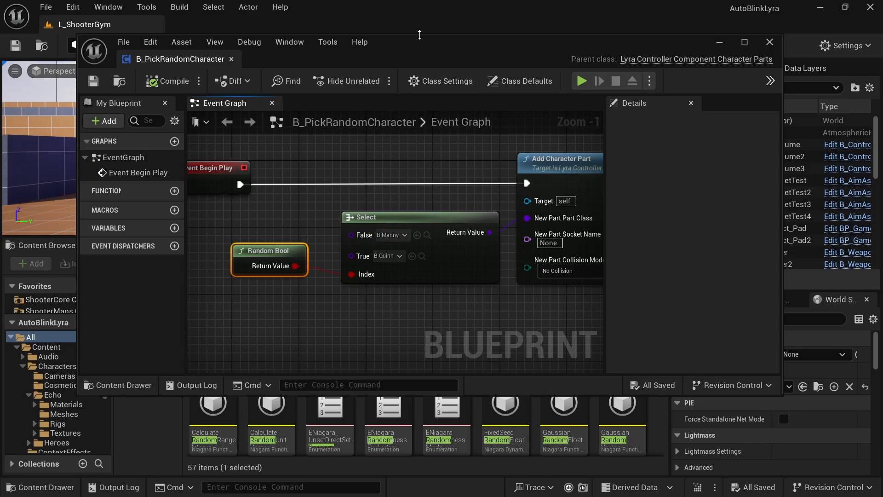
Step: Rearrange the windows, locate the Select node's B_Manny class in the content browser, and look over the neighbouring cosmetic blueprints
left_click_drag(61, 235, 61, 315)
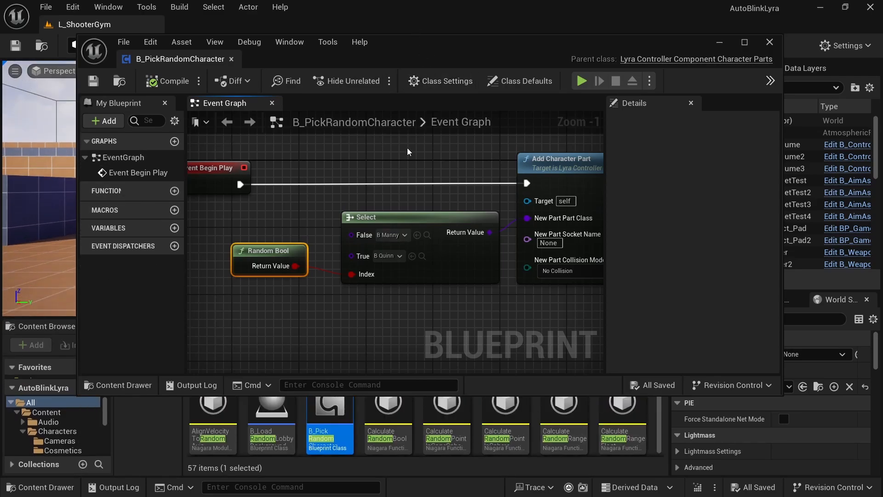
left_click_drag(399, 48, 383, 26)
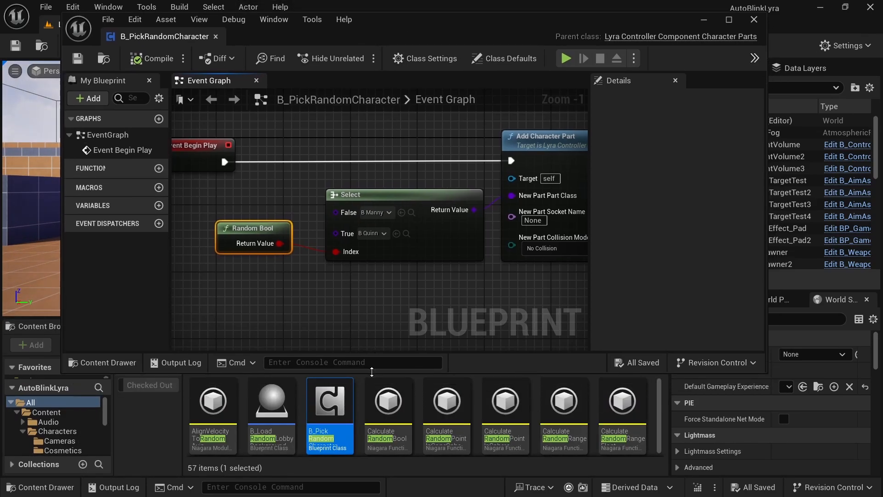
left_click_drag(371, 372, 382, 312)
left_click(411, 212)
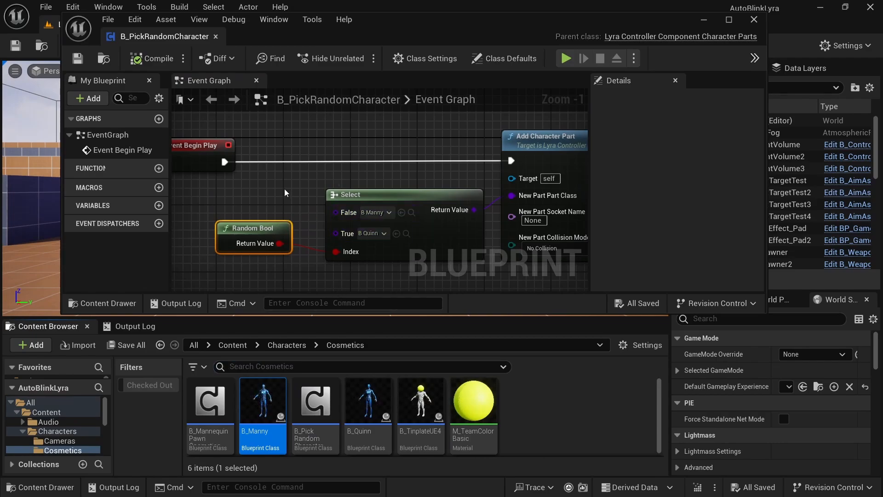
left_click(368, 403)
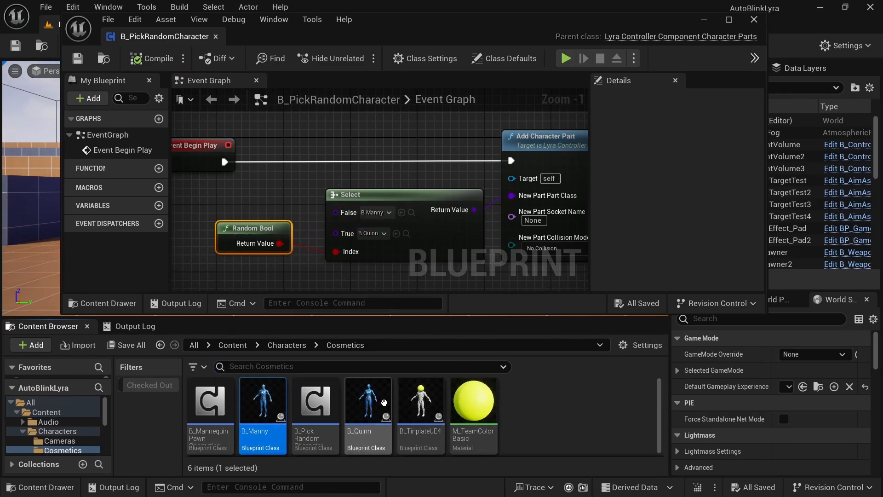
left_click(419, 401)
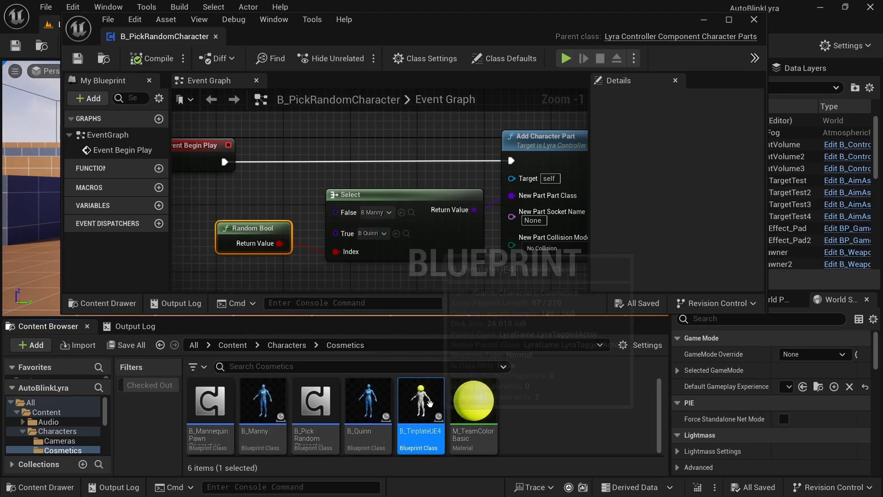
left_click(570, 405)
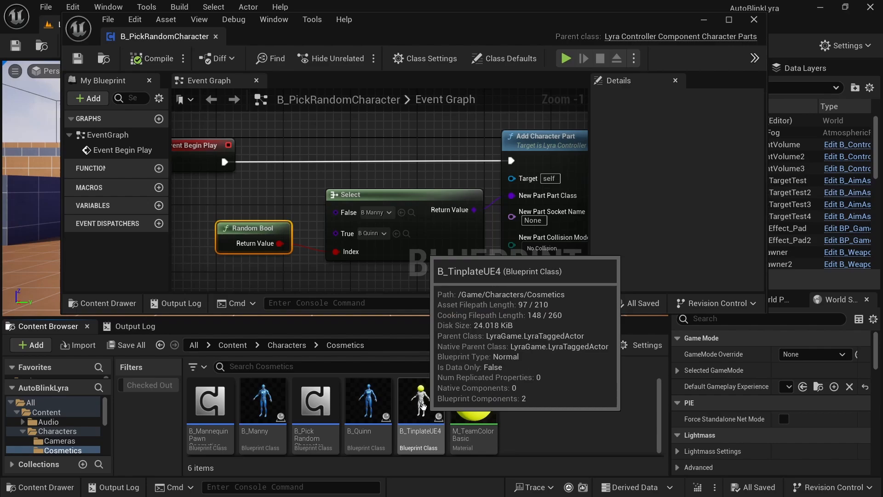
Step: Duplicate the B_Quinn blueprint in the Cosmetics folder and name the copy B_Echo
left_click(371, 405)
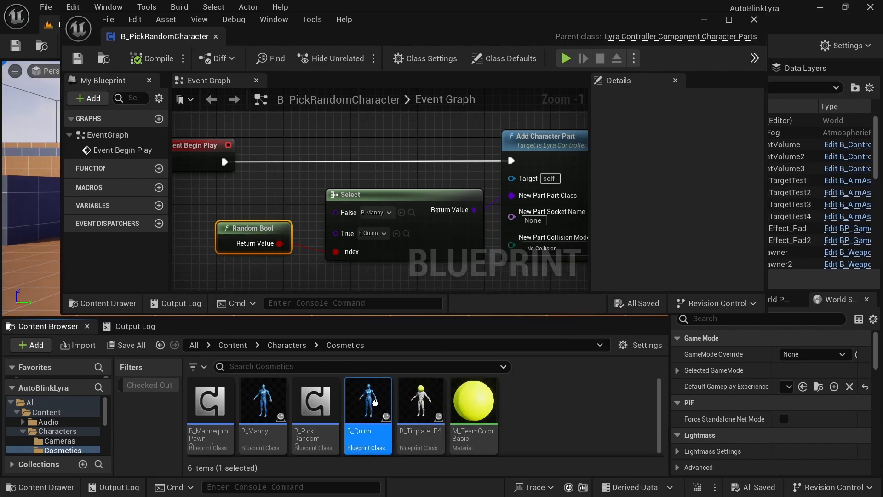
right_click(382, 404)
left_click(436, 186)
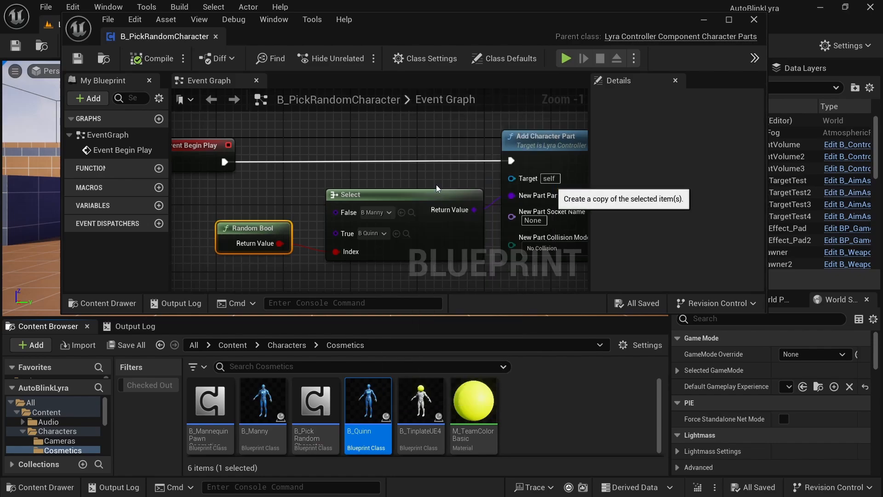
left_click_drag(413, 432, 482, 413)
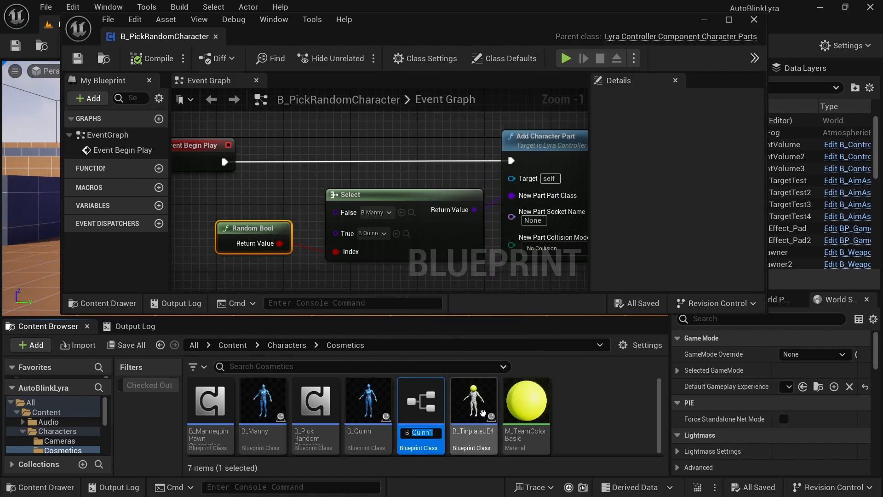
type("Echo")
key("Return")
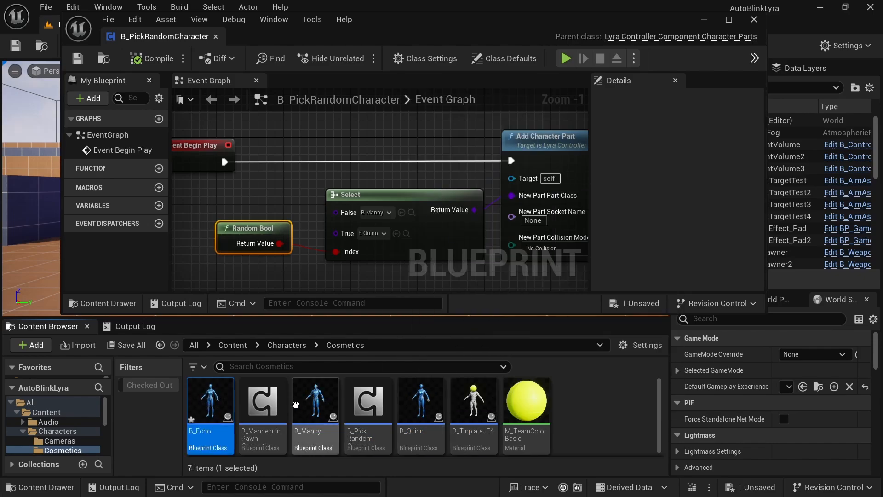
Step: Open the B_Echo blueprint and widen its details area
double_click(213, 398)
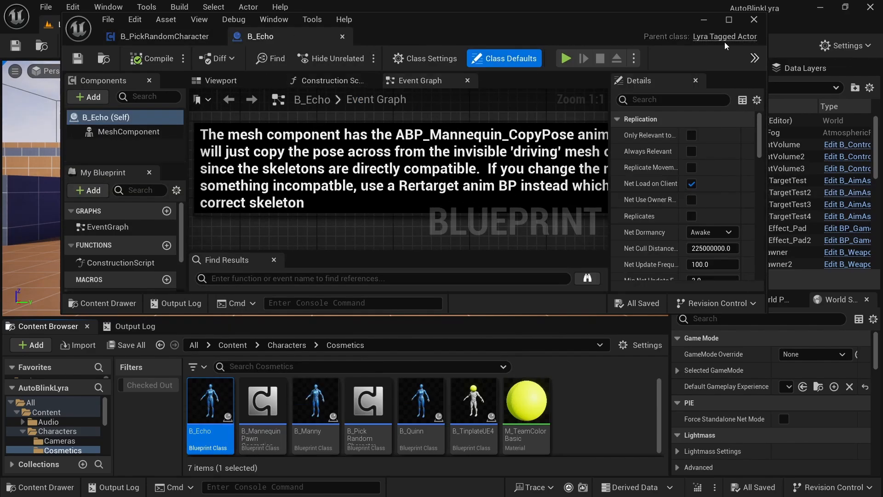
left_click_drag(556, 30, 519, 31)
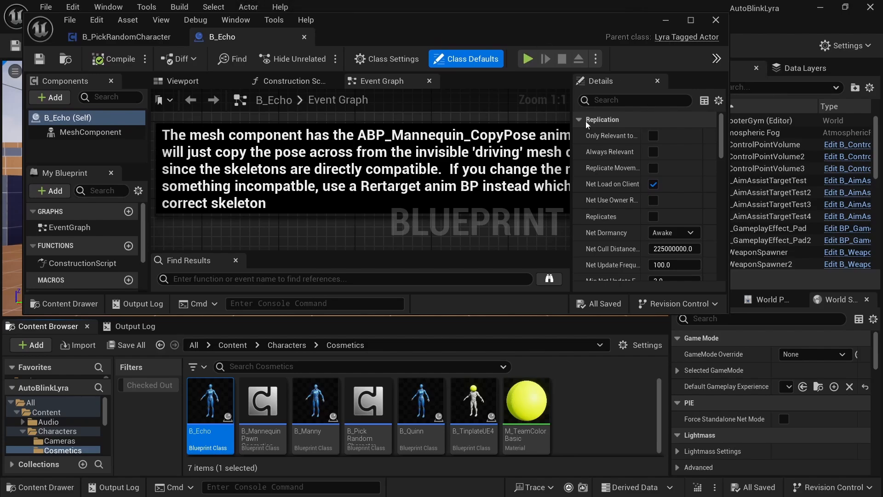
left_click_drag(571, 120, 506, 124)
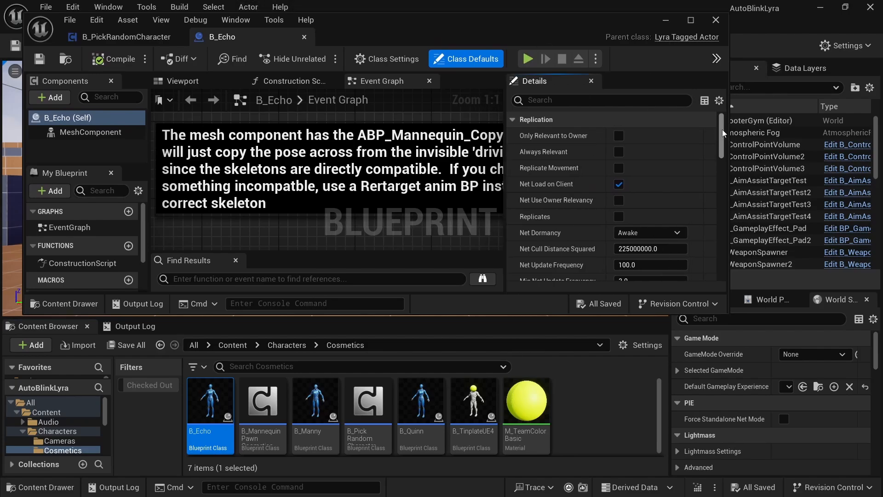
left_click_drag(721, 130, 721, 137)
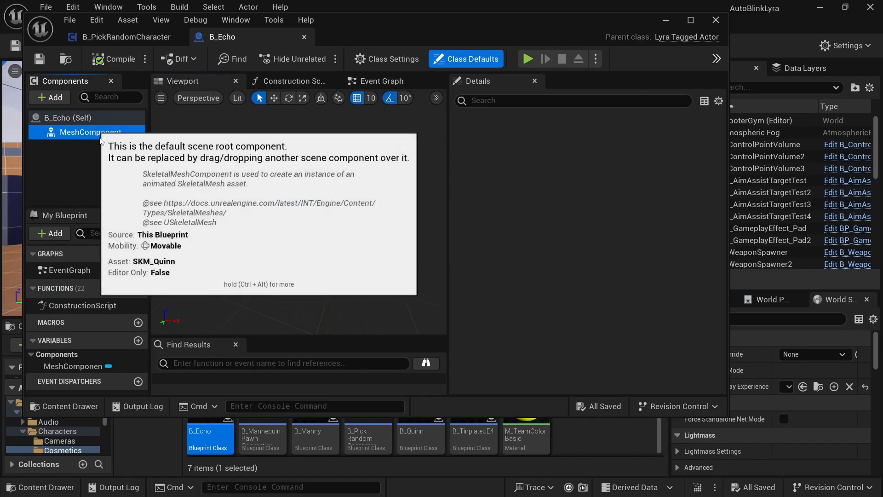
Step: Set the skeletal mesh asset of B_Echo's MeshComponent to SKM_Echo, and compile and save the blueprint
left_click(92, 134)
left_click_drag(446, 148, 295, 158)
left_click(79, 154)
left_click(90, 132)
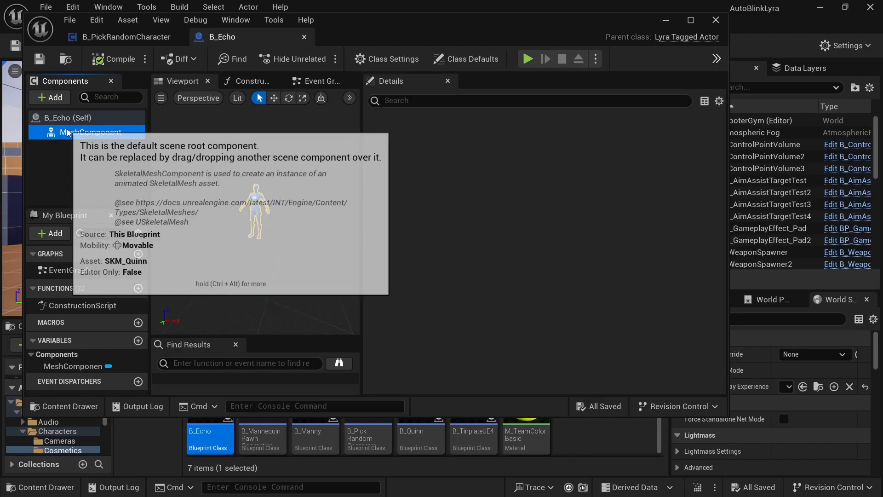
left_click_drag(725, 166, 723, 133)
left_click(577, 289)
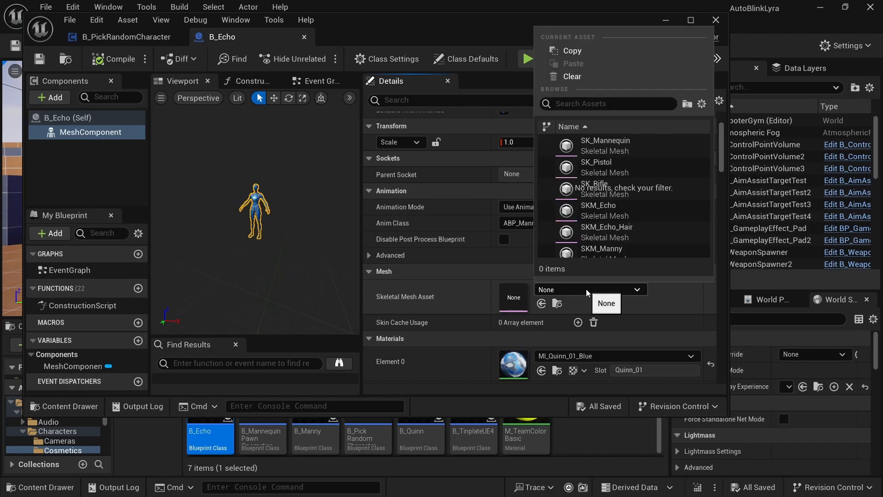
type("Echo")
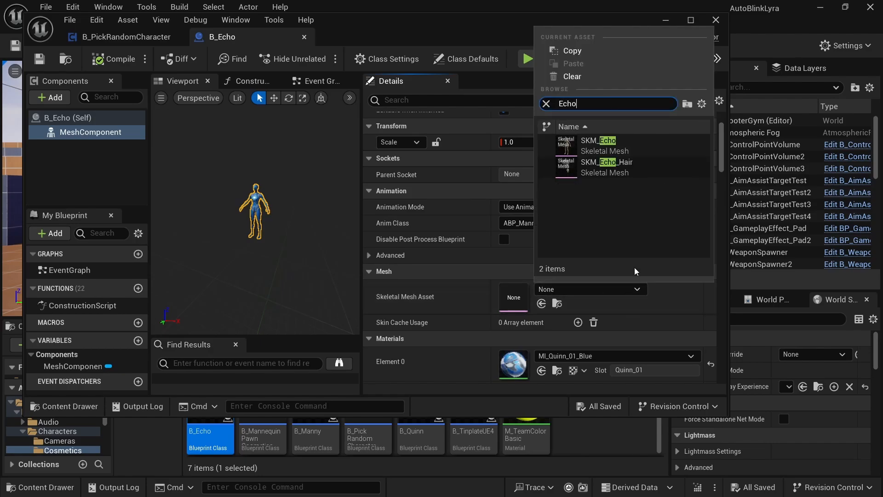
left_click(612, 142)
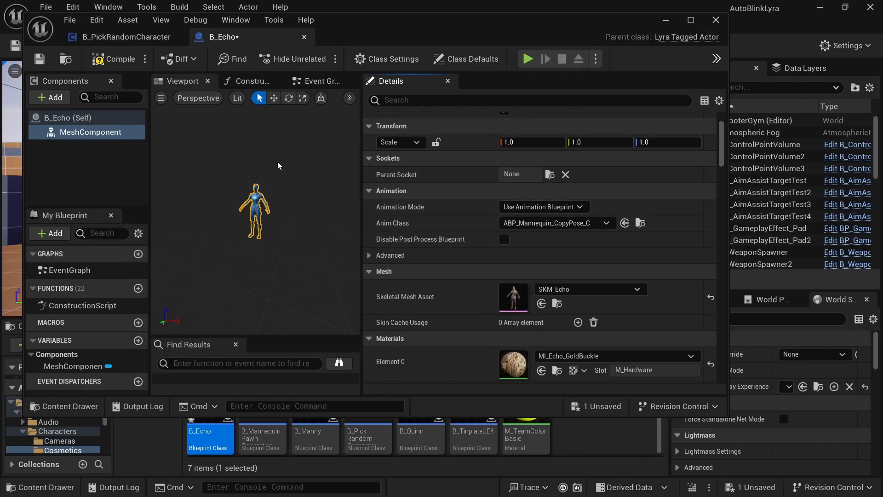
left_click(112, 61)
left_click(39, 58)
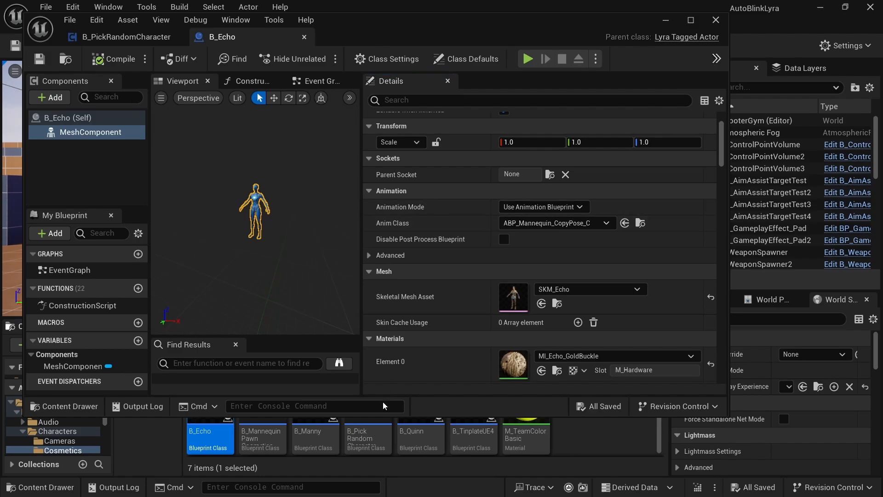
Step: Locate the anim class of B_Echo's MeshComponent in the content browser and open the ABP_Mannequin_CopyPose animation blueprint
left_click_drag(396, 415, 394, 305)
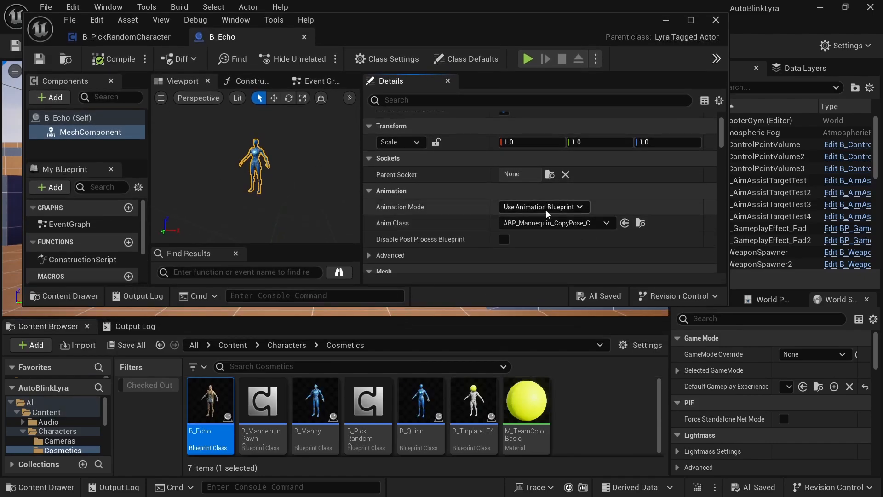
scroll(543, 199, "down", 1)
left_click(642, 204)
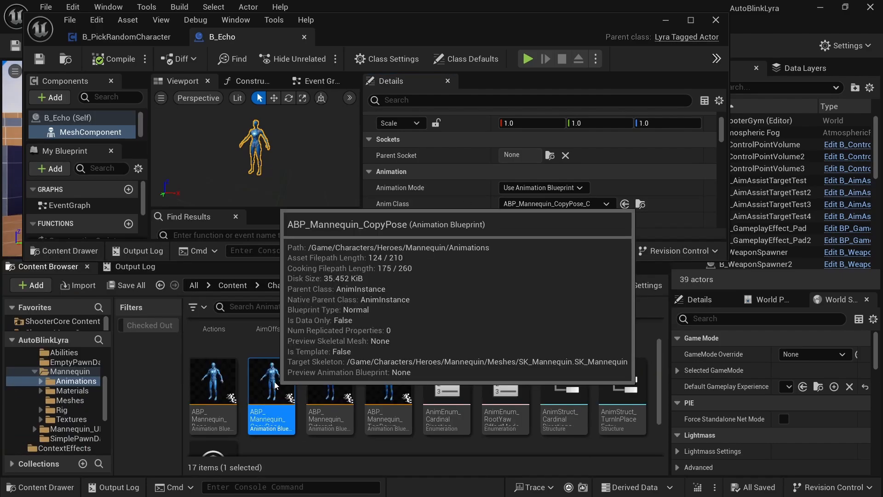
double_click(274, 387)
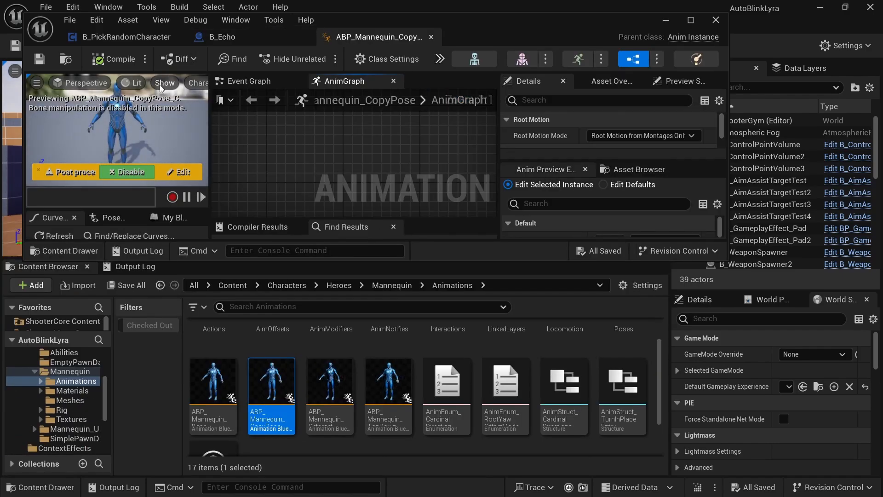
Step: Bring up the AnimGraph of ABP_Mannequin_CopyPose from its blueprint graph list, enlarging the window and the list area
left_click(256, 82)
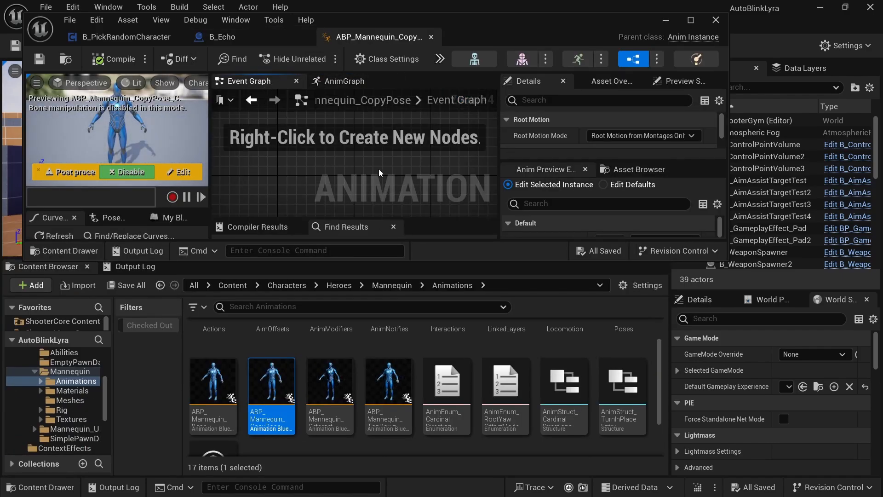
left_click(345, 81)
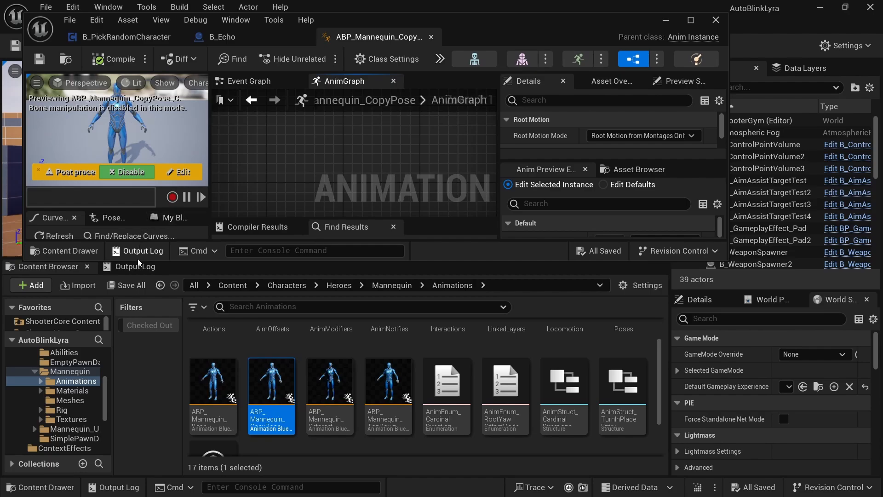
left_click_drag(135, 260, 129, 347)
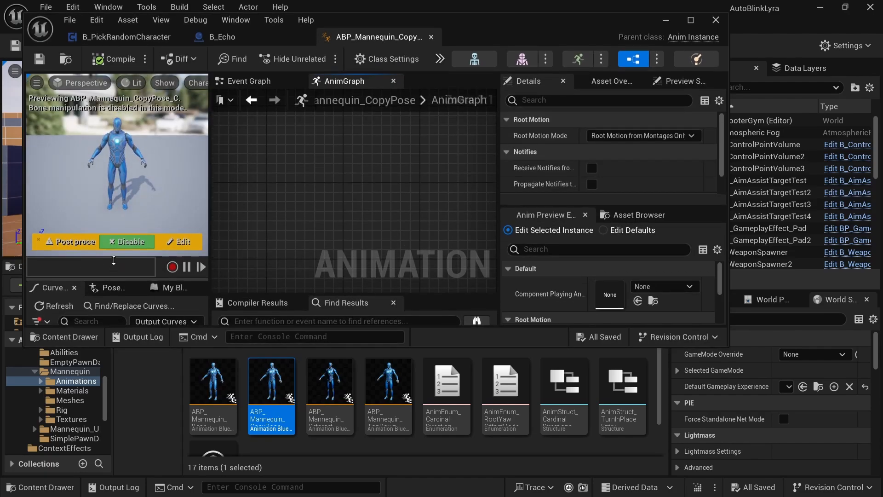
left_click_drag(114, 279, 110, 191)
left_click(174, 200)
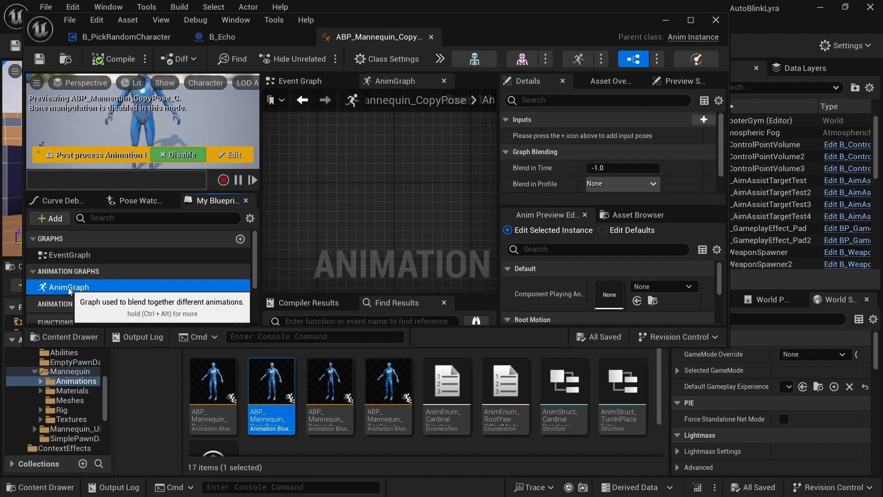
double_click(68, 288)
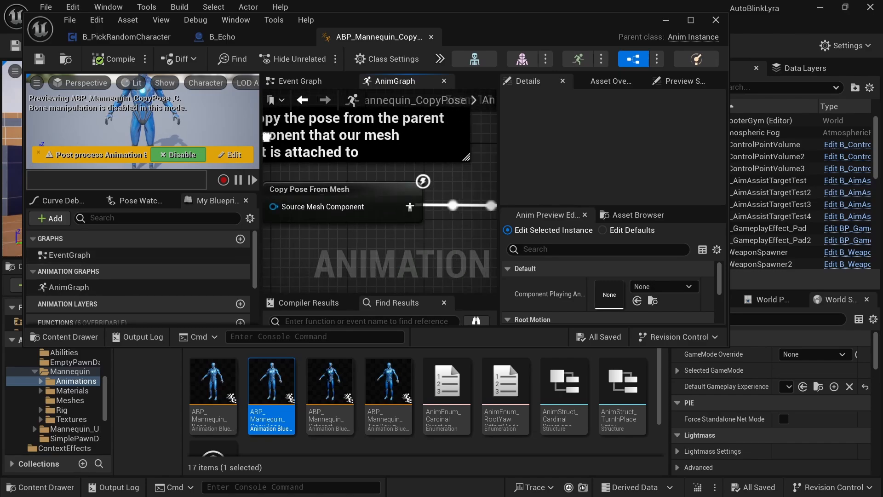
Step: Select the Copy Pose From Mesh node and examine its copy settings in a widened details area
left_click_drag(255, 143, 177, 171)
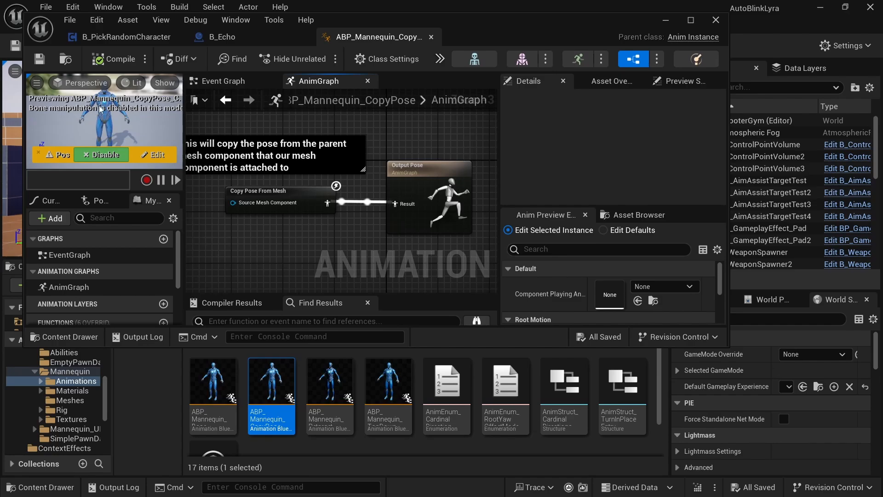
left_click(282, 195)
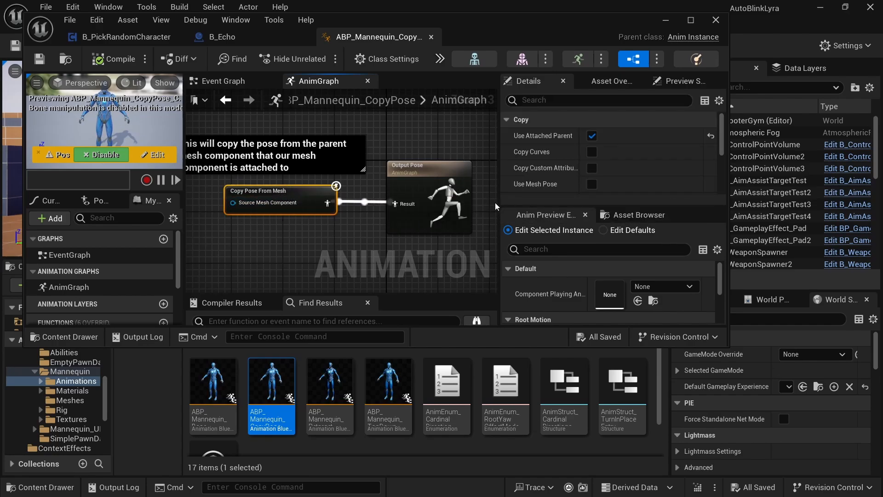
left_click_drag(499, 188, 425, 182)
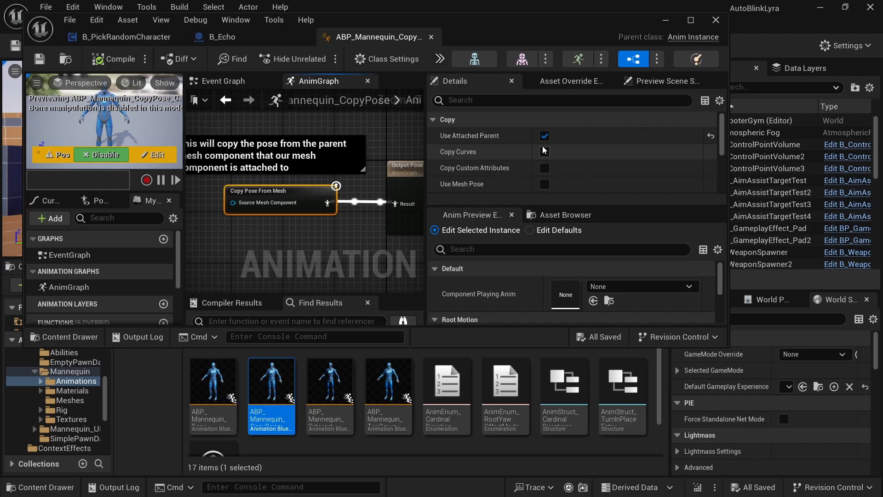
mouse_move(398, 21)
left_mouse_down()
mouse_move(391, 17)
mouse_move(400, 18)
left_mouse_up()
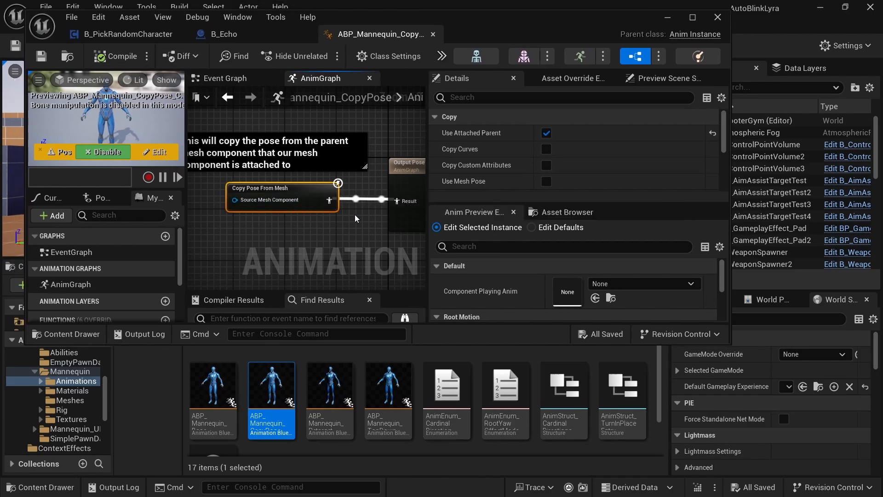
Step: Return to B_Echo, locate it in the Cosmetics folder, and open the neighbouring B_TinplateUE4 blueprint in an enlarged window
left_click_drag(279, 344, 279, 228)
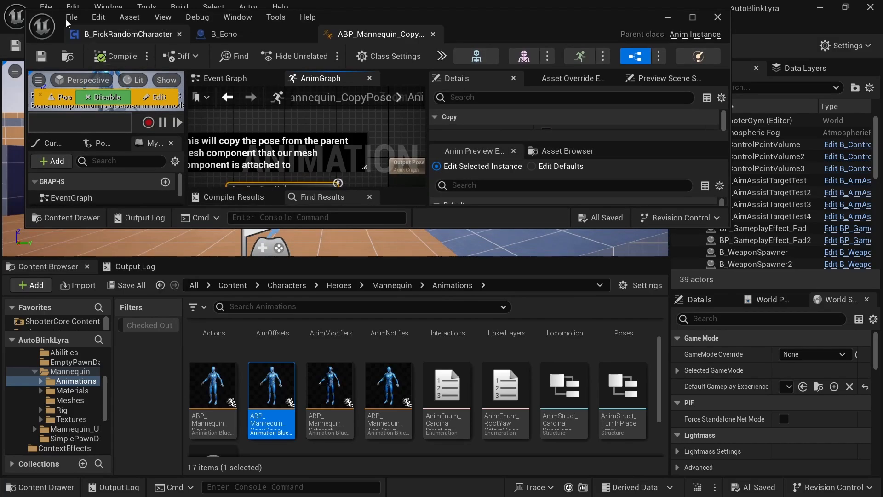
left_click(221, 34)
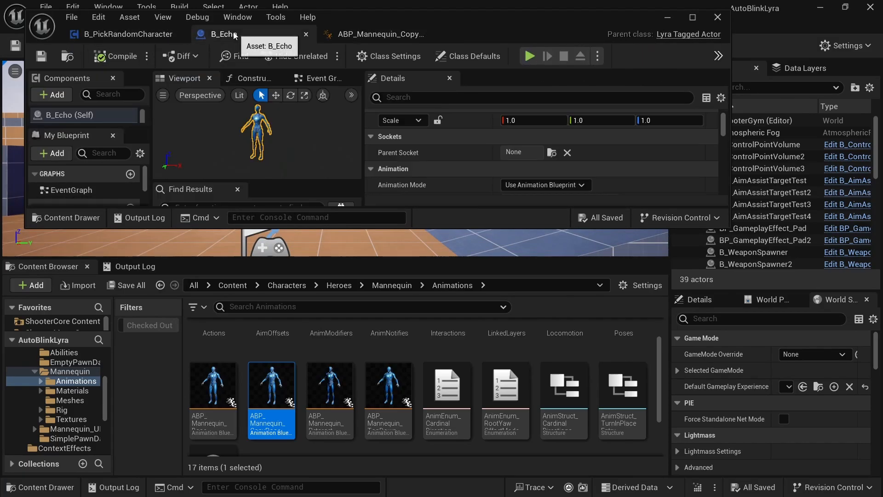
left_click(67, 55)
left_click(389, 443)
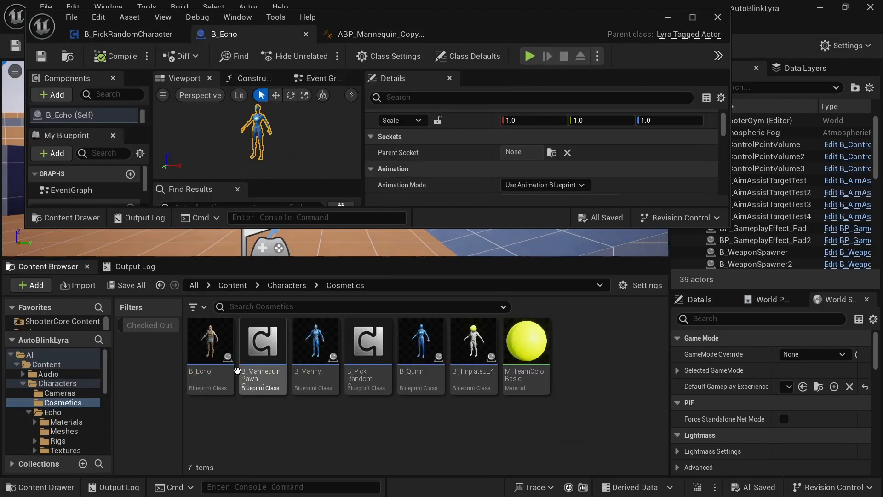
left_click(477, 345)
double_click(477, 345)
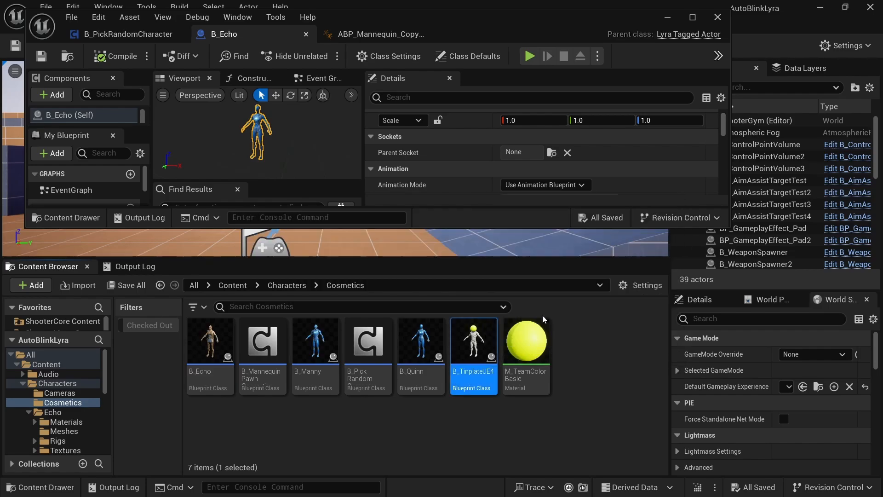
left_click_drag(358, 226, 358, 350)
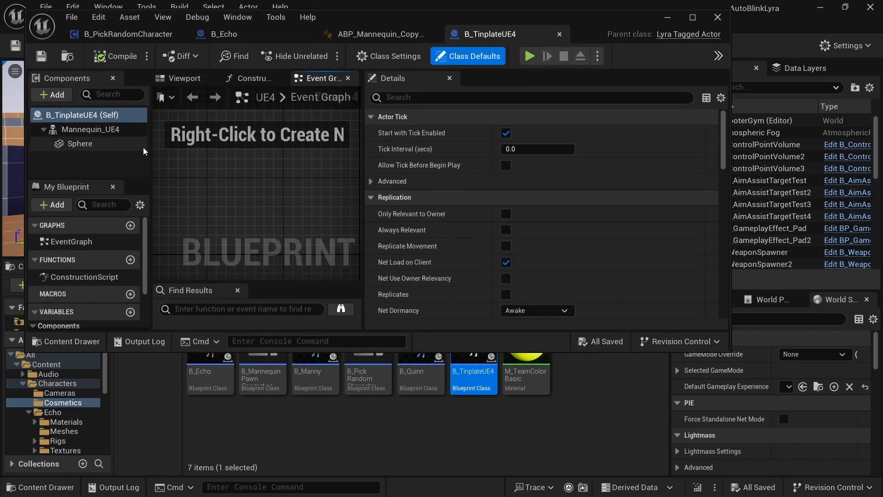
Step: Locate the anim class of B_TinplateUE4's Mannequin_UE4 component and open the ABP_UE4_Mannequin_Retarget animation blueprint
left_click(90, 129)
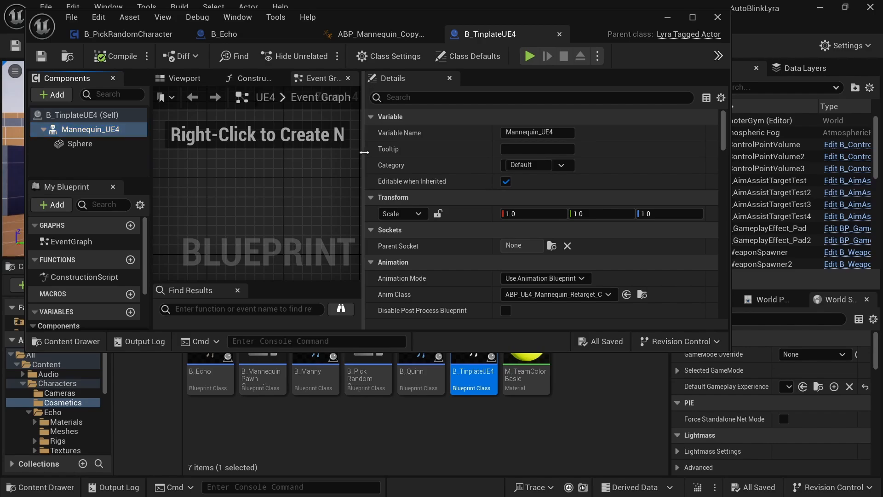
left_click_drag(363, 152, 453, 174)
scroll(321, 199, "down", 1)
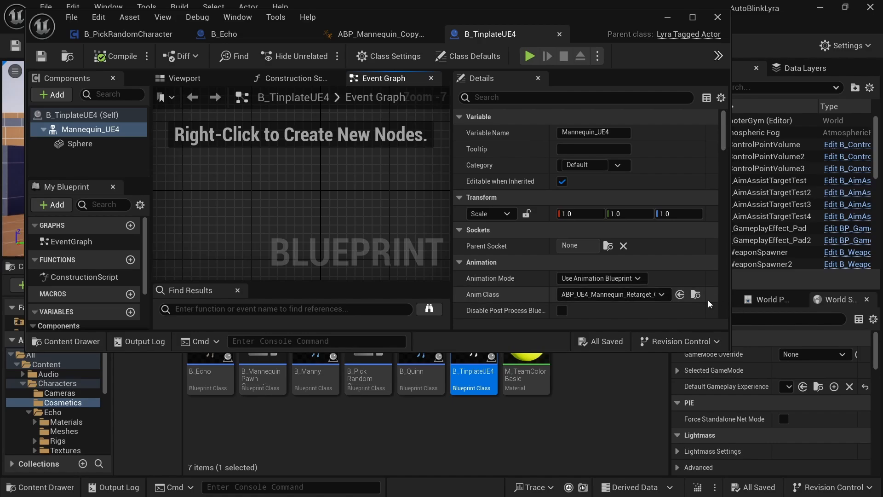
left_click(696, 294)
left_click_drag(490, 350, 489, 258)
mouse_move(208, 351)
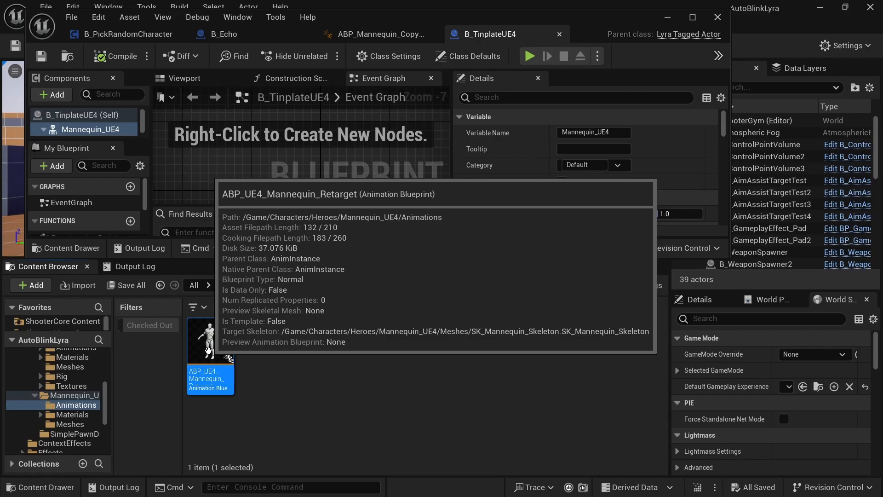
double_click(208, 351)
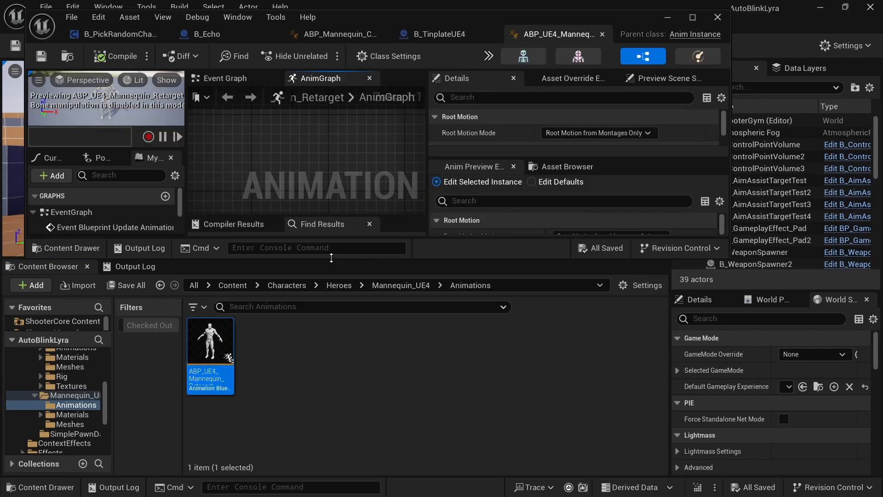
Step: Examine the Retarget Pose From Mesh node in the AnimGraph, including its attached parent, IK retargeter asset and curve settings
left_click_drag(336, 259, 336, 419)
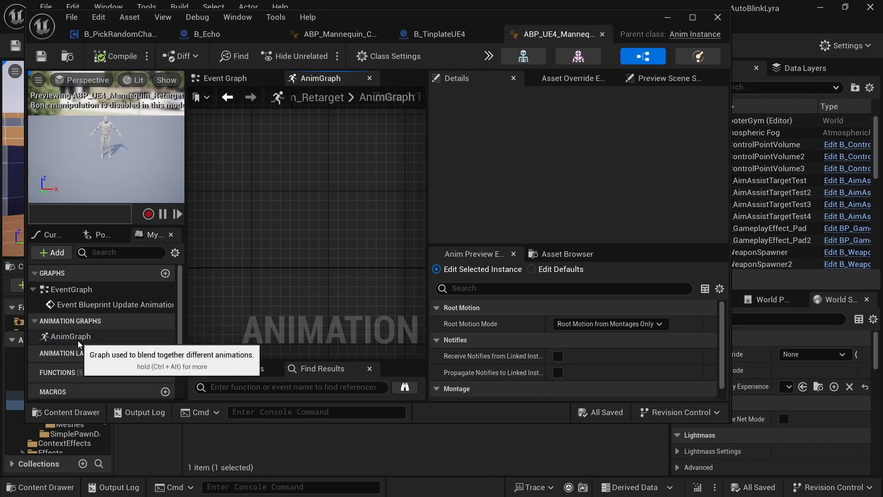
scroll(324, 224, "down", 3)
scroll(357, 183, "up", 4)
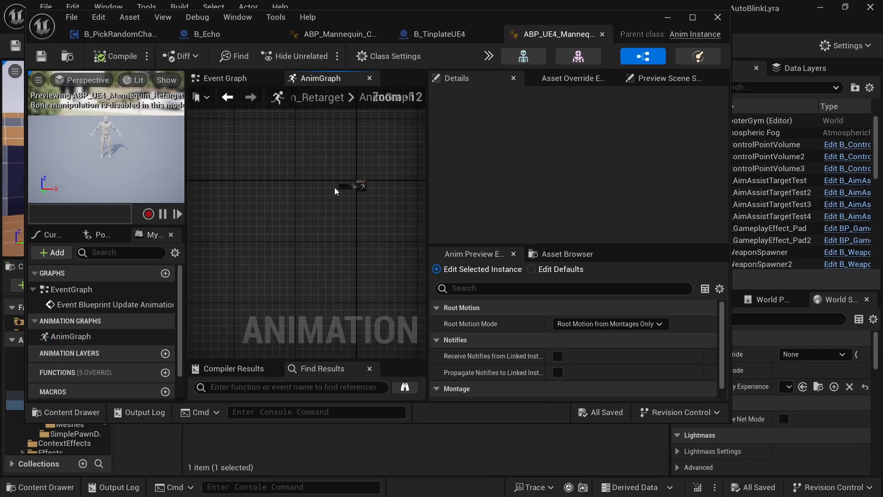
right_click_drag(357, 213, 234, 161)
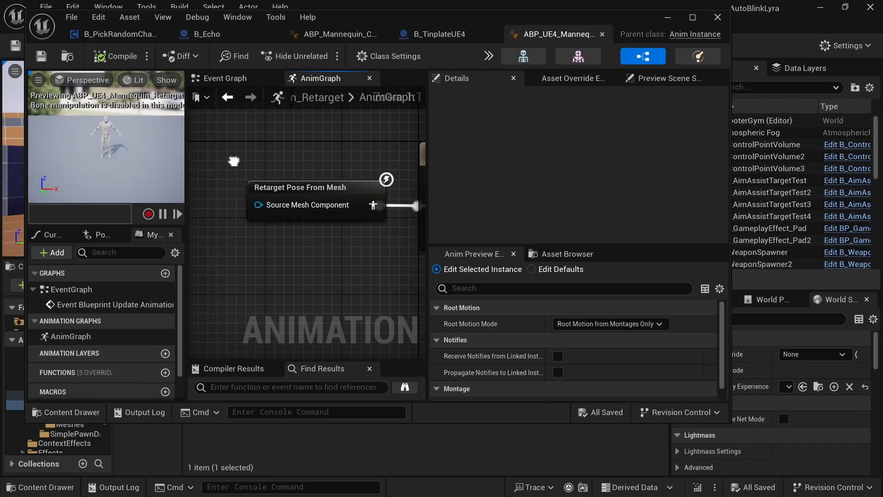
left_click(296, 187)
right_click_drag(308, 184, 249, 201)
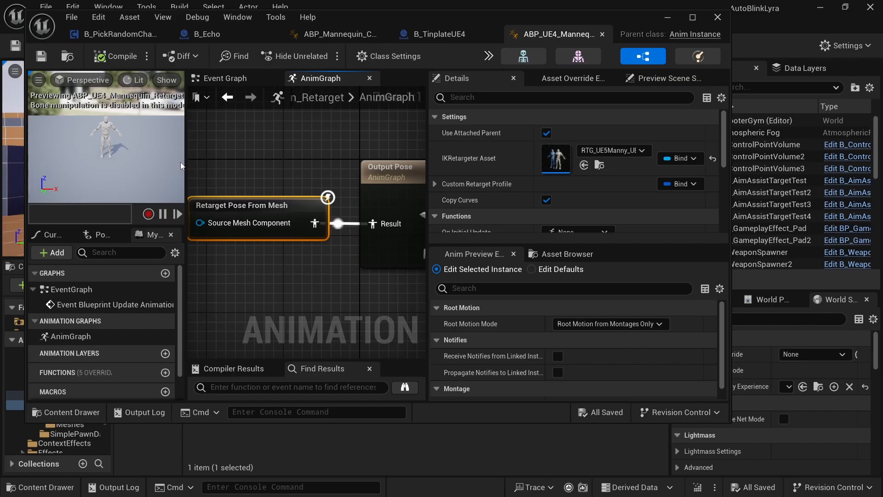
left_click_drag(187, 161, 141, 161)
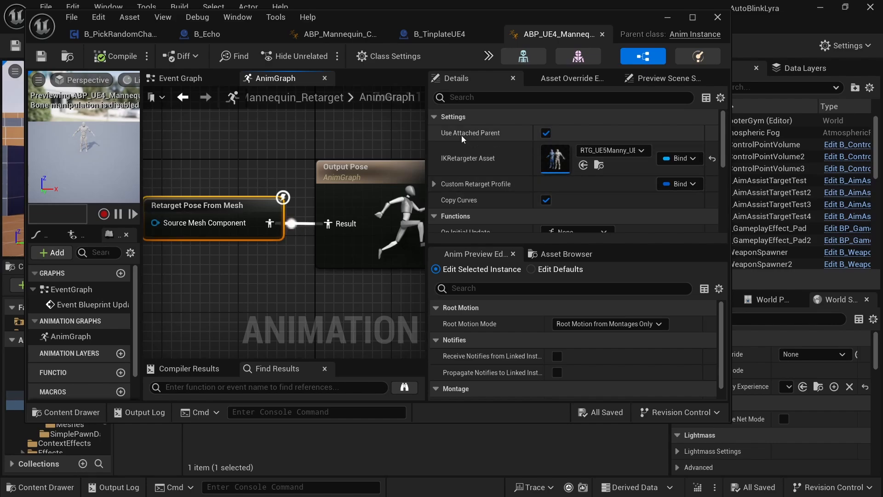
mouse_move(462, 133)
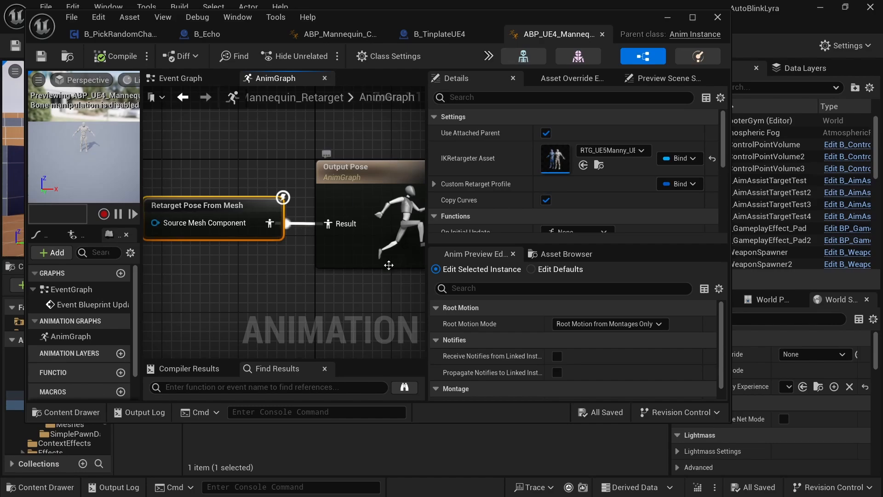
Step: Browse to the Meshes folder under Characters/Echo and open the SKM_Echo skeletal mesh for editing
left_click_drag(401, 421, 401, 276)
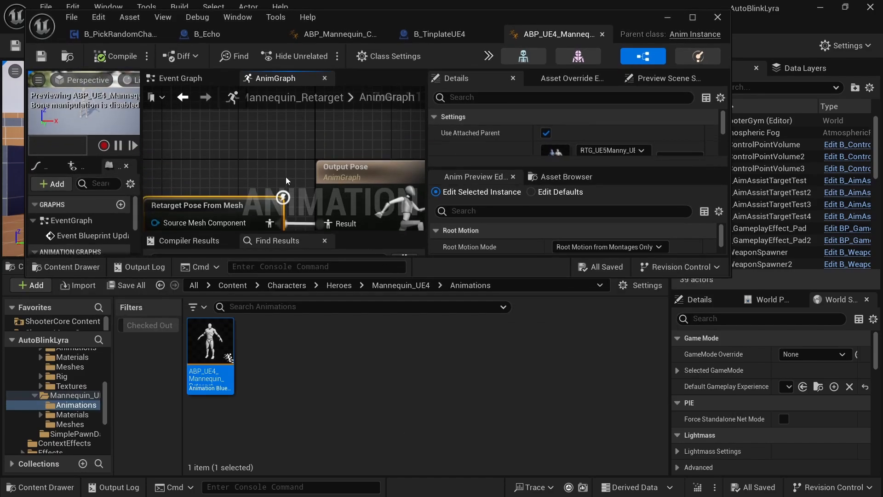
right_click_drag(286, 176, 292, 102)
scroll(241, 109, "down", 4)
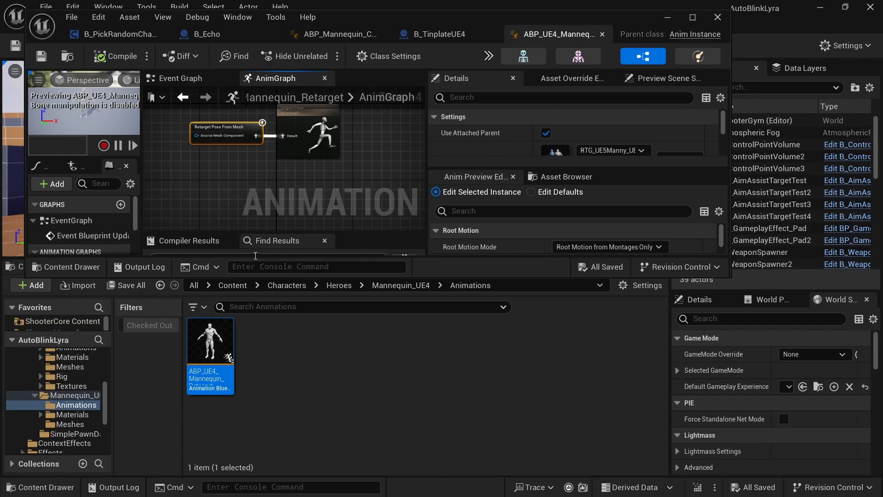
left_click_drag(267, 277, 271, 240)
left_click(336, 285)
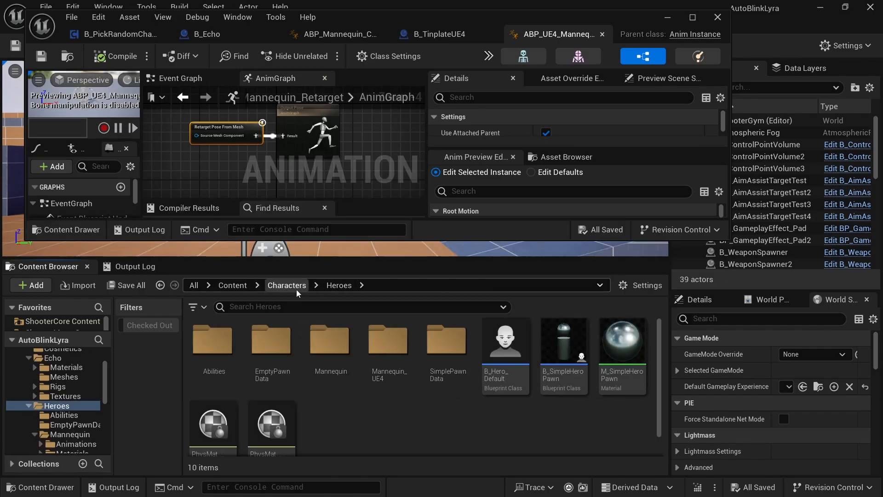
left_click(286, 285)
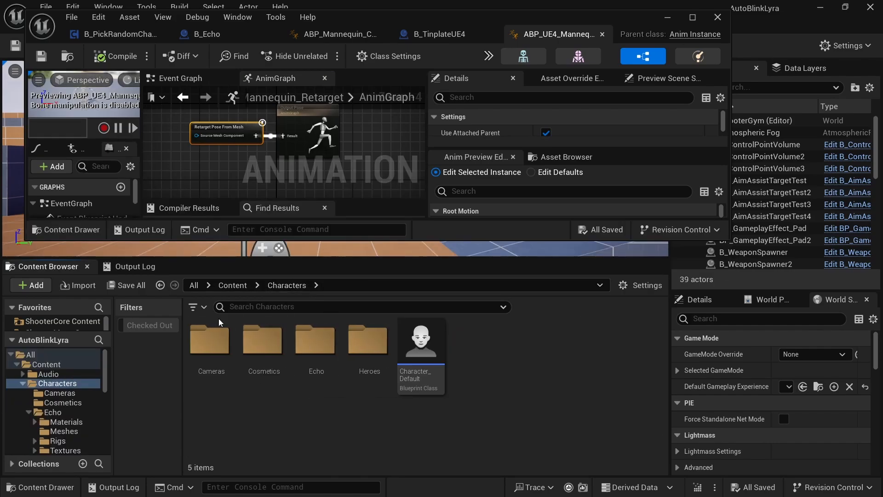
double_click(317, 346)
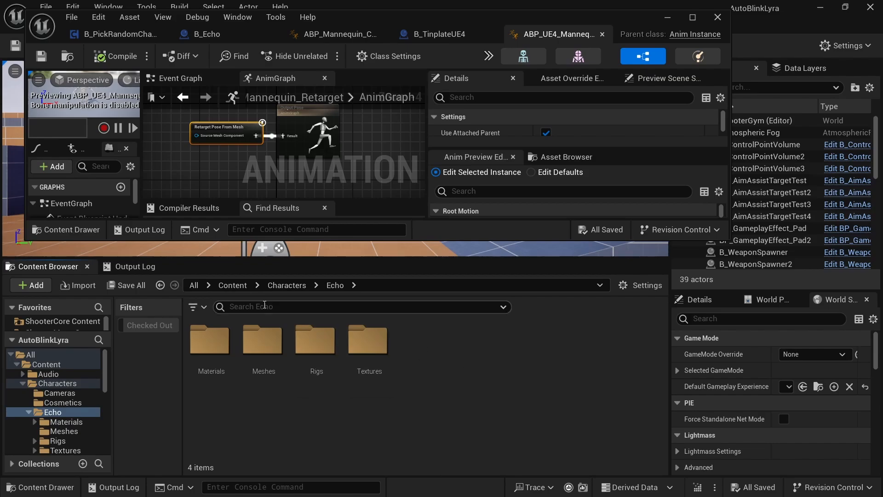
double_click(262, 343)
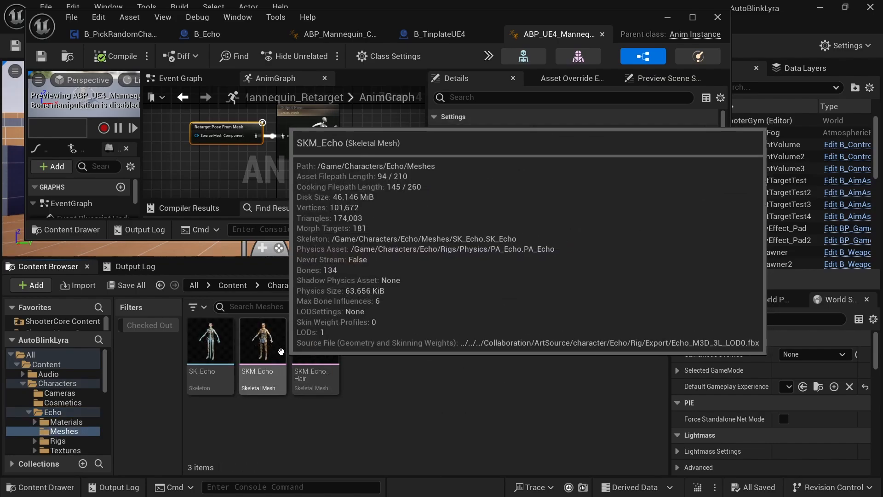
right_click(268, 361)
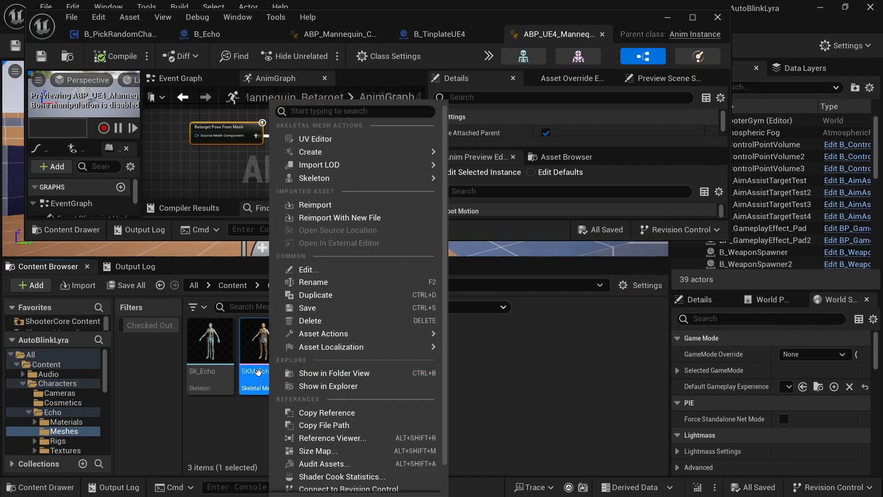
left_click(308, 270)
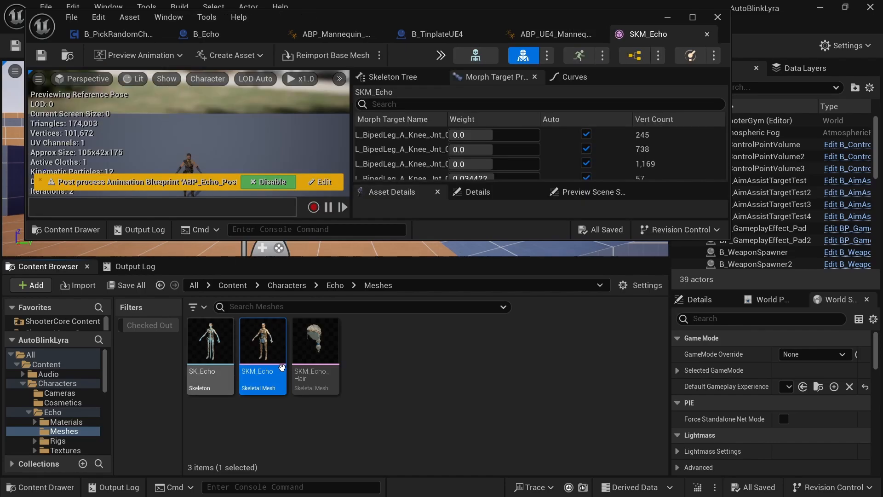
Step: Create an animation blueprint from the SKM_Echo skeletal mesh's skeleton
left_click(247, 56)
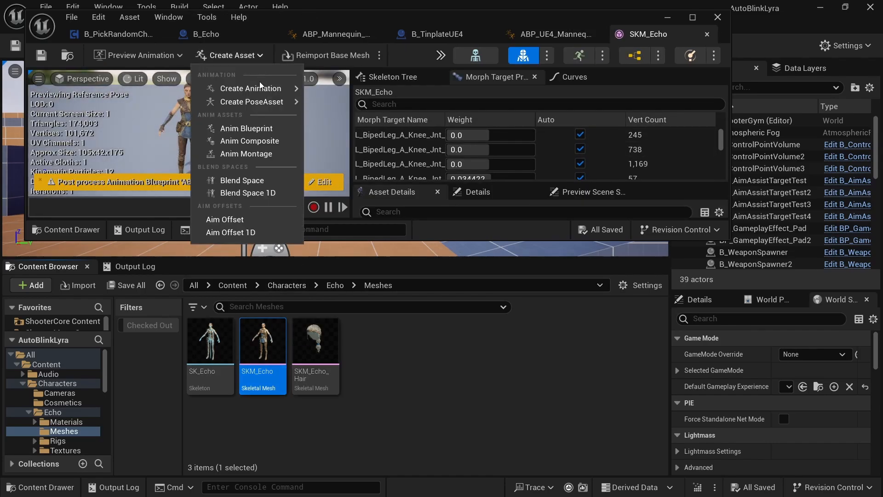
mouse_move(264, 89)
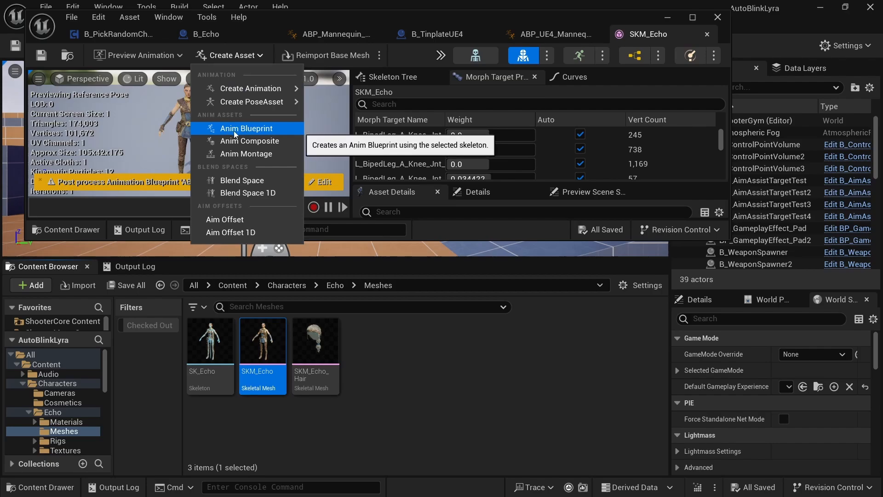
left_click(254, 128)
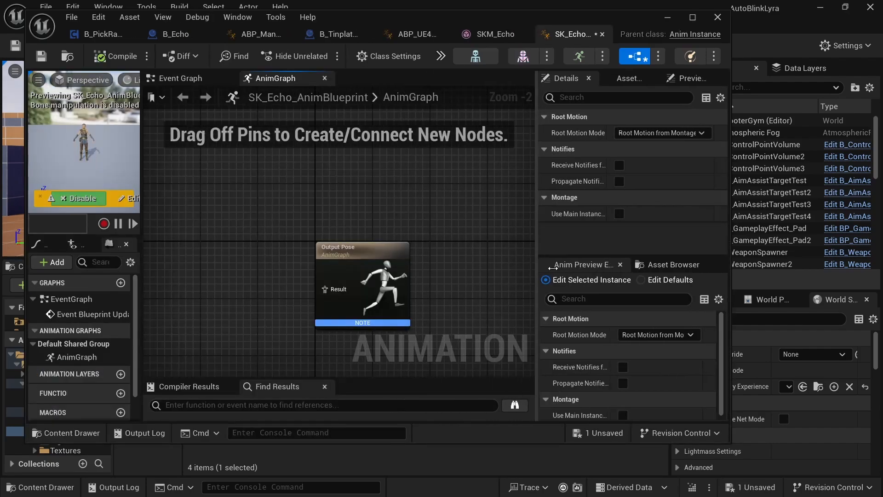
Step: Copy the Retarget Pose From Mesh node from ABP_UE4_Mannequin_Retarget into the new Echo animation blueprint and connect it to Output Pose
left_click(413, 34)
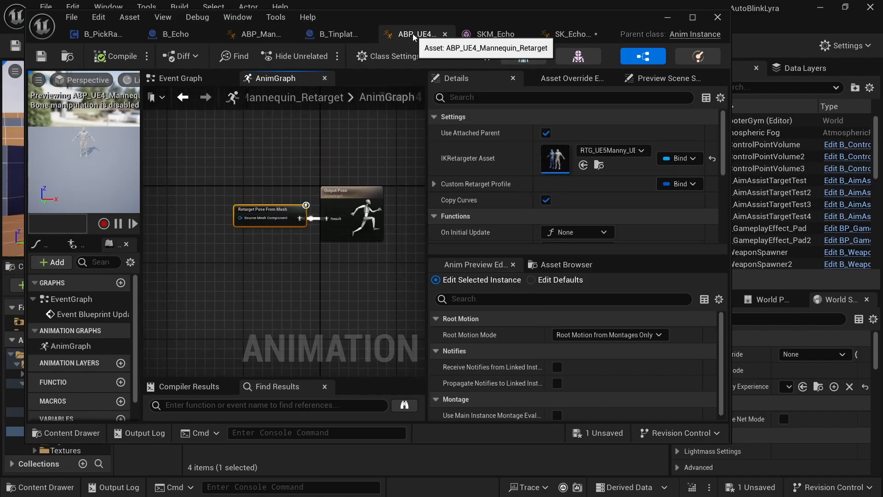
left_click(569, 35)
key("ctrl+v")
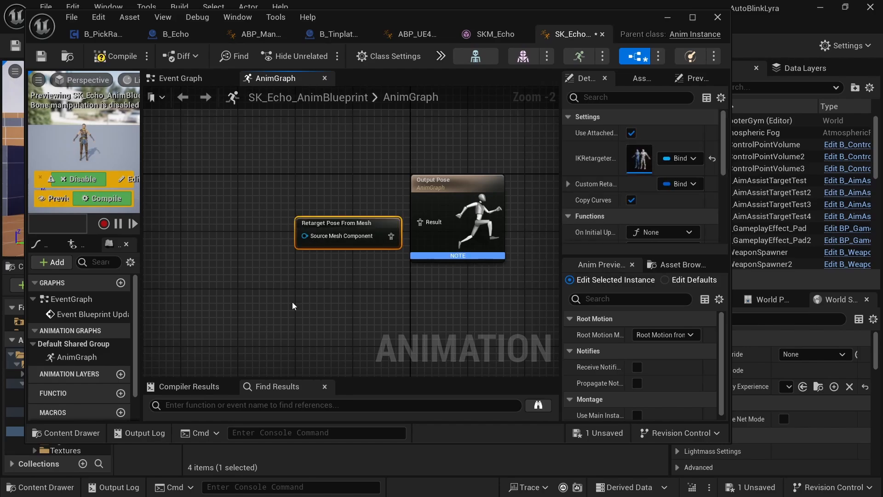
left_click_drag(391, 236, 421, 225)
left_click_drag(361, 223, 339, 214)
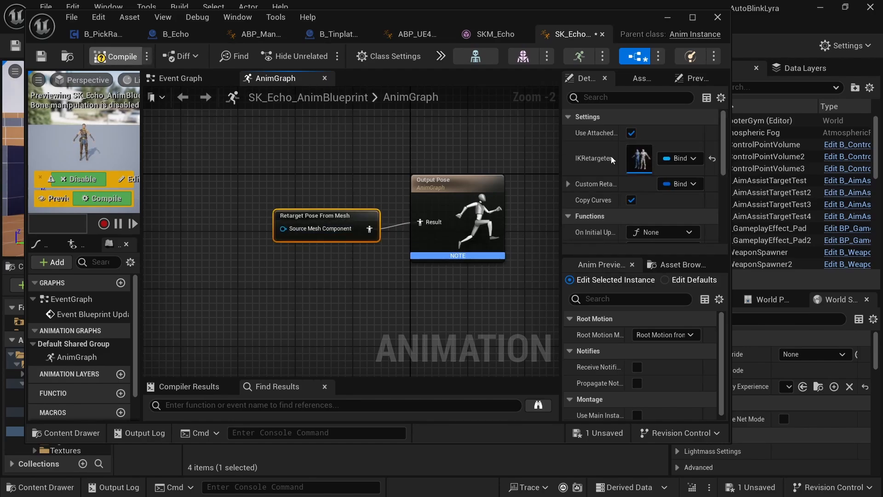
Step: Set the Retarget Pose From Mesh node's IK retargeter asset to RTG_MannyToEcho_Retarget, and compile and save the animation blueprint
left_click_drag(561, 157, 338, 146)
left_click(588, 153)
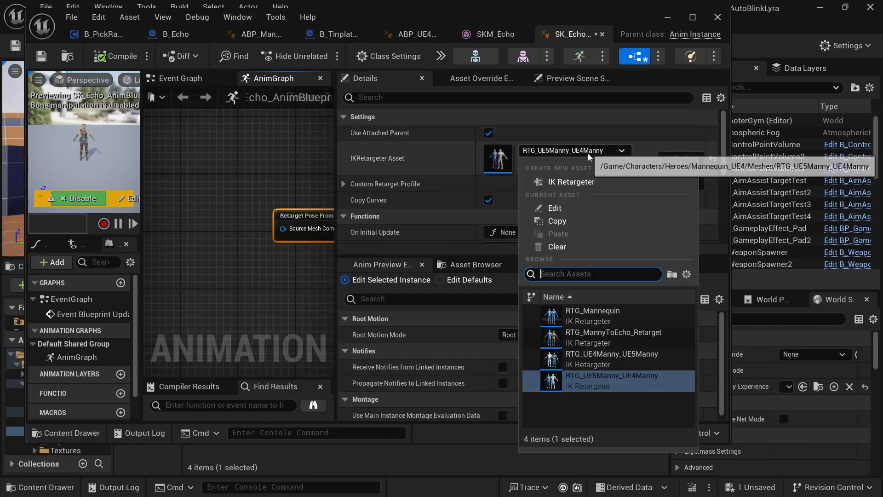
left_click(614, 334)
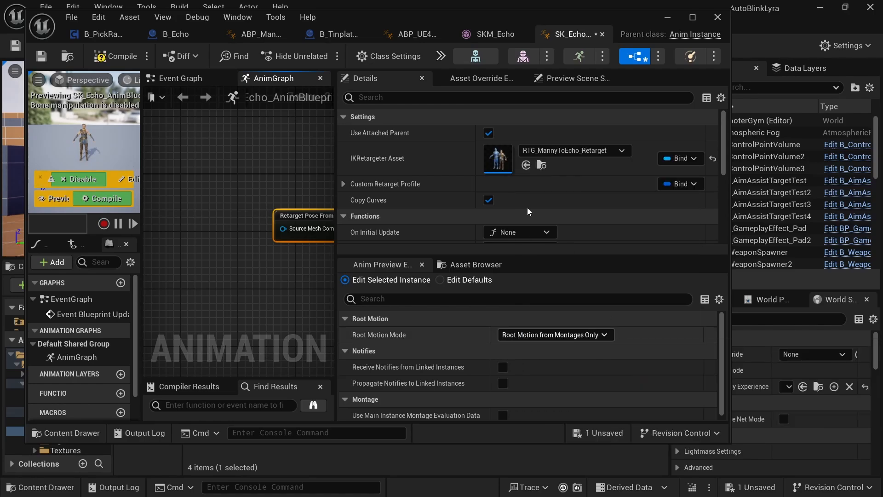
left_click(116, 56)
key("ctrl+s")
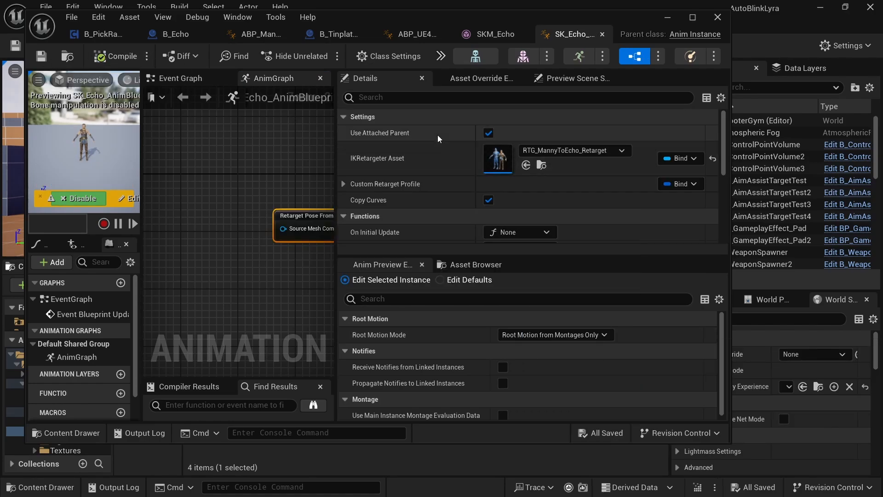
left_click_drag(336, 163, 481, 170)
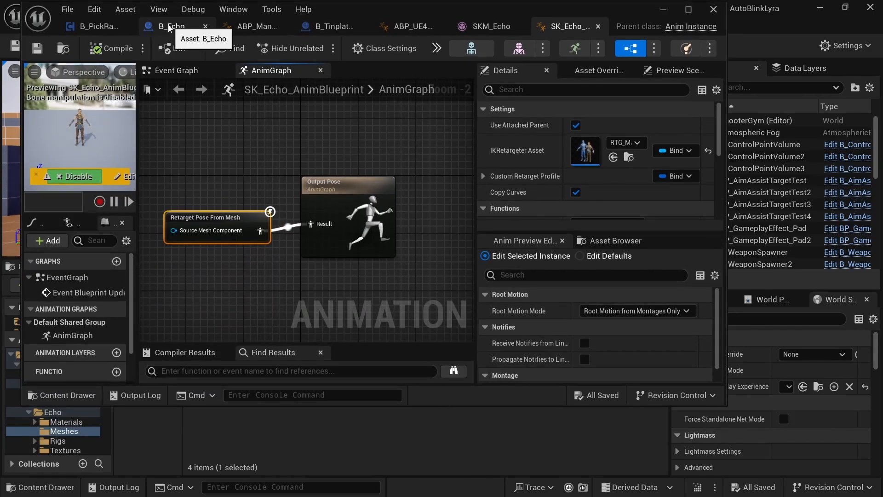
left_click(164, 27)
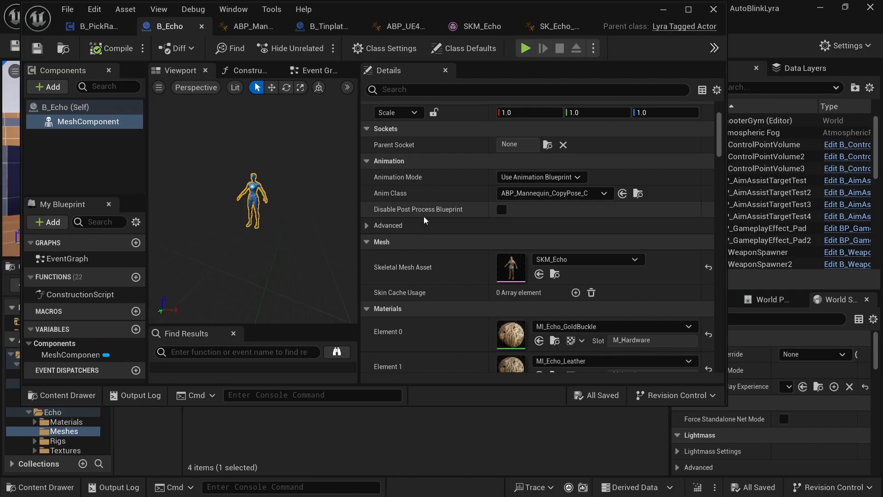
left_click(582, 194)
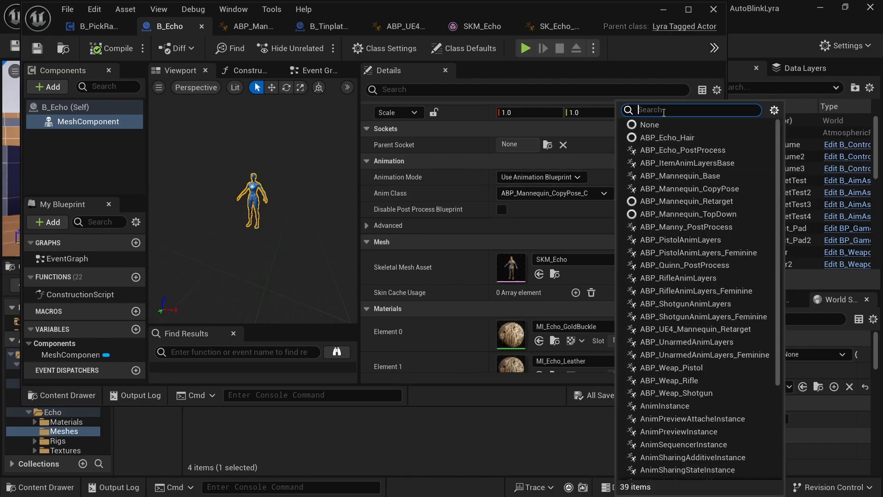
left_click(559, 26)
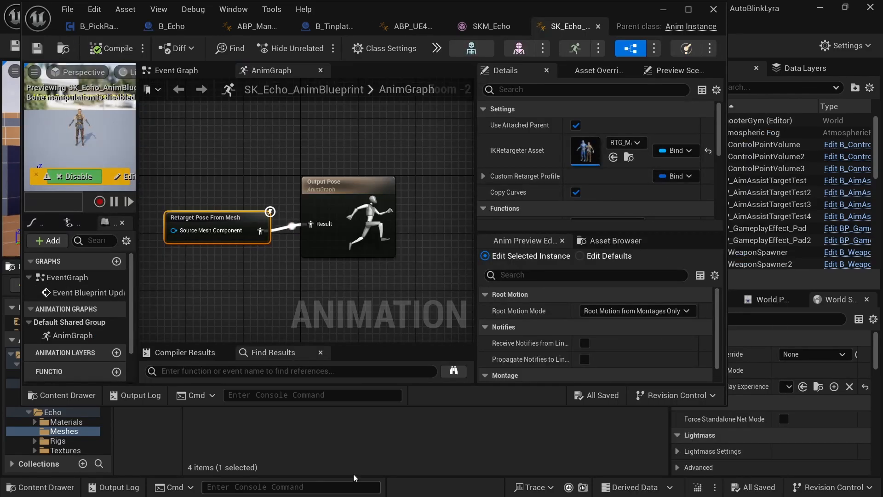
Step: Rename the new Echo animation blueprint in the Meshes folder as ABP_Echo_Retarget
left_click_drag(354, 406, 363, 256)
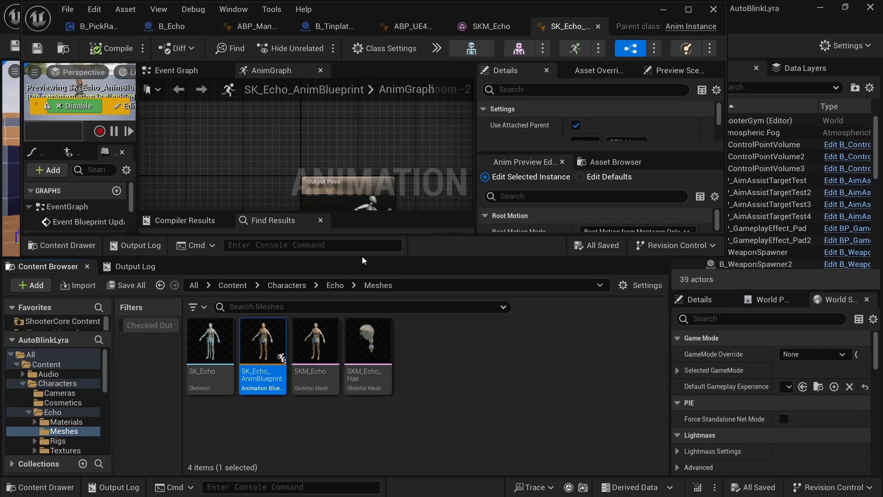
left_click(256, 372)
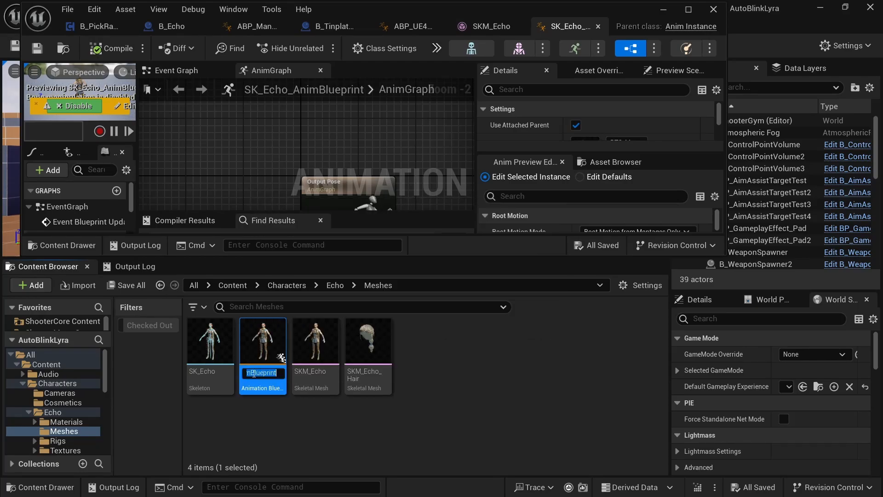
left_click_drag(256, 371, 236, 370)
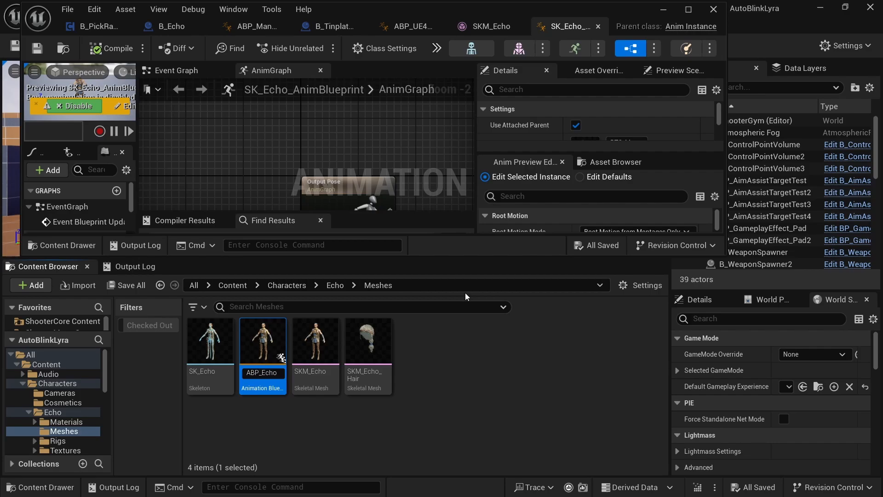
key("Return")
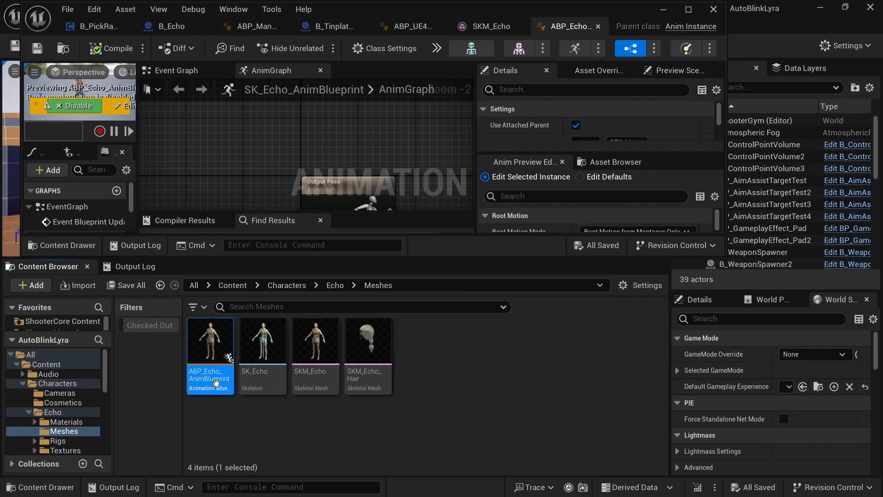
left_click(224, 373)
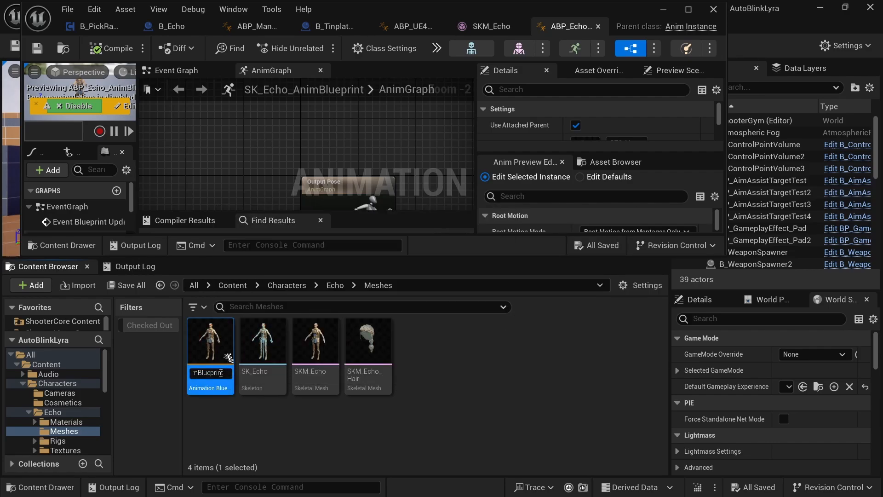
mouse_move(223, 373)
left_mouse_down()
mouse_move(183, 370)
mouse_move(212, 370)
left_mouse_up()
key("BackSpace")
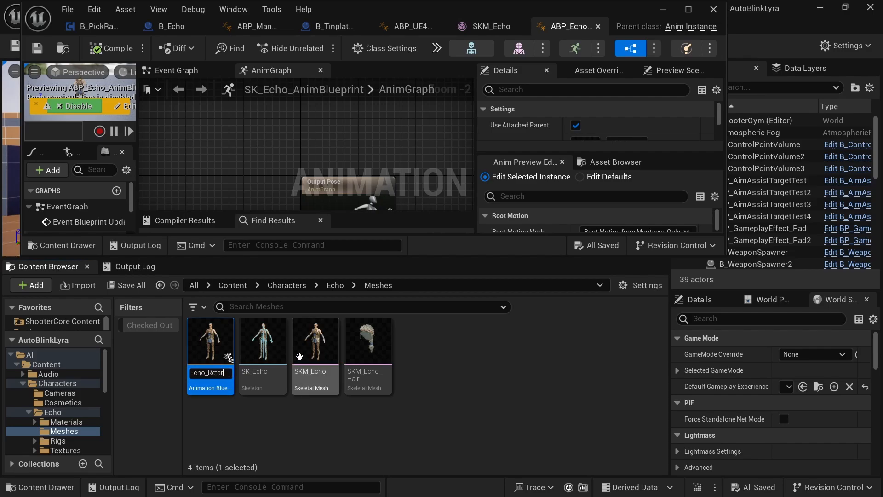
key("Return")
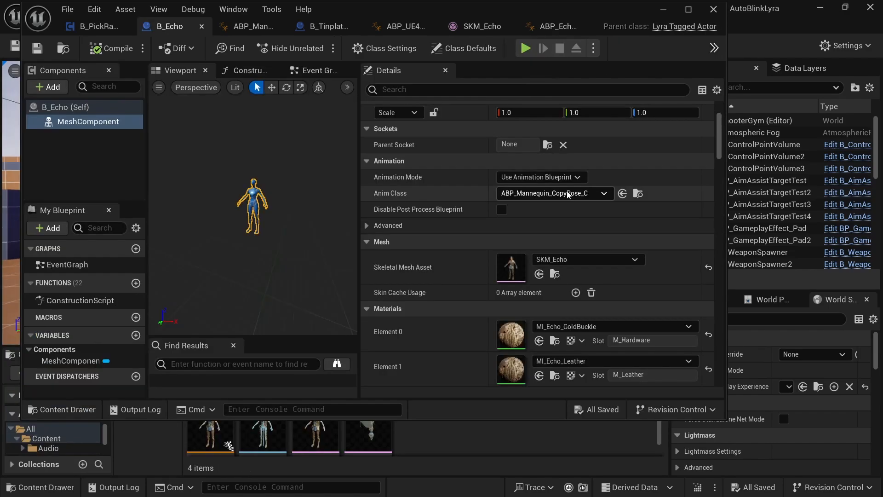
Step: Set the anim class of B_Echo's MeshComponent to ABP_Echo_Retarget, and compile and save the blueprint
left_click(569, 195)
type("e")
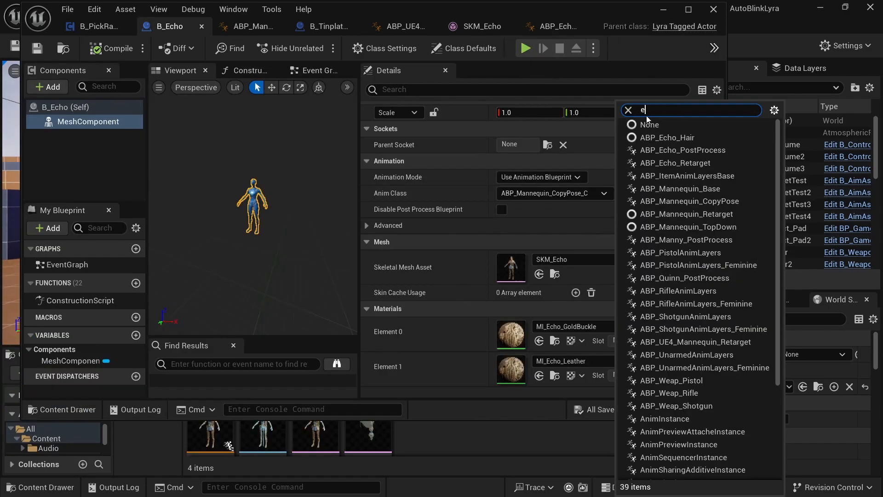
type("cho")
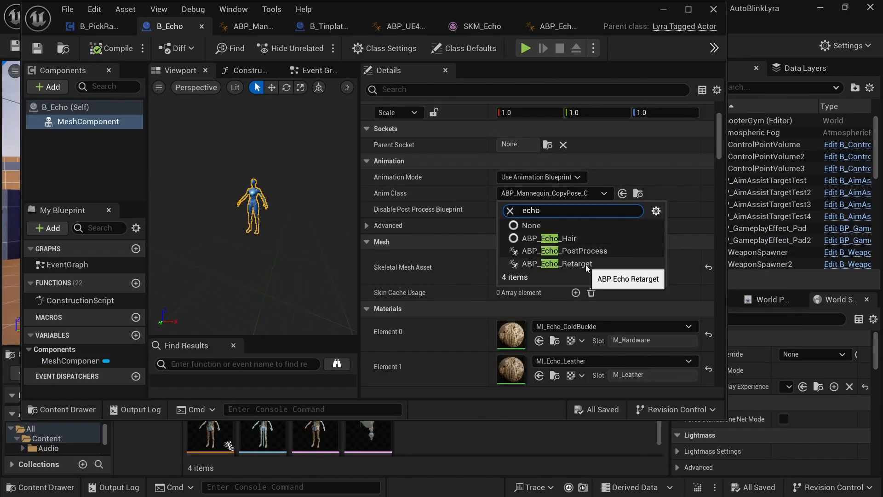
left_click(579, 264)
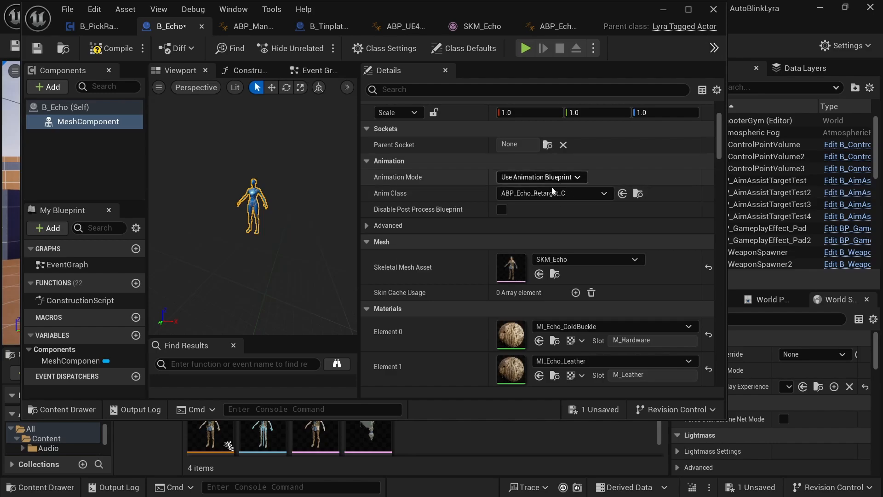
left_click(112, 48)
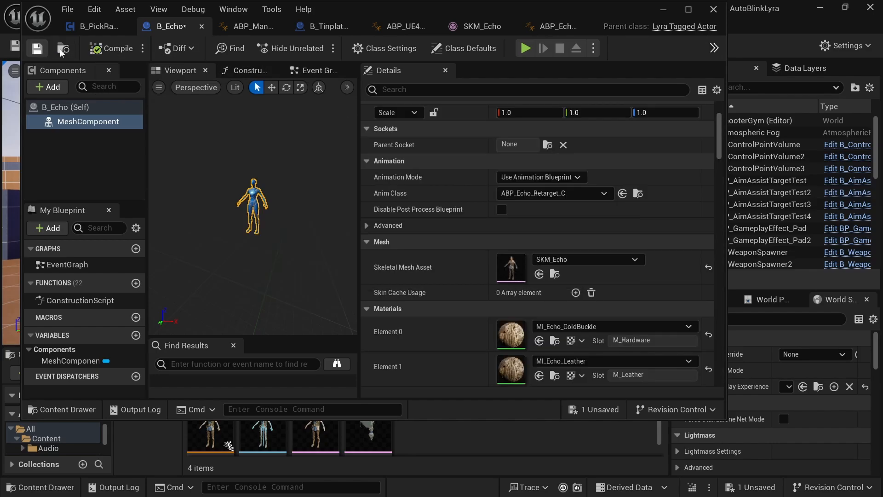
left_click(38, 49)
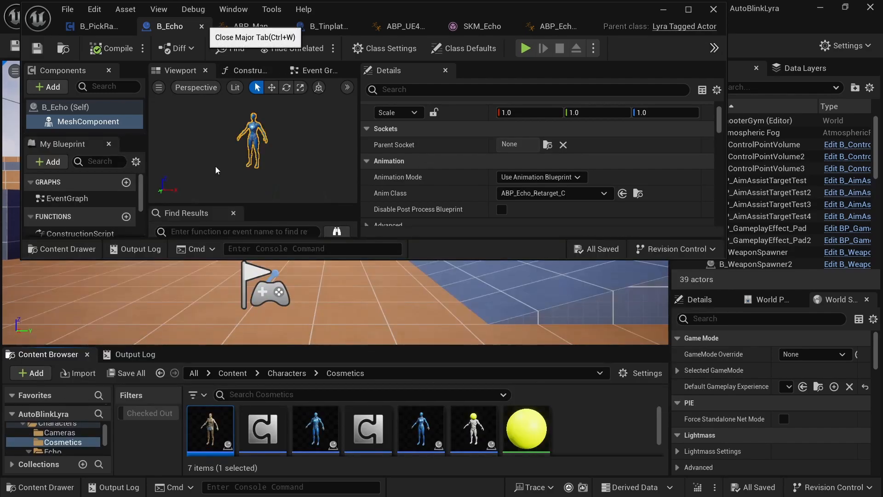
Step: Close and reopen B_Echo from the Cosmetics folder and show the character in an enlarged viewport
left_click(201, 26)
double_click(211, 430)
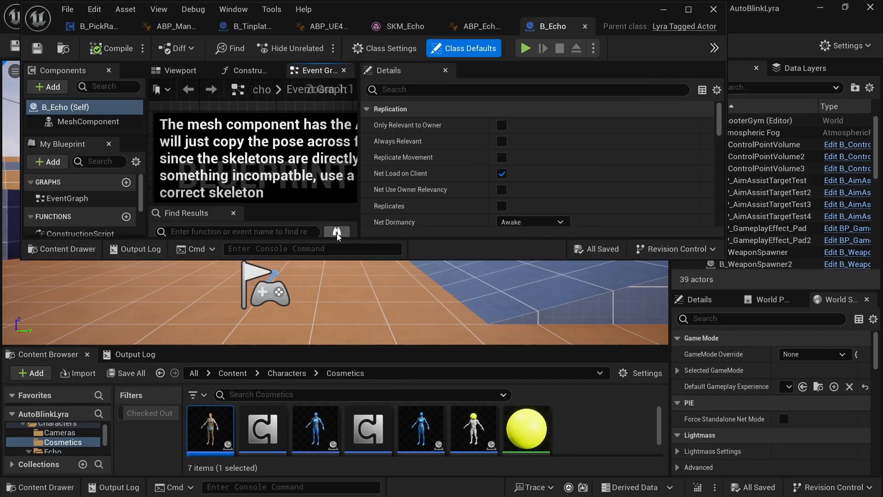
left_click_drag(343, 257, 344, 416)
left_click(177, 69)
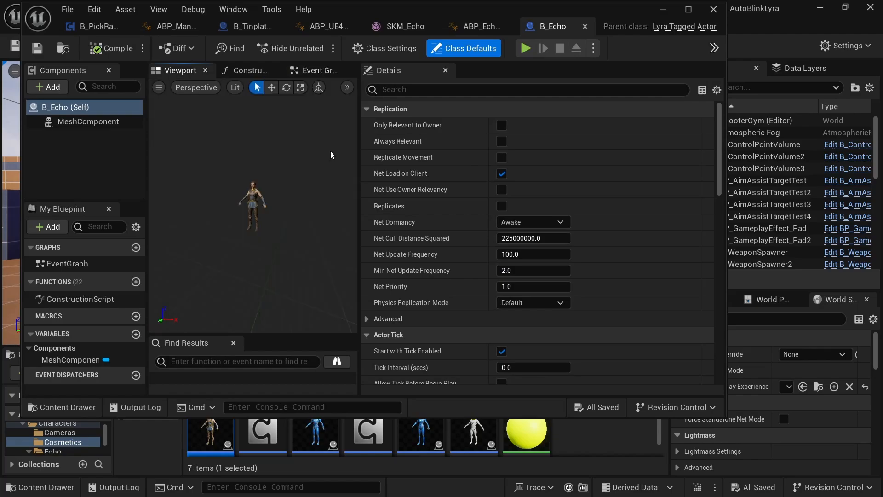
left_click_drag(361, 174, 437, 173)
scroll(301, 151, "up", 4)
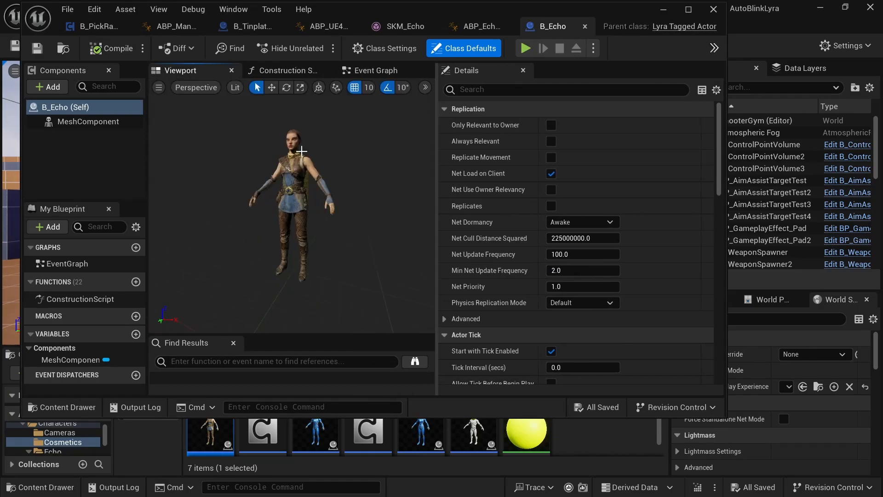
Step: Add a Skeletal Mesh component under B_Echo's MeshComponent and assign it the SKM_Echo_Hair mesh
left_click(48, 87)
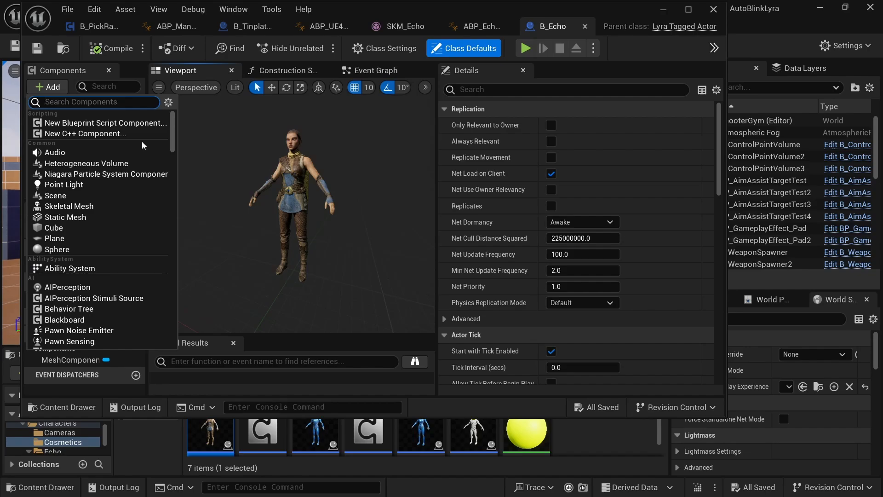
type("Skeletal")
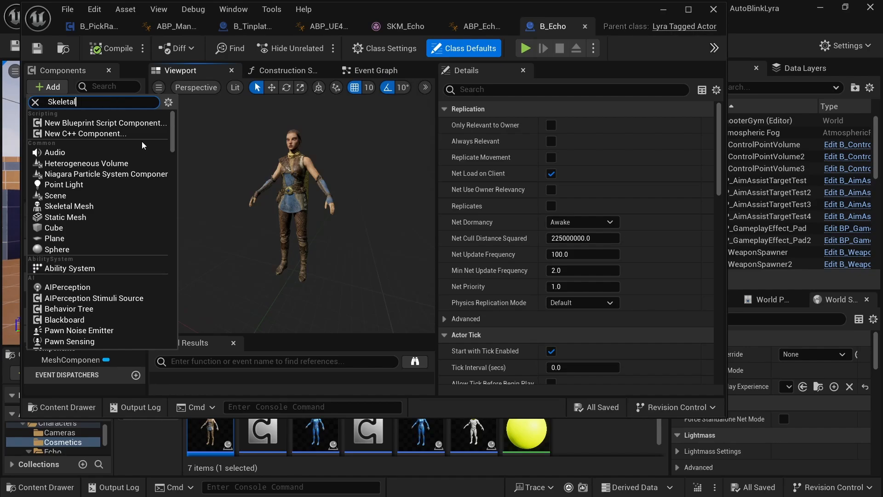
left_click(92, 124)
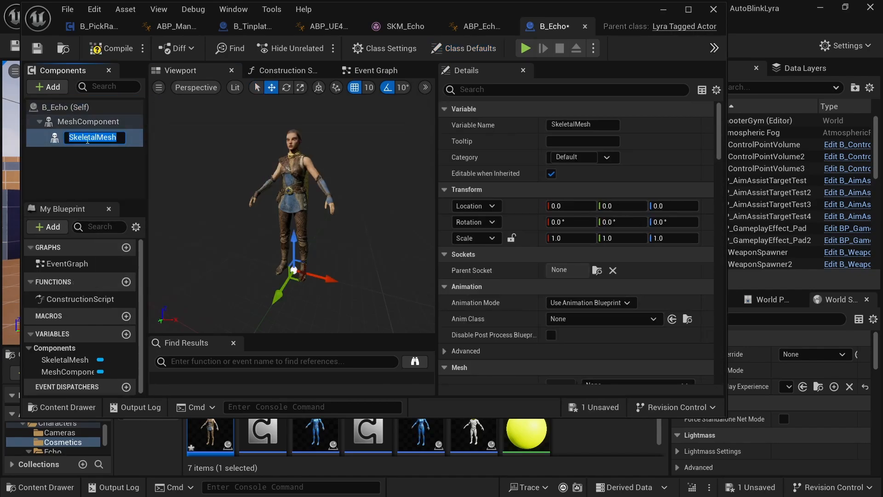
left_click(85, 139)
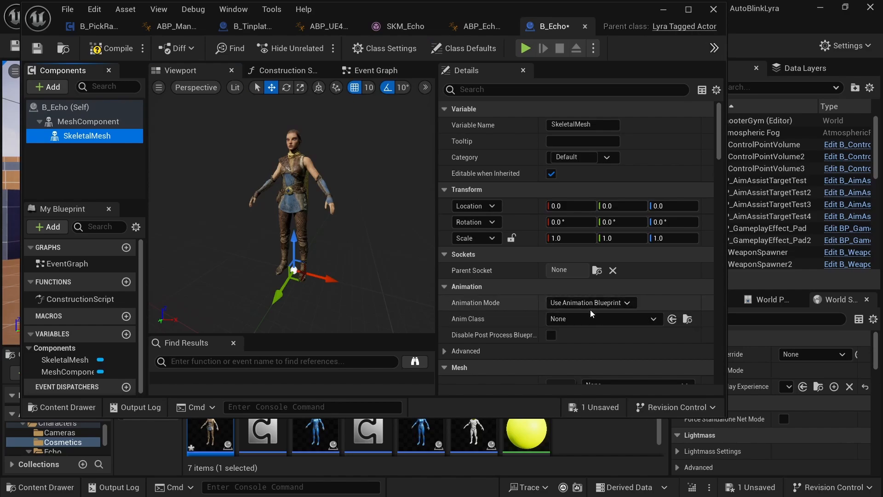
scroll(590, 310, "down", 3)
left_click(602, 309)
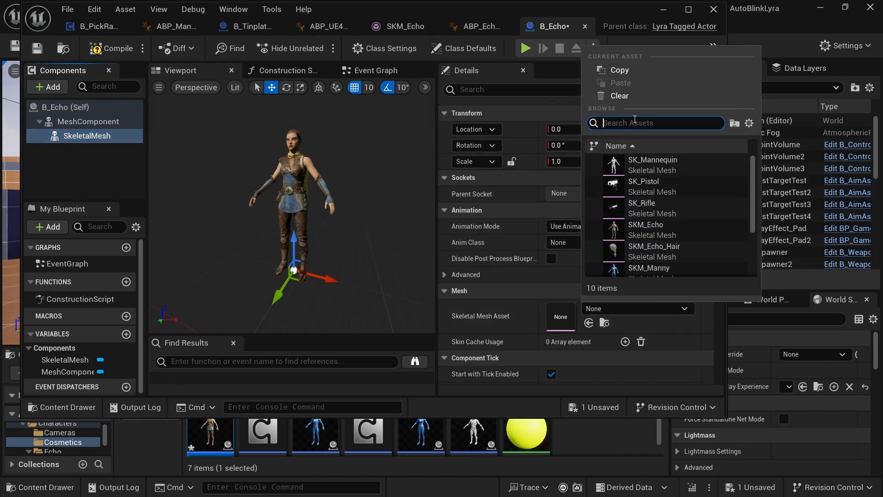
type("hair")
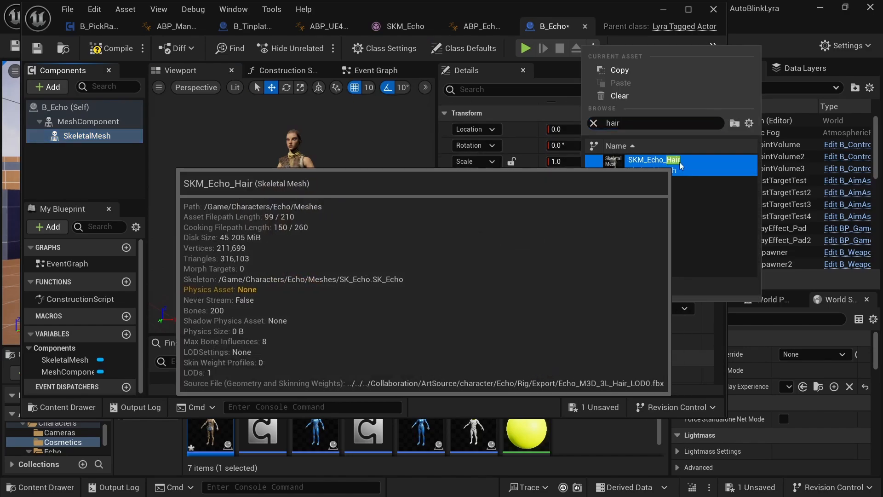
left_click(662, 165)
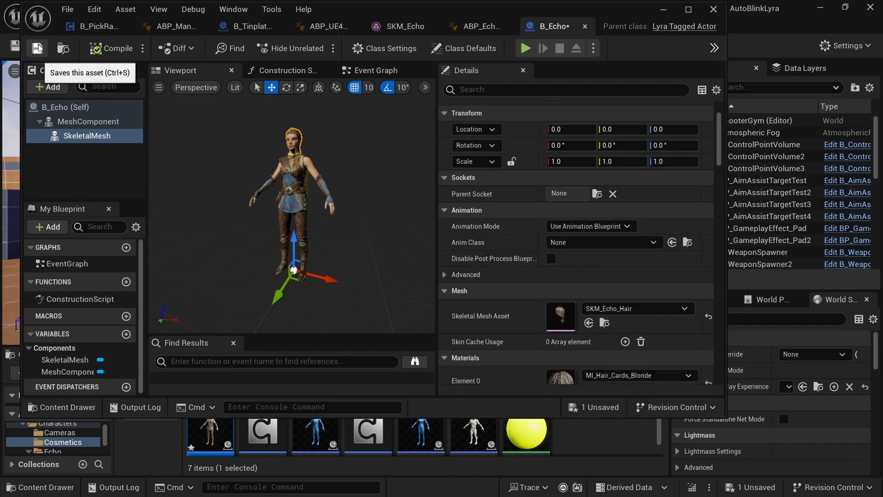
Step: Set the anim class of B_Echo's hair SkeletalMesh component to ABP_Echo_Hair
left_click(604, 226)
left_click(579, 238)
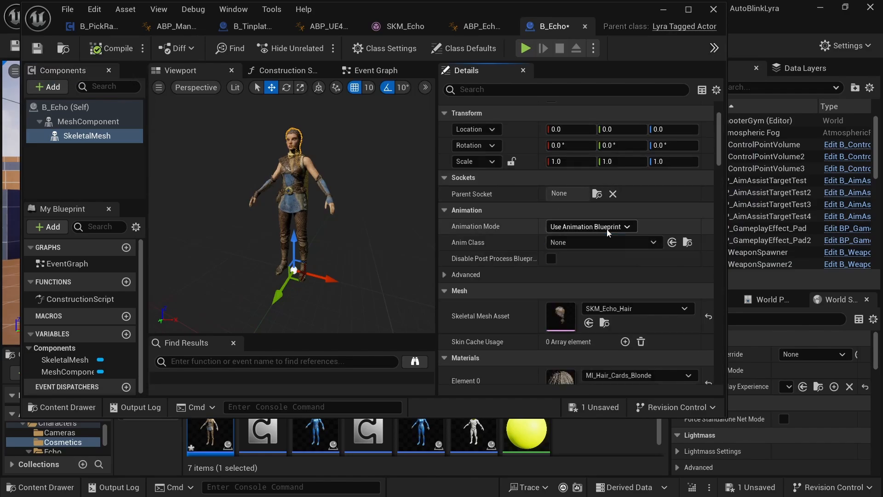
left_click(640, 241)
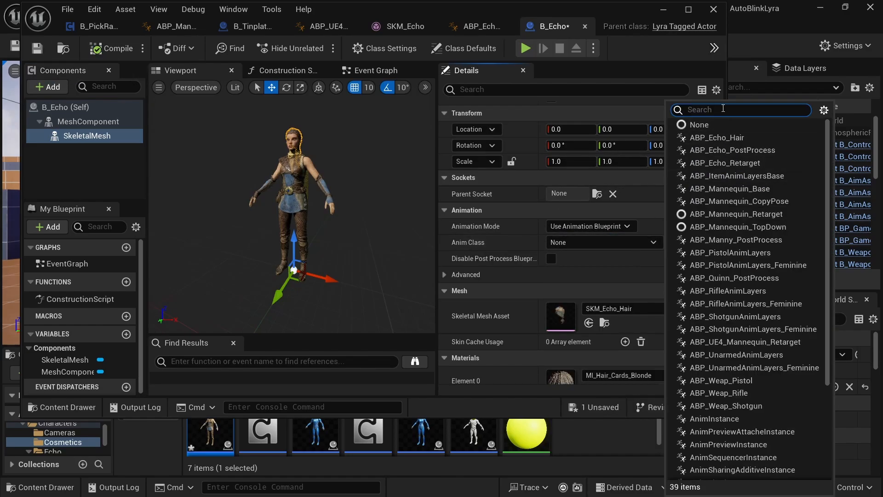
type("hair")
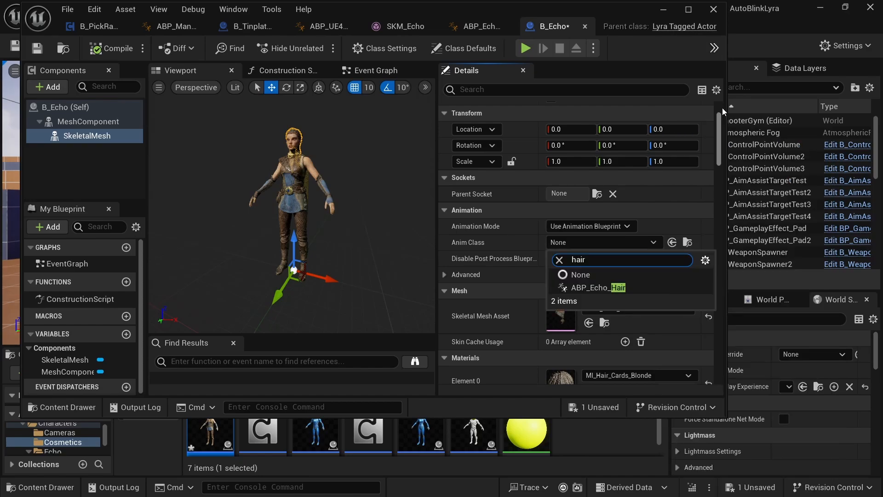
left_click(613, 288)
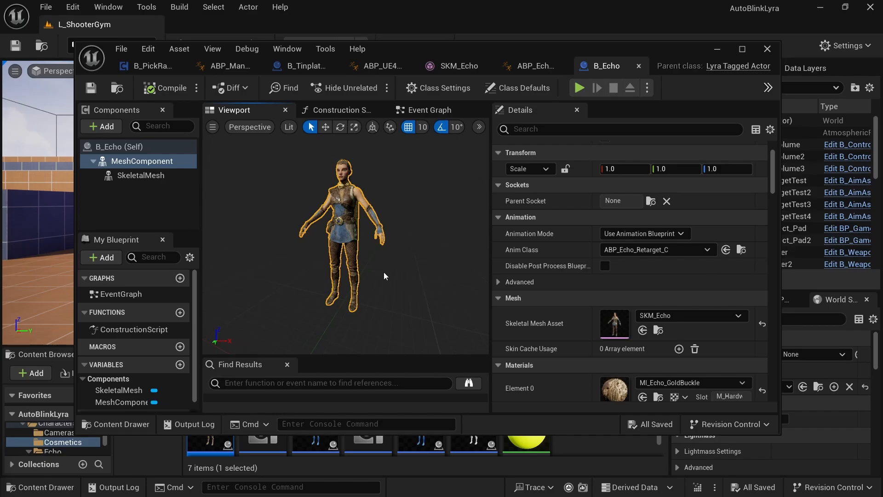
Step: Examine how the B_PickRandomCharacter event graph selects the character part to add
left_click(423, 111)
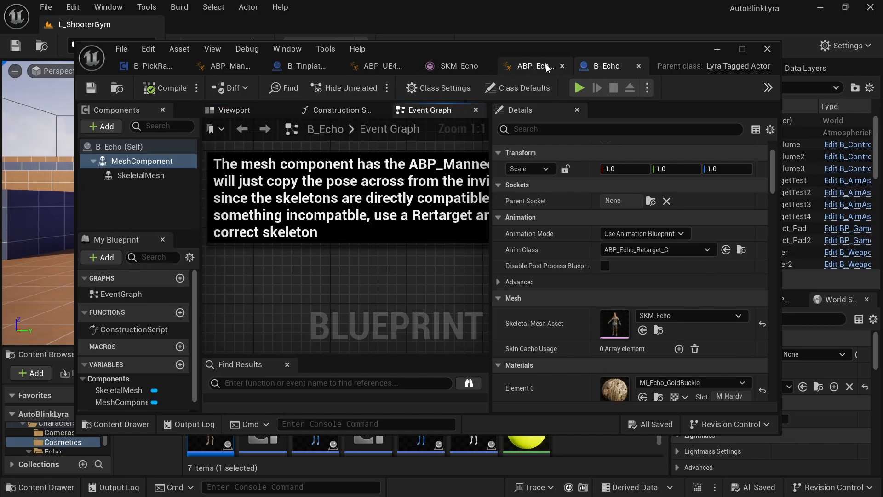
left_click(152, 66)
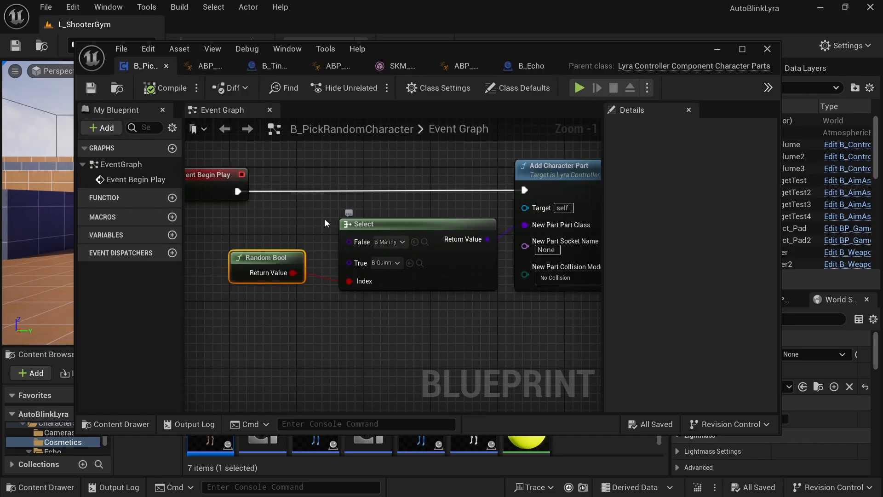
right_click_drag(416, 207, 374, 203)
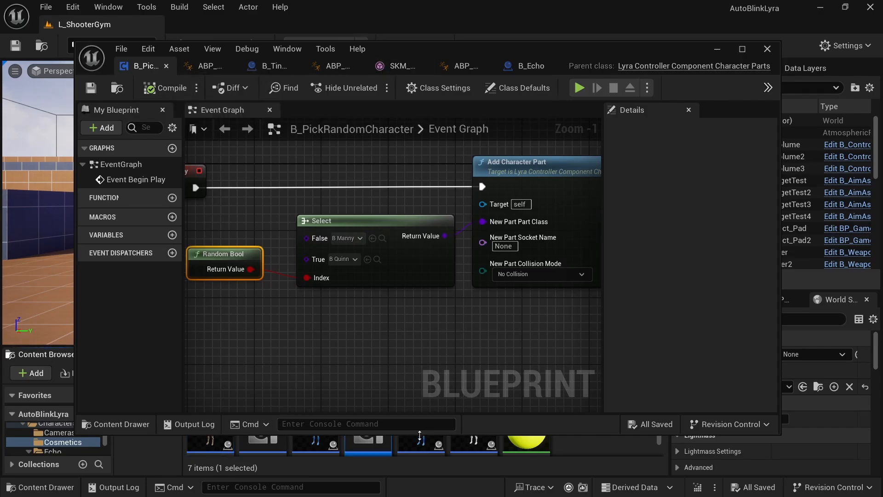
Step: Show the Reference Viewer for B_PickRandomCharacter from the Cosmetics folder and examine which experiences reference it
left_click_drag(419, 435, 391, 317)
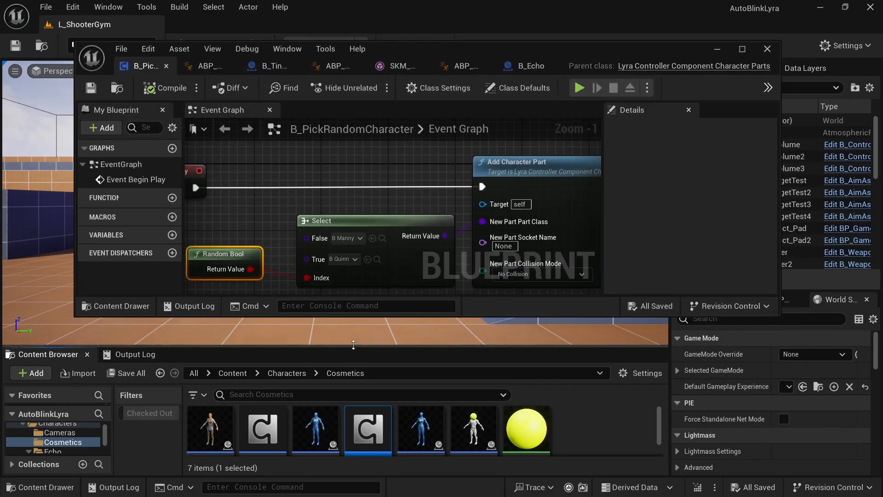
left_click_drag(353, 345, 341, 281)
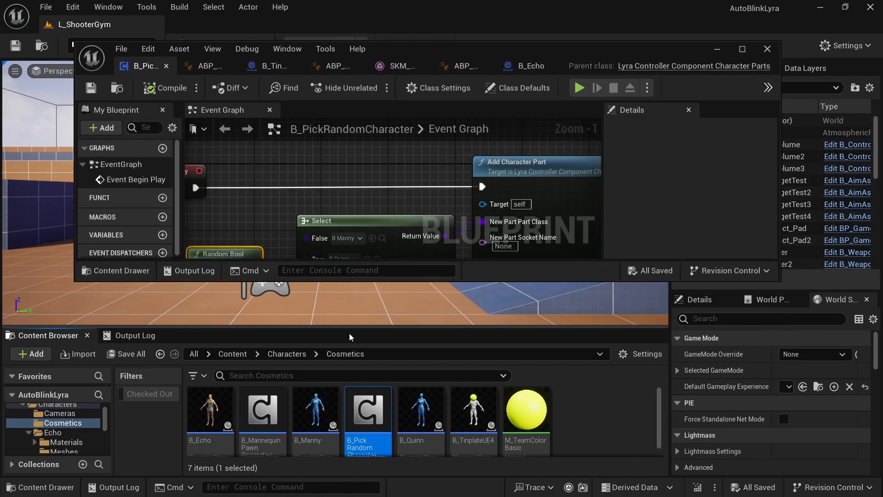
left_click_drag(348, 327, 348, 297)
right_click(368, 401)
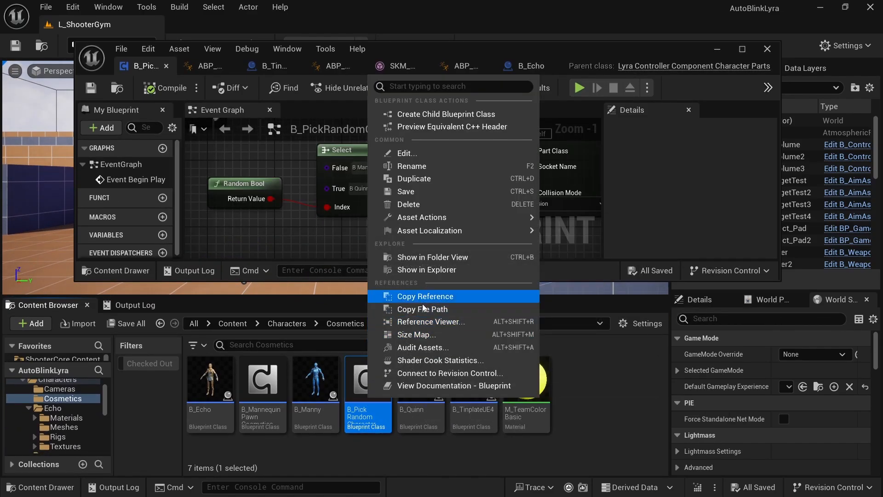
left_click(413, 322)
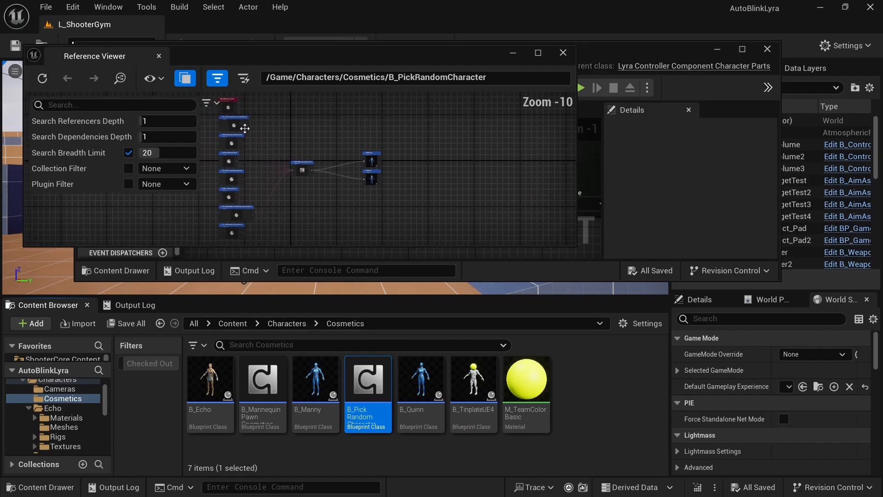
scroll(249, 123, "up", 6)
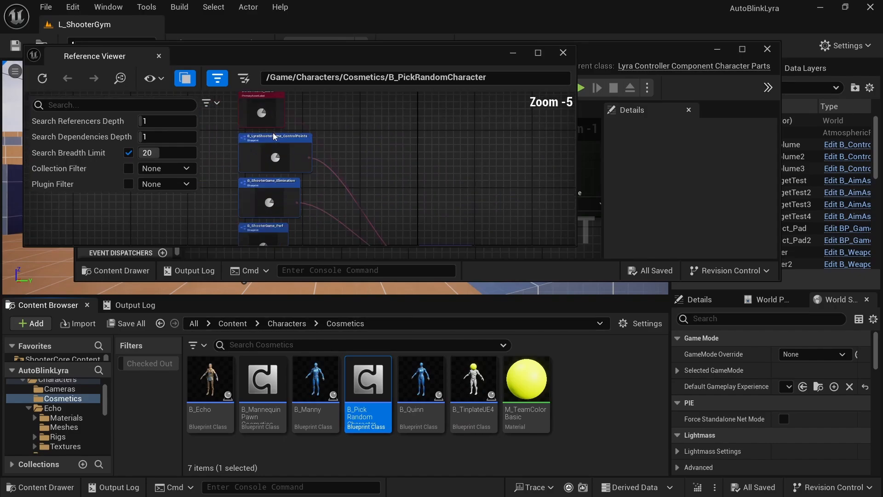
right_click_drag(339, 216, 350, 136)
right_click_drag(295, 123, 296, 361)
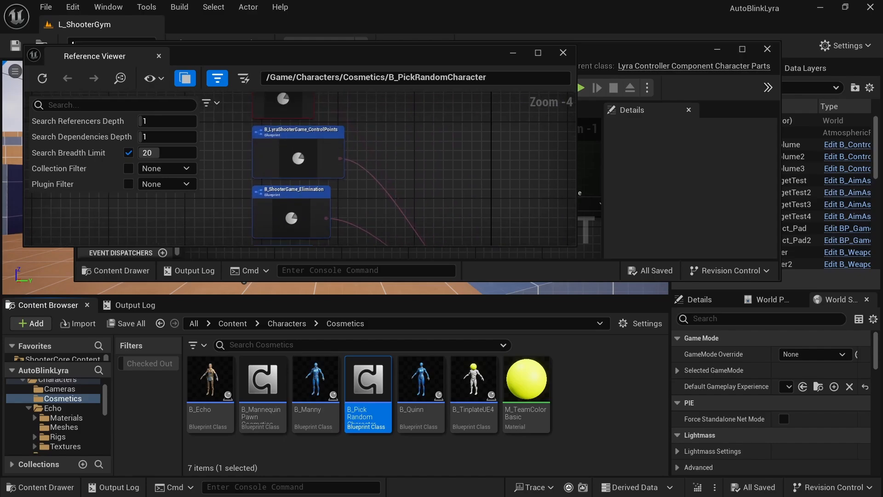
Step: Check the level's default gameplay experience, locate B_ShooterGame_Elimination from the reference graph and open it for editing
left_click_drag(779, 238, 610, 239)
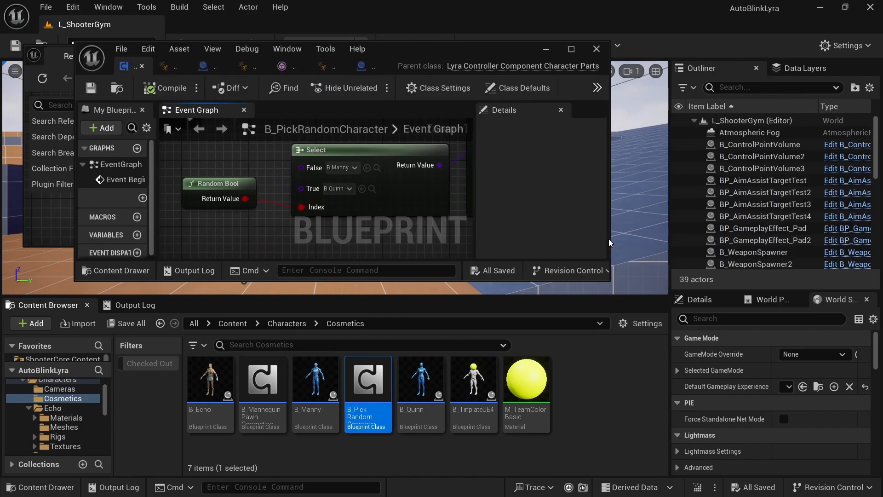
left_click_drag(667, 283, 554, 283)
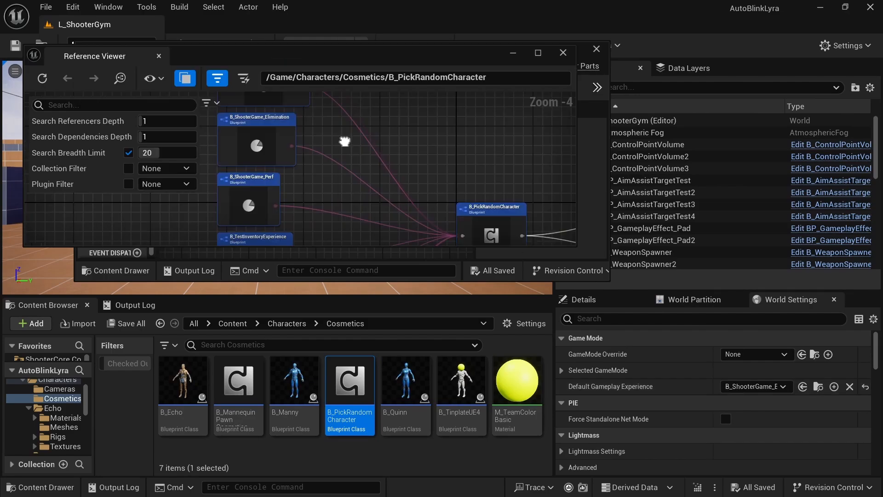
right_click(256, 125)
left_click(302, 156)
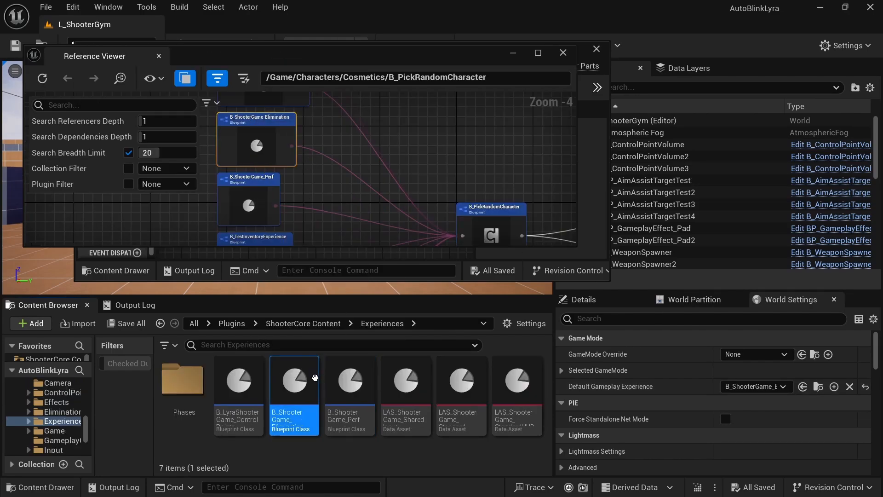
double_click(289, 408)
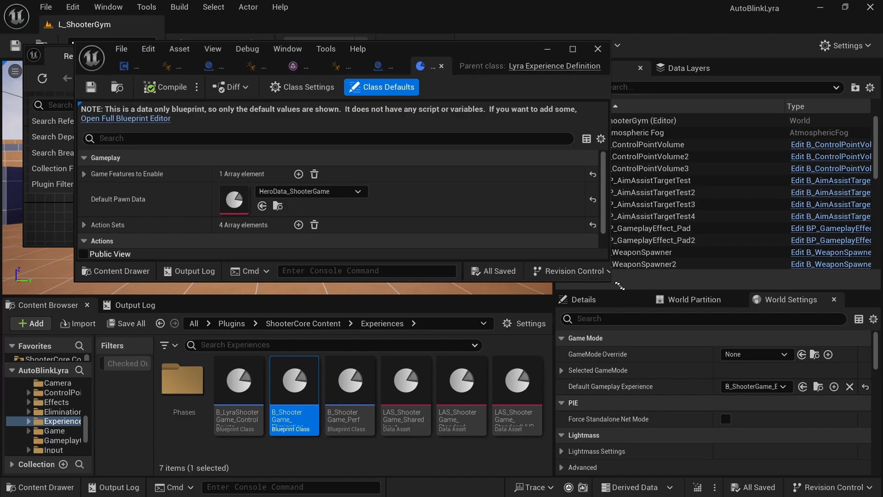
Step: Expand the Add Components action in B_ShooterGame_Elimination down to component list entry 5, which adds the random character component
left_click_drag(596, 281, 808, 401)
left_click(84, 248)
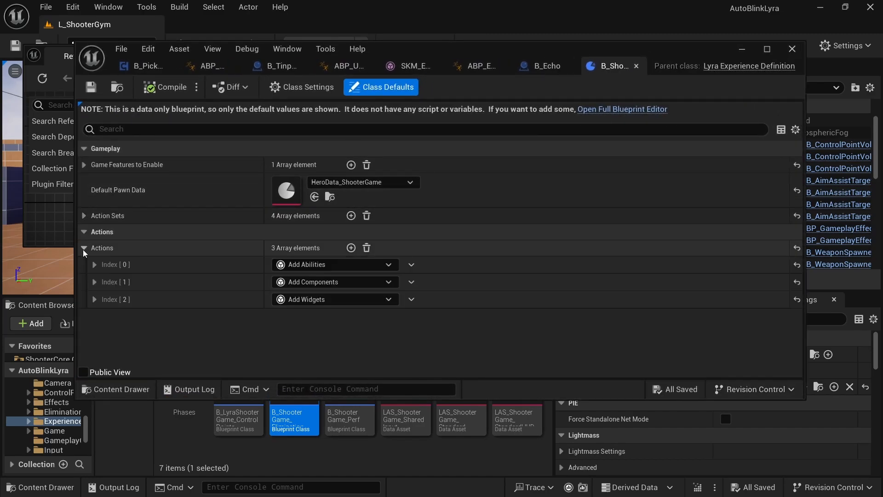
left_click(94, 281)
left_click(102, 298)
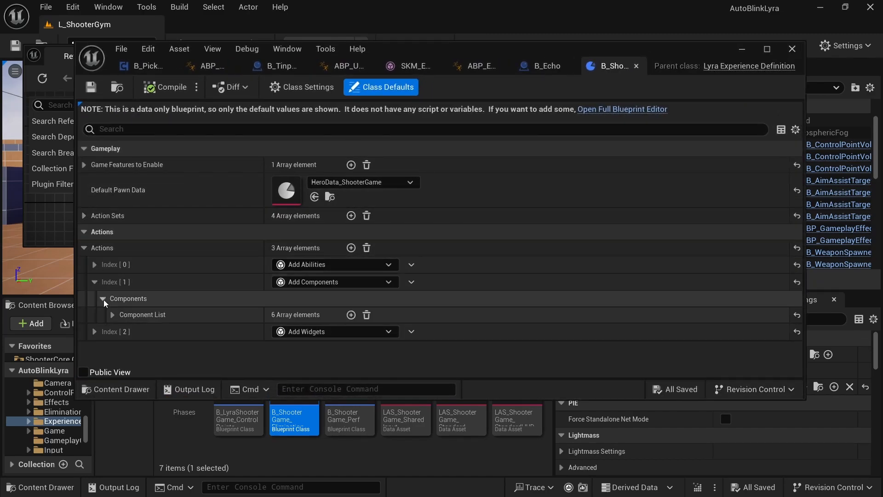
left_click(113, 313)
scroll(218, 284, "down", 3)
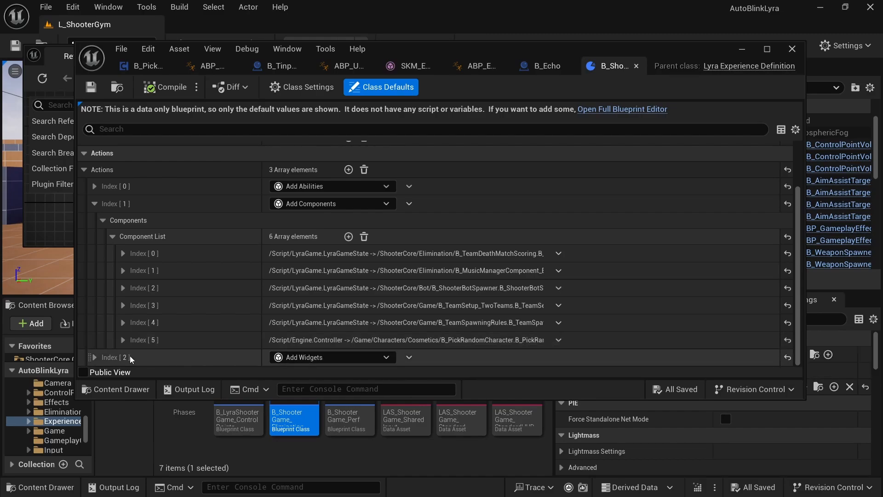
left_click(122, 339)
scroll(258, 291, "down", 3)
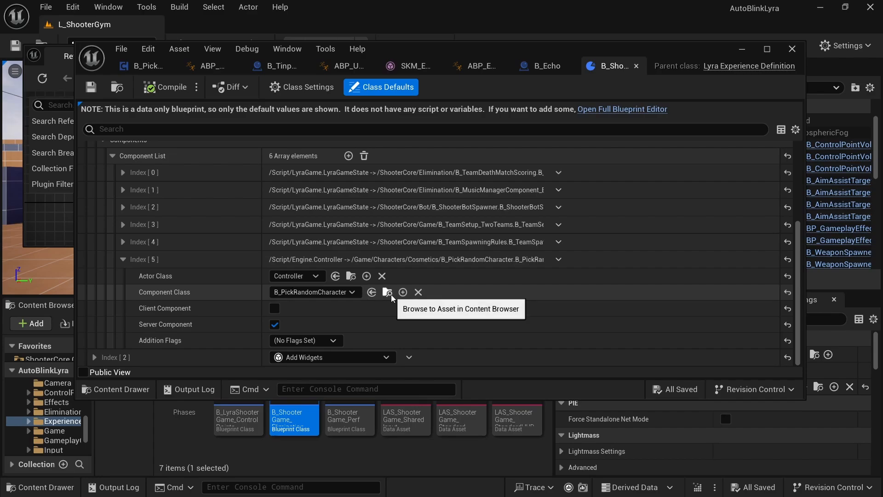
Step: Duplicate B_PickRandomCharacter in the Cosmetics folder and name the copy B_EchoMesh
left_click_drag(431, 51, 387, 21)
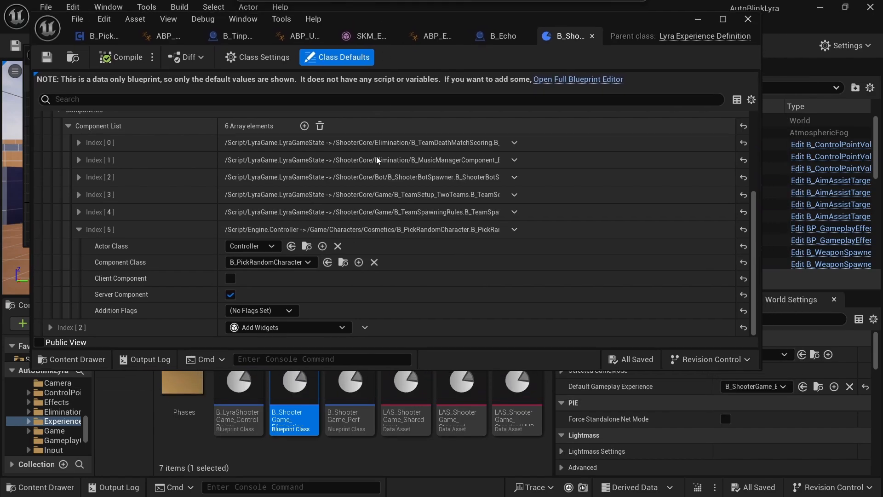
left_click(342, 262)
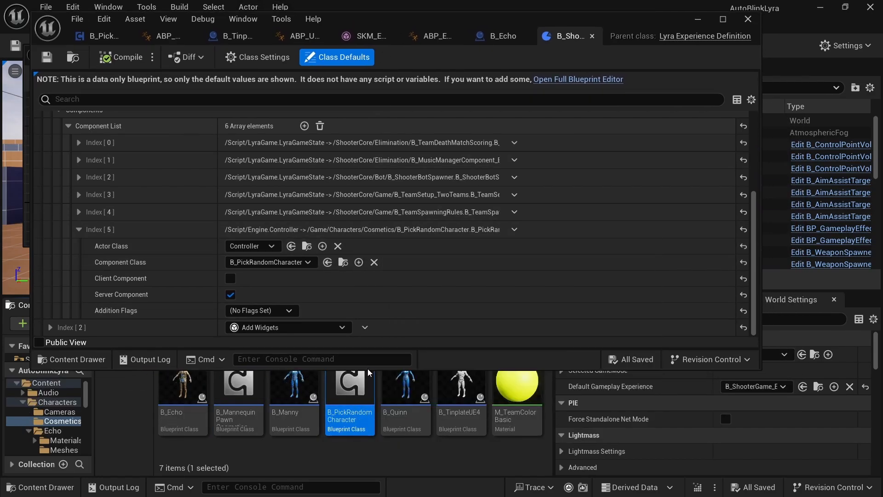
right_click(352, 406)
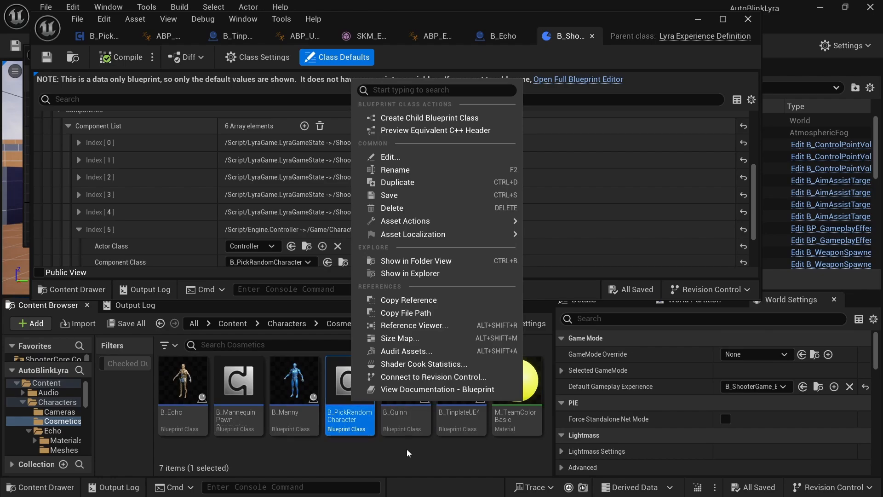
left_click(407, 453)
left_click(358, 396)
right_click(358, 396)
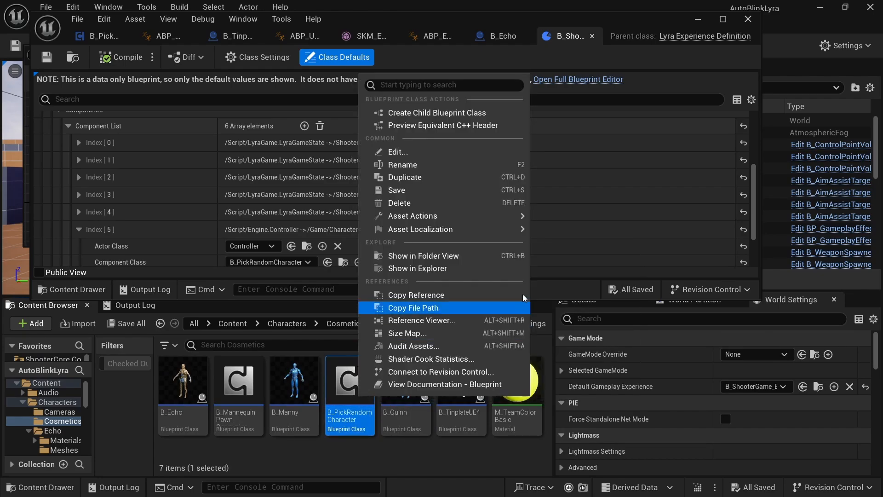
left_click(453, 175)
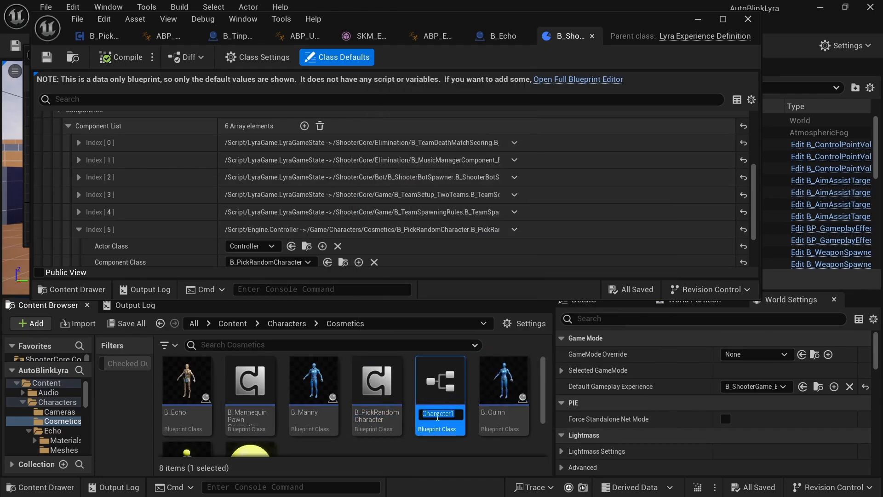
left_click_drag(435, 413, 423, 414)
key("BackSpace")
type("Echo")
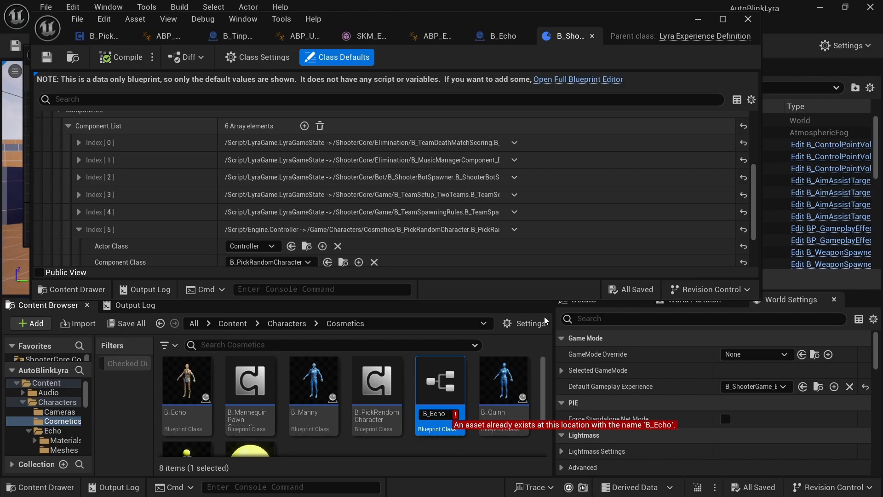
type("Mesh")
key("Return")
Step: Delete the Random Bool and Select nodes from B_EchoMesh's event graph and set Add Character Part's part class to B_Echo
key("Delete")
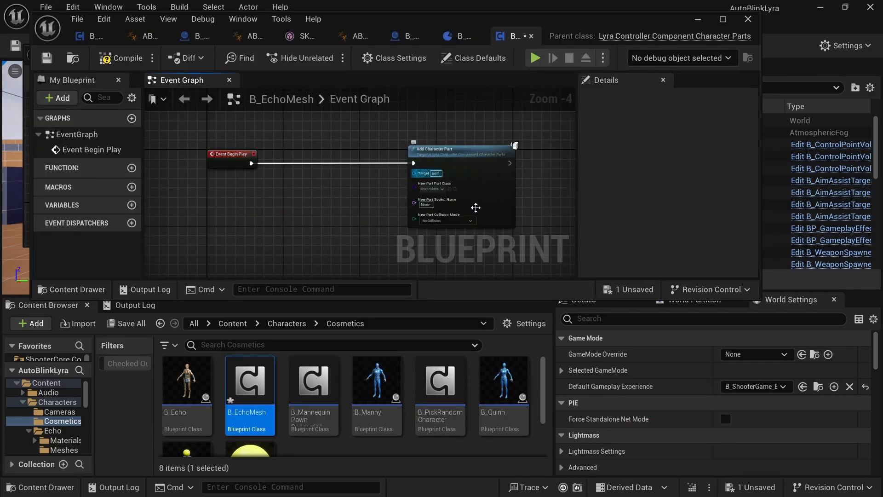
left_click(431, 189)
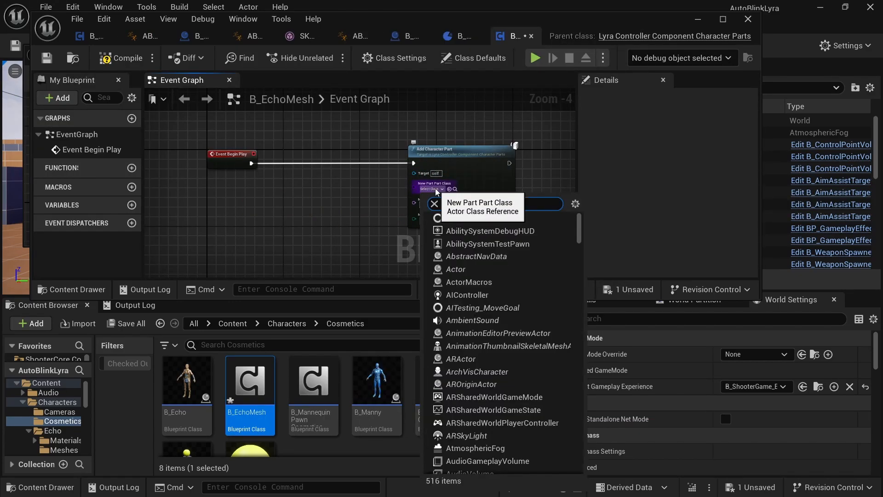
type("echo")
left_click(477, 233)
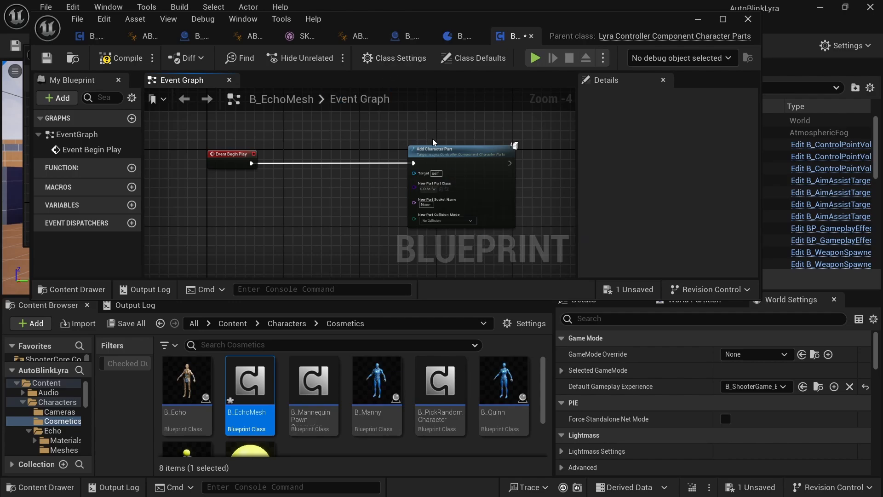
Step: Move the Add Character Part node closer to Event Begin Play, and compile and save B_EchoMesh
left_click_drag(440, 163, 374, 162)
left_click(108, 59)
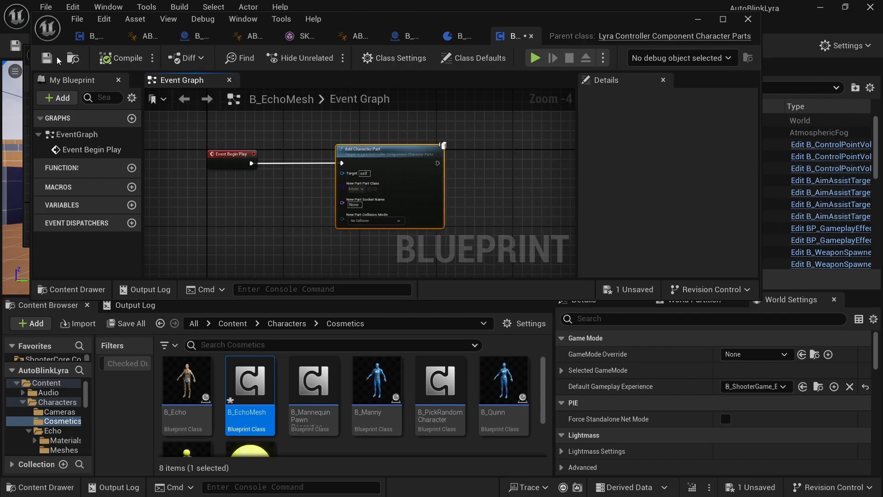
left_click(48, 62)
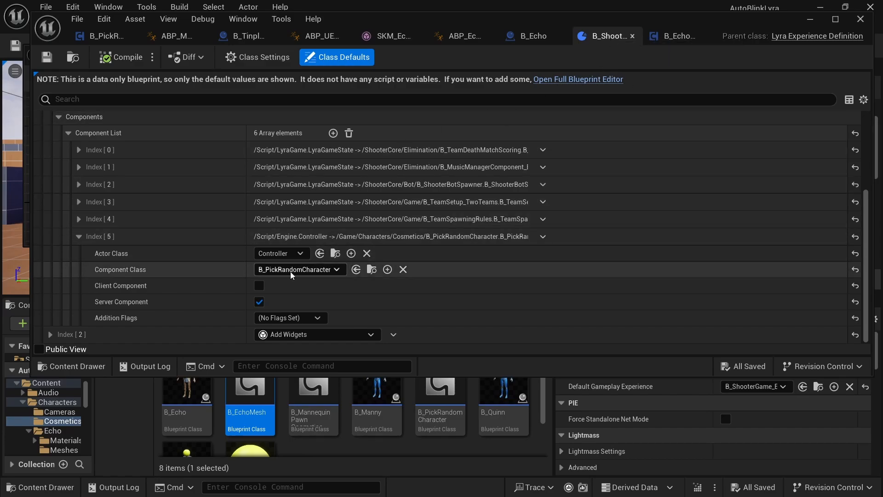
Step: Set the component class of component list entry 5 in B_ShooterGame_Elimination to B_EchoMesh and save the experience
left_click(322, 272)
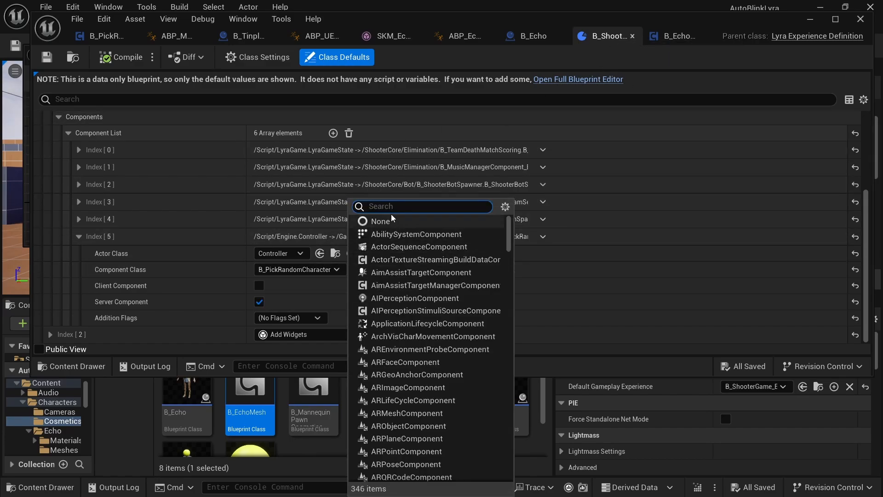
type("echo")
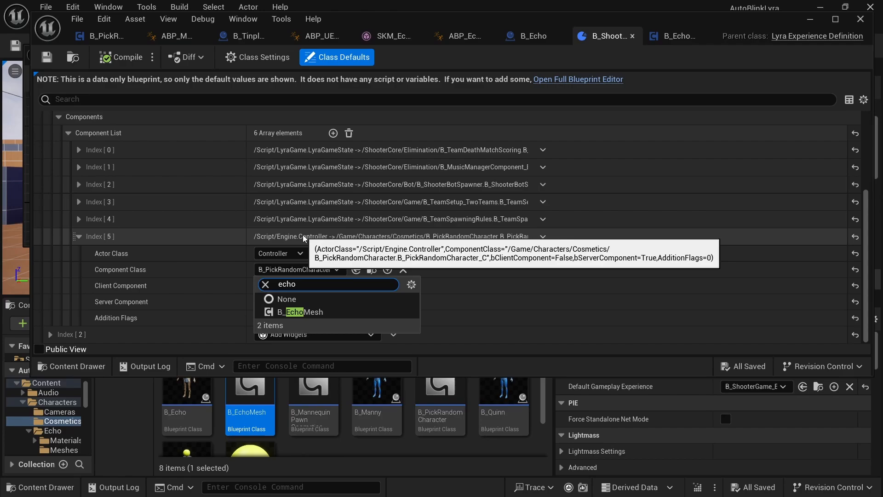
left_click(301, 312)
key("ctrl+s")
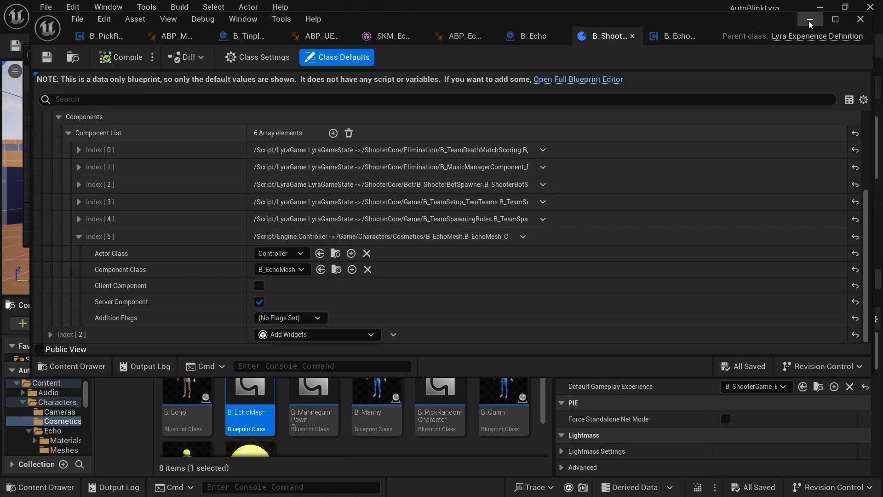
Step: Clear the blueprint and Reference Viewer windows from the level editor, enlarge the viewport and play-test Echo in L_ShooterGym
left_click(809, 20)
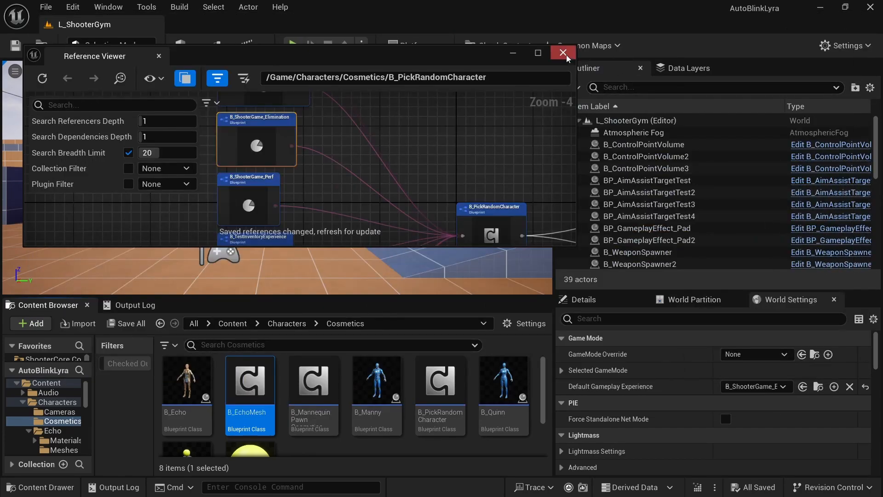
left_click_drag(370, 295, 374, 381)
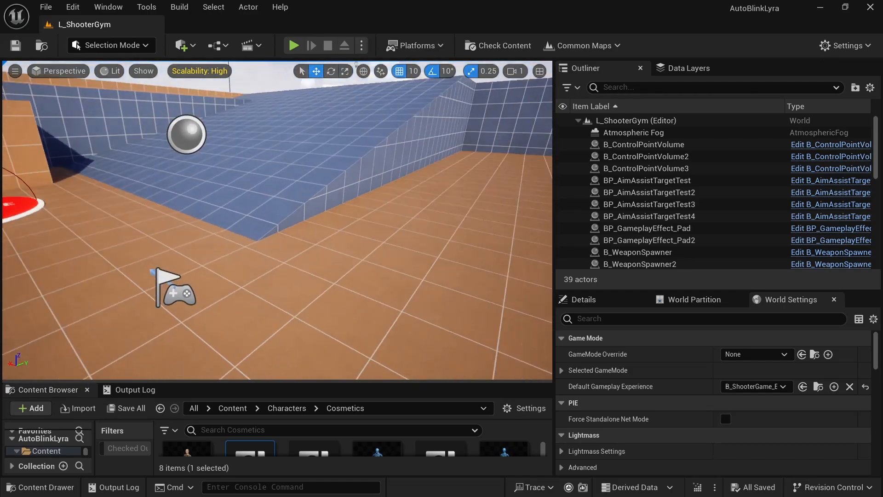
left_click(294, 45)
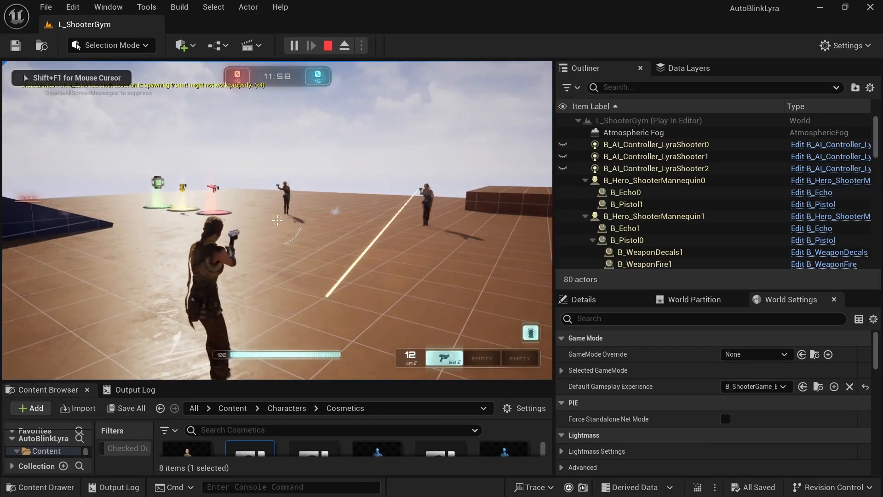
key("w")
key("q")
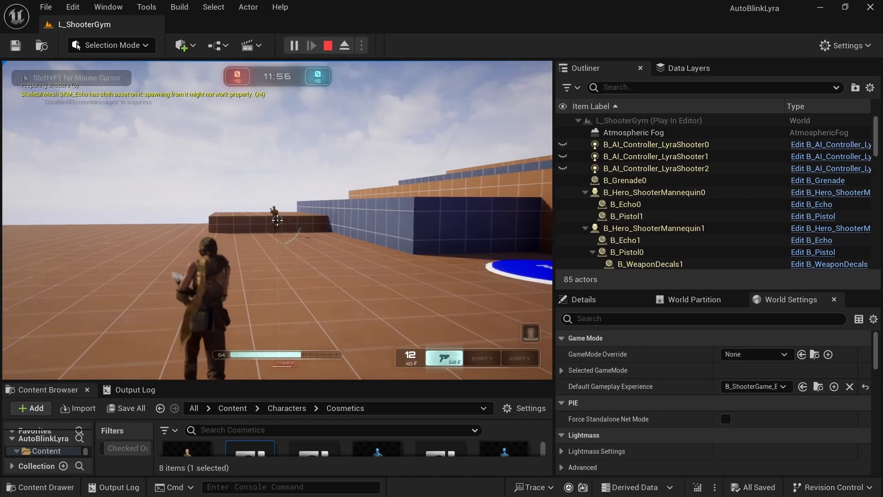
key("w")
key("w")
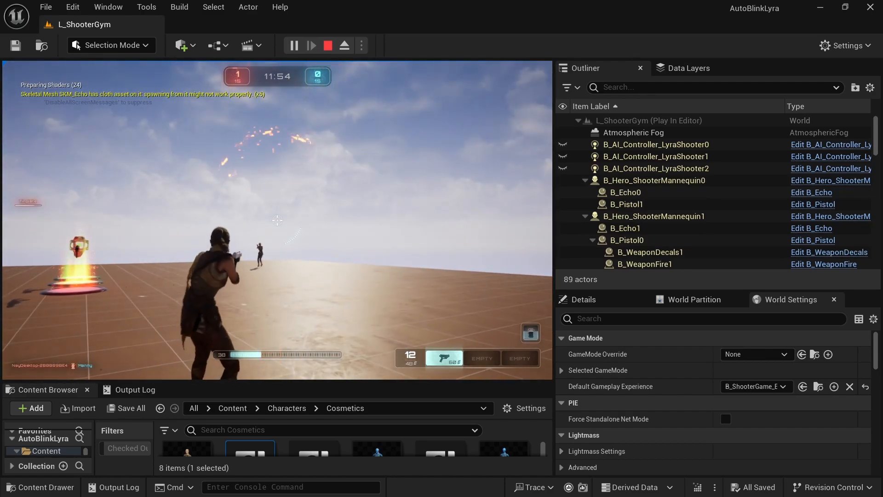
key("w")
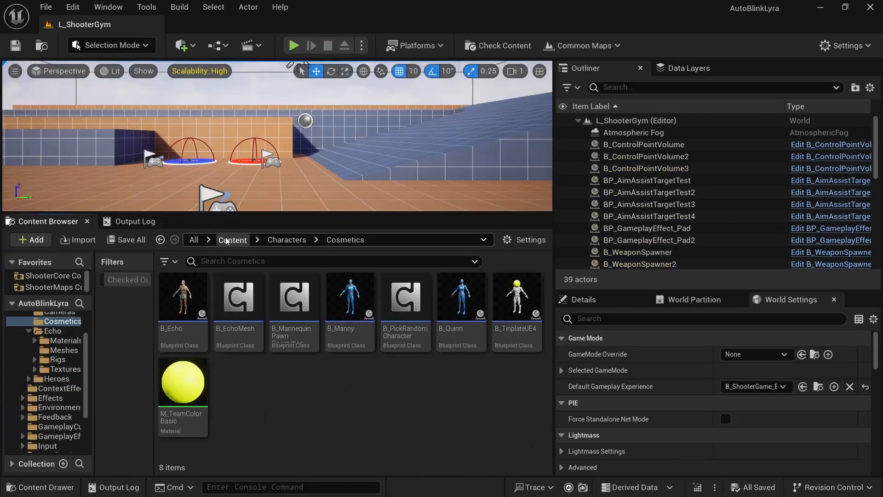
Step: Open the RTG_MannyToEcho_Retarget IK Retargeter from the Characters/Echo/Rigs folder
left_click(233, 240)
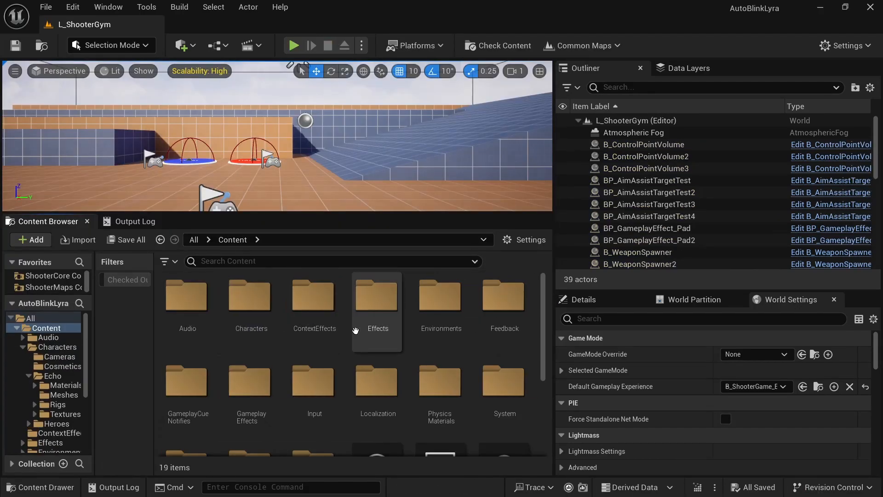
double_click(252, 295)
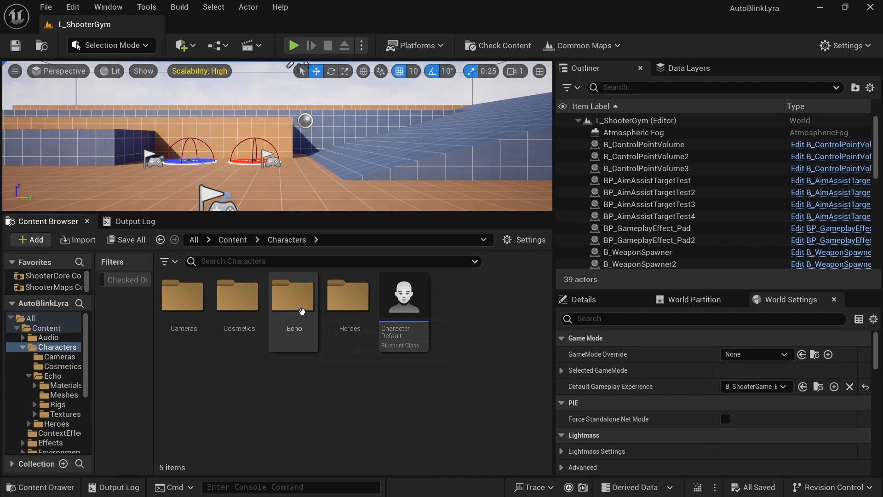
double_click(302, 311)
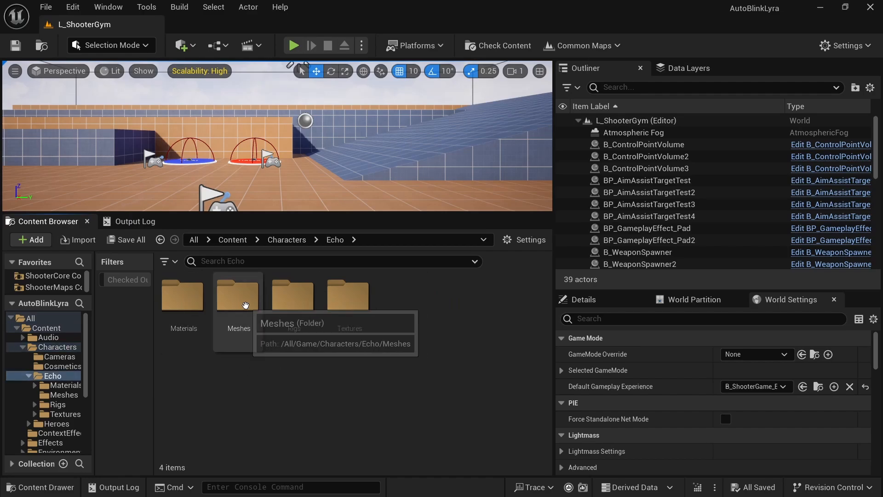
double_click(293, 297)
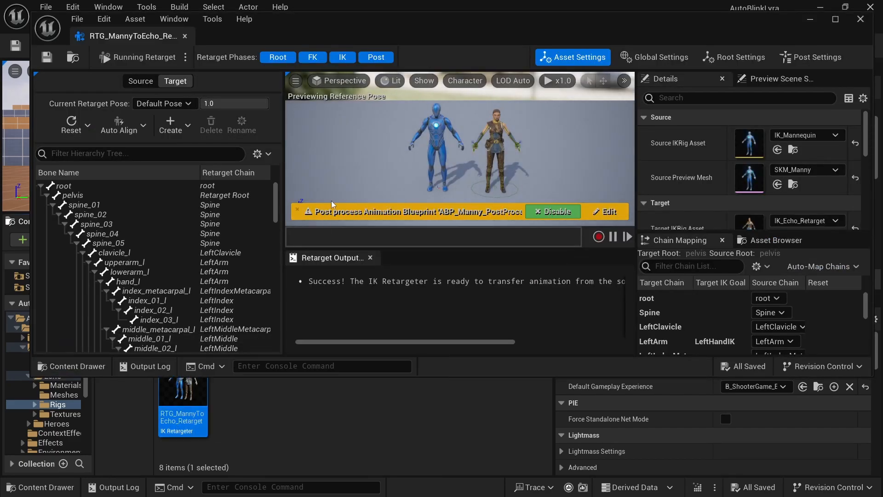
left_click_drag(461, 15, 424, 31)
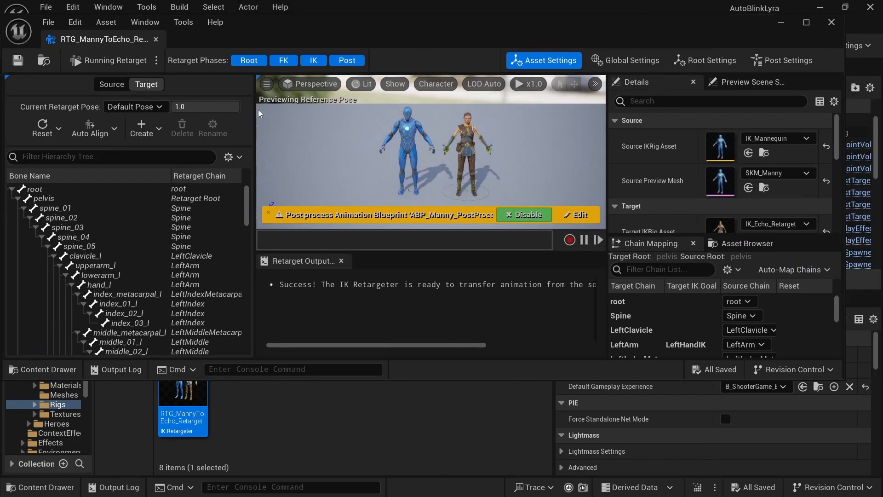
Step: Resize the retargeter's preview and chain mapping areas and review the source chain assigned to each target chain
left_click_drag(256, 109, 234, 110)
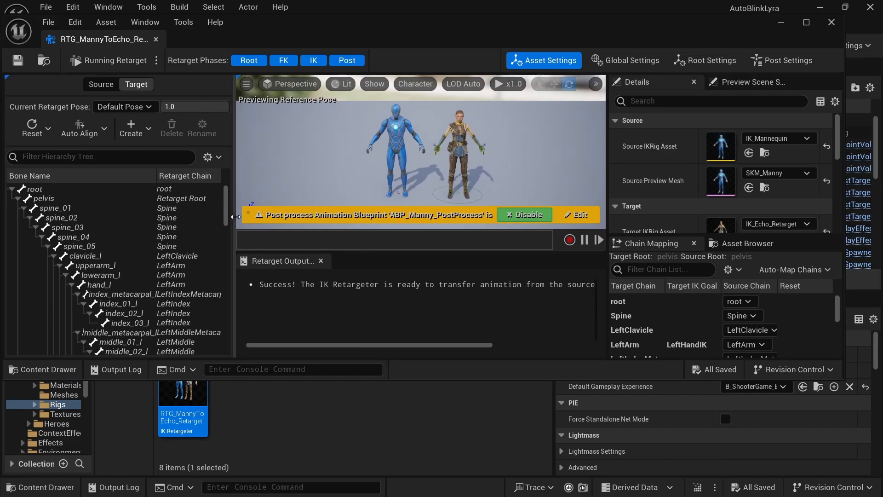
left_click_drag(226, 217, 184, 217)
right_click_drag(520, 153, 547, 140)
key("w")
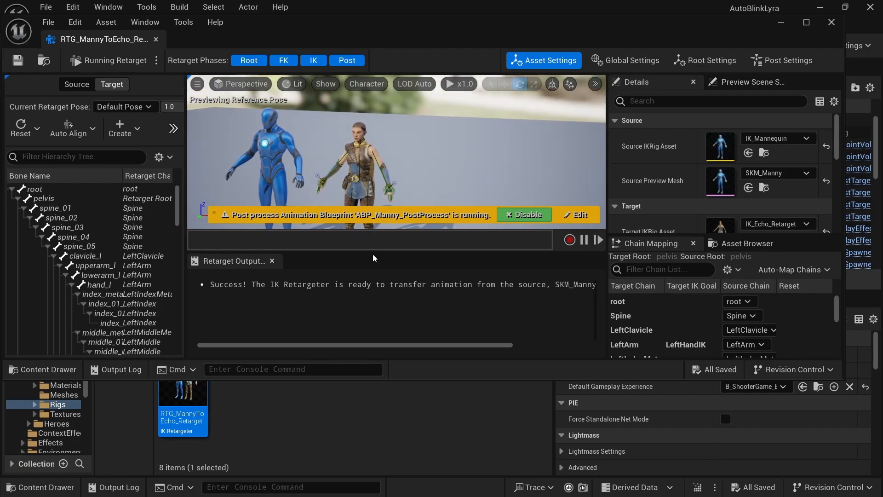
left_click_drag(607, 145, 533, 146)
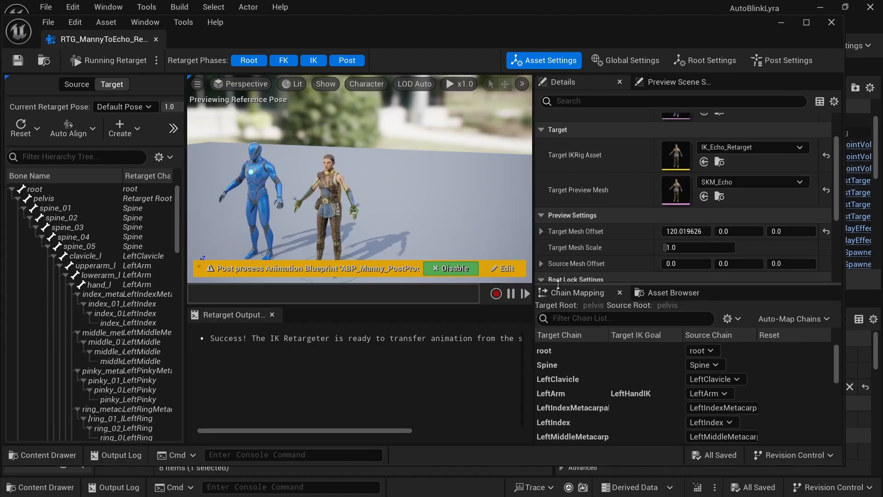
left_click_drag(562, 282, 370, 151)
scroll(533, 285, "down", 5)
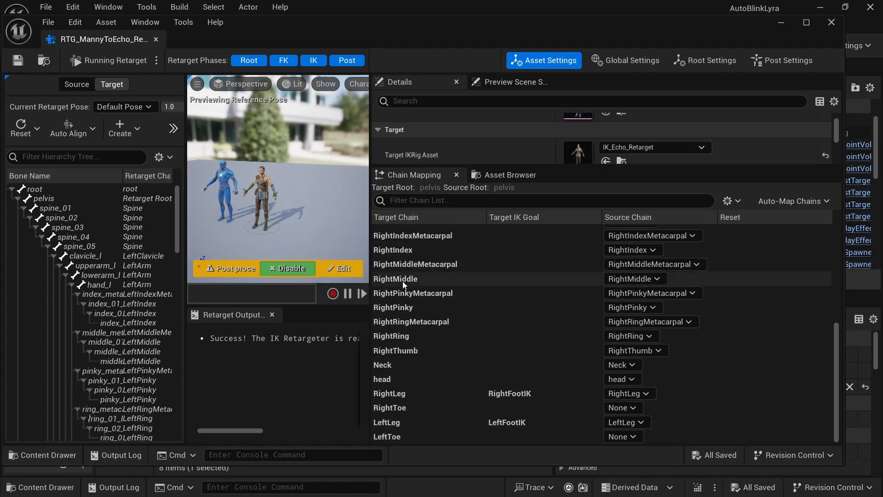
scroll(404, 288, "up", 3)
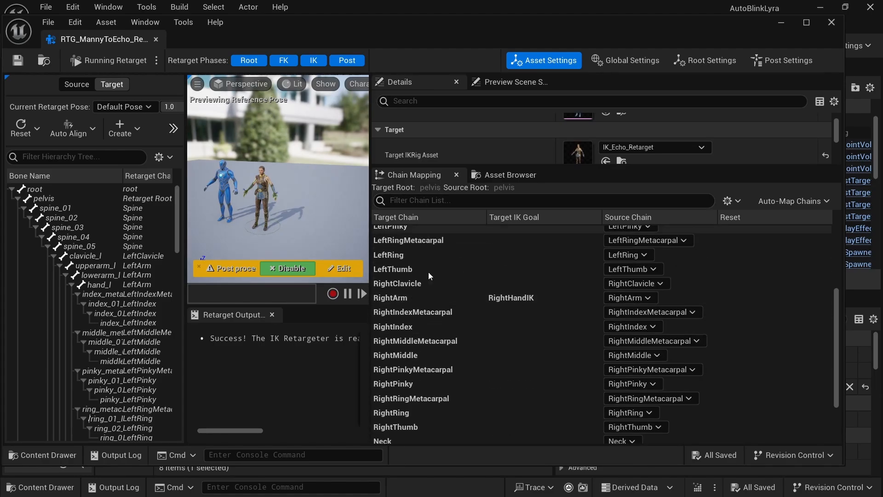
scroll(429, 272, "up", 5)
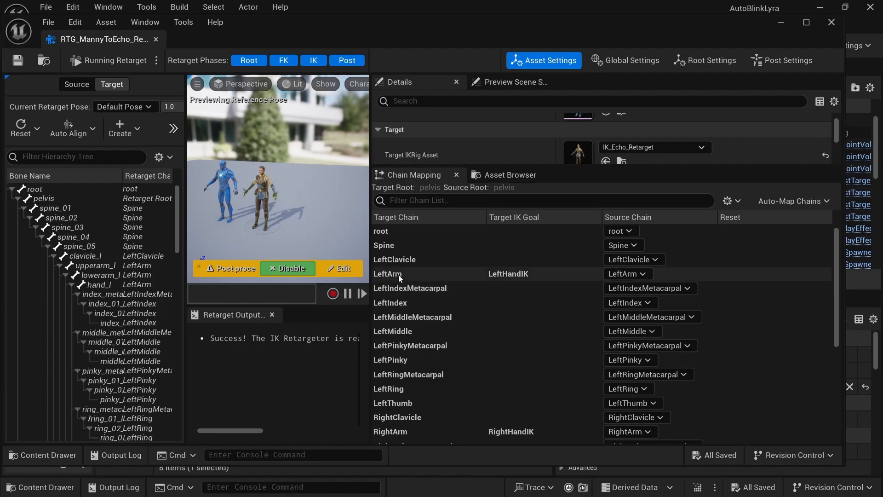
Step: Set the IK Blend to Source to 1 for the LeftArm and RightArm chains together and save the retargeter
left_click(398, 274)
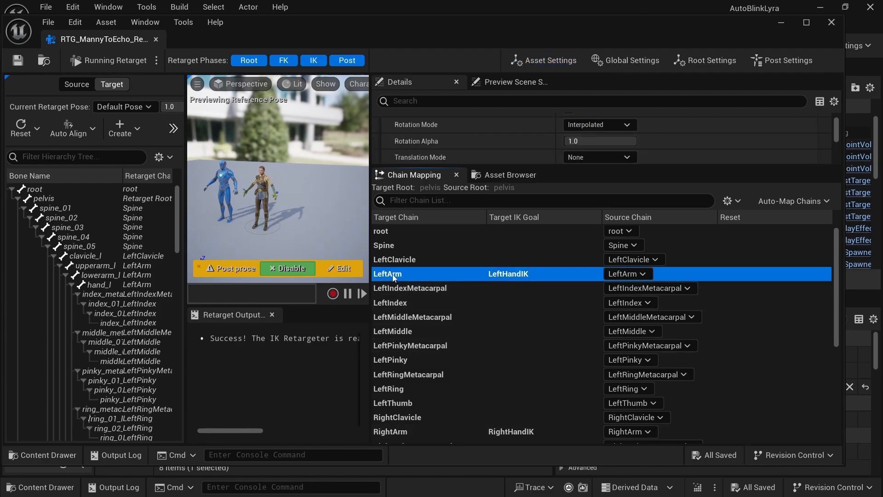
left_click(412, 431, "ctrl")
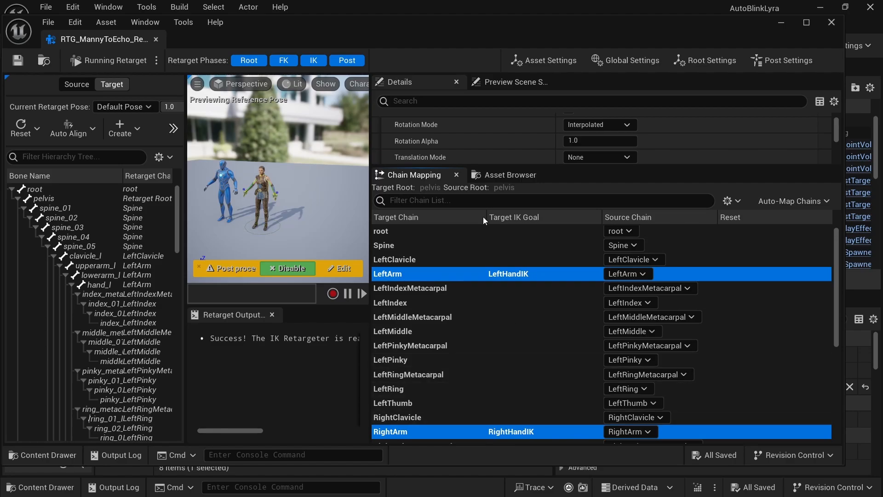
left_click(394, 248)
left_click(396, 275)
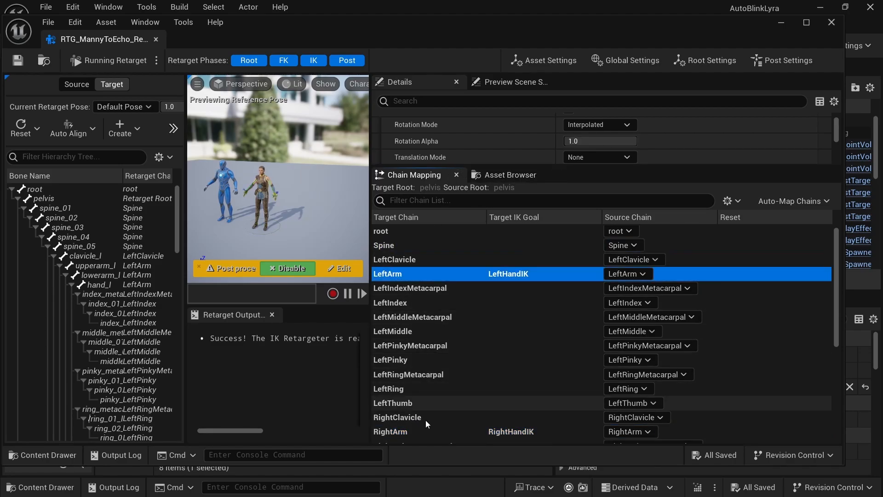
left_click(399, 432, "ctrl")
left_click_drag(427, 167, 426, 353)
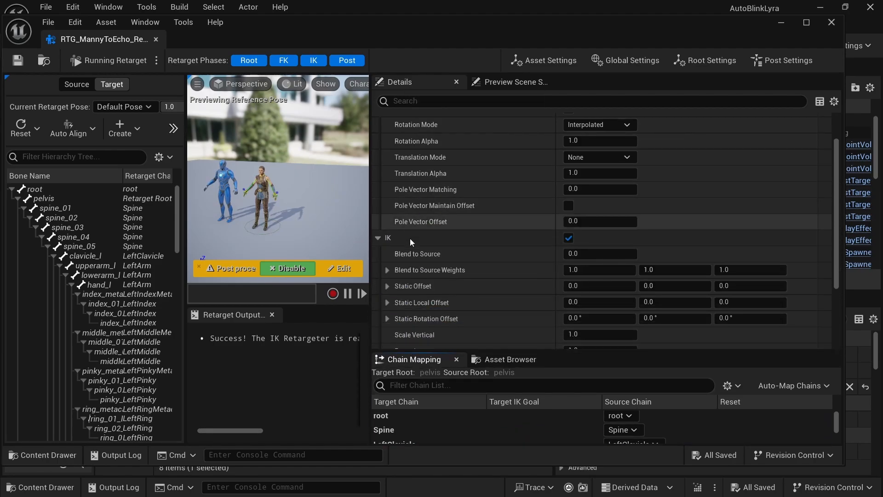
scroll(476, 232, "down", 3)
scroll(476, 232, "up", 1)
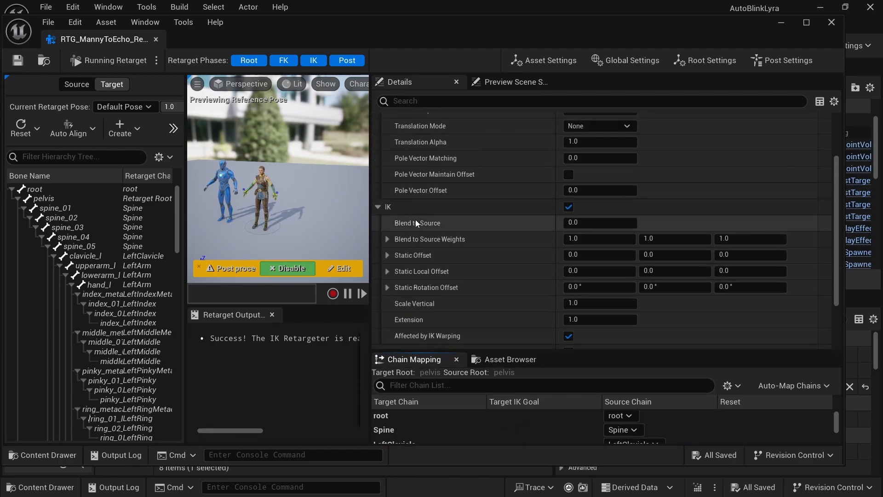
mouse_move(406, 227)
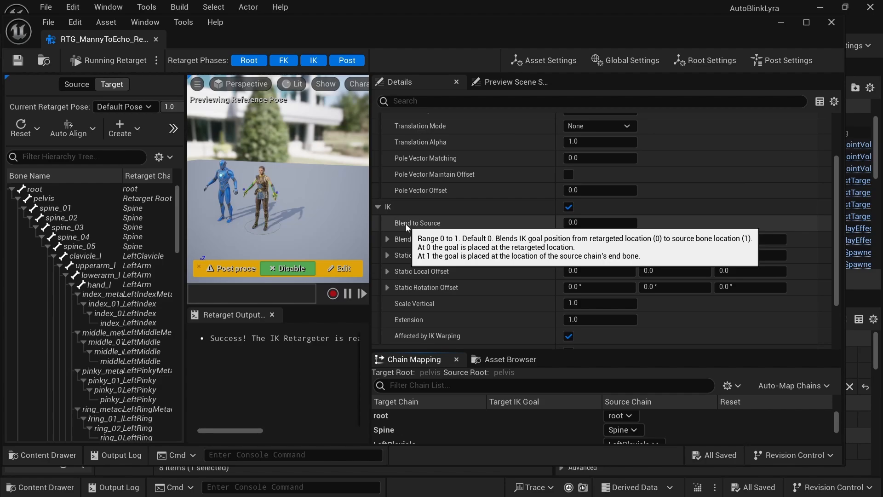
left_click(589, 223)
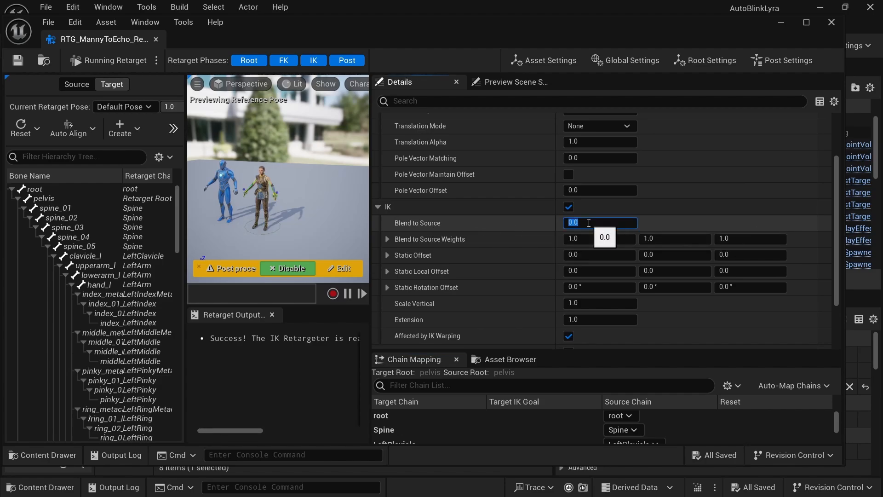
type("1")
key("Return")
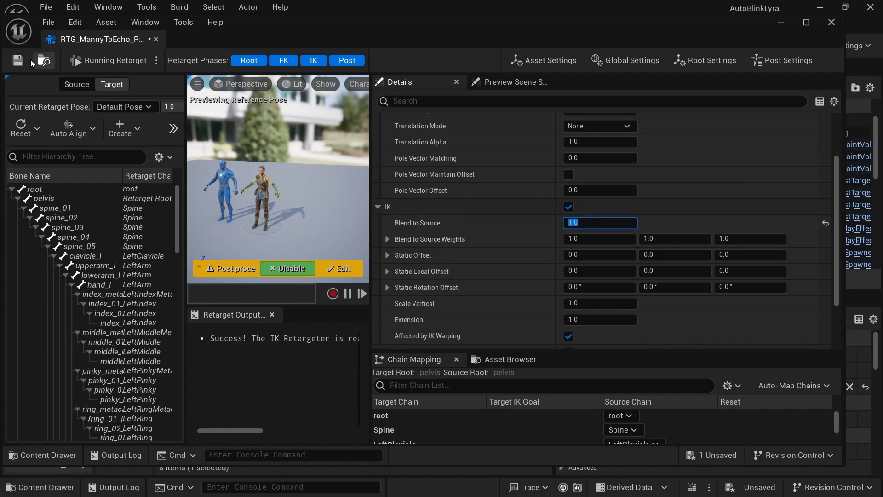
left_click(18, 61)
mouse_move(422, 227)
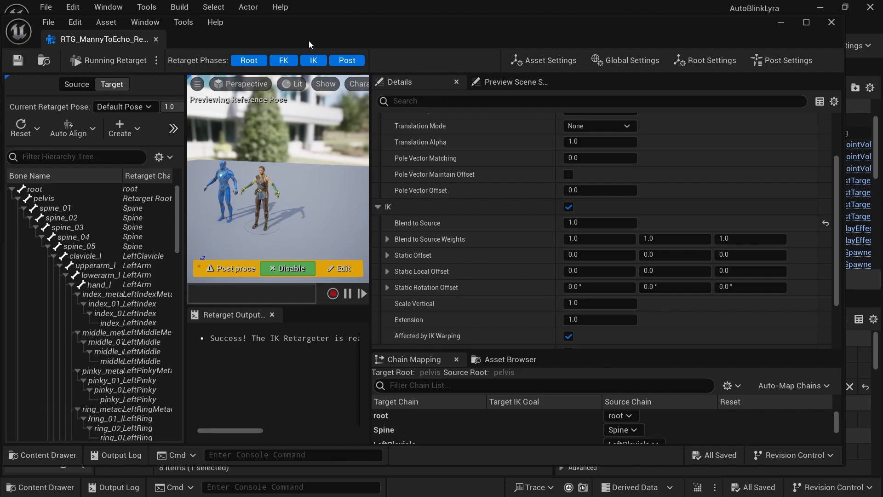
Step: Move the retargeter window aside, enlarge the level viewport and play-test Echo's movement and weapon handling
left_click_drag(354, 33, 388, 330)
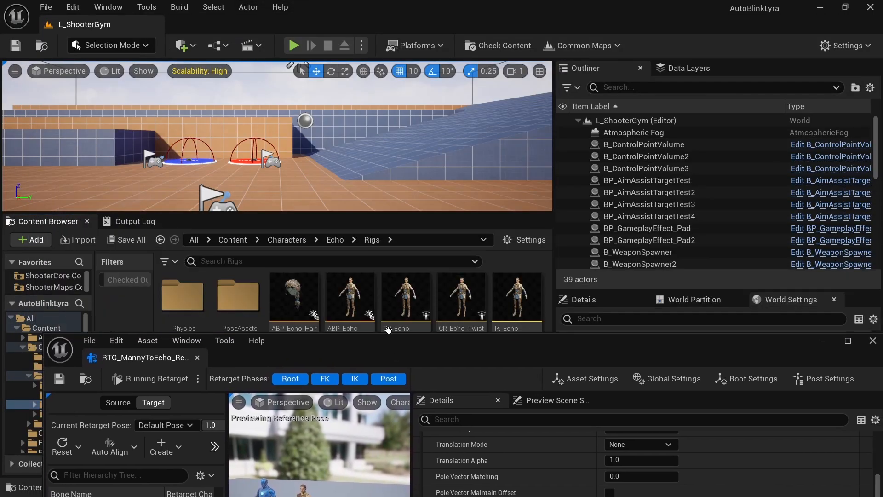
left_click_drag(317, 210, 318, 348)
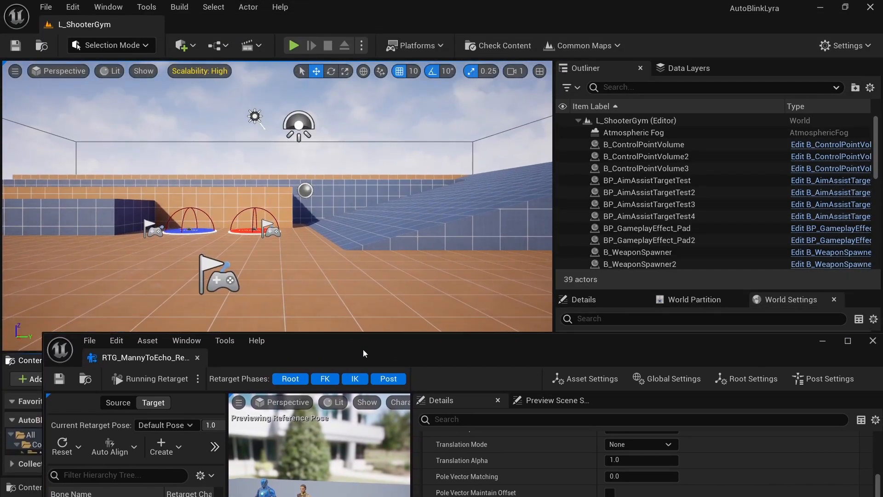
right_click_drag(337, 84, 446, 85)
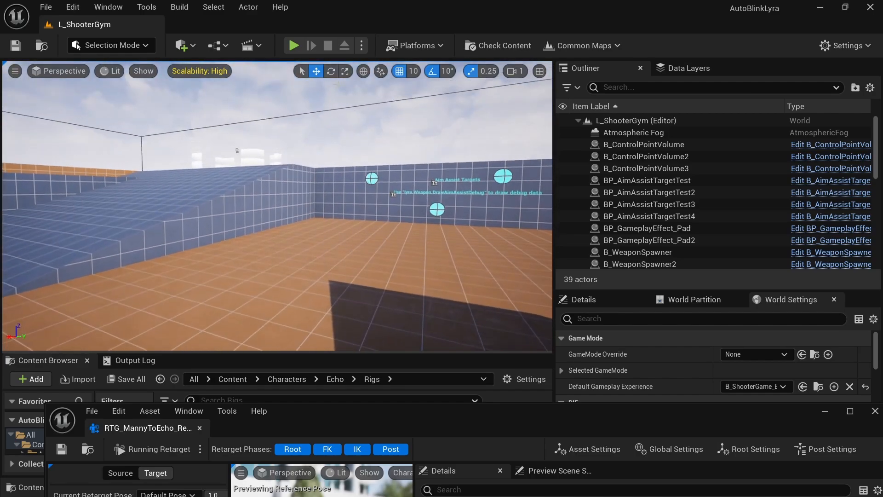
left_click(294, 46)
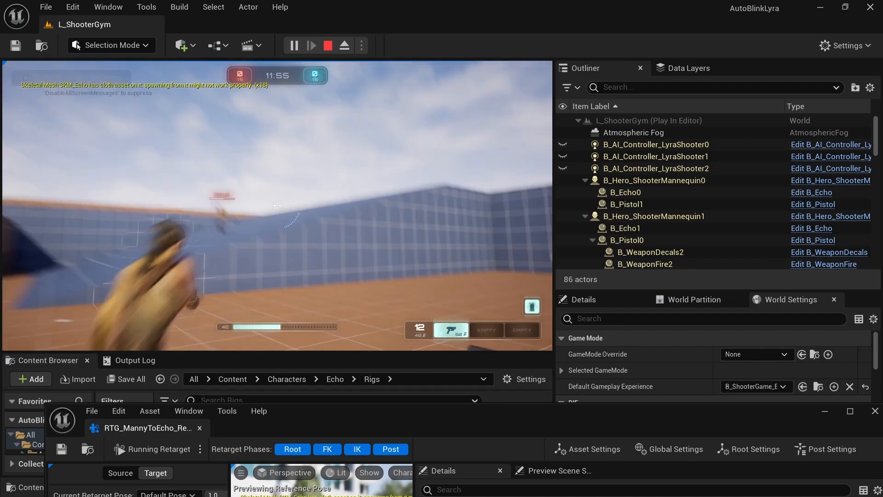
left_click(277, 205)
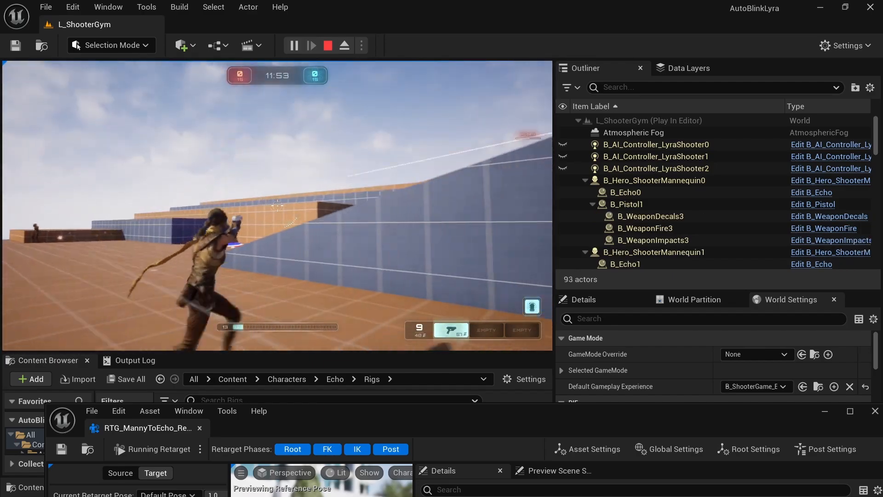
key("w")
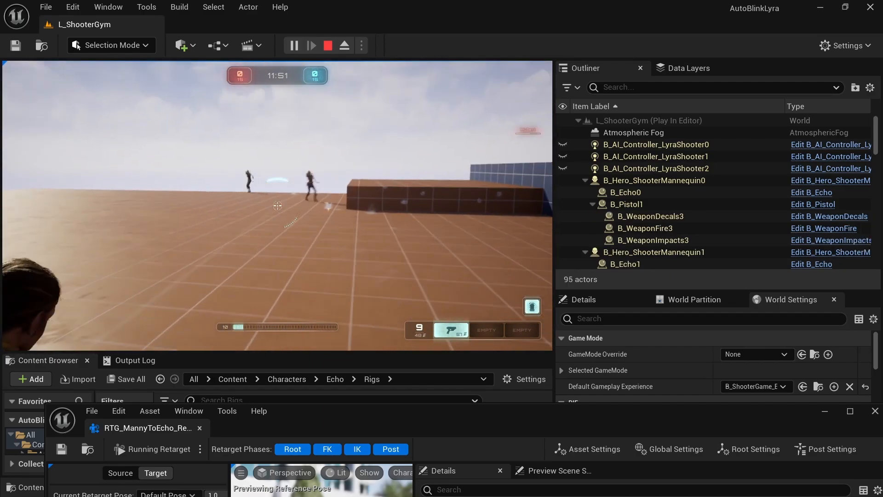
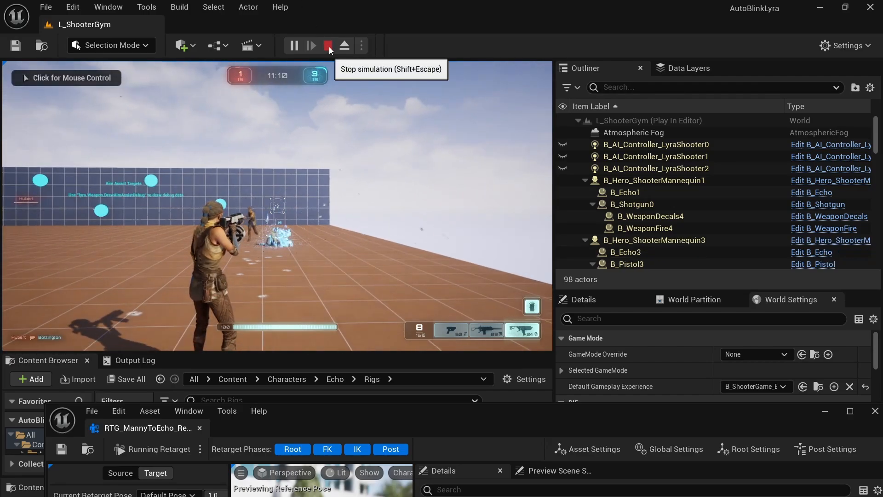
Step: End the play session and close the RTG_MannyToEcho_Retarget editor
left_click(330, 49)
left_click_drag(448, 418, 422, 73)
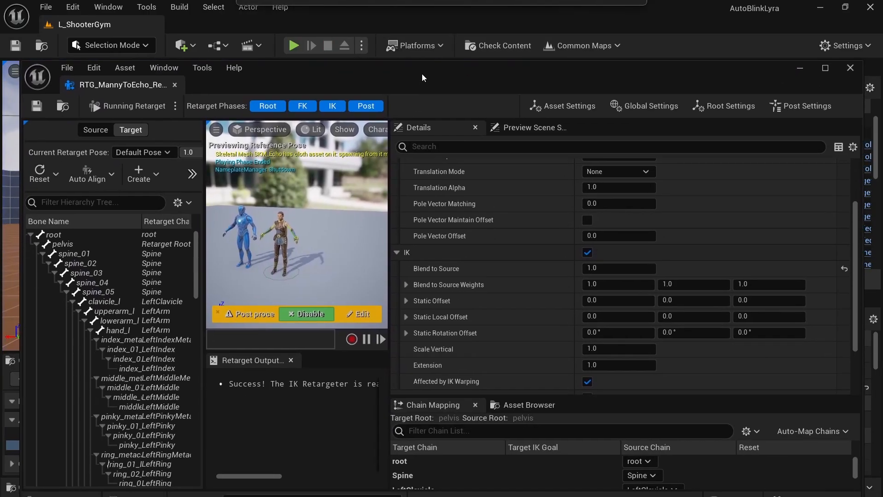
left_click(175, 85)
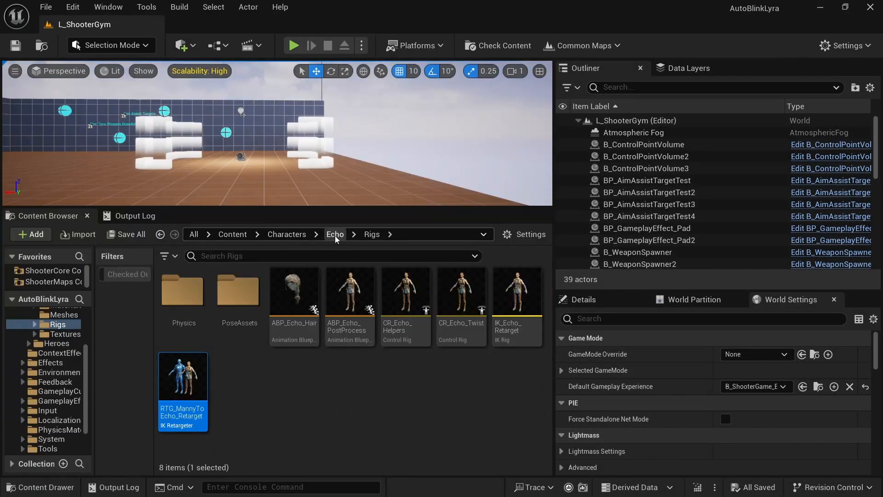
Step: Open the SKM_Echo skeletal mesh from the Echo Meshes folder and switch to its SK_Echo skeleton
left_click(335, 235)
double_click(240, 294)
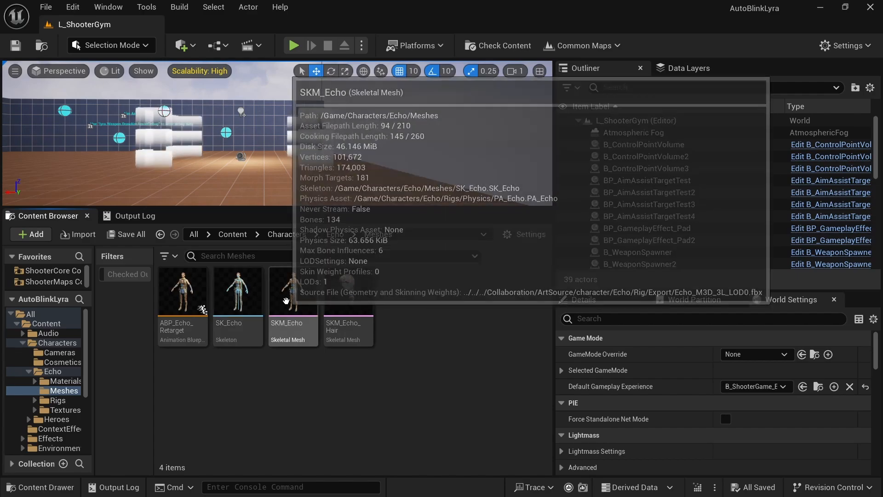
double_click(286, 301)
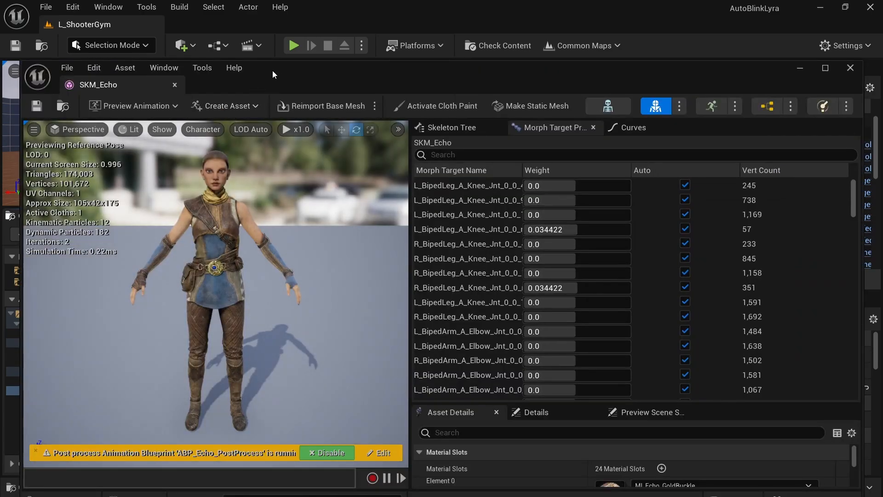
left_click_drag(272, 71, 270, 24)
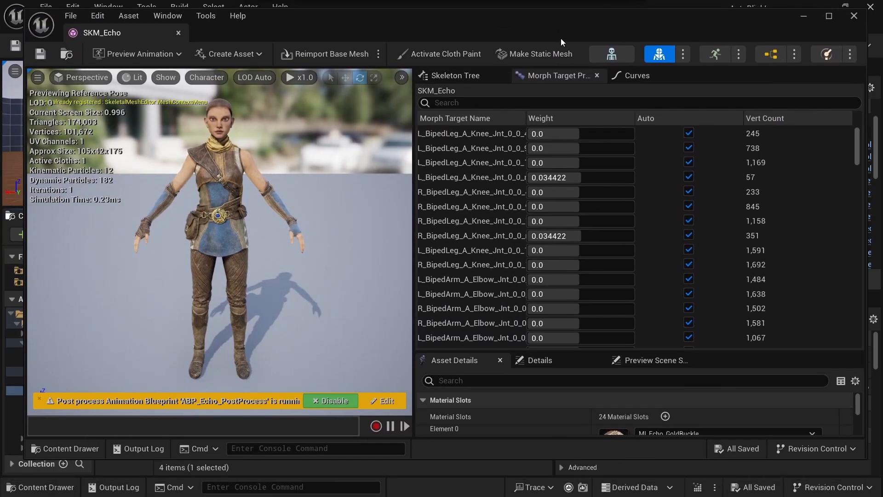
left_click(612, 54)
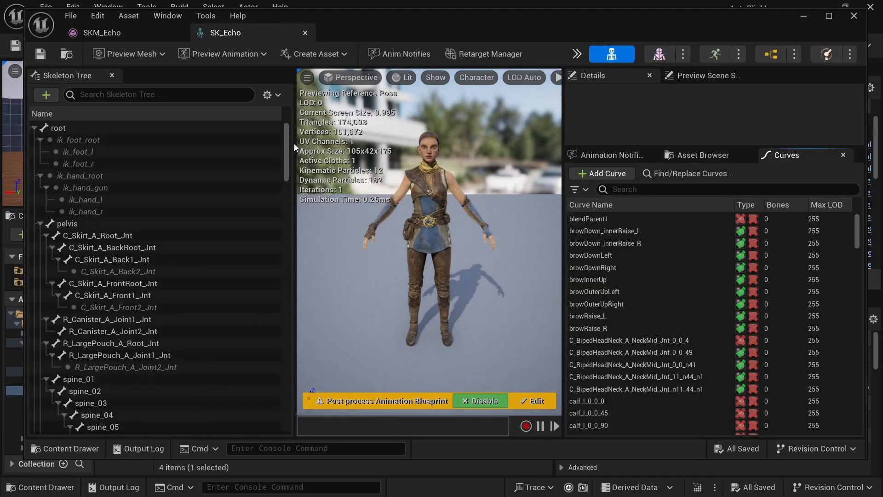
Step: Select all bones in the SK_Echo skeleton tree and show the retargeting options with the tree widened to fit them
left_click_drag(295, 143, 242, 391)
left_click(188, 129)
left_click(110, 213)
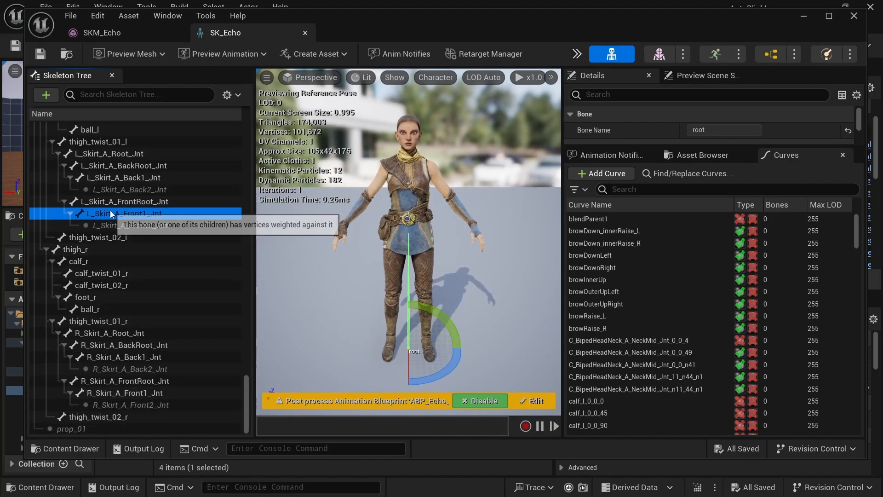
key("ctrl+a")
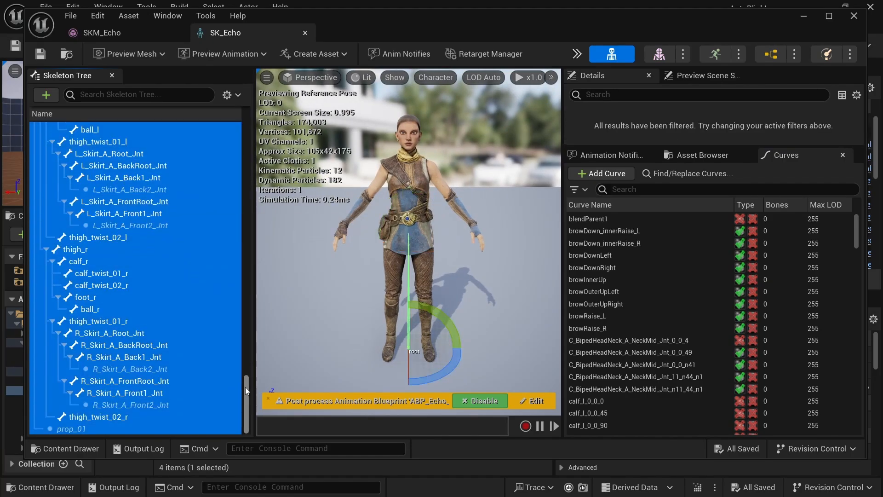
left_click_drag(245, 385, 228, 98)
left_click(238, 96)
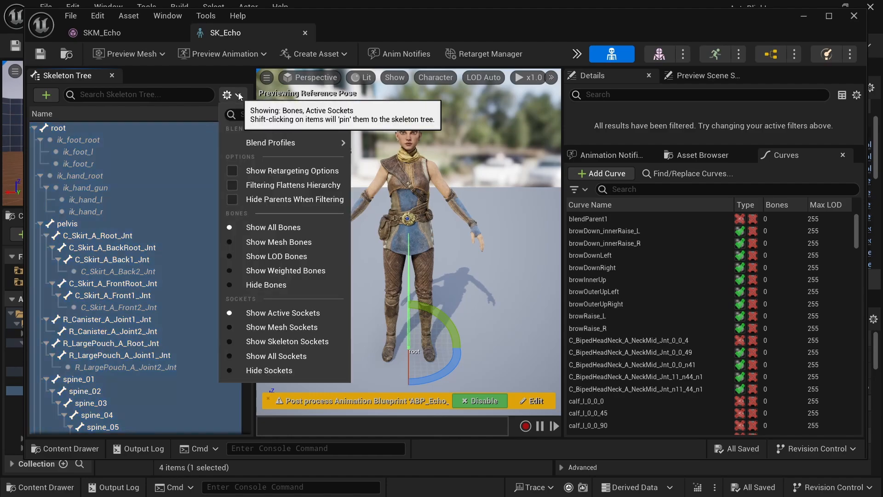
left_click(287, 171)
left_click_drag(253, 140, 312, 140)
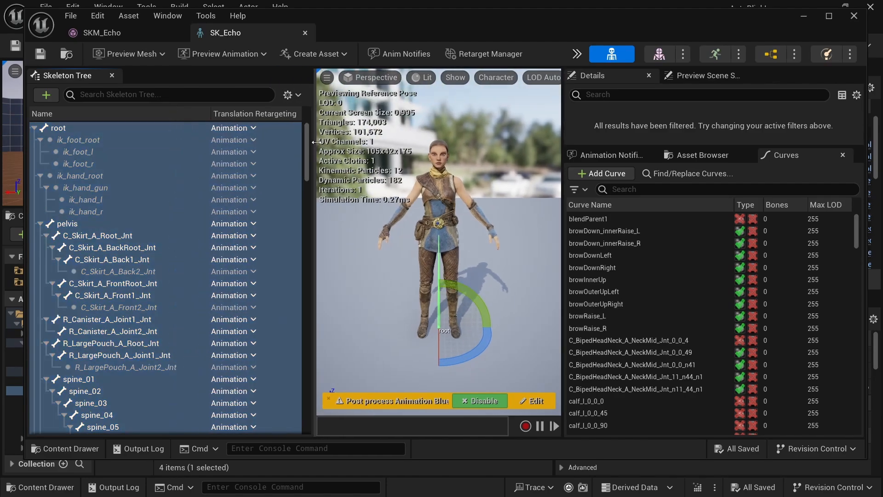
Step: Recursively set the translation retargeting of all selected bones to OrientAndScale, save SK_Echo and minimize its editor
right_click(128, 128)
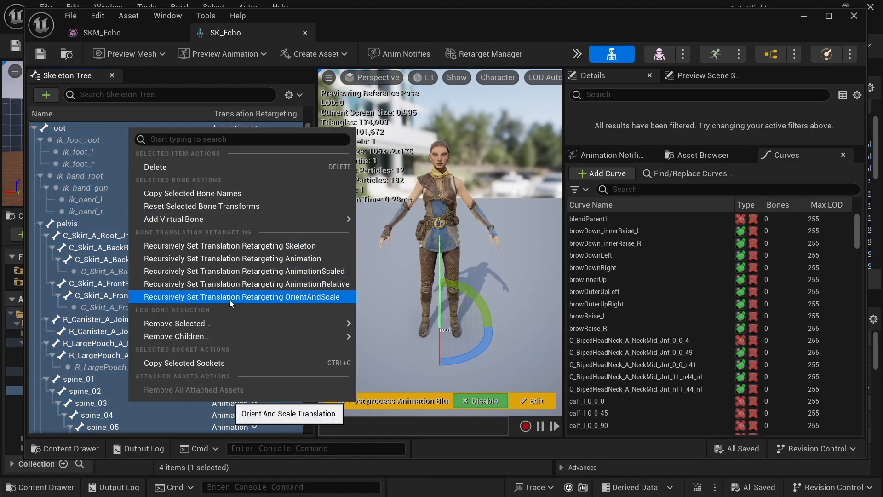
left_click(310, 297)
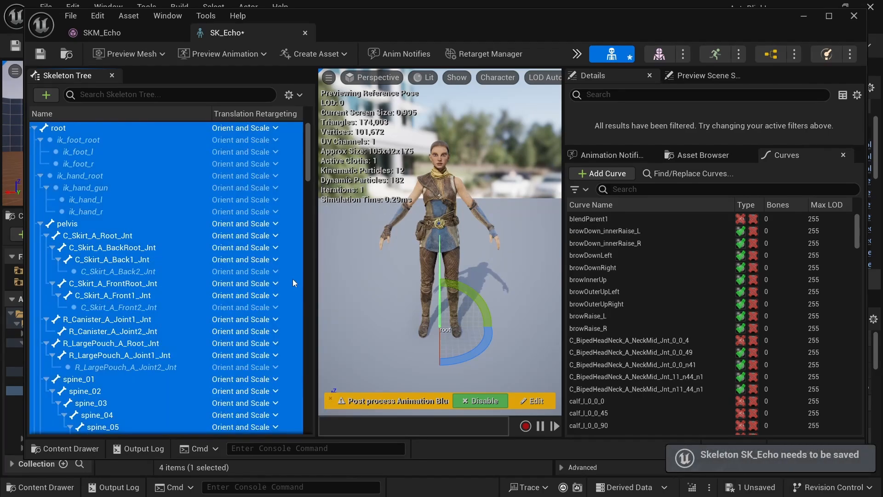
left_click(40, 53)
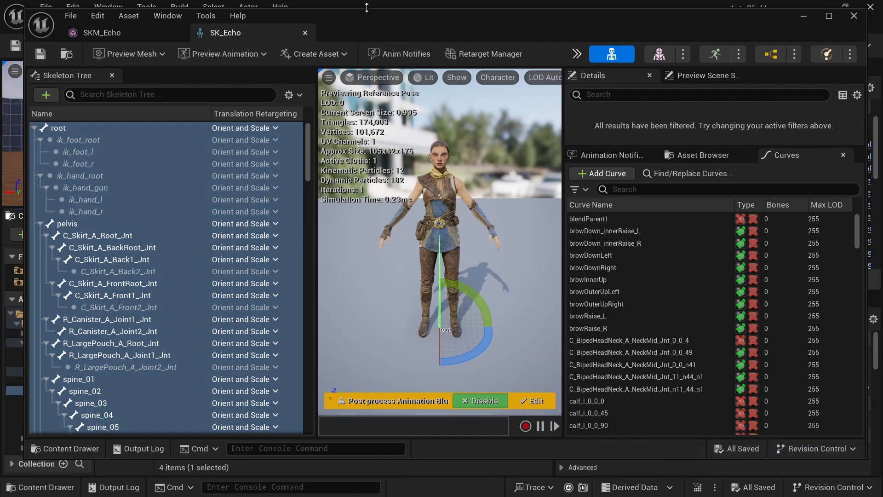
left_click(308, 140)
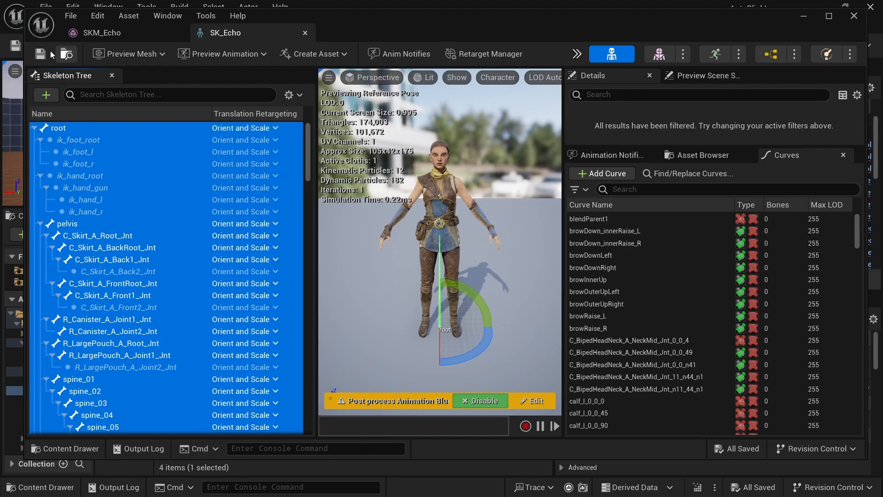
left_click(805, 18)
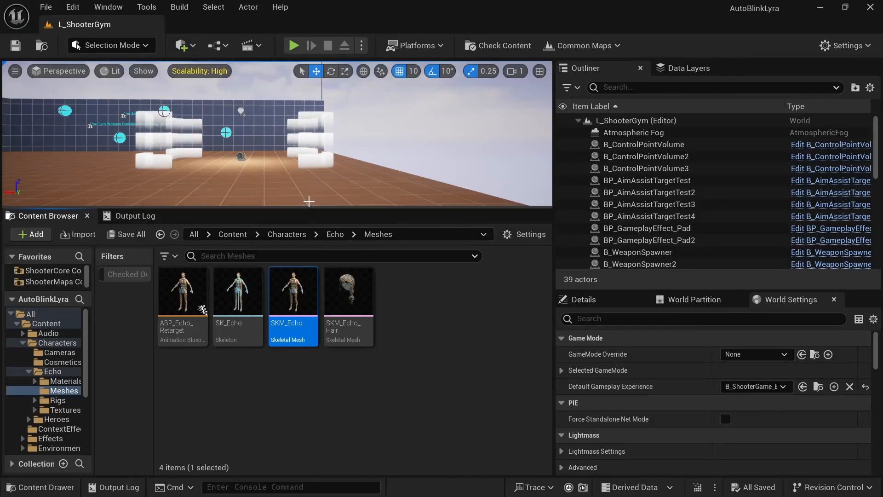
Step: Play-test Echo's running, jumping and rifle aiming in L_ShooterGym with the updated skeleton retargeting and end the play session
key("alt+p")
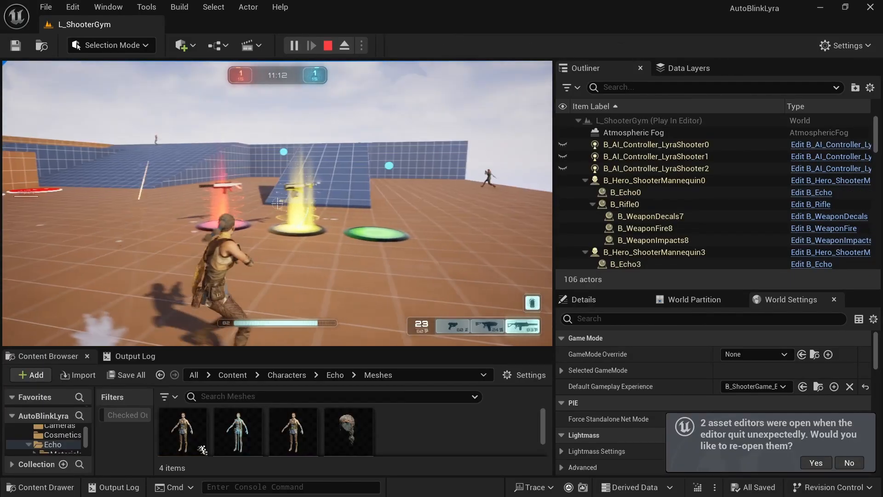
key("w")
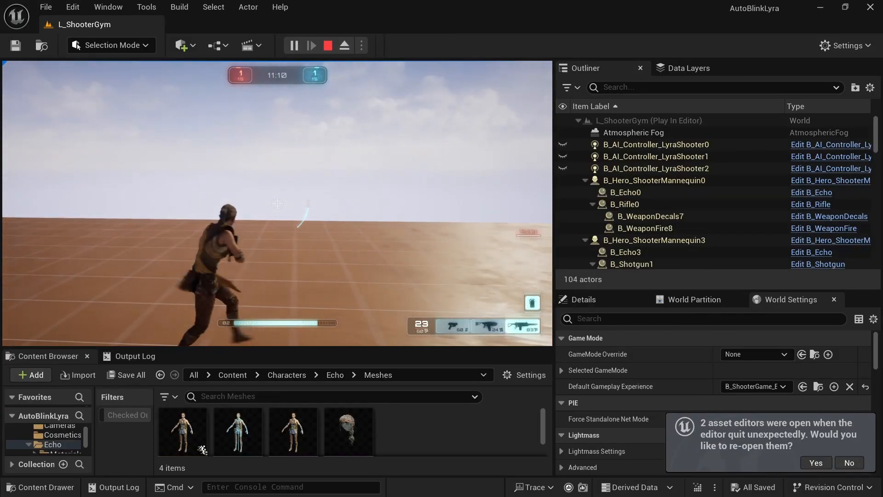
key("w")
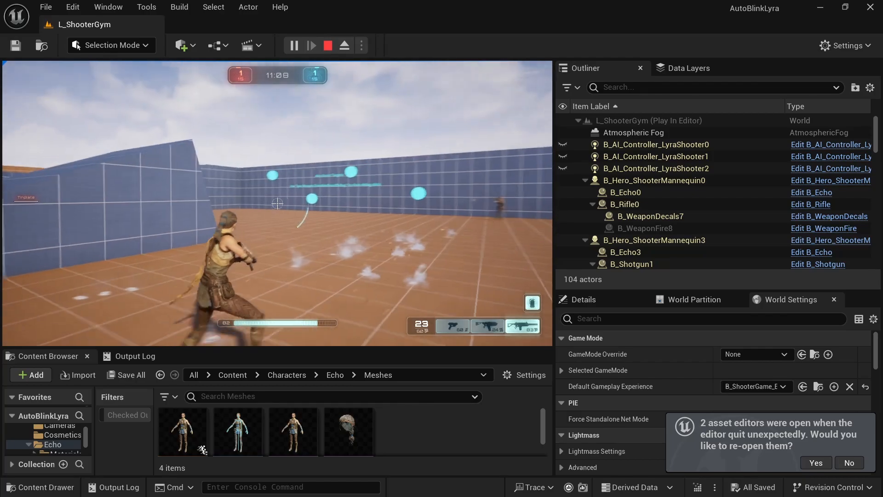
key("w")
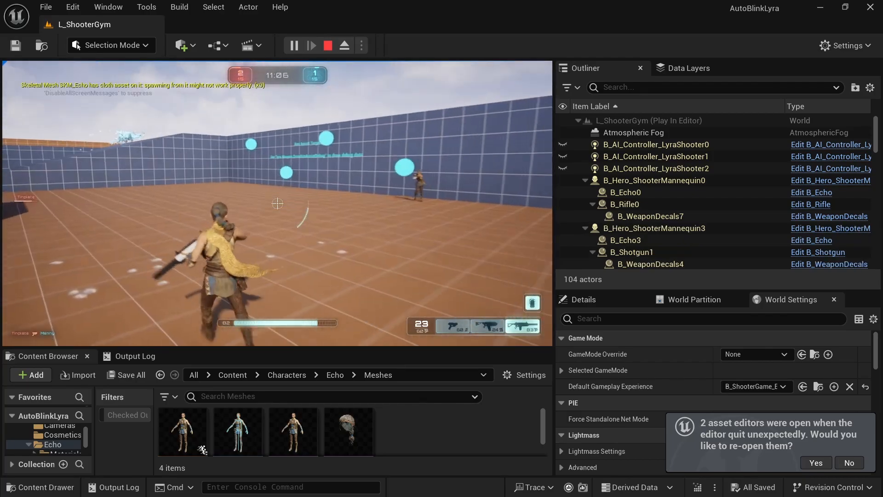
key("w")
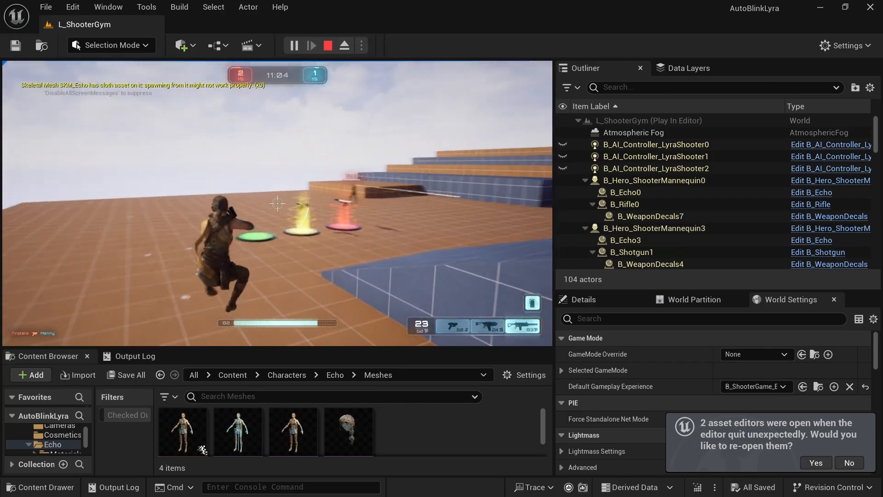
key("w")
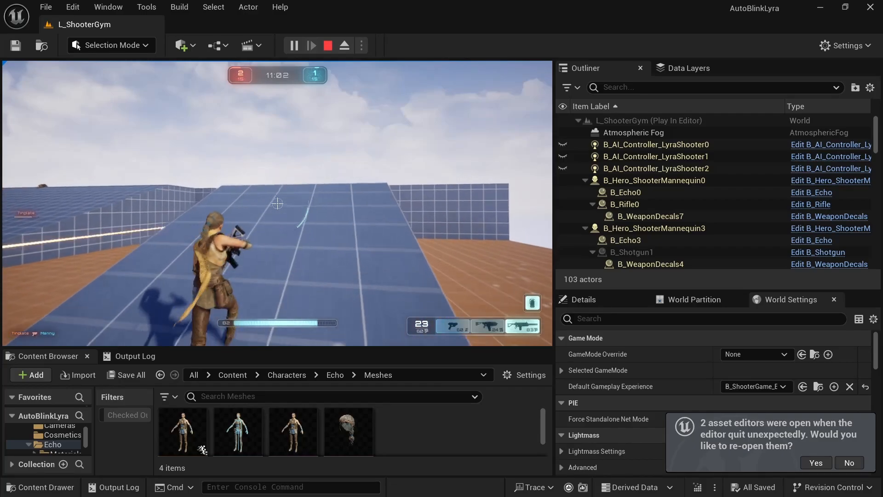
key("w")
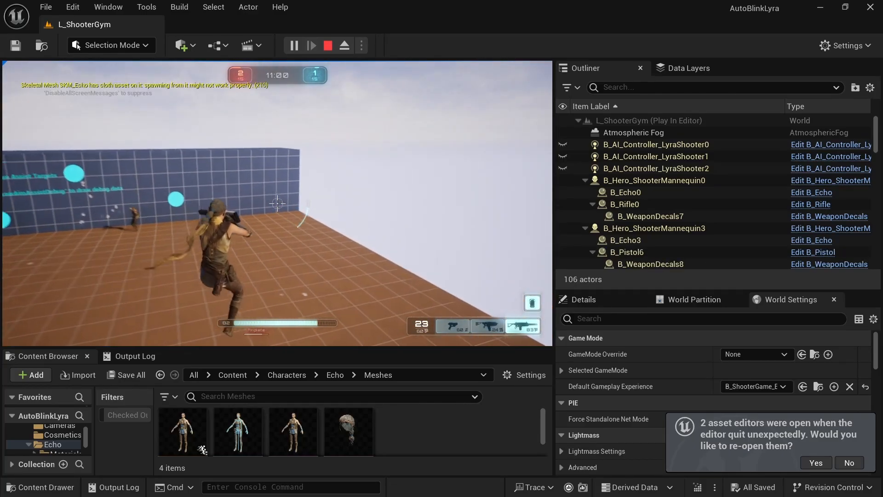
key("w")
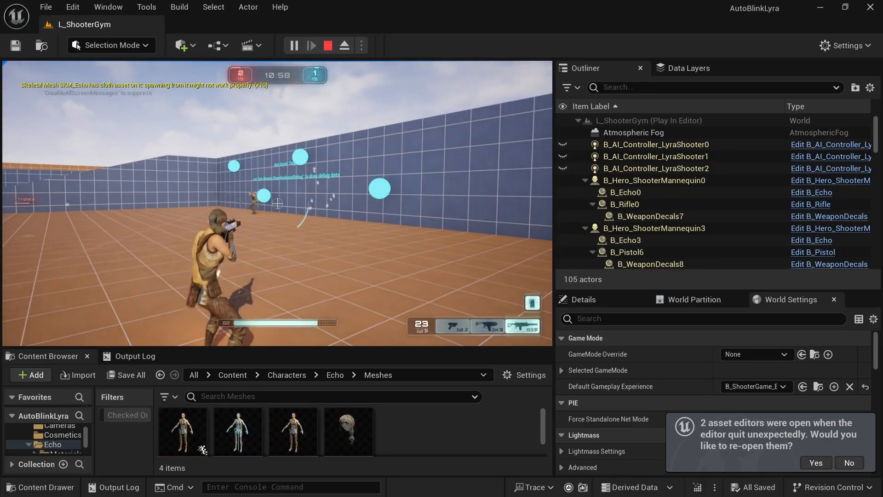
key("w")
key("shift")
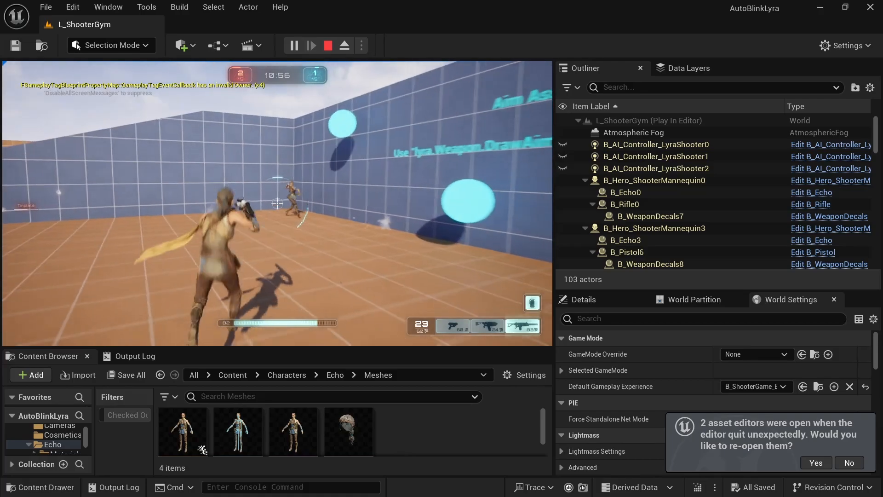
key("w")
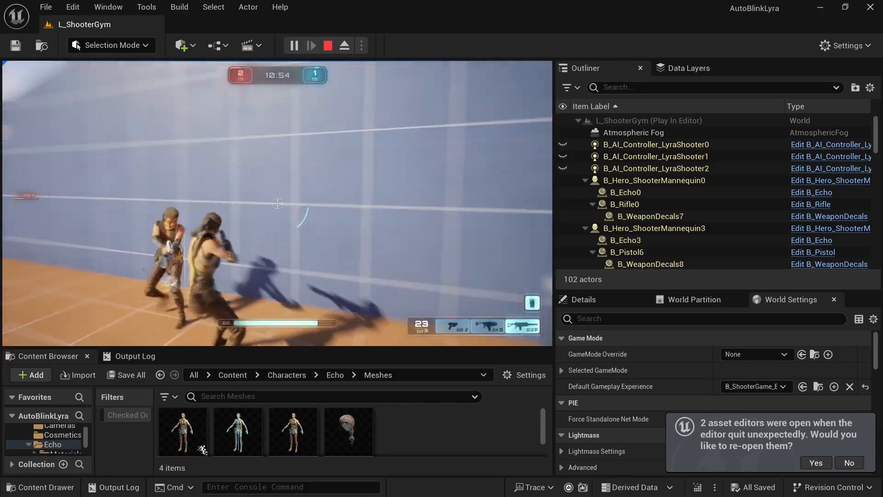
key("w")
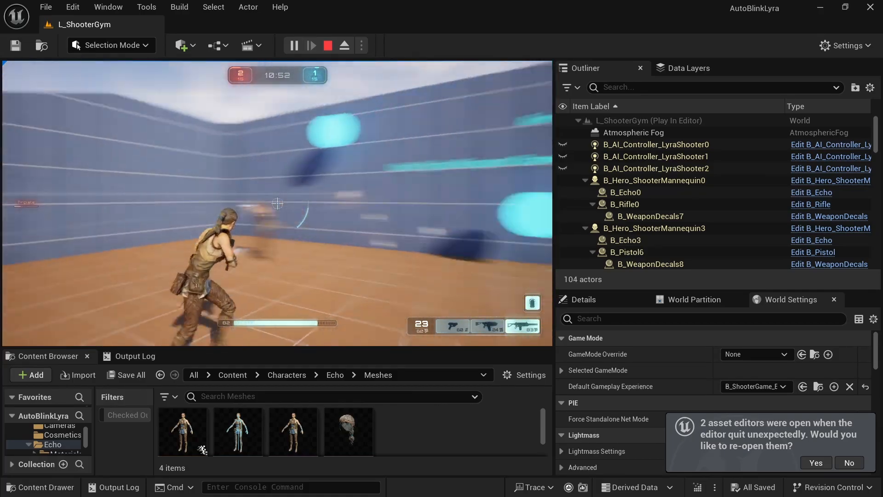
key("w")
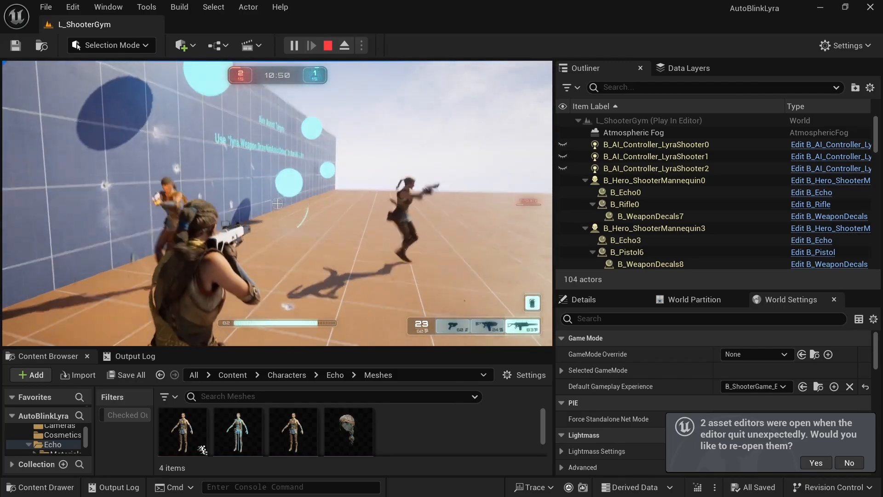
key("w")
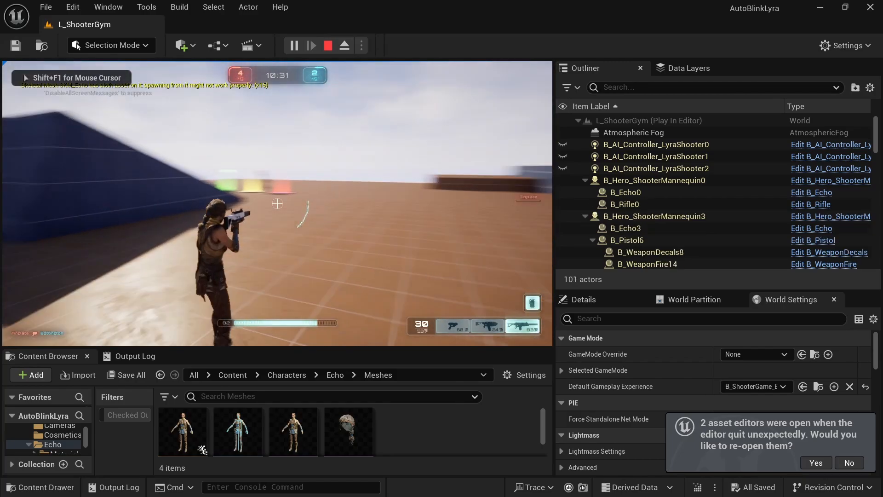
key("w")
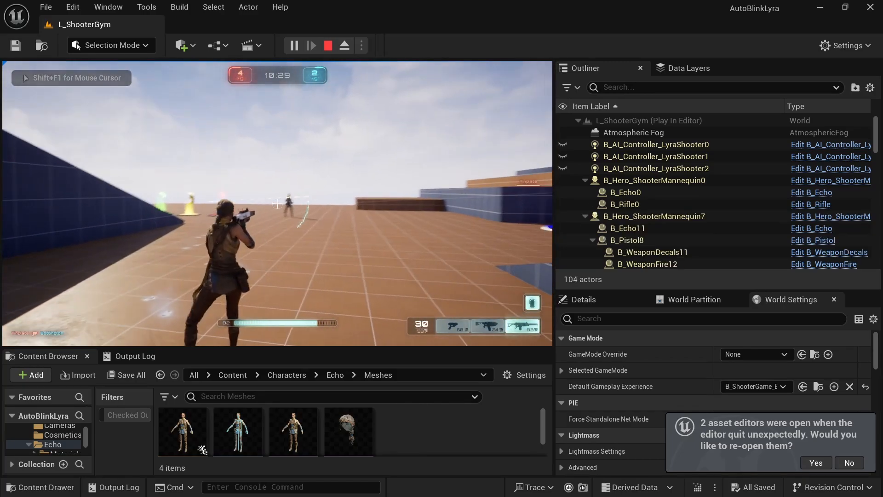
key("w")
key("w")
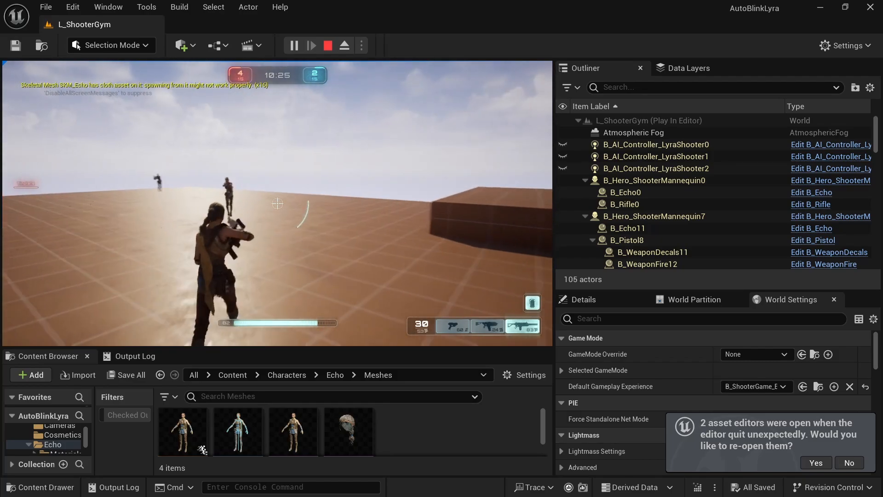
key("shift+F1")
left_click(328, 45)
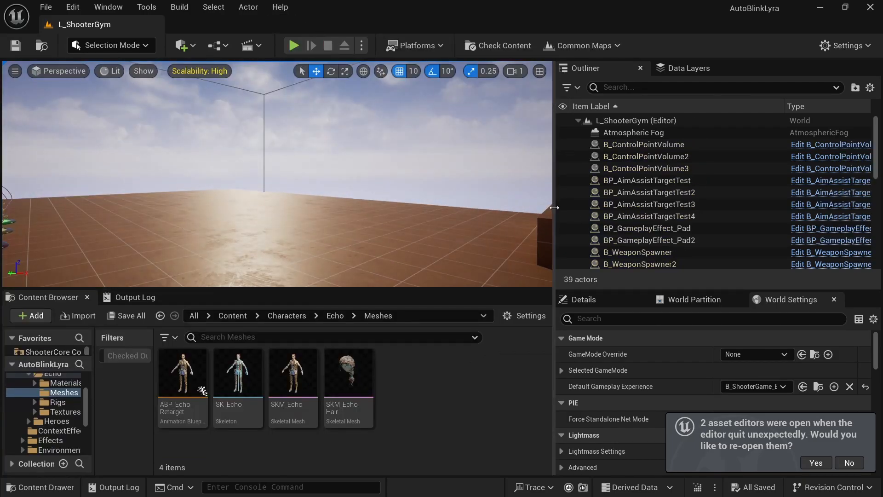
Step: Widen the level viewport, open the B_Manny blueprint from Characters/Cosmetics and inspect its MeshComponent settings
left_click_drag(554, 207, 713, 206)
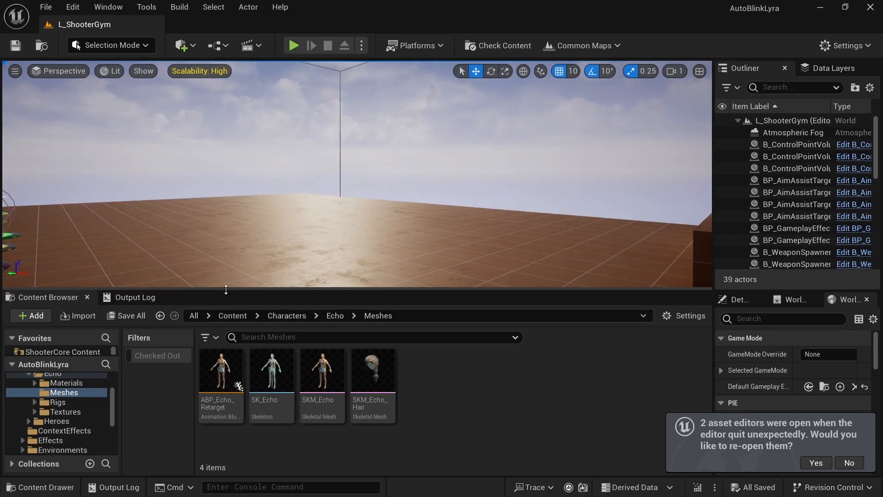
left_click_drag(227, 289, 229, 279)
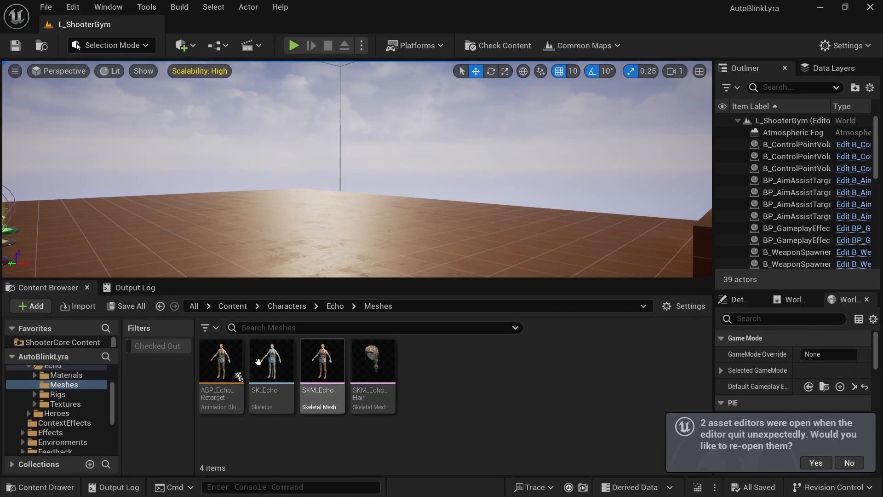
left_click(285, 306)
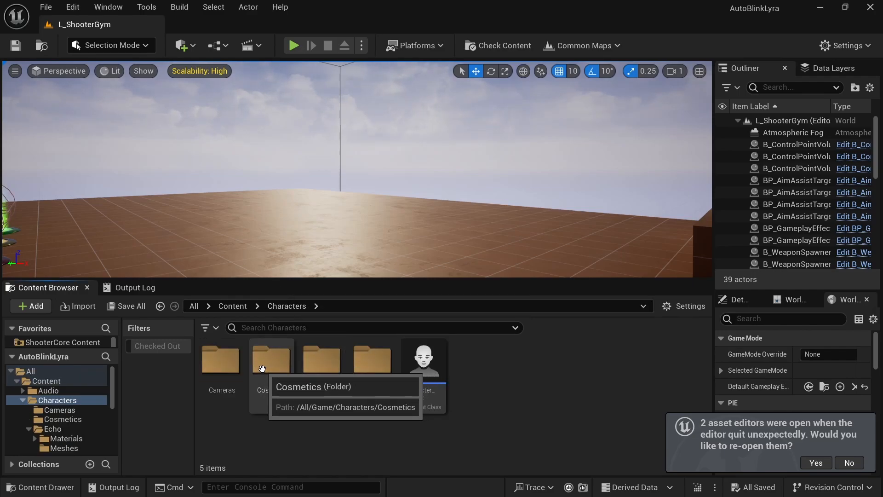
double_click(262, 368)
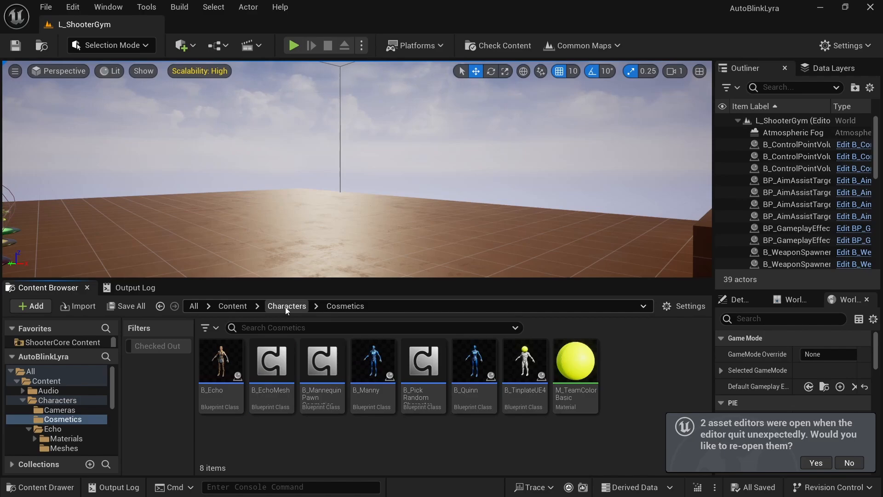
double_click(372, 366)
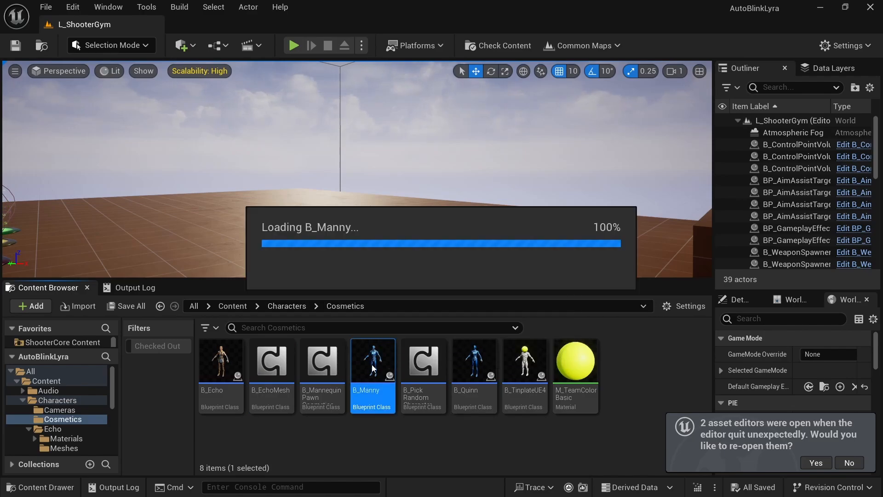
left_click(133, 130)
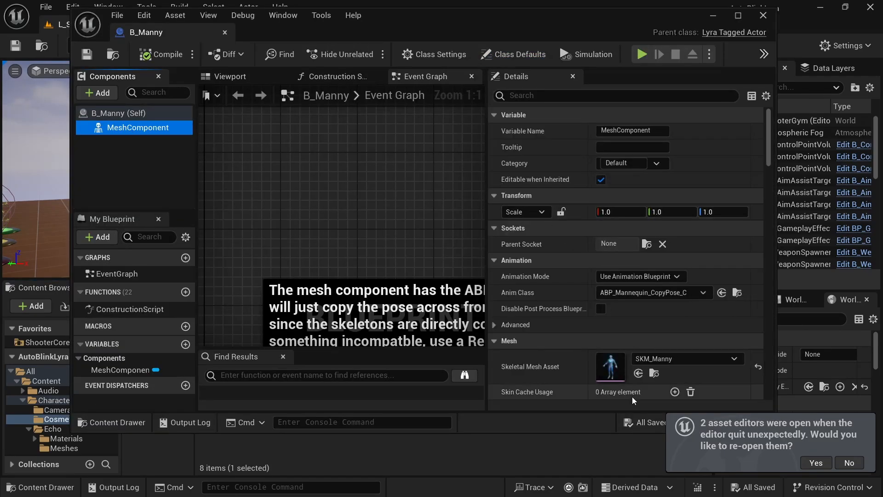
Step: Open the SKM_Manny skeletal mesh from the MeshComponent and start creating an animation from its reference pose
double_click(610, 368)
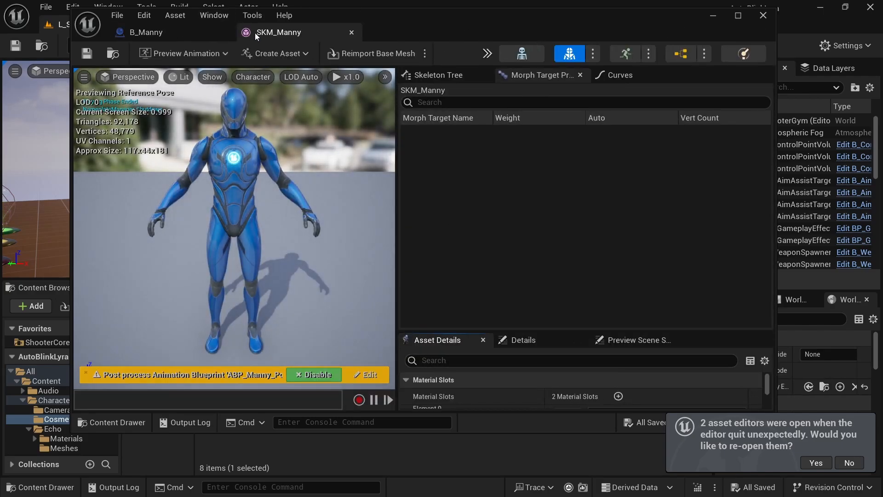
left_click_drag(384, 29, 343, 31)
left_click(230, 56)
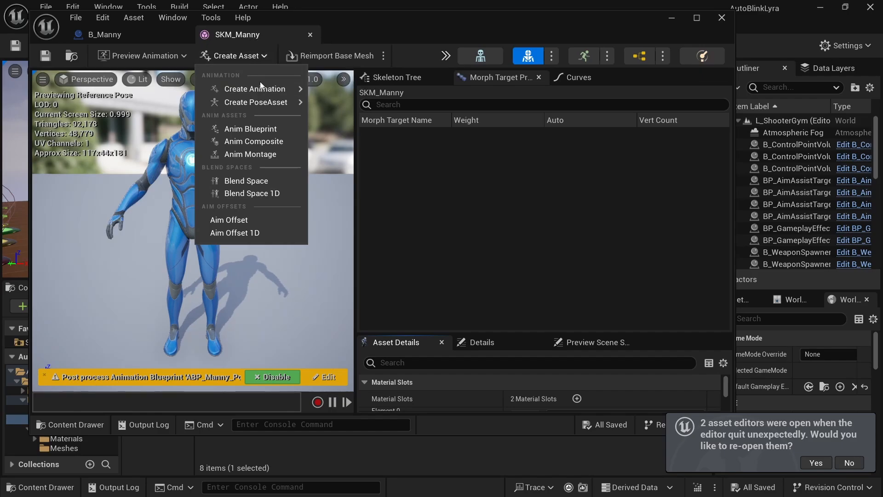
mouse_move(261, 93)
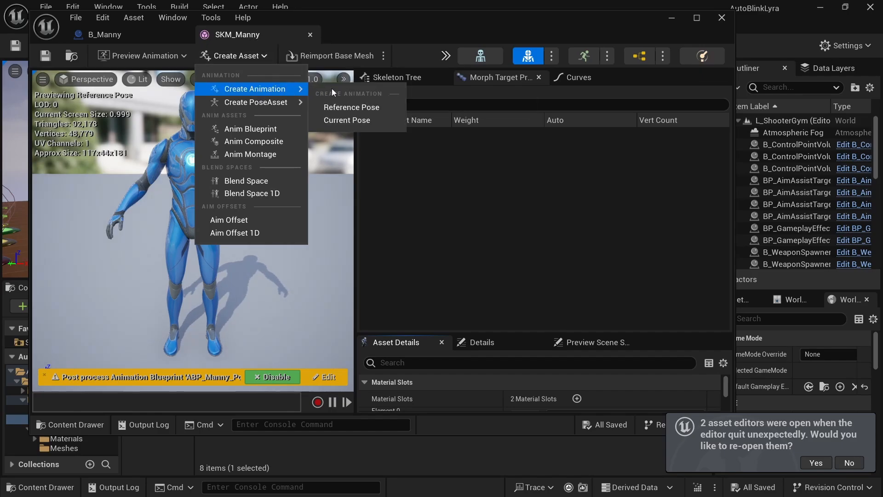
left_click(348, 107)
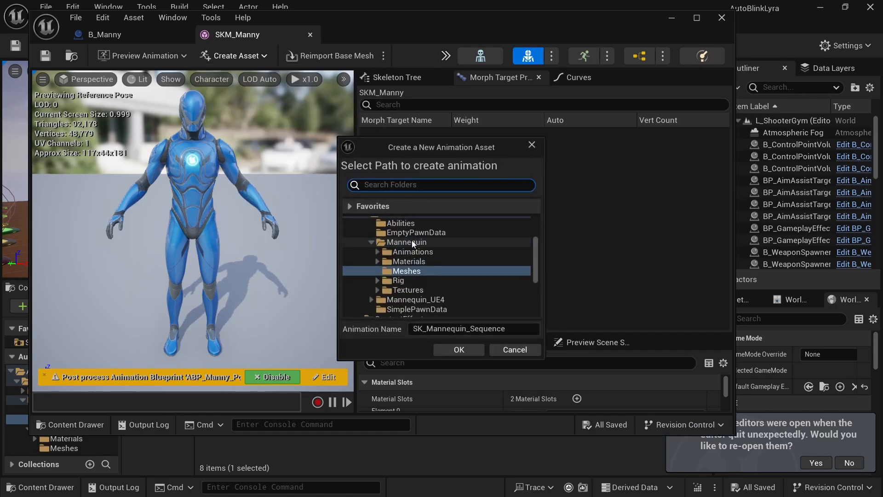
Step: Create a FacialAnims folder inside Mannequin/Animations as the path for the new animation
left_click(378, 251)
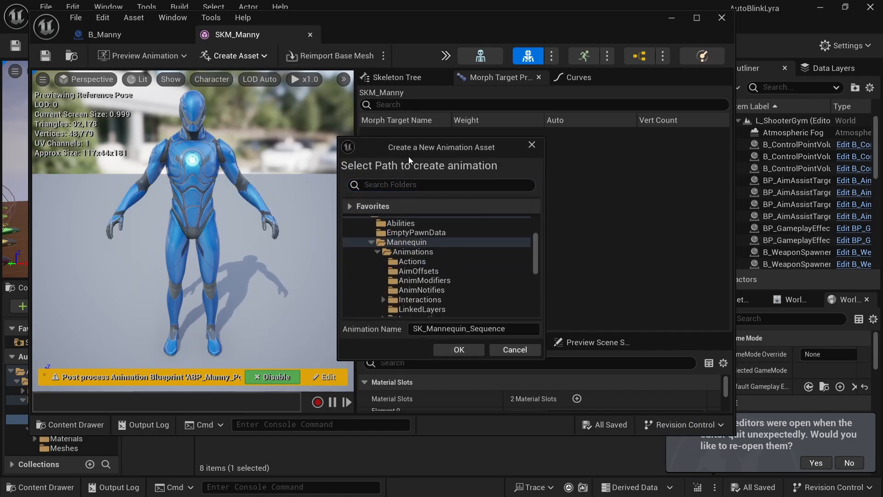
left_click(425, 261)
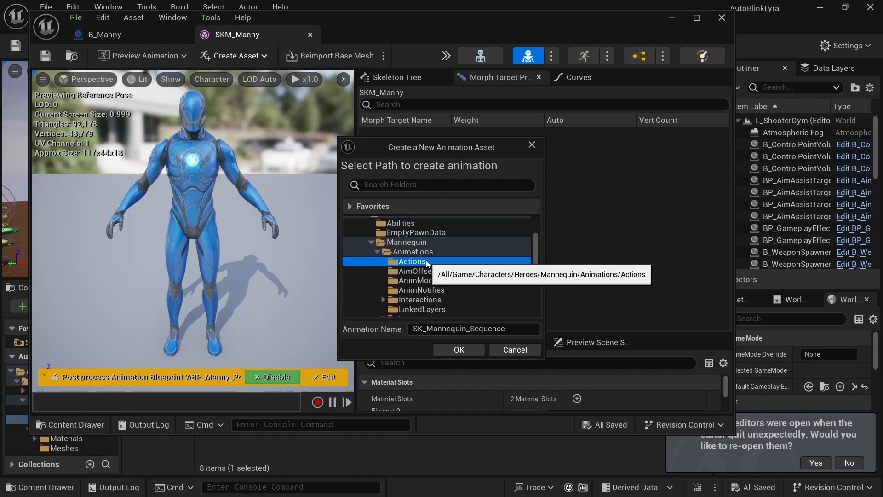
left_click(419, 252)
right_click(431, 252)
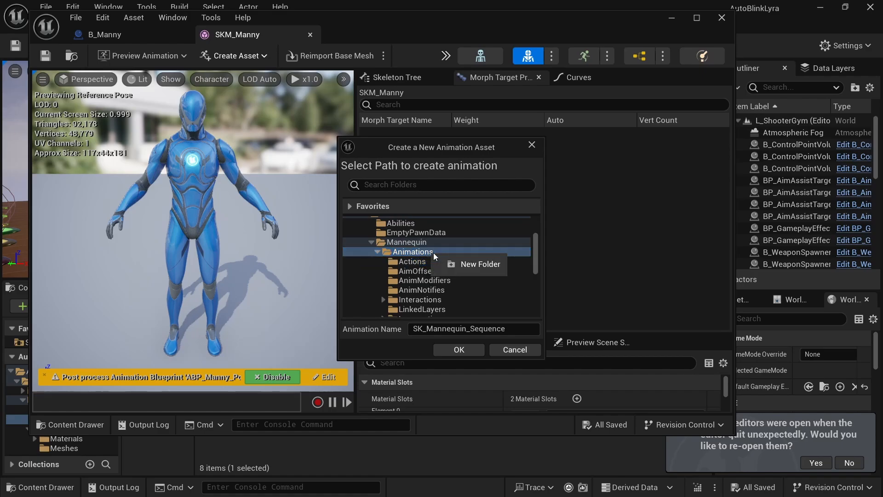
left_click(464, 267)
type("Facia")
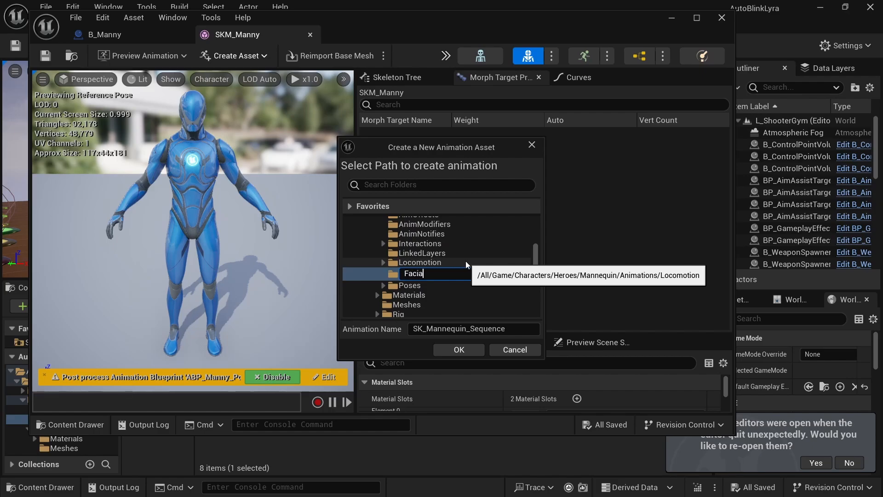
type("lAnims")
key("Return")
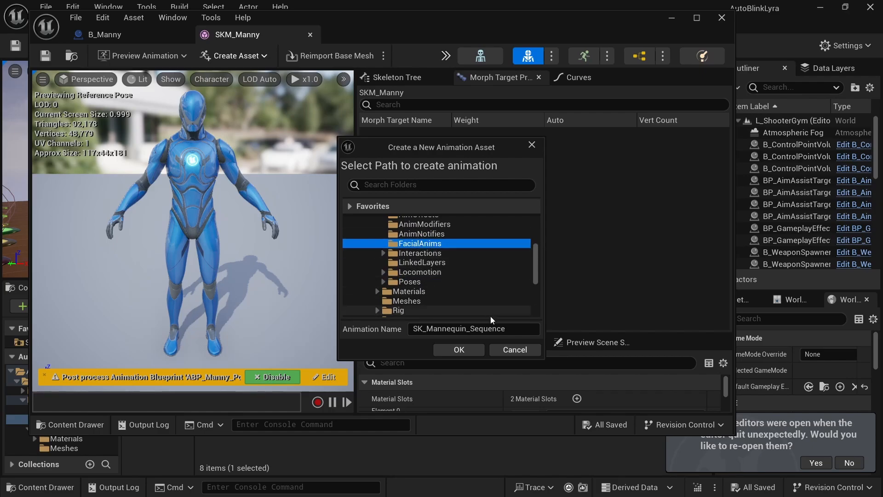
Step: Name the new animation AS_Blink and create it in the FacialAnims folder
left_click_drag(510, 331, 457, 285)
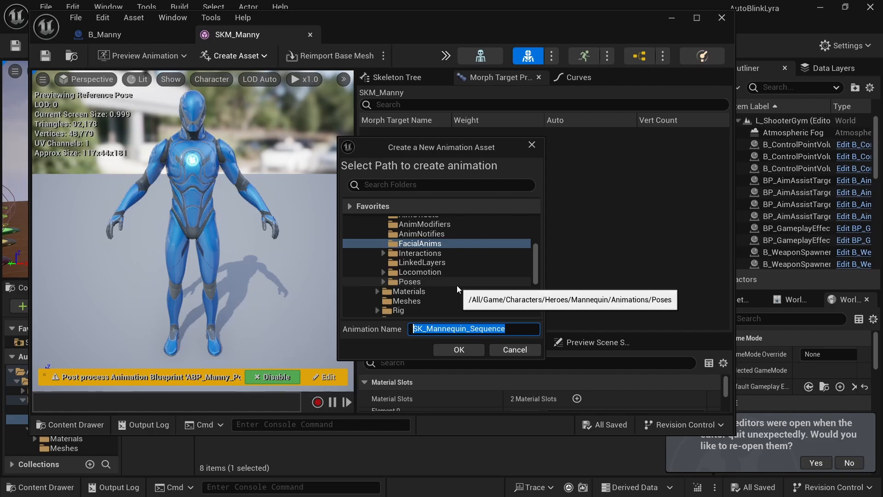
type("AS")
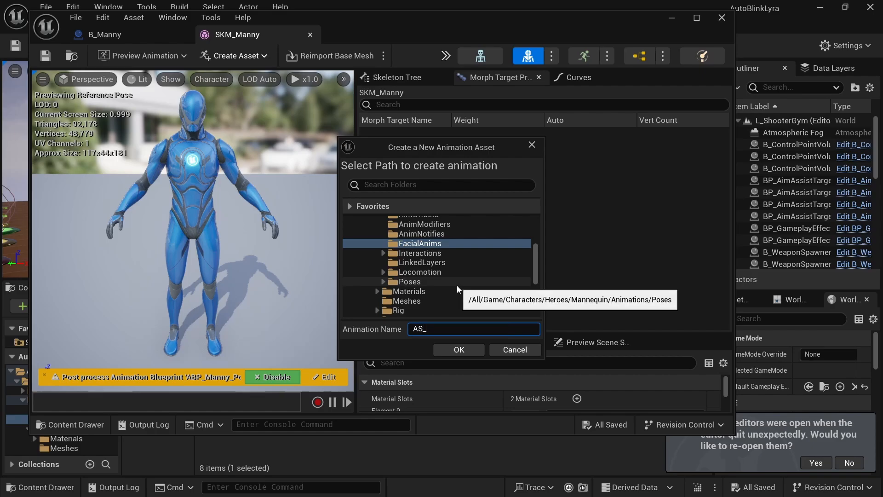
type("_Blink")
left_click(458, 352)
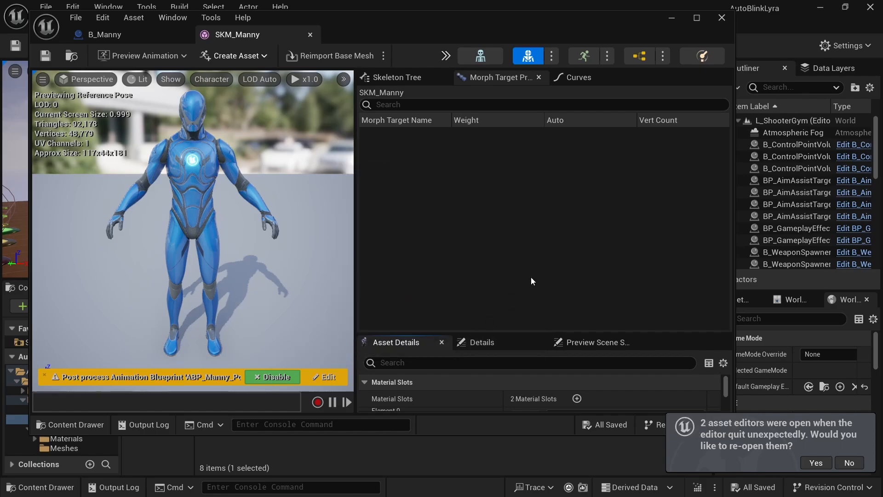
Step: Append 40 frames at the end of the AS_Blink sequence
right_click(313, 274)
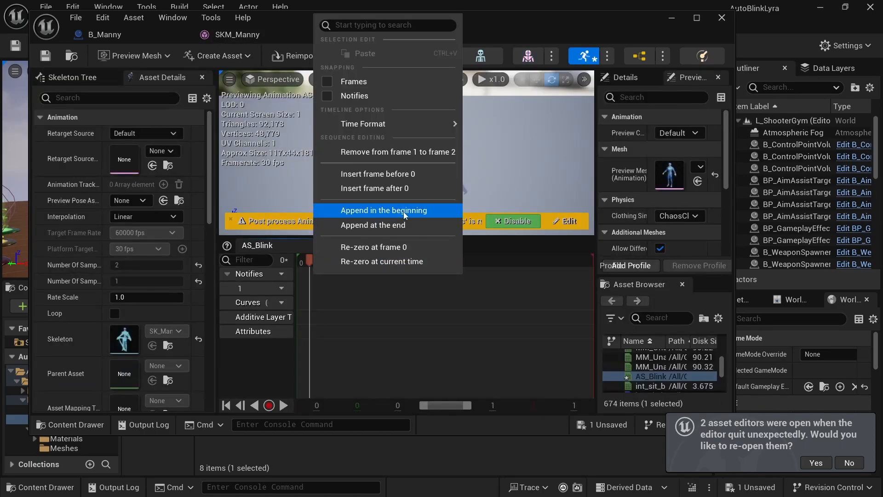
left_click(387, 225)
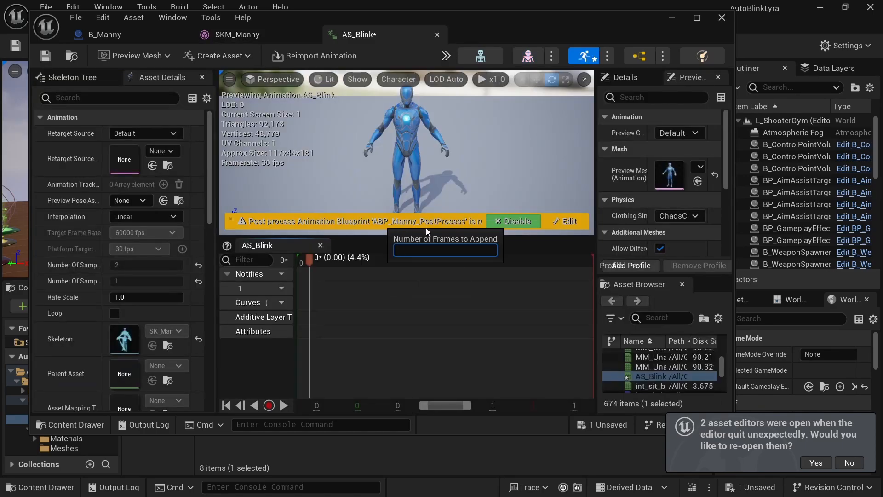
type("40")
key("Return")
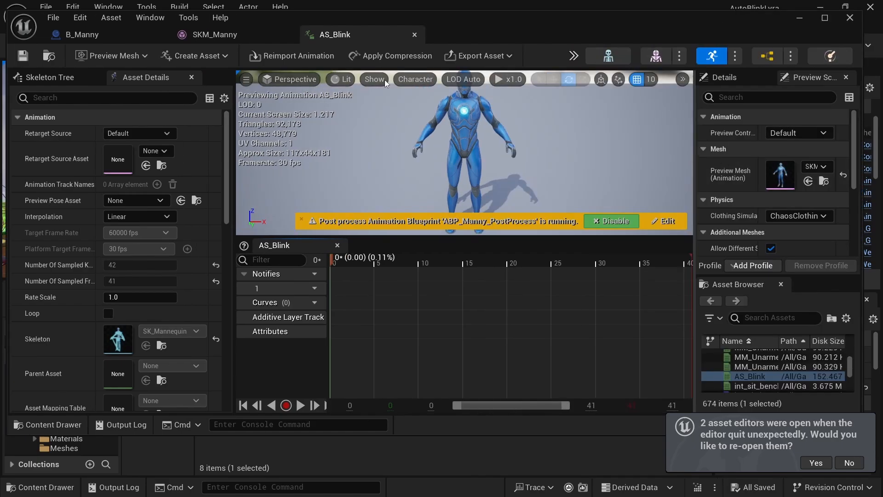
Step: Add the existing eyeBlinkLeft curve to AS_Blink, finding it by searching for "blink", and save the animation
left_click_drag(458, 22, 453, 19)
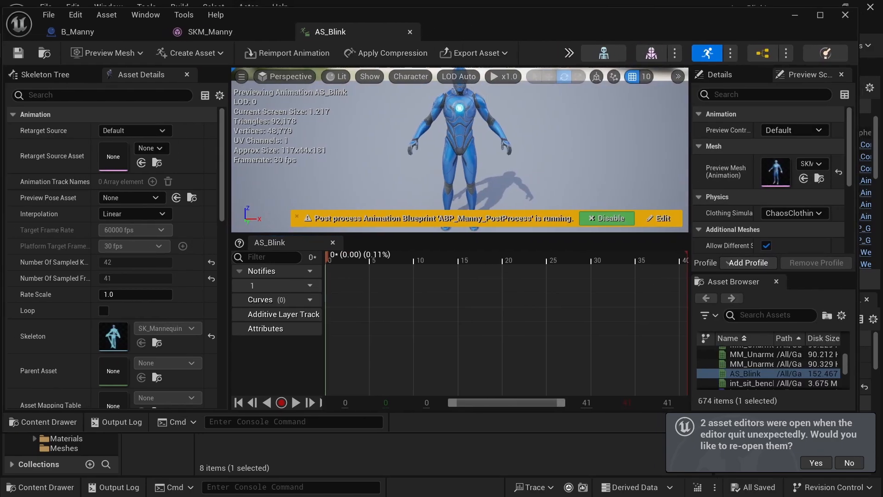
right_click_drag(460, 152, 473, 115)
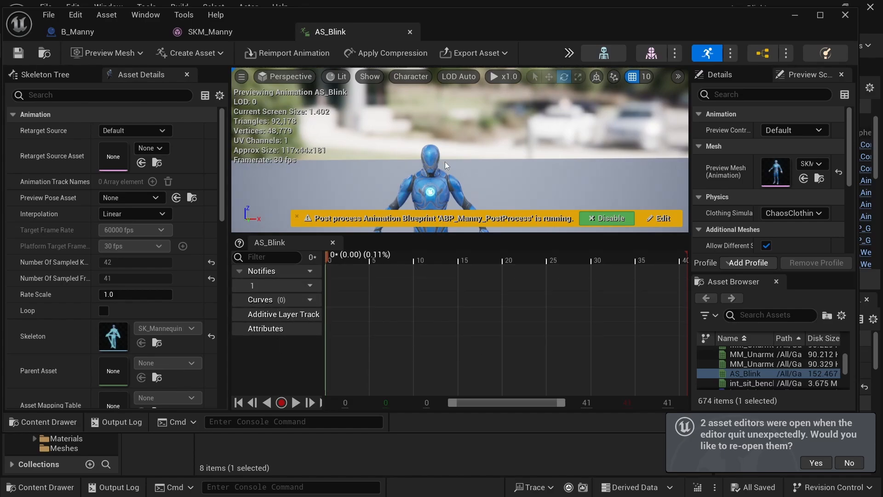
right_click_drag(445, 161, 437, 158)
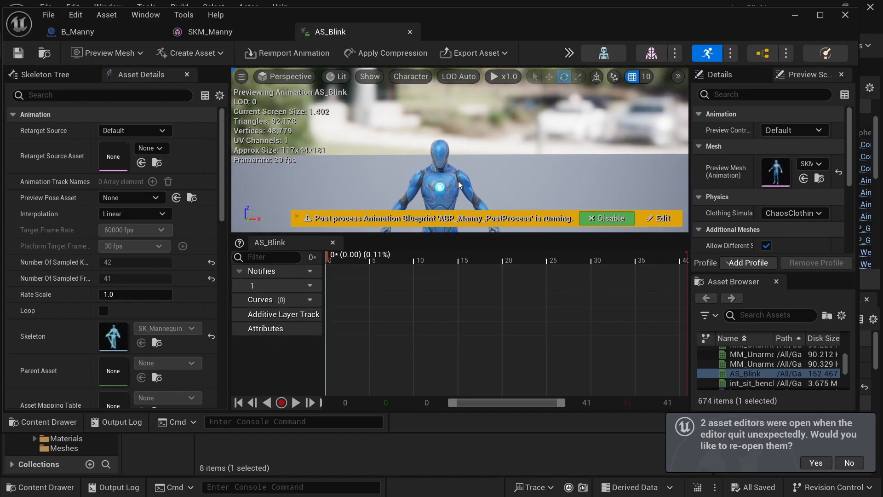
left_click_drag(419, 234, 419, 251)
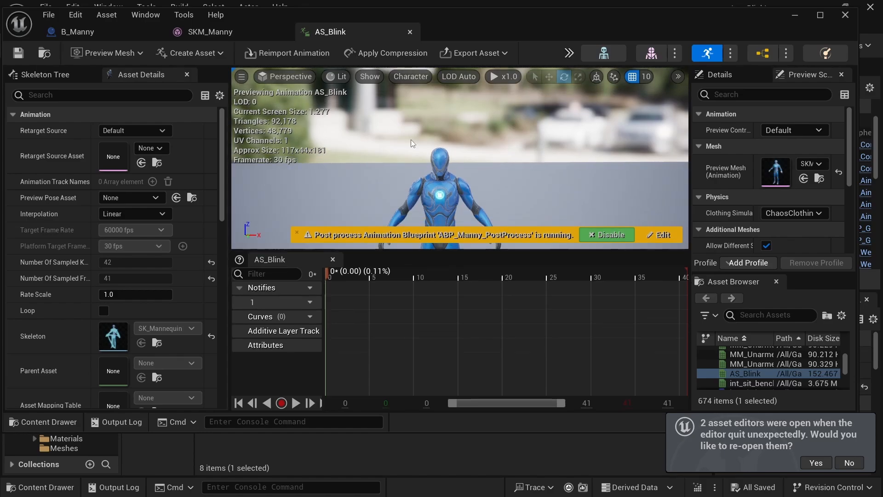
left_click(299, 316)
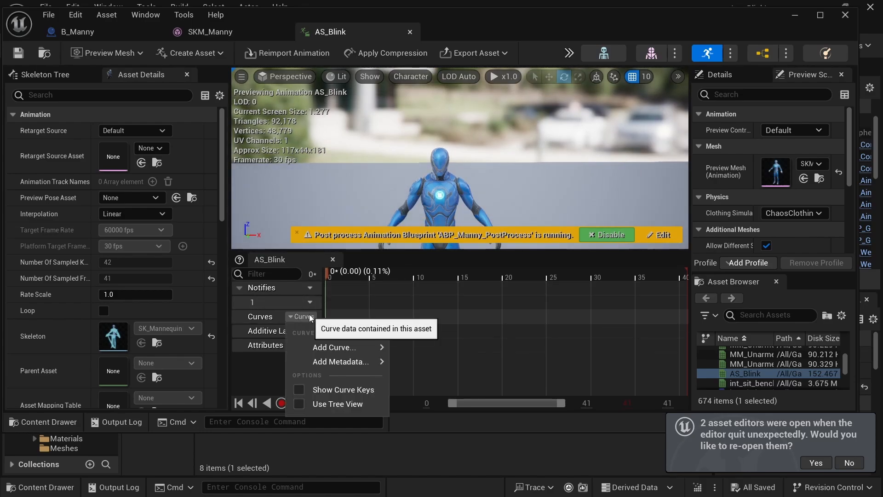
mouse_move(354, 347)
left_click(437, 288)
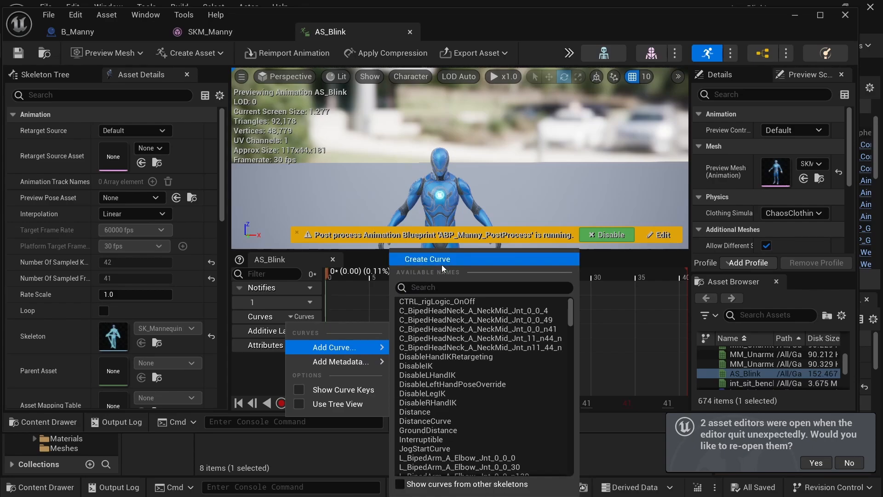
left_click(443, 287)
type("blink")
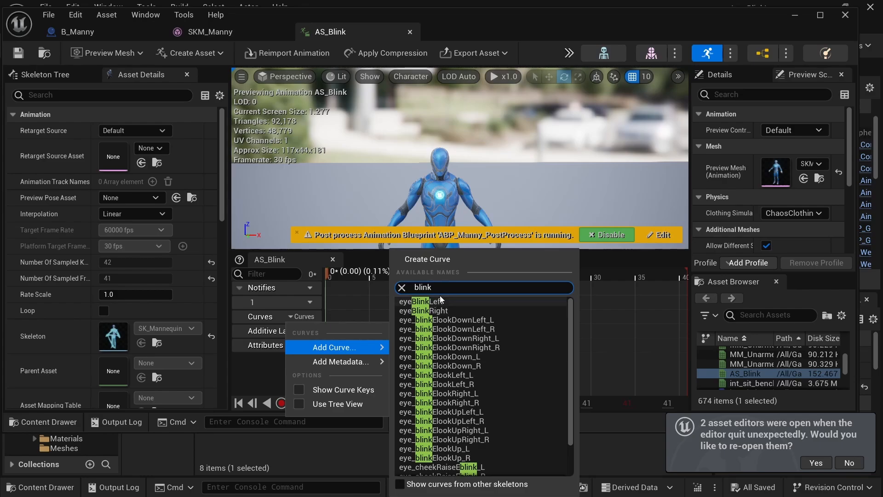
left_click(439, 302)
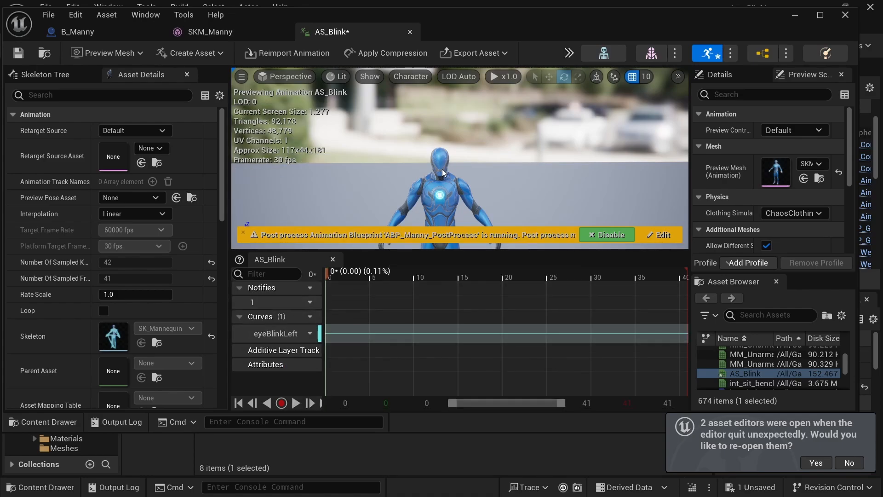
key("ctrl+s")
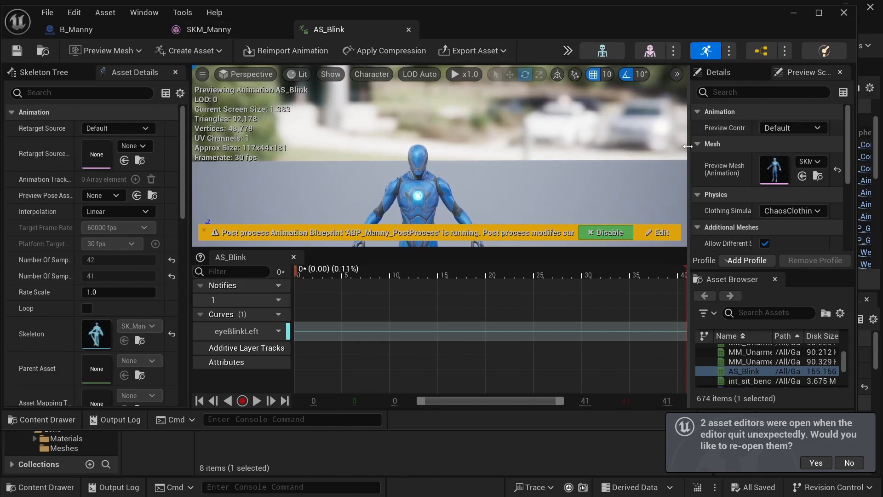
Step: Decline re-opening the previous asset editors and allow incompatible skeletons in the preview mesh picker's view options
left_click(729, 164)
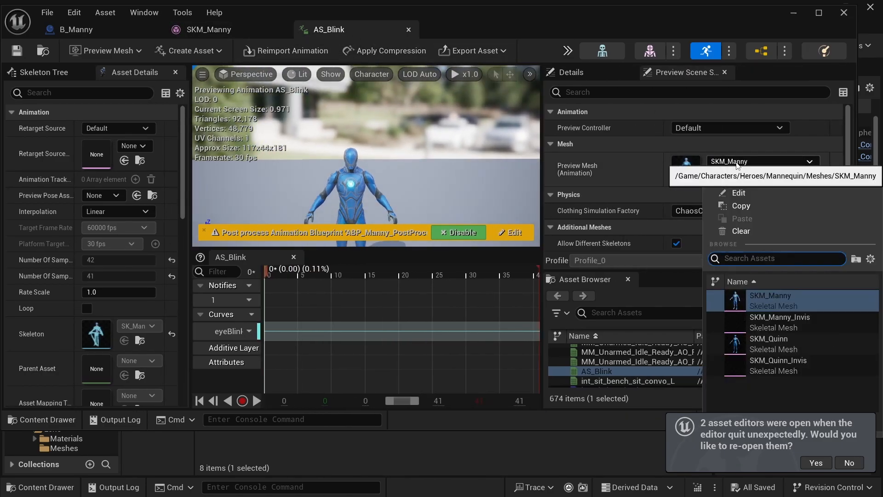
left_click(849, 462)
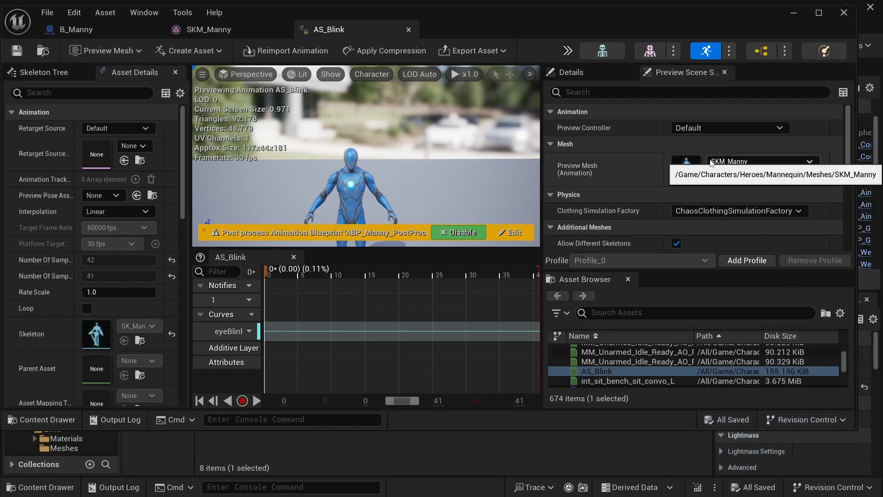
left_click(749, 162)
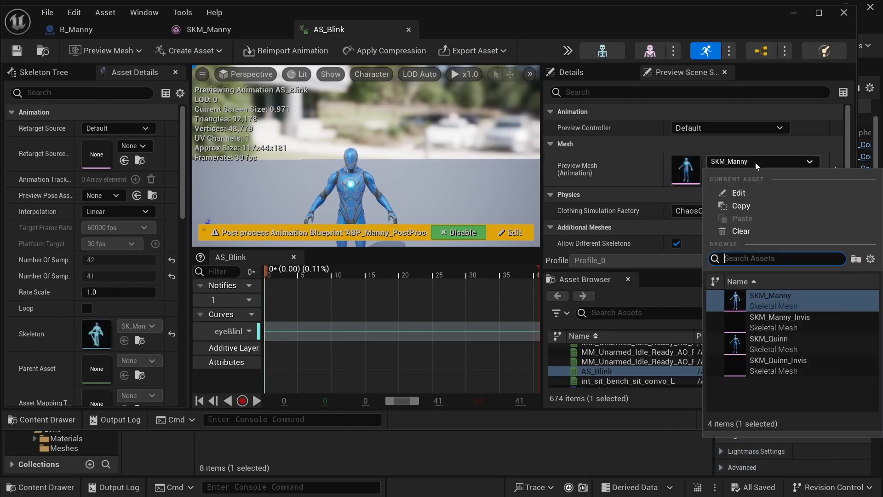
left_click(870, 259)
scroll(786, 281, "down", 1)
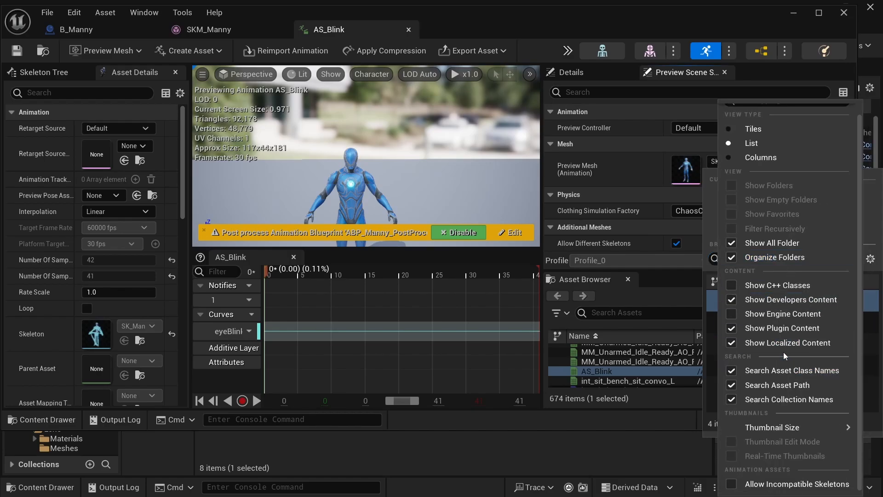
left_click(731, 484)
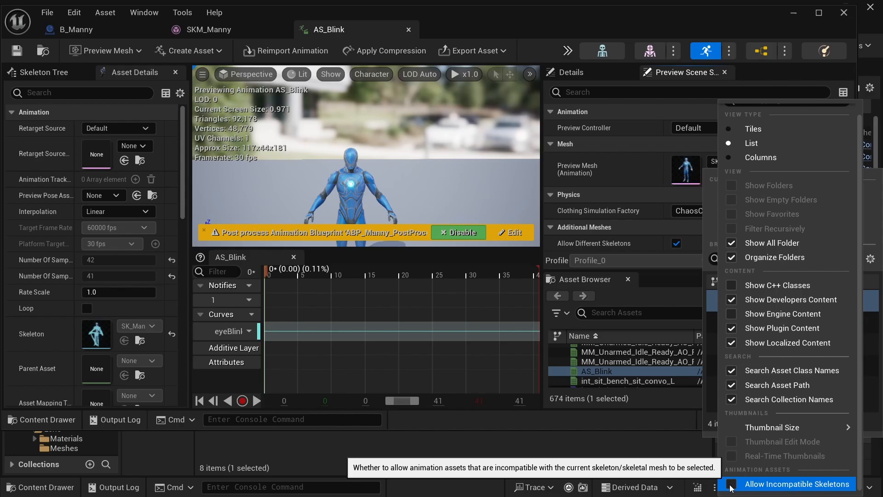
left_click(658, 101)
Step: Set the animation preview mesh of AS_Blink to SKM_Echo and save the asset
left_click(761, 161)
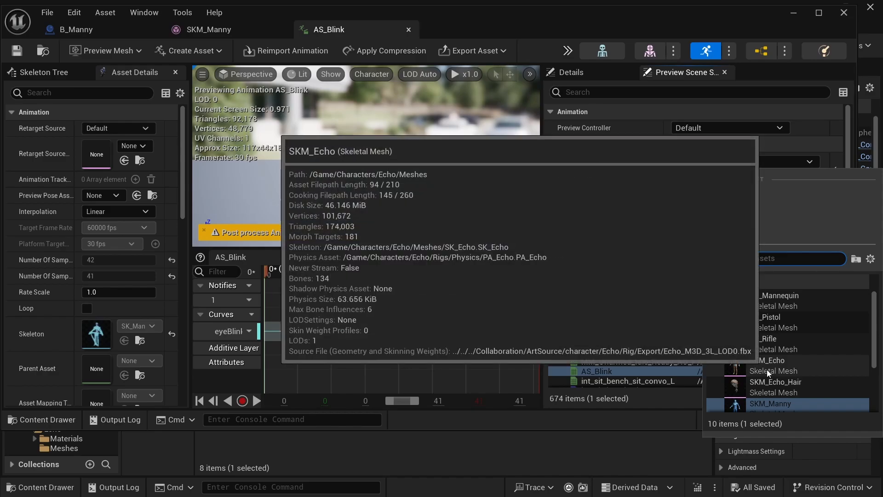
mouse_move(777, 363)
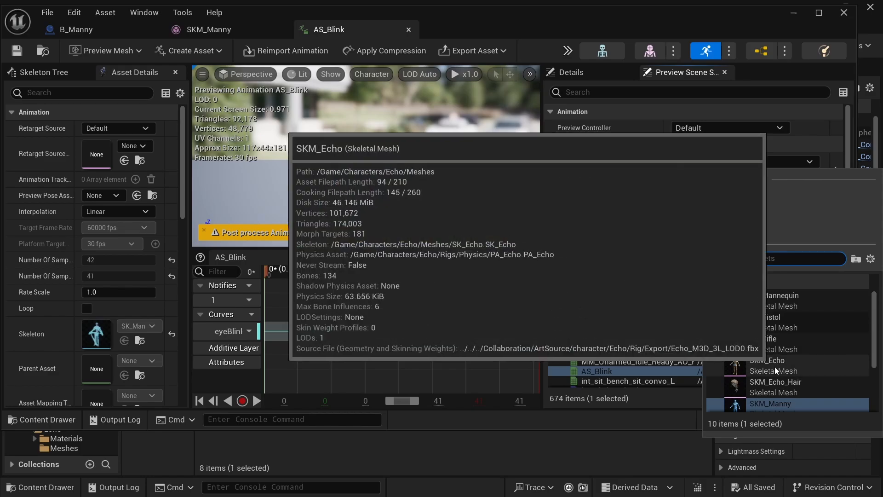
left_click(771, 363)
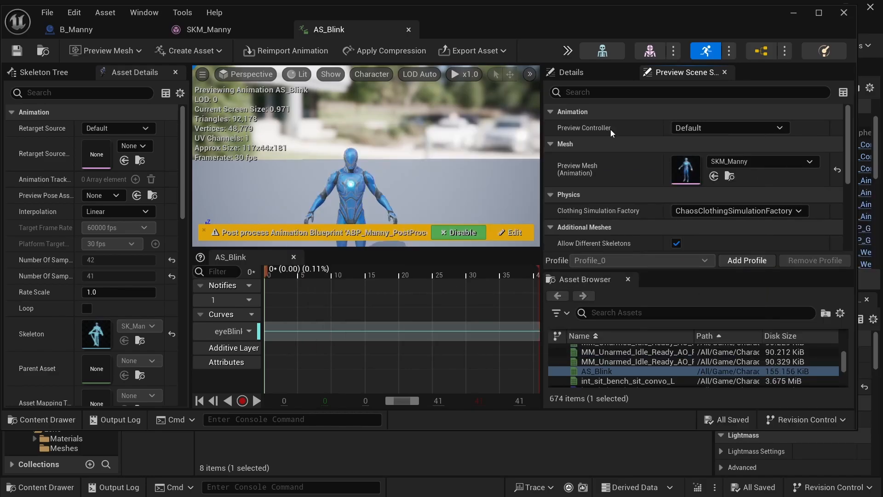
left_click(17, 51)
Step: Add the existing eyeBlinkRight curve to AS_Blink, finding it by searching for "blink"
right_click_drag(366, 161, 348, 165)
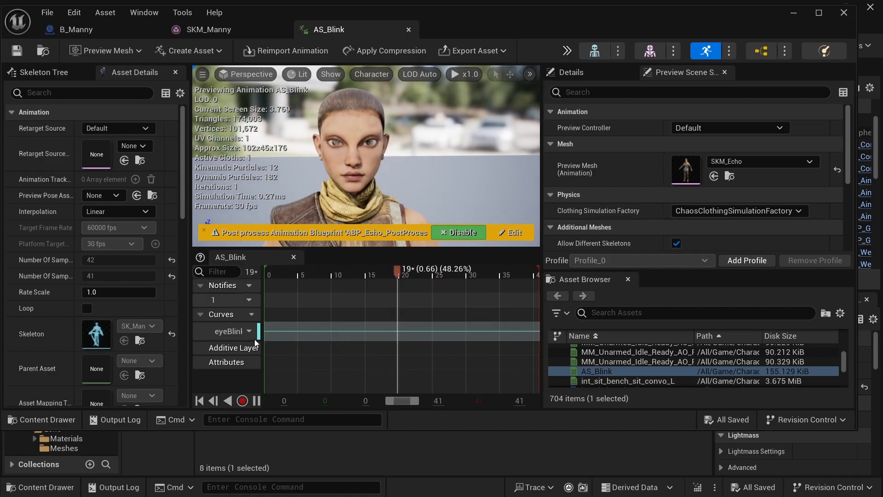
left_click_drag(186, 278, 121, 278)
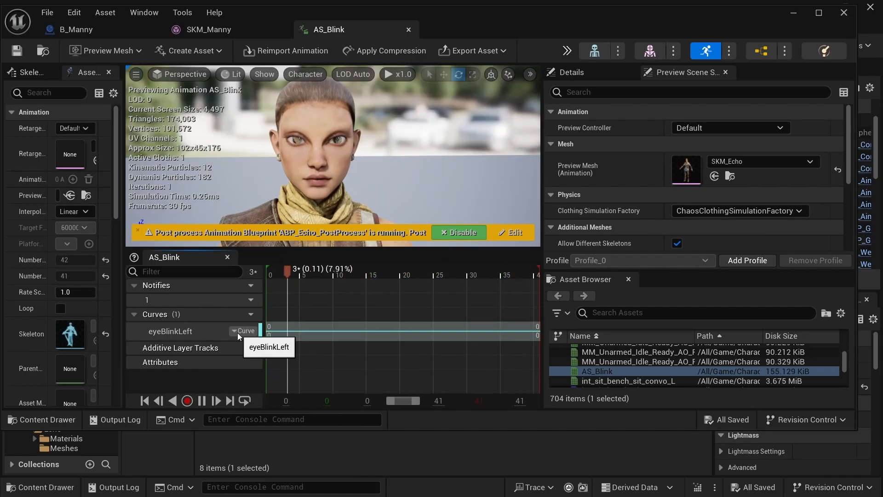
left_click(244, 315)
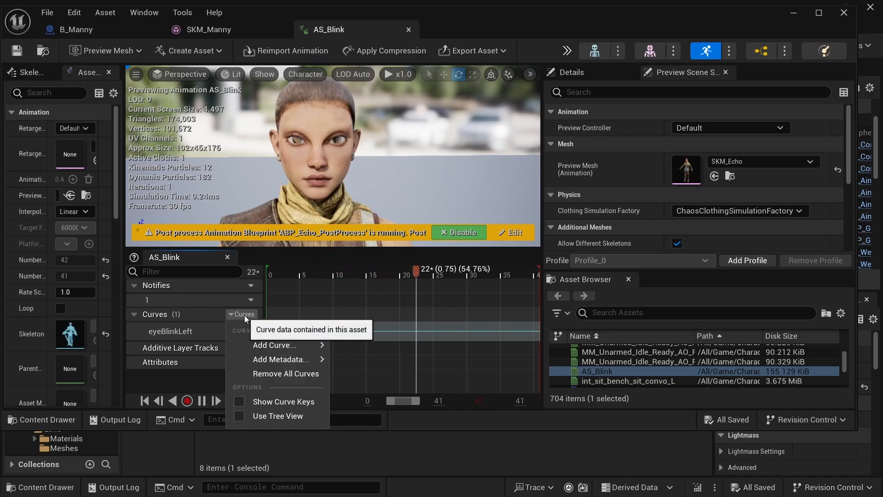
mouse_move(274, 345)
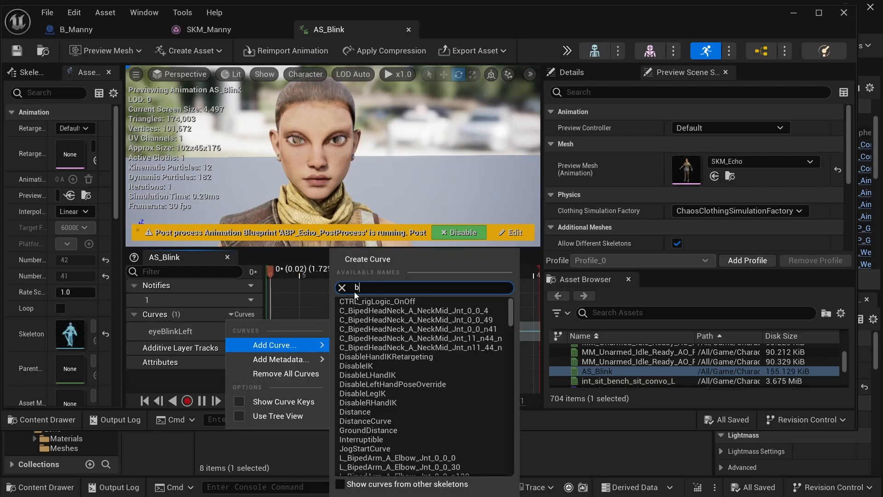
type("blink")
left_click(375, 299)
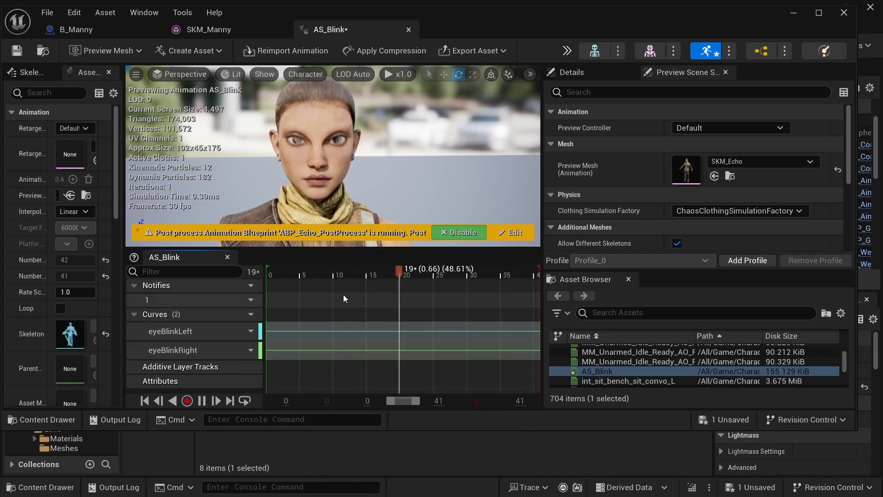
Step: Open the eyeBlinkLeft curve for editing and add a key on it at about 0.233 s with value 0
left_click(244, 330)
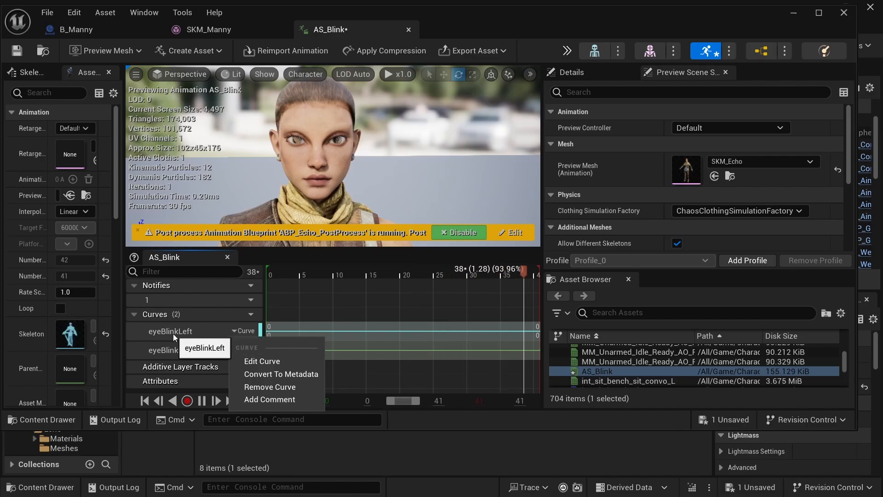
left_click(262, 360)
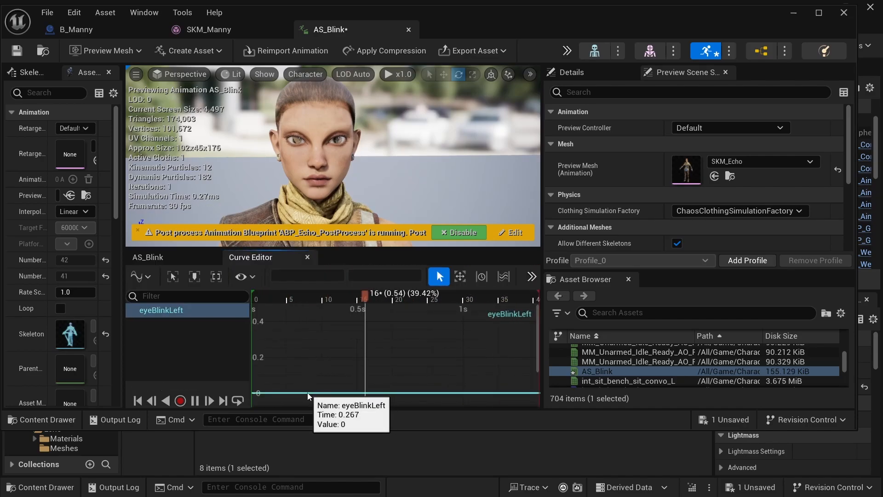
left_click_drag(319, 247, 321, 219)
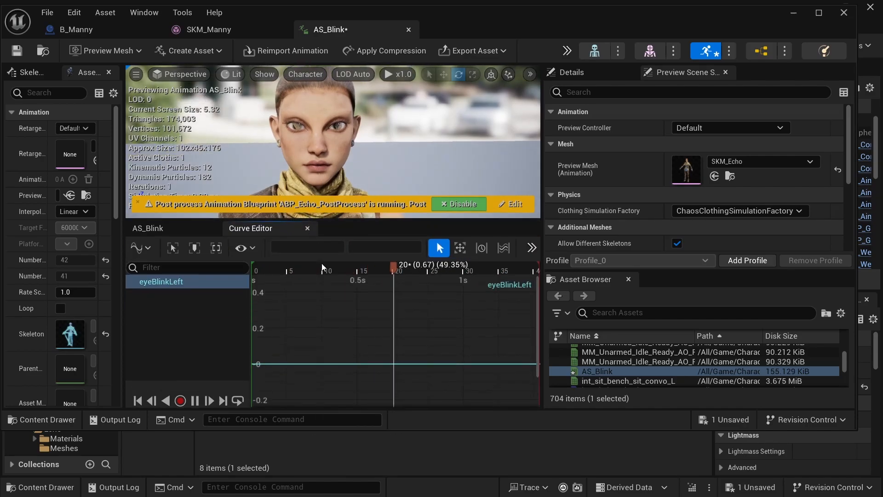
middle_click(301, 362)
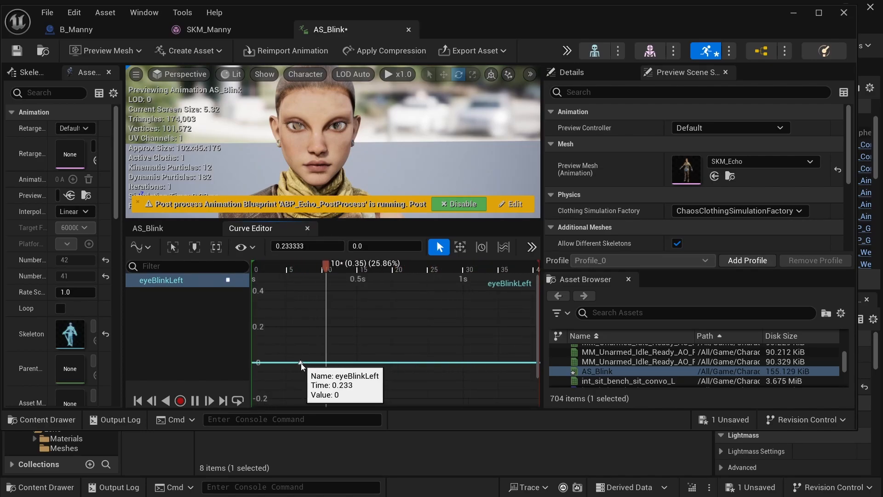
Step: Set the time of the first eyeBlinkLeft curve key to 0
left_click(319, 246)
type("0")
key("Return")
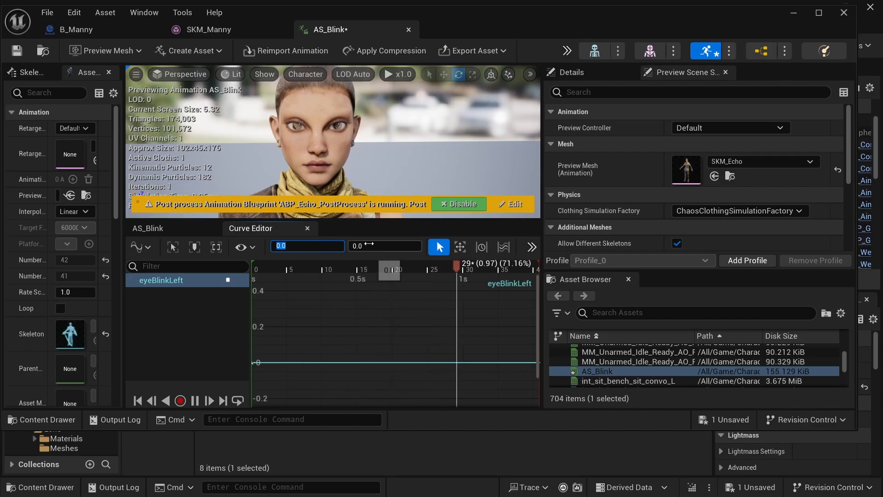
Step: Add a second eyeBlinkLeft key at 0.4 s and set its value to 1
middle_click(335, 363)
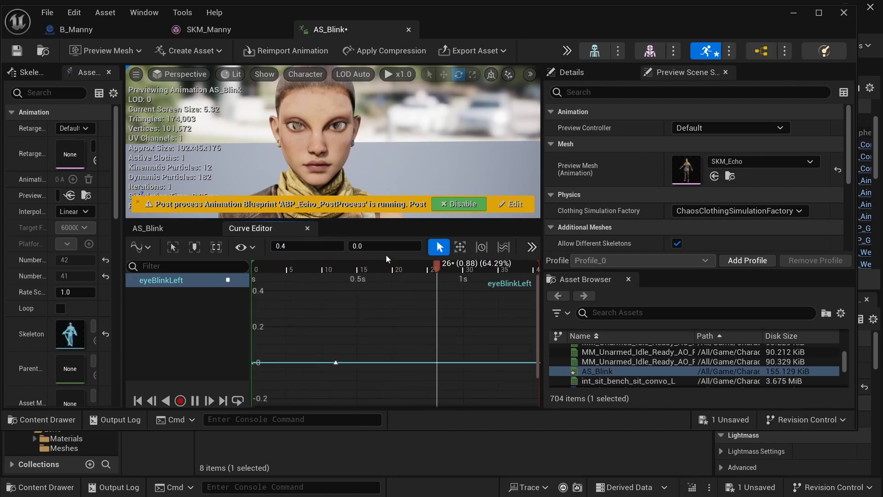
left_click(374, 246)
type("1")
key("Return")
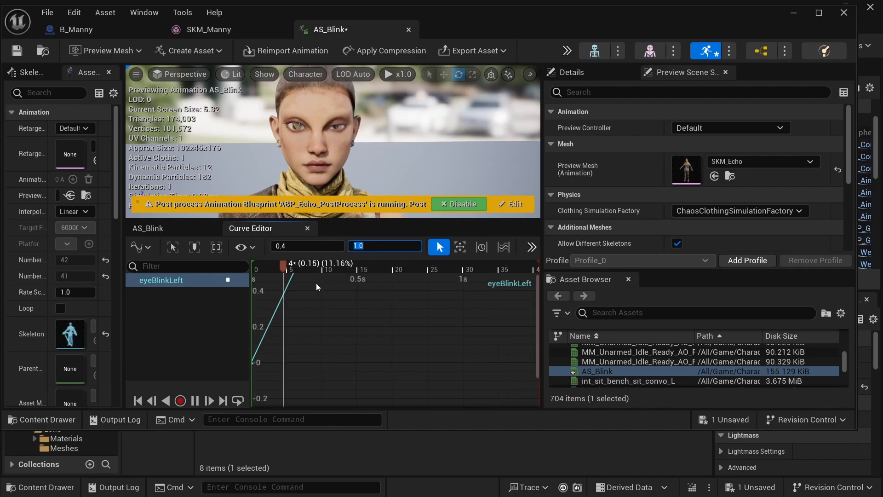
Step: Enlarge the curve graph area and move the eyeBlinkLeft curve's peak key to 0.166667 s at value 1
scroll(316, 283, "down", 3)
right_click_drag(362, 298, 377, 341)
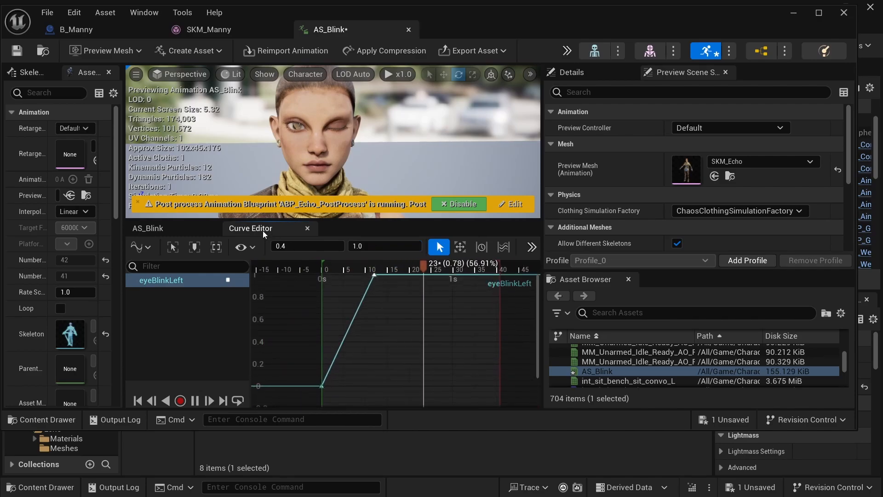
left_click(194, 248)
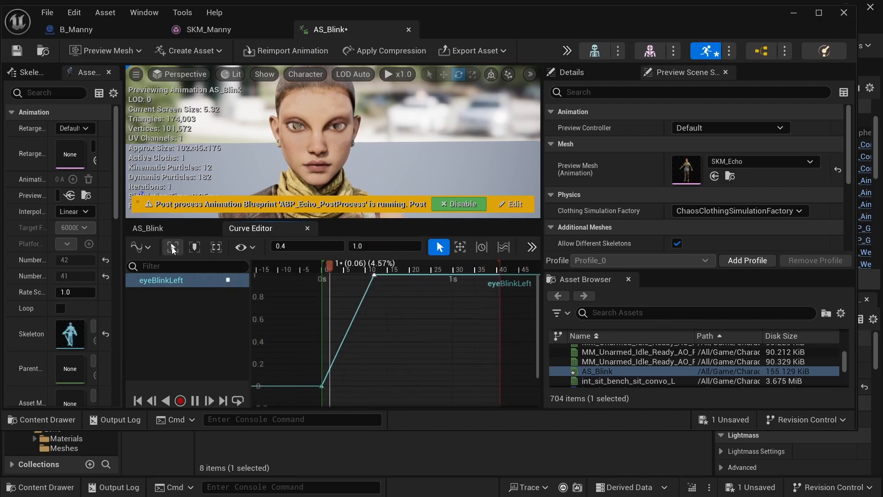
right_click_drag(346, 365, 331, 346)
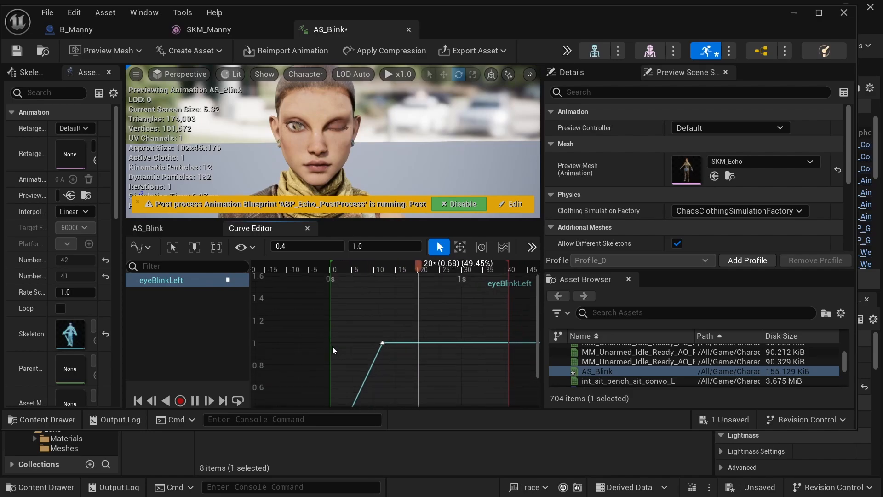
scroll(317, 321, "down", 8)
right_click_drag(330, 377, 325, 361)
left_click_drag(358, 303, 472, 382)
key("f")
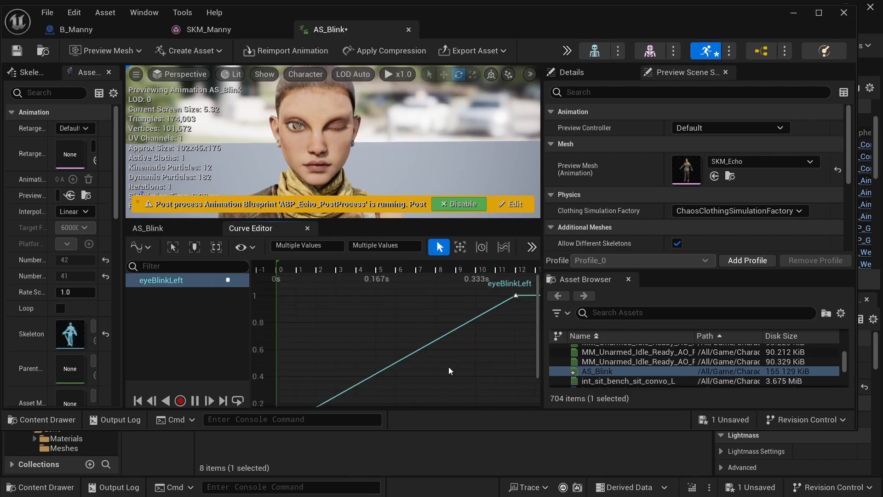
left_click_drag(380, 219, 379, 193)
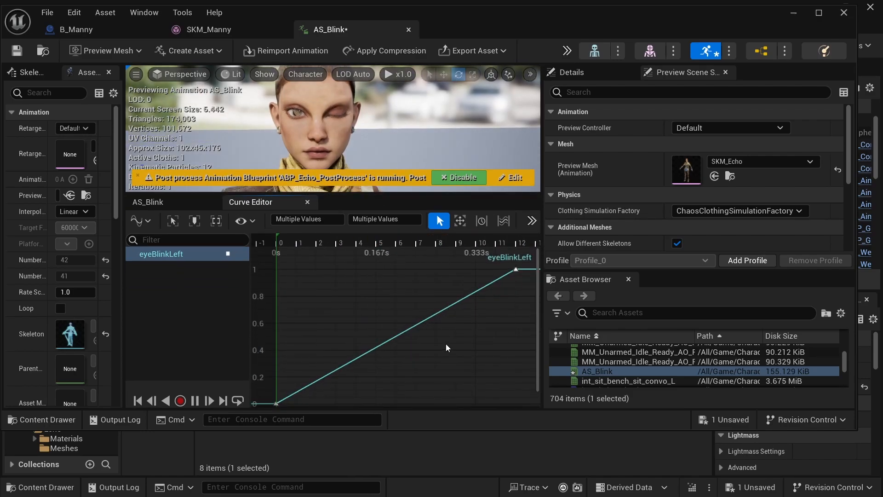
scroll(421, 329, "down", 5)
mouse_move(410, 328)
right_mouse_down()
mouse_move(421, 330)
mouse_move(396, 321)
right_mouse_up()
left_click_drag(445, 293, 361, 293)
key("ctrl+z")
left_click(449, 294)
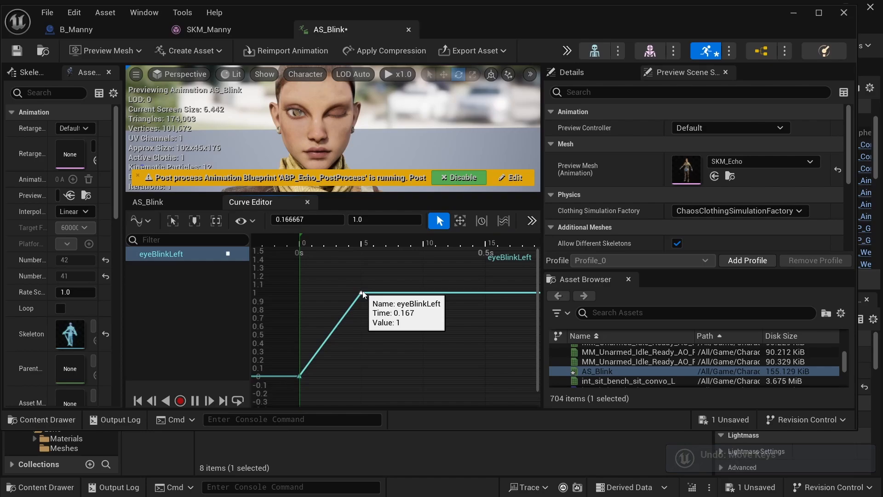
Step: Add a key at 0.233333 s with value 1 and another at 0.4 s with value 0 to the eyeBlinkLeft curve
left_click(338, 239)
left_click_drag(338, 240, 390, 276)
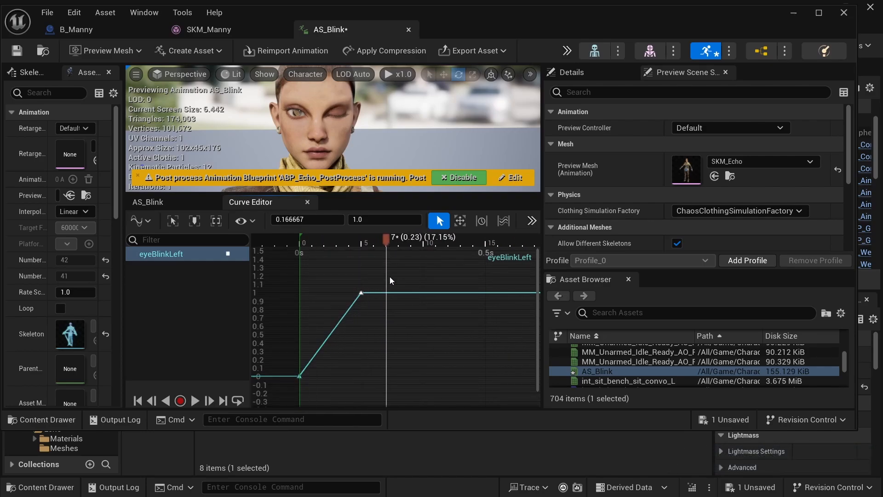
left_click(385, 292)
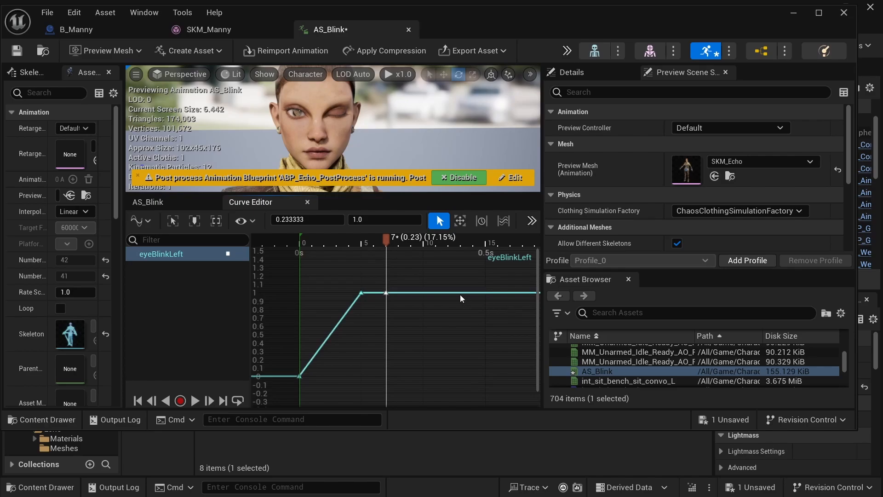
middle_click(444, 378)
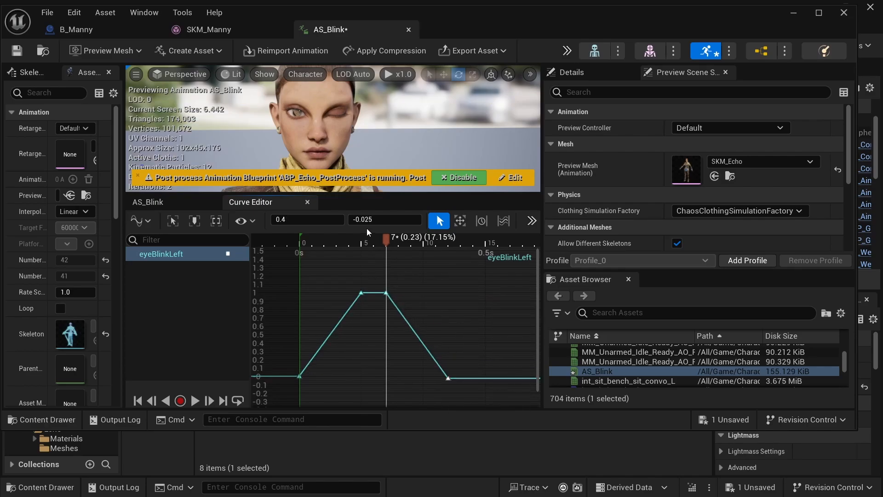
left_click_drag(383, 221, 386, 225)
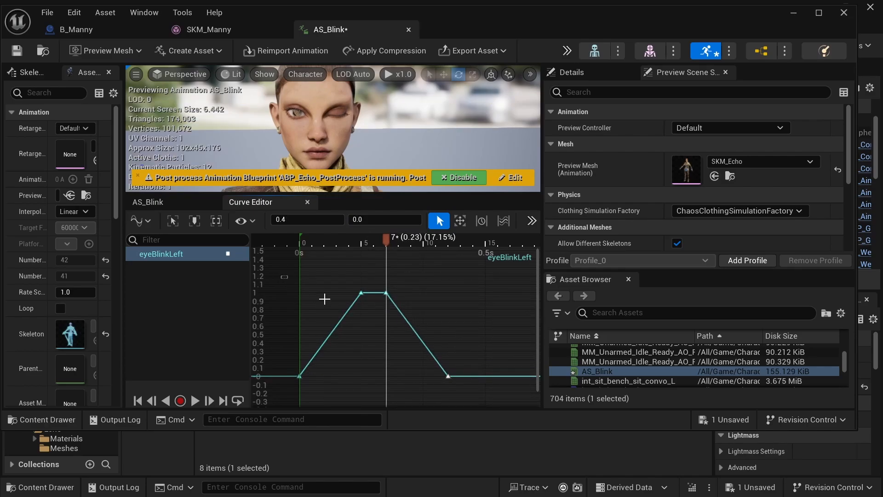
Step: Set all four curve keys to Auto interpolation and level the tangents of the two peak keys for a flat hold at 1
right_click(363, 294)
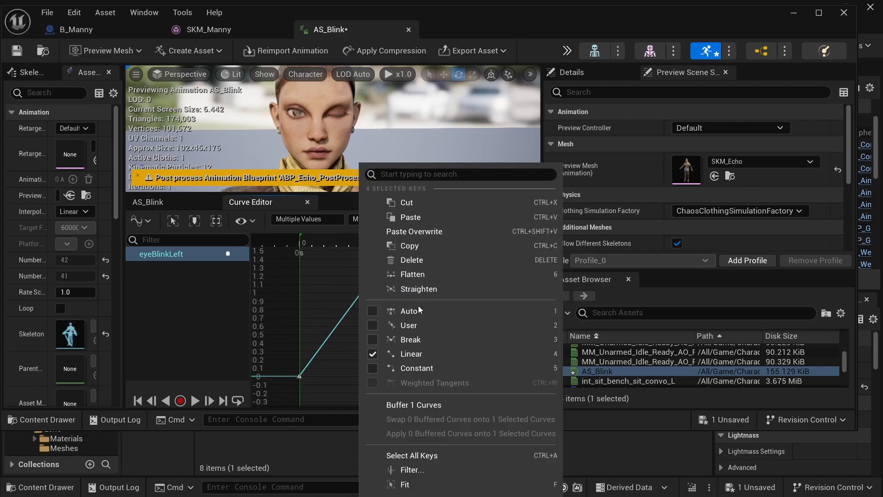
left_click(398, 311)
left_click(361, 294)
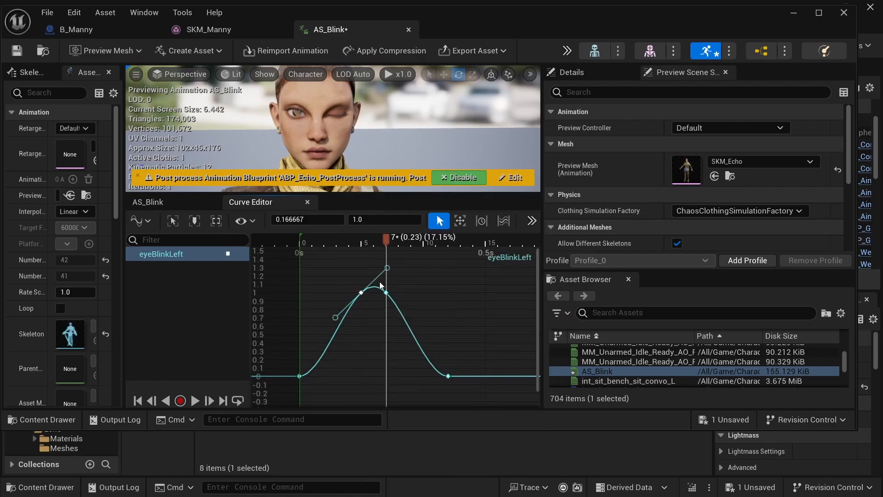
scroll(379, 281, "up", 5)
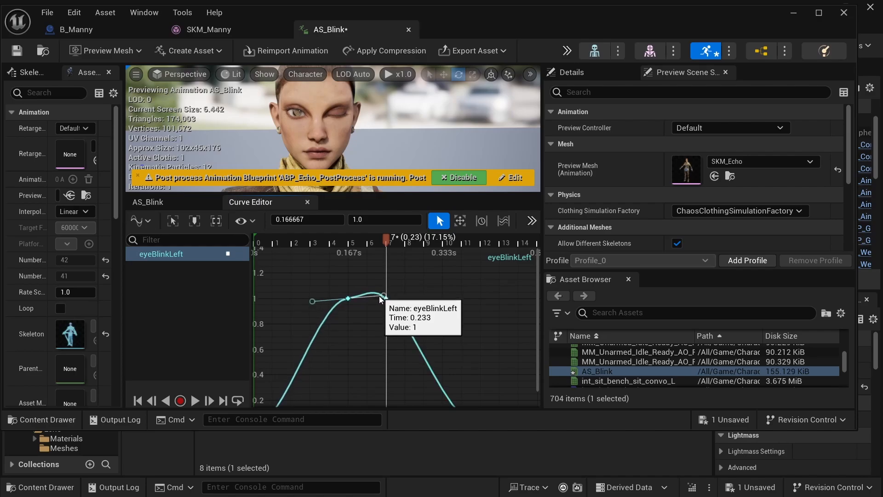
left_click(386, 299)
left_click_drag(360, 274, 352, 298)
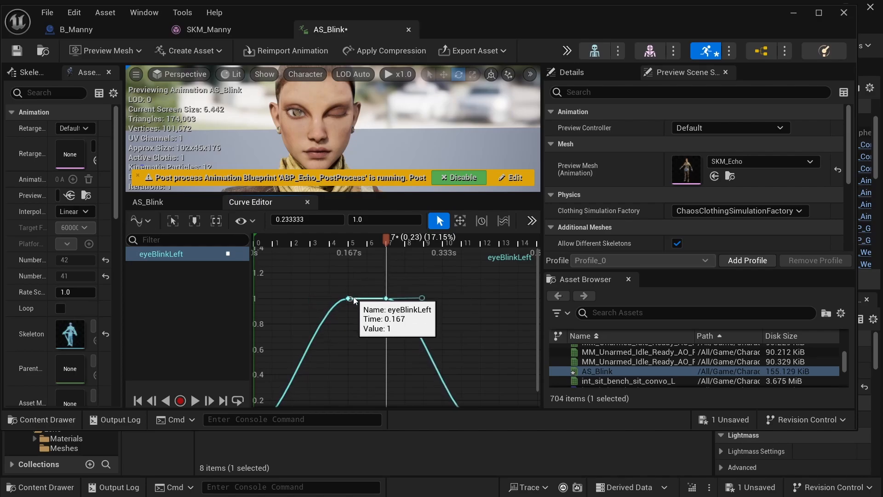
left_click(364, 325)
Step: Play the blink from frame 0 several times to examine how the left eye closes and reopens
scroll(375, 310, "down", 3)
scroll(374, 308, "down", 1)
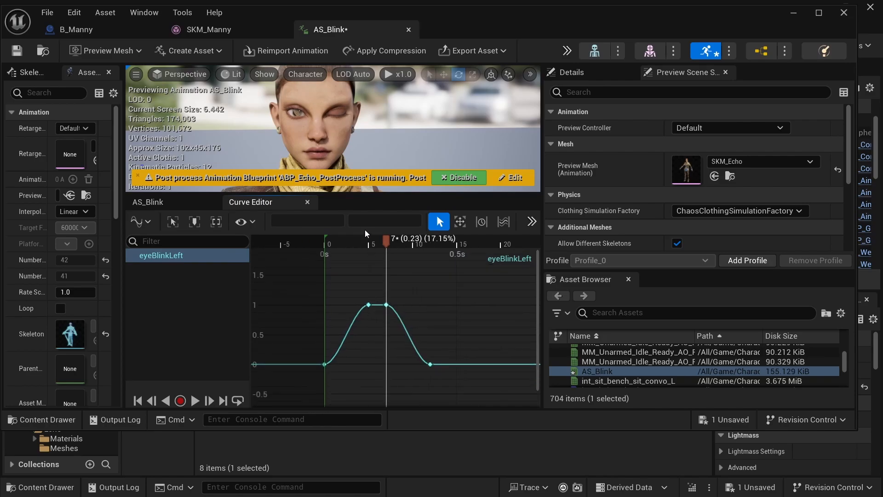
left_click_drag(364, 242, 326, 244)
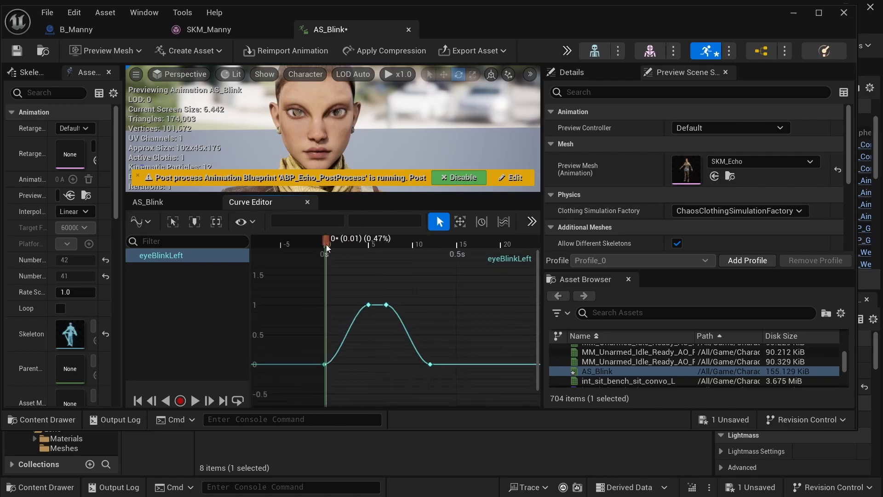
key("space")
key("space")
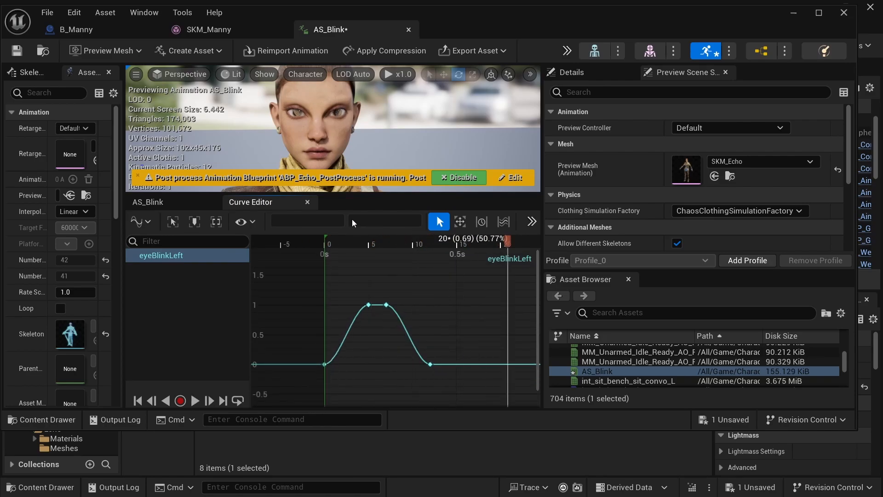
left_click_drag(347, 241, 316, 241)
key("space")
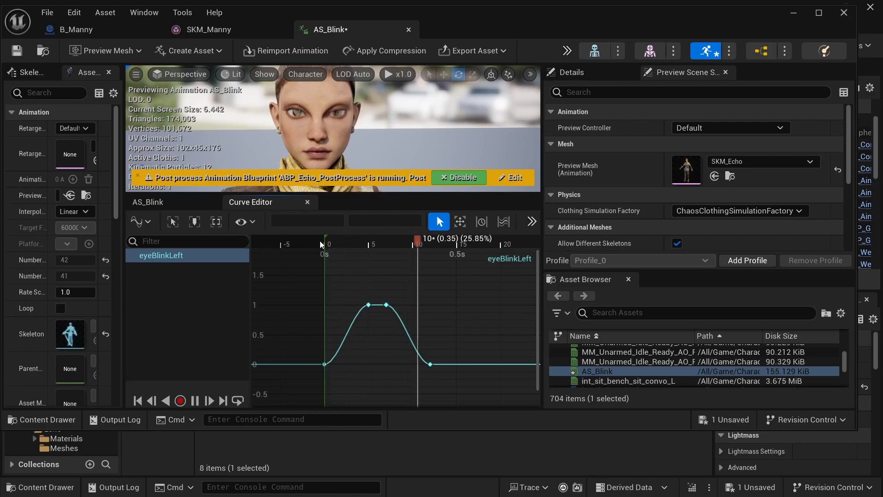
key("space")
left_click_drag(428, 245, 323, 244)
key("space")
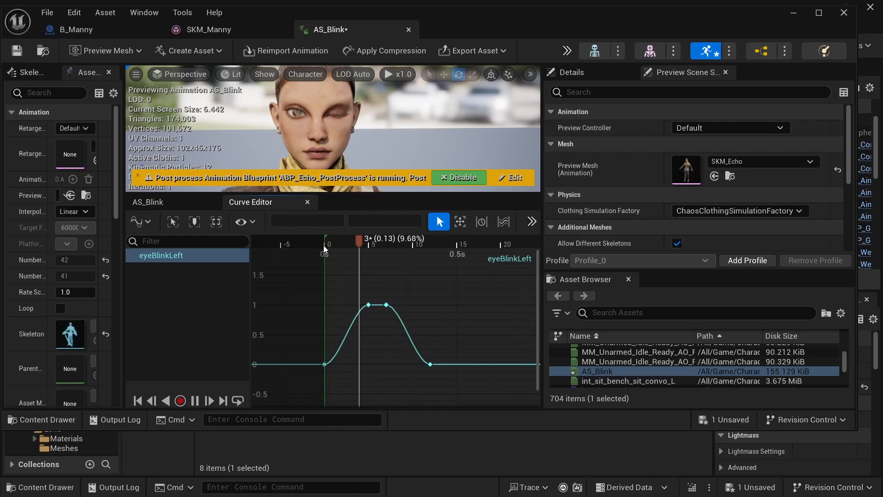
key("space")
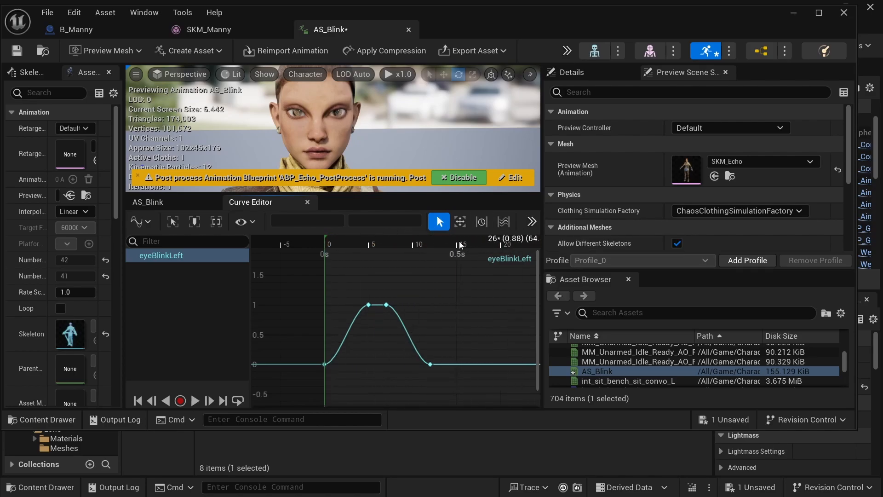
left_click_drag(459, 241, 418, 276)
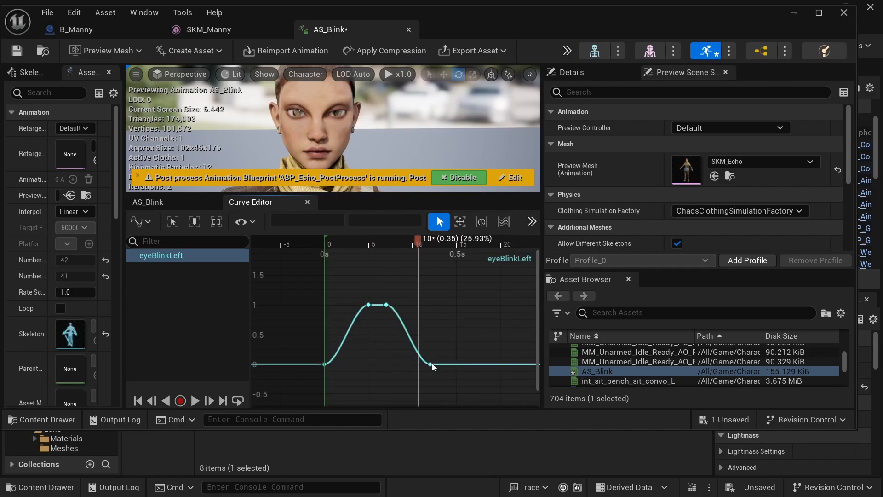
Step: Move the last curve key to 0.533333 s to slow the eye's reopening, and play the blink from the start
left_click_drag(431, 364, 467, 363)
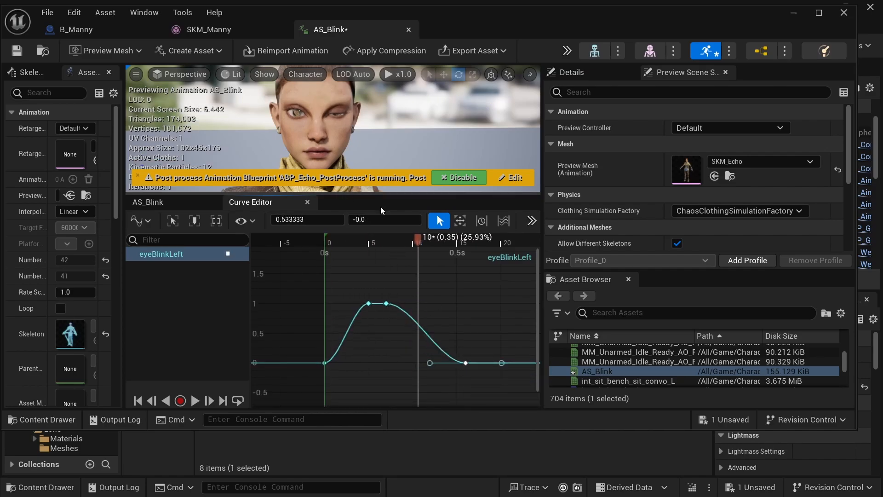
left_click_drag(418, 241, 316, 241)
key("space")
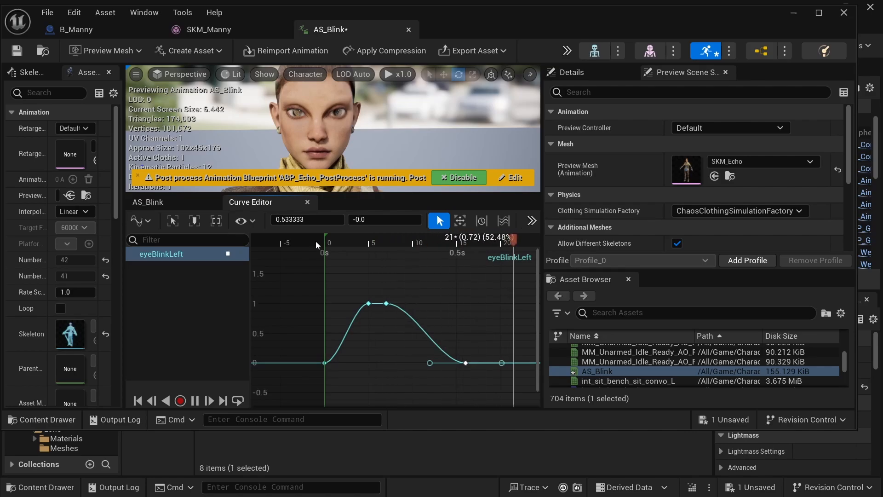
Step: Shrink all four keys in time with the Transform tool, pivoting on the first key, until the last key sits at about frame 12
left_click_drag(302, 283, 485, 381)
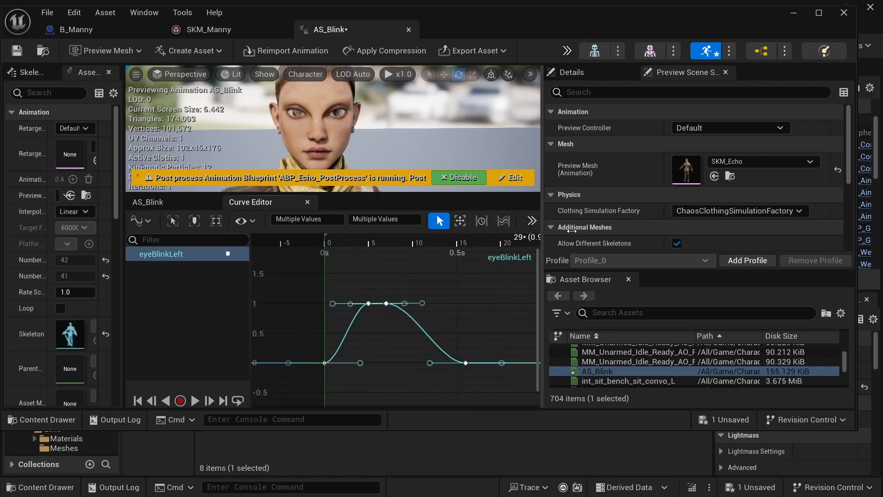
left_click_drag(543, 233, 701, 232)
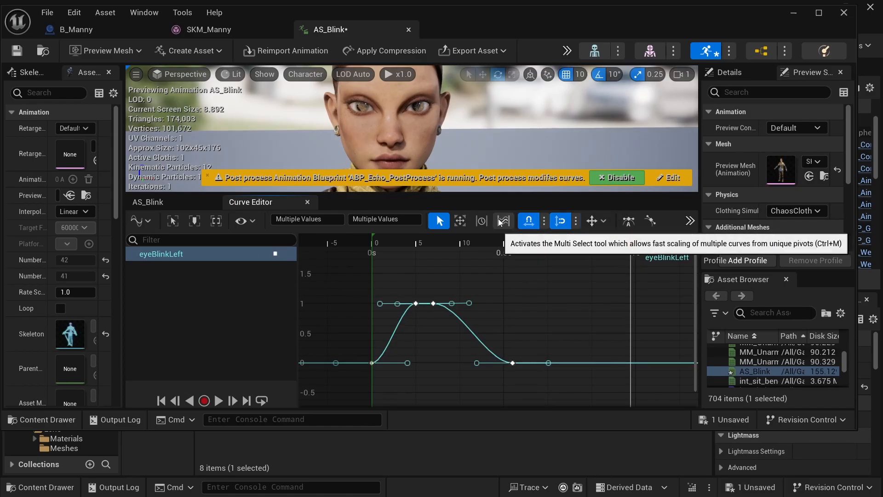
left_click(460, 221)
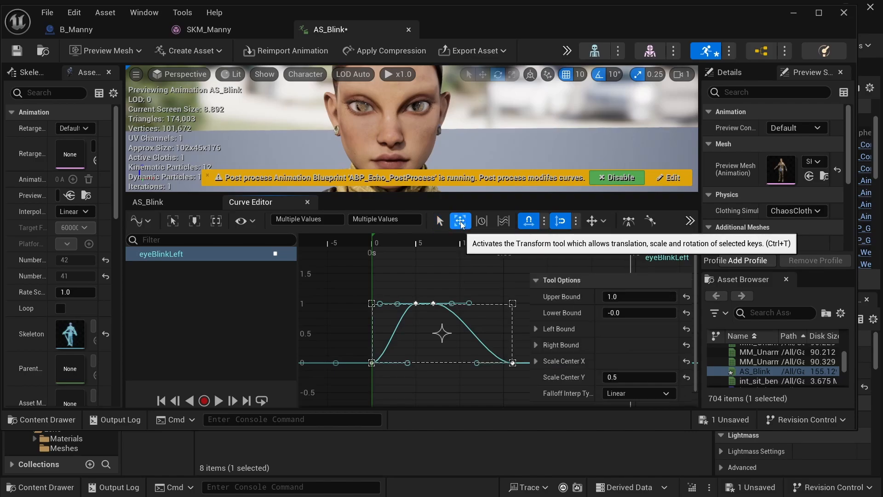
left_click_drag(440, 339, 372, 362)
left_click_drag(513, 366, 482, 366)
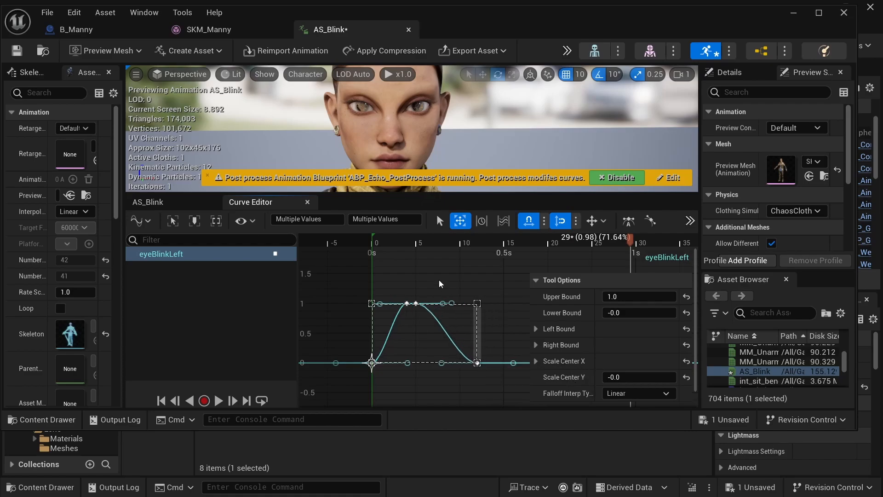
Step: Replay the shortened blink from frame 0 several times to check its speed and the closed-eye pose
left_click_drag(390, 241, 370, 242)
key("space")
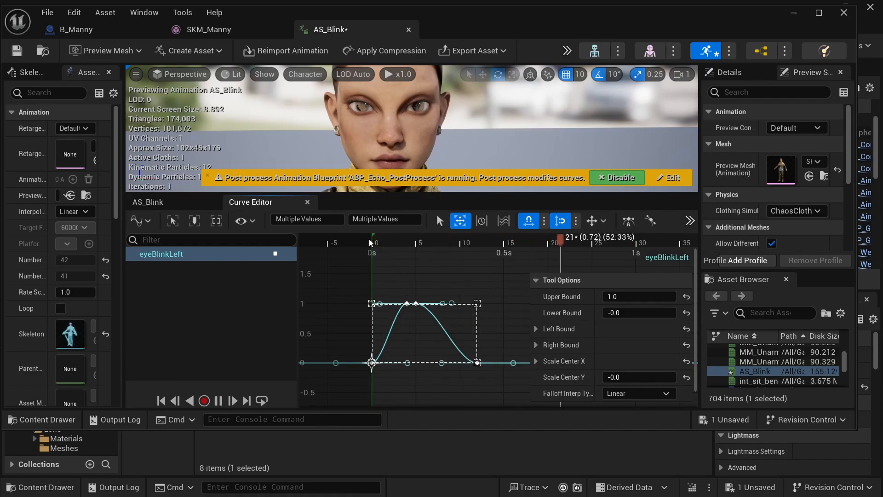
left_click(370, 241)
key("space")
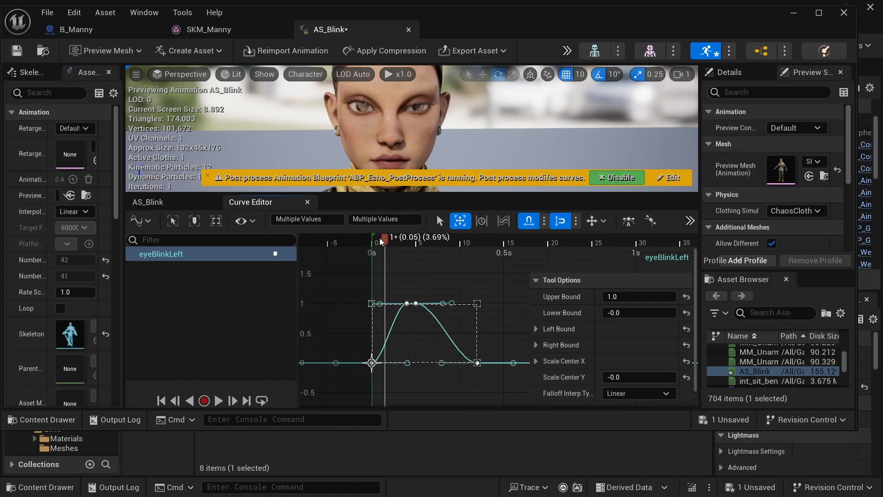
left_click(422, 242)
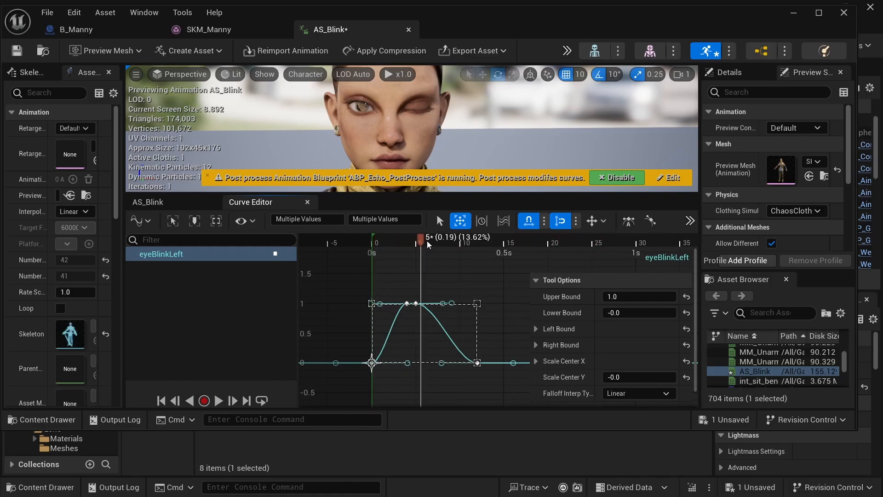
left_click(371, 243)
key("space")
key("space")
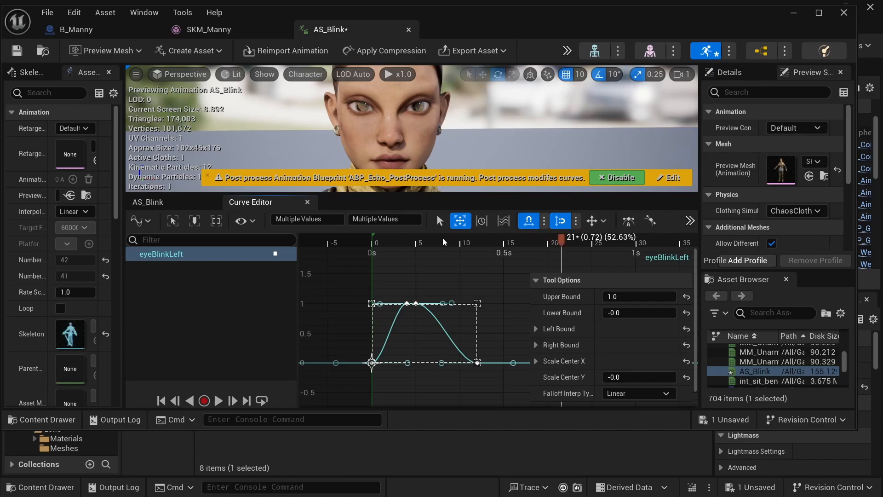
left_click_drag(430, 241, 373, 242)
key("space")
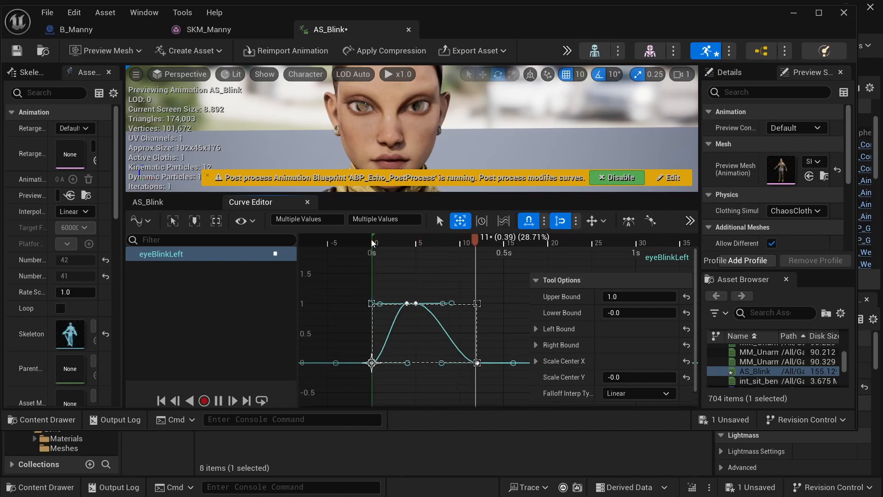
Step: Stop the blink playback, save the animation, and leave the Transform tool with all curve keys deselected
key("space")
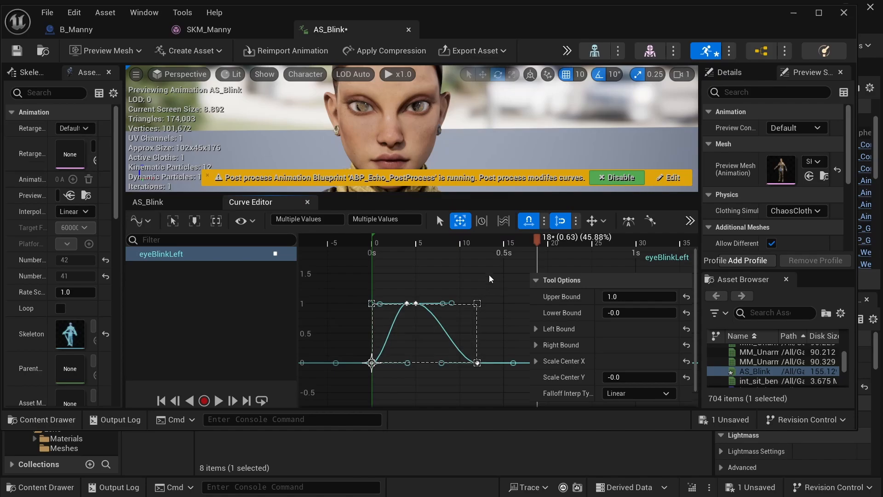
left_click(16, 51)
left_click(482, 240)
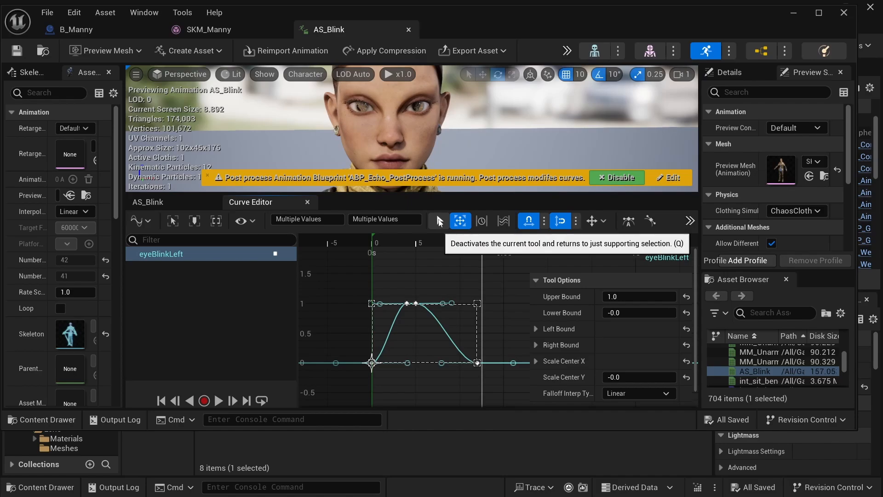
left_click(439, 222)
left_click(471, 283)
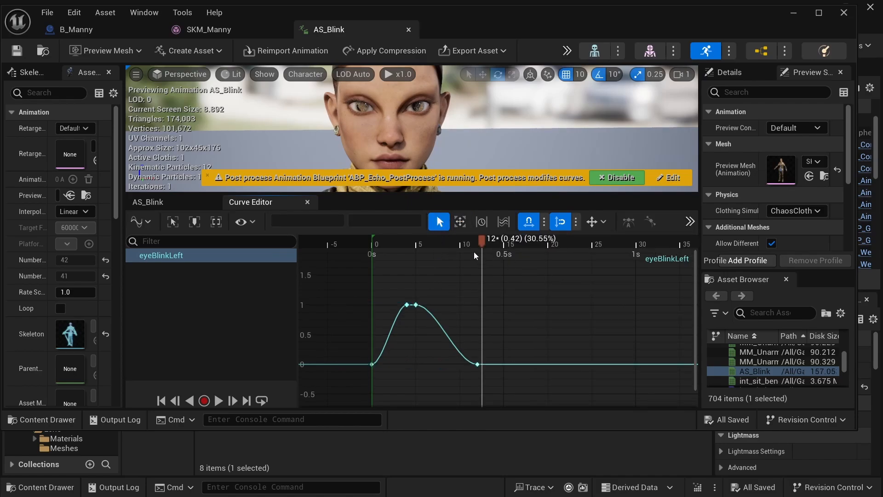
Step: Trim the animation by removing frames 14 to 42 after the blink ends, and save AS_Blink
left_click_drag(487, 247, 484, 245)
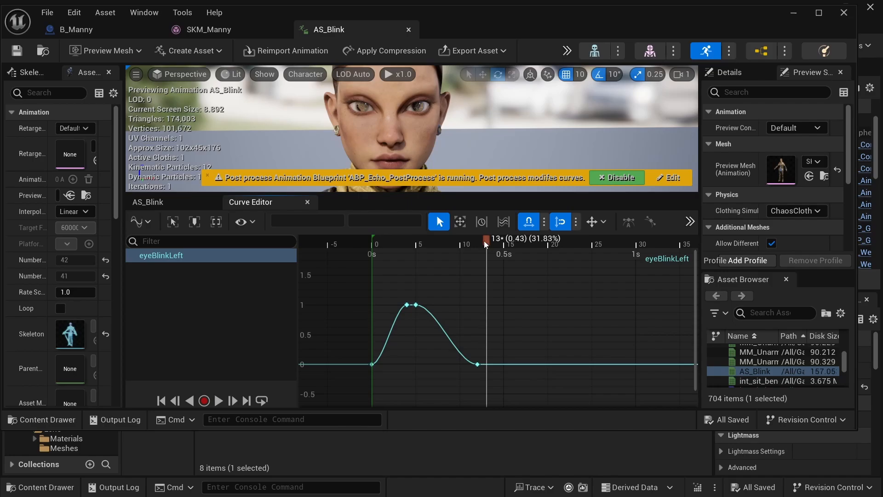
right_click(486, 241)
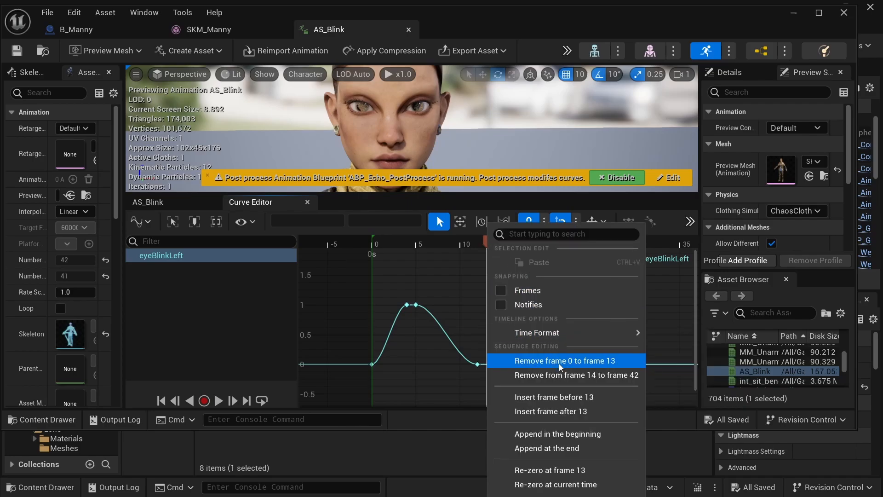
left_click(555, 376)
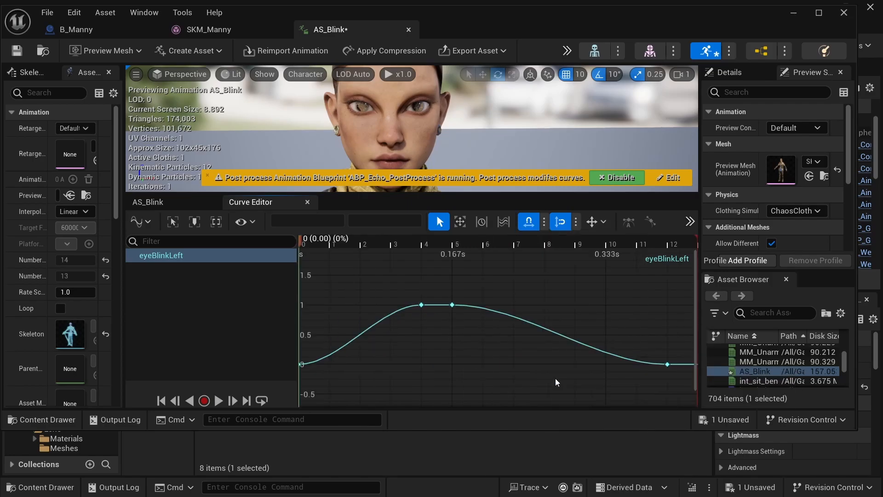
scroll(532, 280, "down", 3)
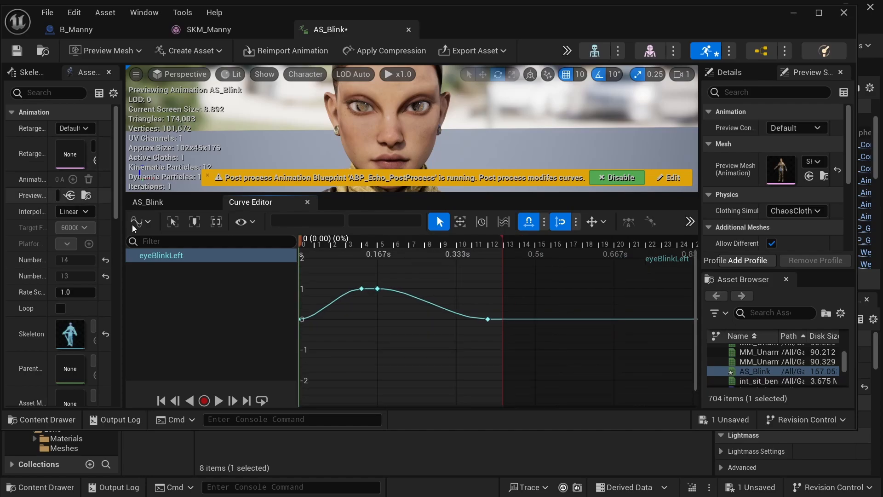
left_click(48, 12)
left_click(79, 109)
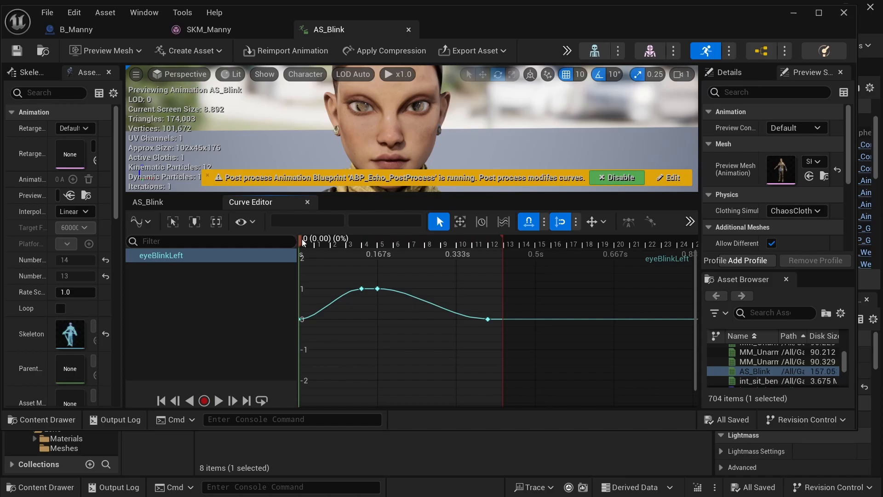
Step: Try to copy the whole eyeBlinkLeft curve track and paste it onto the eyeBlinkRight track
left_click(156, 202)
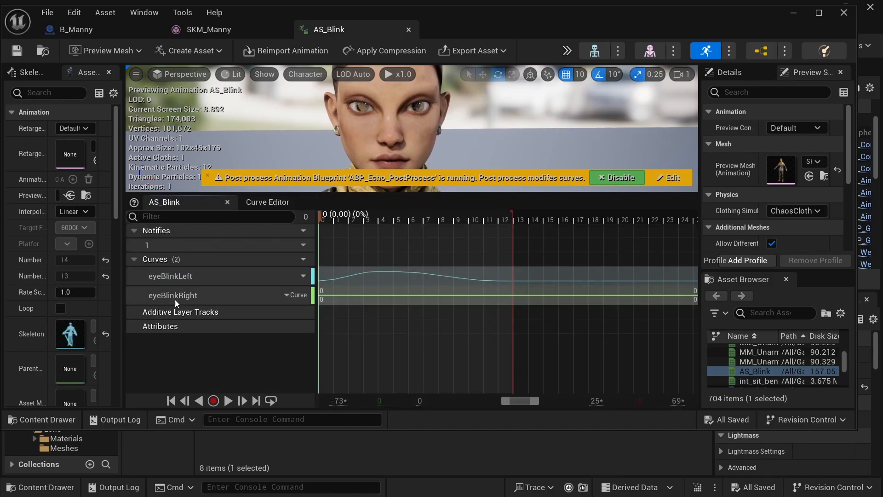
left_click(291, 276)
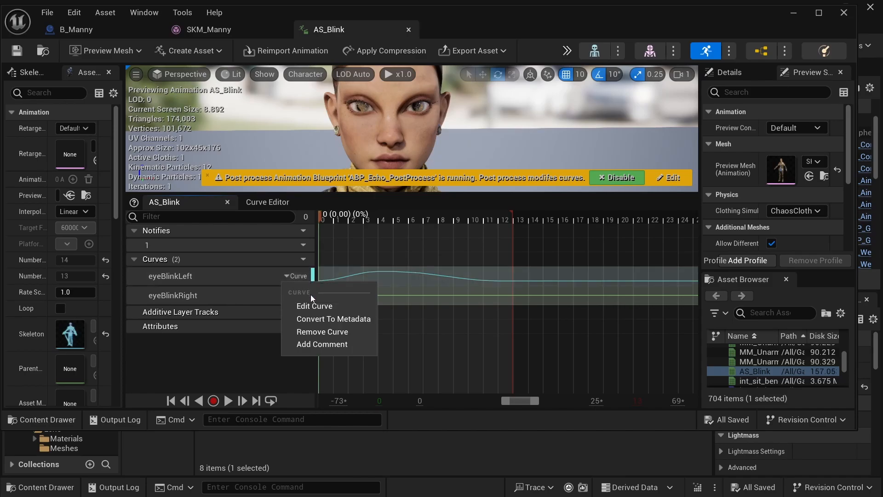
left_click(179, 277)
right_click(175, 276)
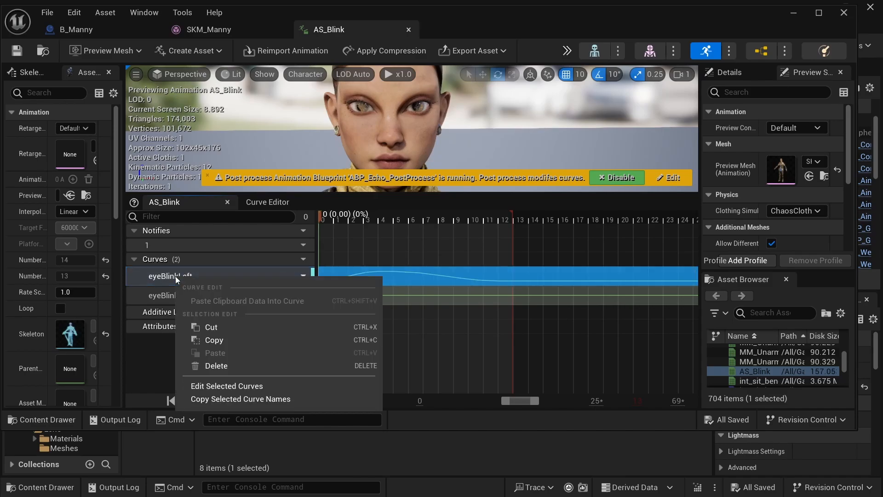
left_click(215, 340)
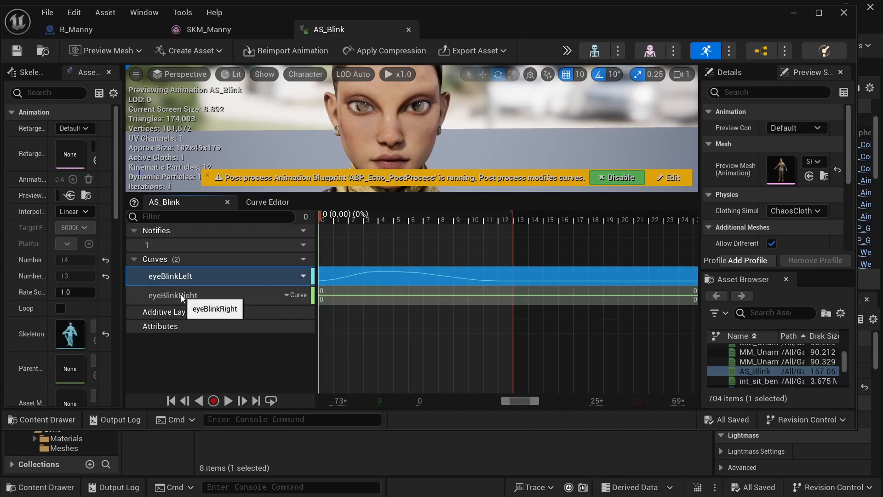
left_click(182, 296)
right_click(182, 298)
left_click(225, 371)
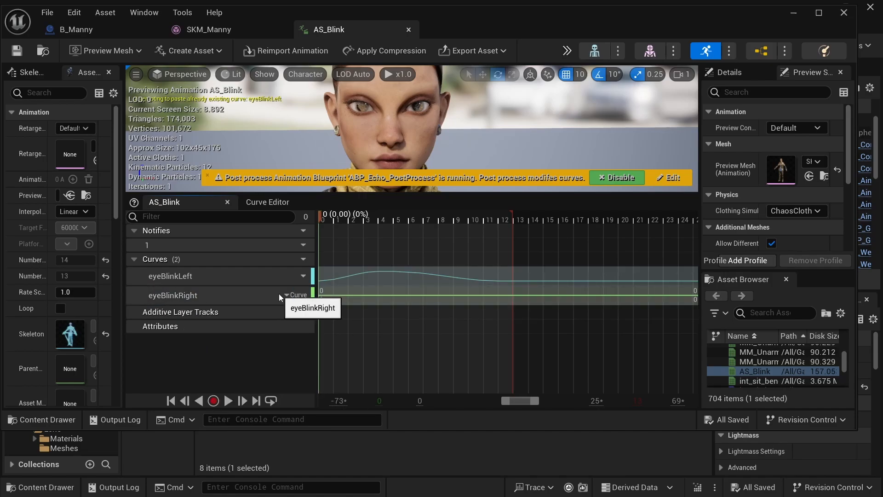
Step: Copy all keys of the eyeBlinkLeft curve and open the eyeBlinkRight curve for editing alongside it
double_click(189, 275)
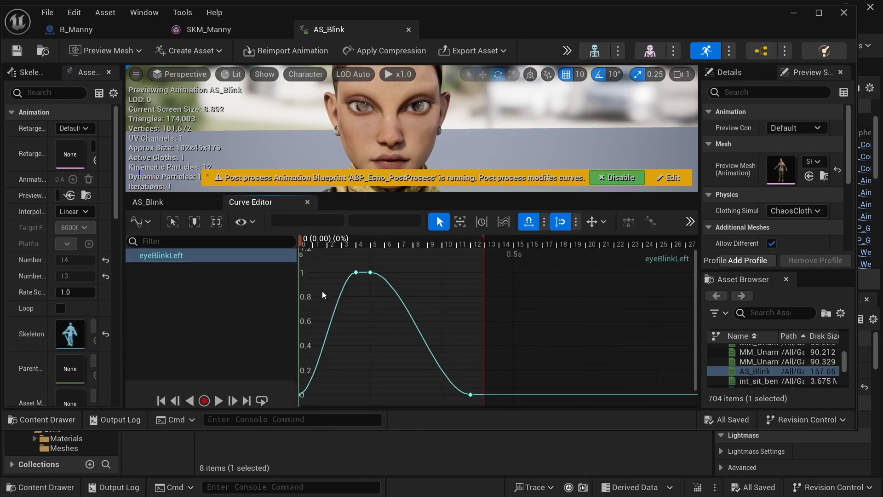
left_click_drag(222, 429, 222, 429)
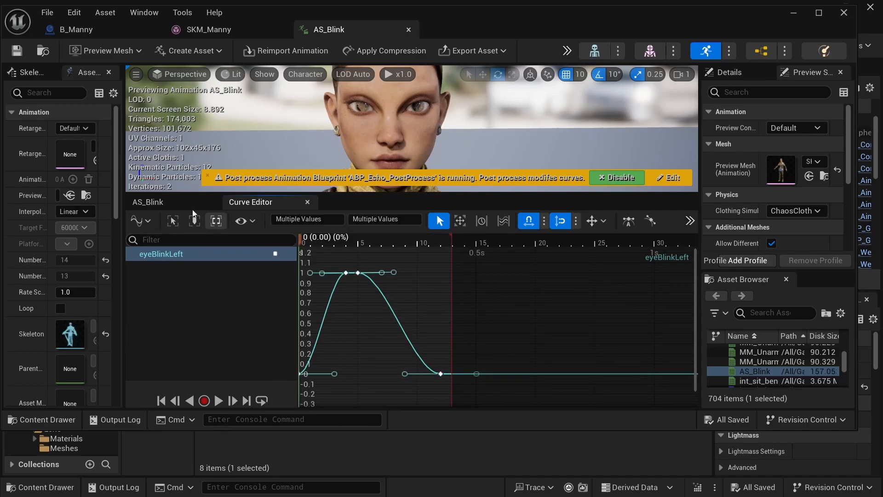
left_click(182, 203)
left_click(187, 297)
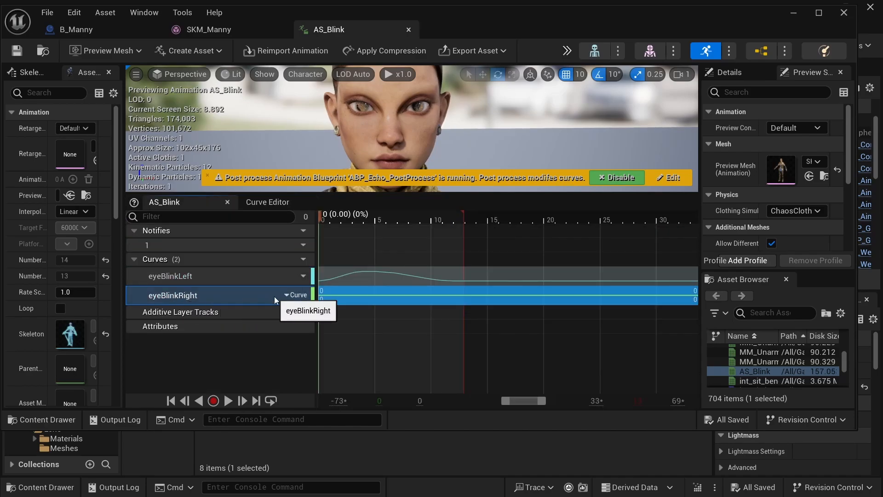
double_click(188, 298)
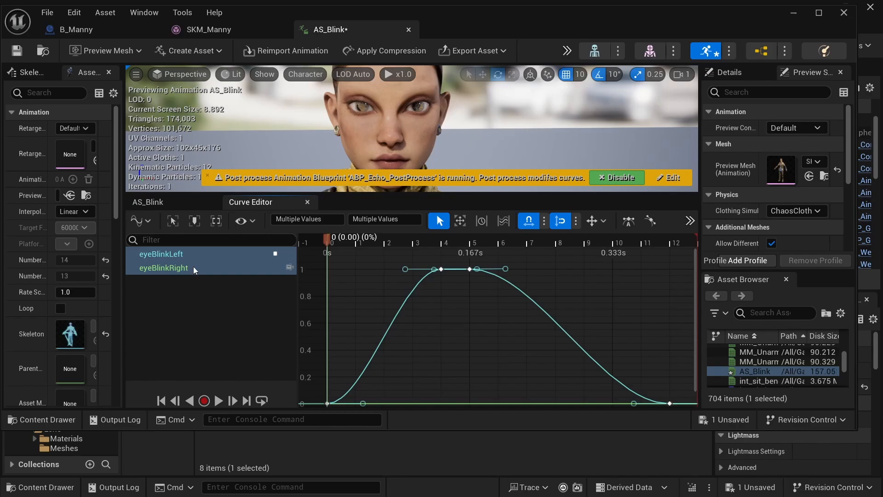
Step: Paste the copied blink keys onto the eyeBlinkRight curve
left_click(206, 252)
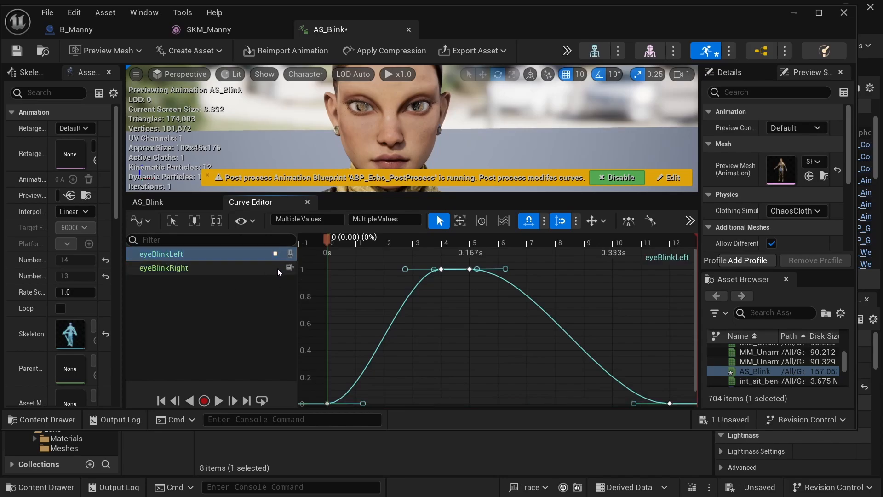
left_click(202, 268)
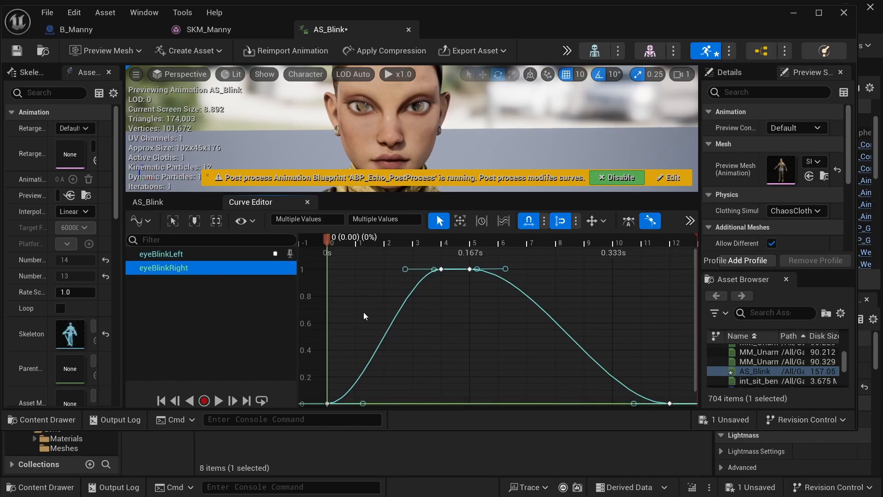
scroll(459, 360, "down", 4)
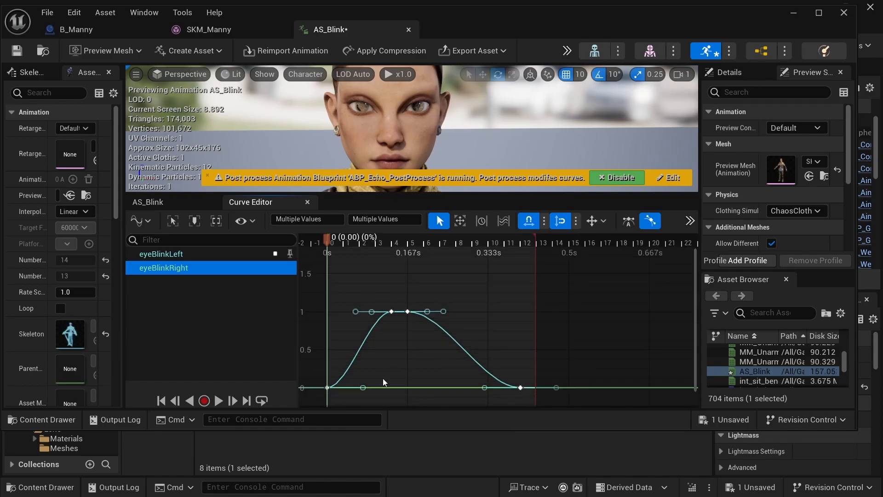
key("f")
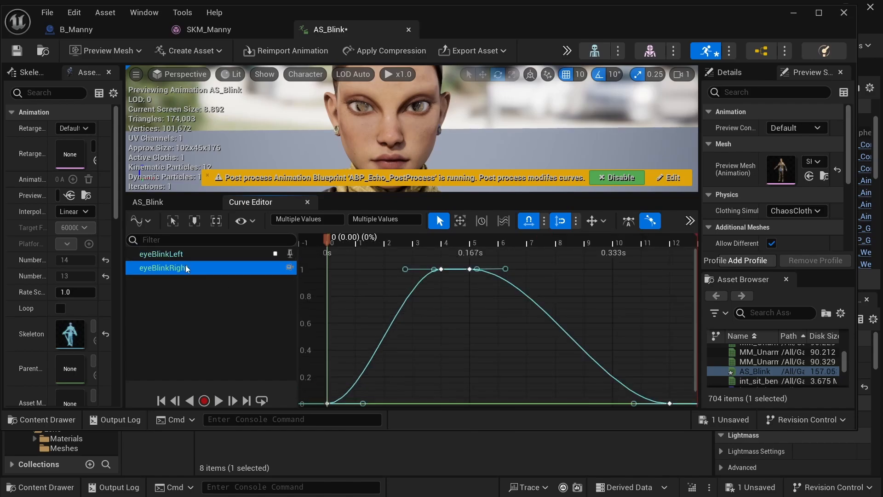
right_click(398, 402)
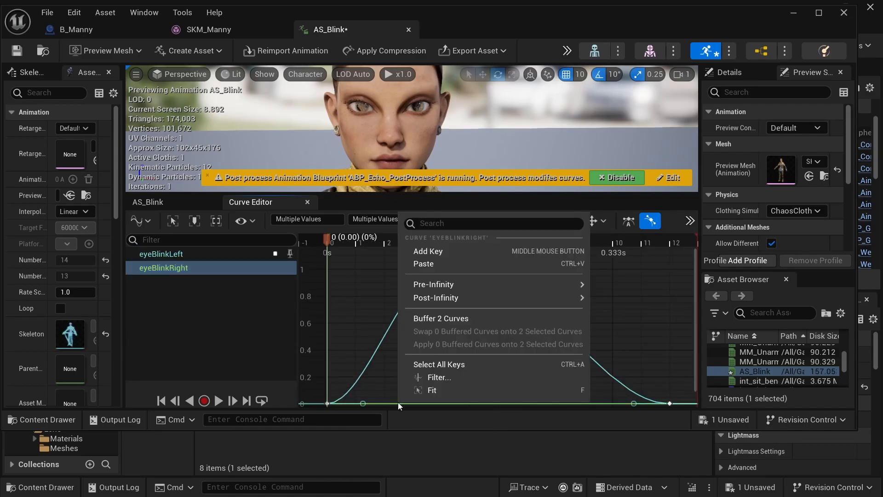
left_click(434, 264)
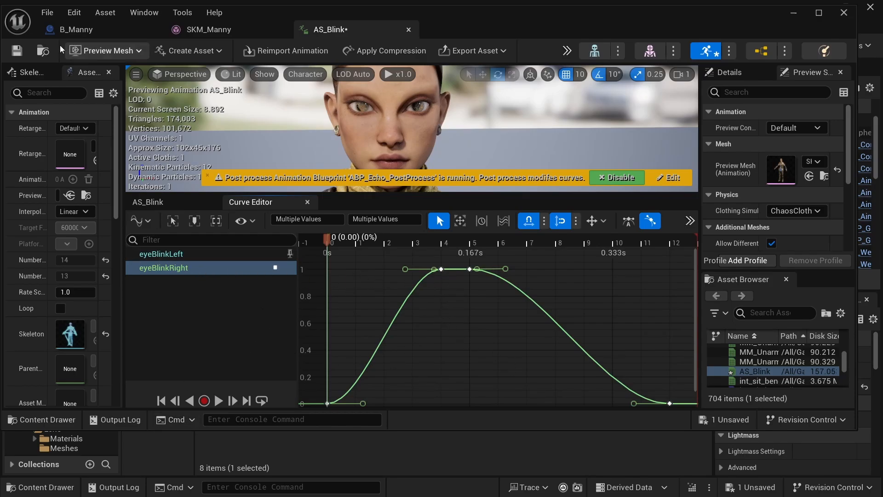
Step: Save the animation and play it to check the blink with both eyes
left_click(50, 14)
left_click(72, 108)
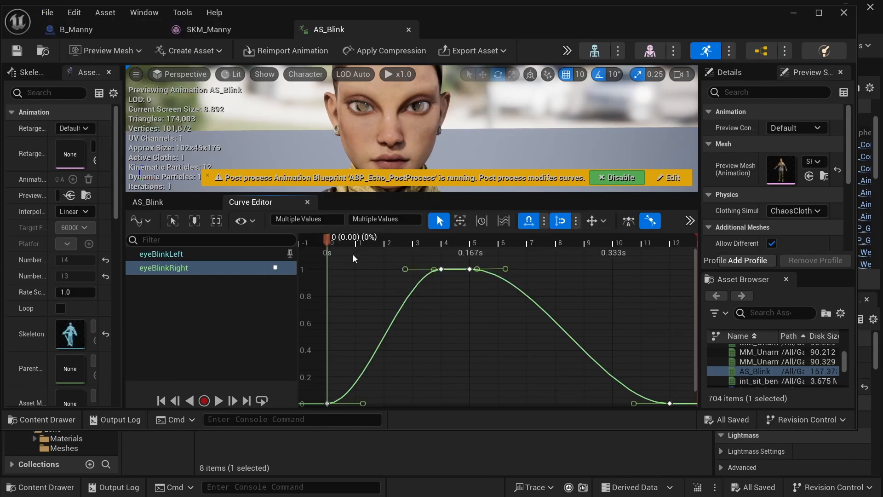
key("space")
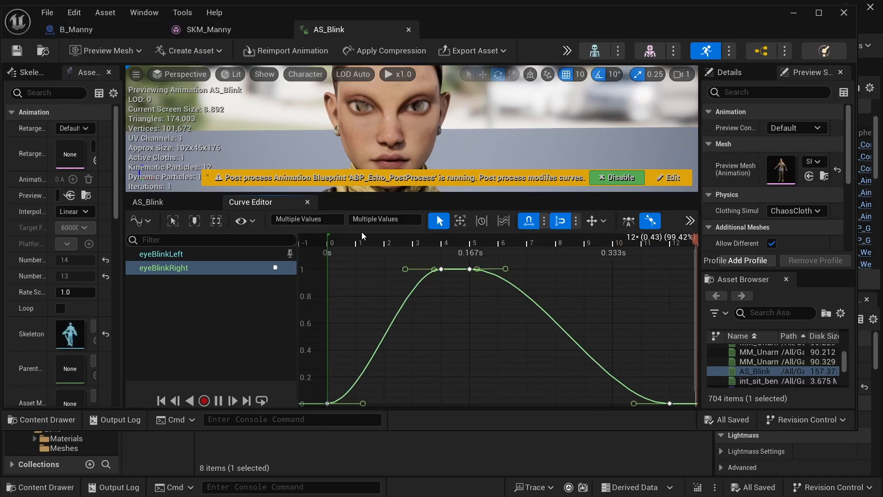
key("space")
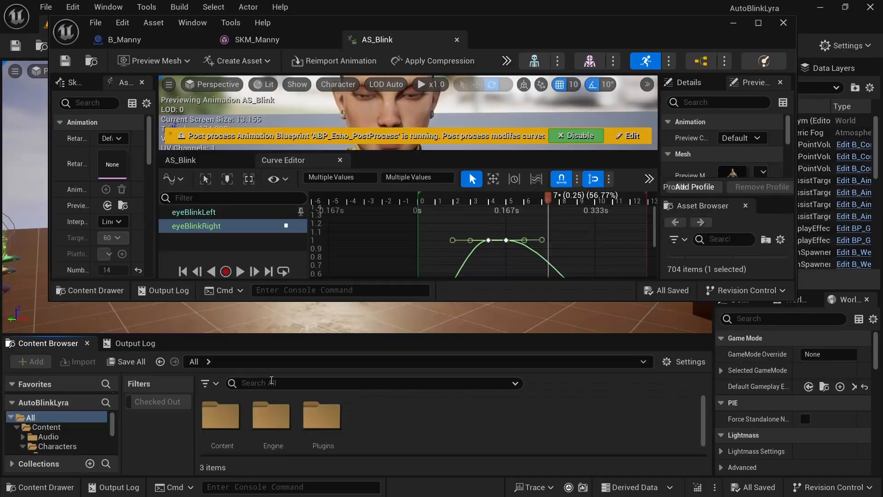
Step: Search the project content for ABP_Mannequin, open the ABP_Mannequin_Base animation blueprint, and show its AnimGraph
left_click(317, 382)
type("ABP_Mannequin")
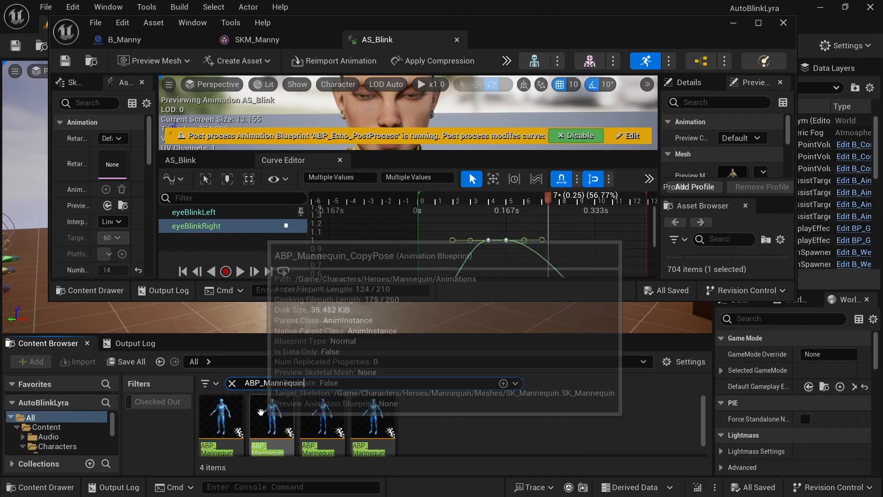
double_click(222, 414)
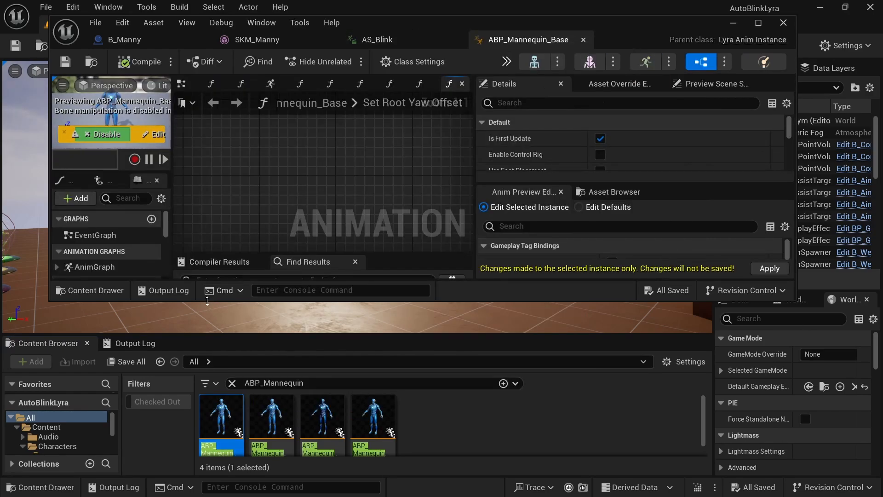
left_click_drag(208, 301, 208, 428)
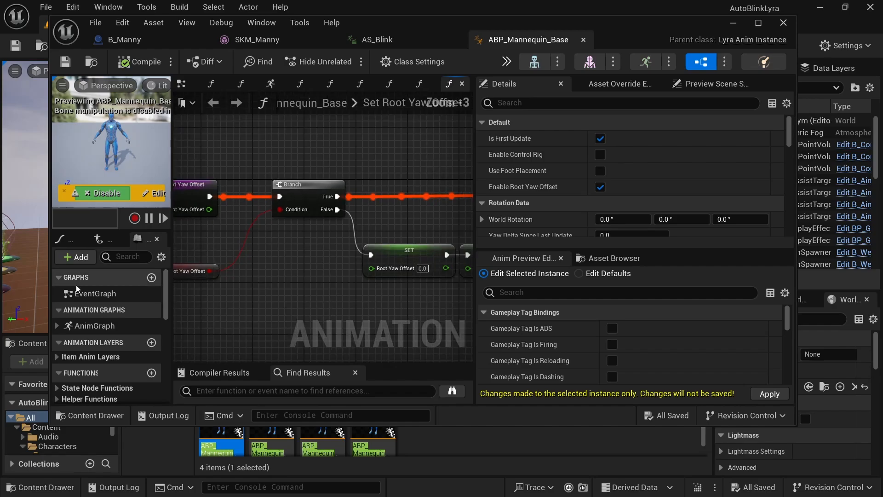
double_click(95, 325)
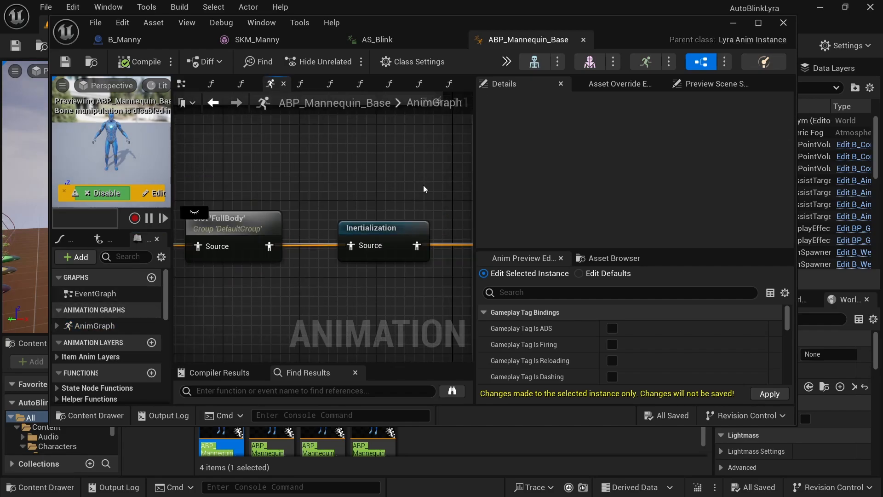
Step: Move the Output Pose node farther from the Control Rig node to make room at the end of the AnimGraph
right_click_drag(423, 186, 248, 165)
scroll(423, 218, "down", 4)
right_click_drag(423, 219, 259, 209)
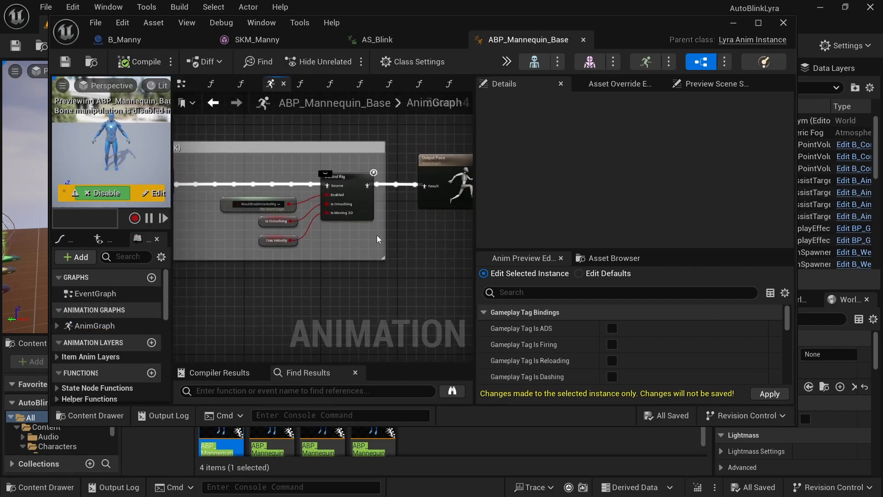
right_click_drag(377, 239, 200, 247)
left_click_drag(279, 176, 439, 177)
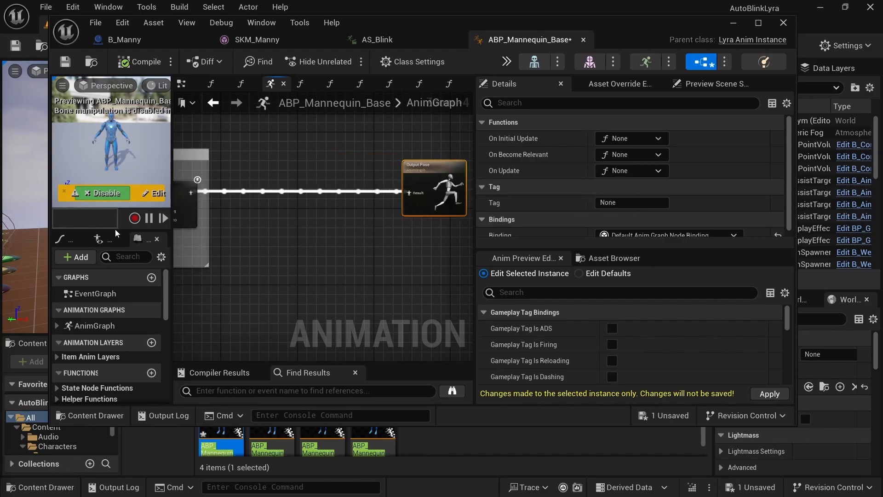
Step: Enlarge the blueprint's preview viewport and set its preview mesh to SKM_Echo
left_click_drag(115, 230, 116, 297)
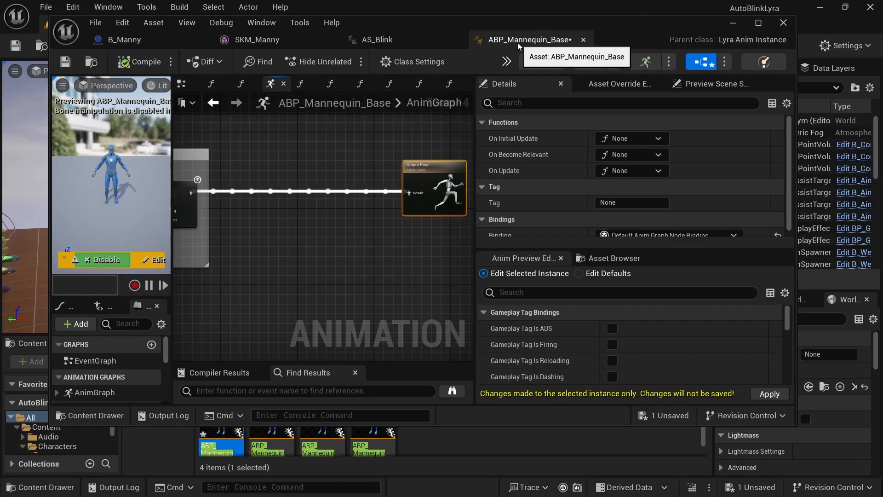
left_click(694, 84)
left_click(696, 173)
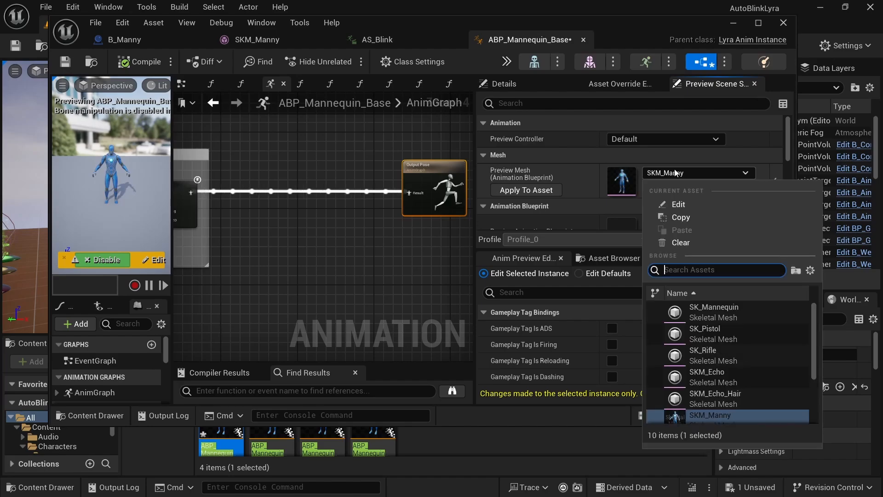
left_click(706, 380)
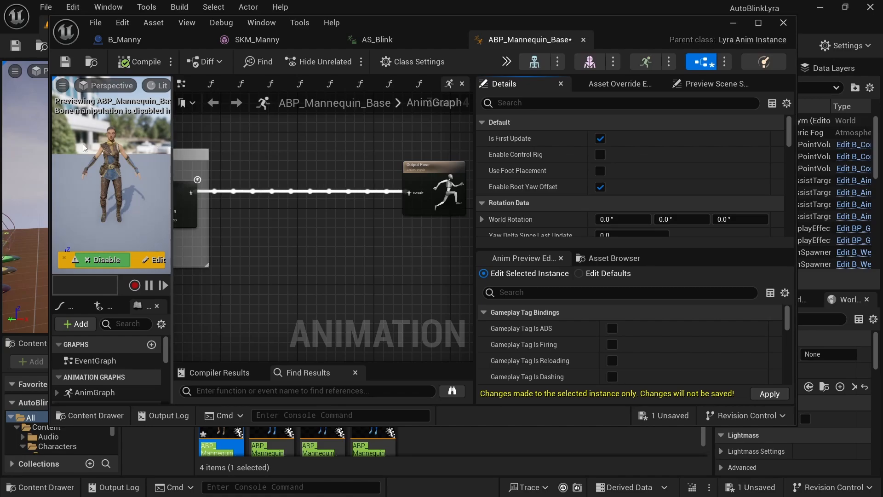
Step: Frame the character's face close up in the preview viewport and widen the viewport
scroll(84, 147, "up", 4)
right_click_drag(83, 147, 113, 87)
key("w")
key("s")
key("w")
key("w")
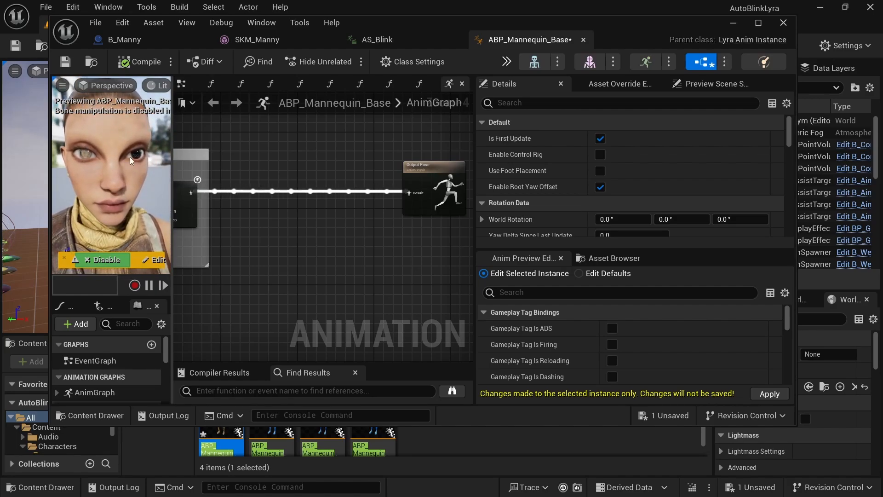
left_click_drag(170, 133, 189, 132)
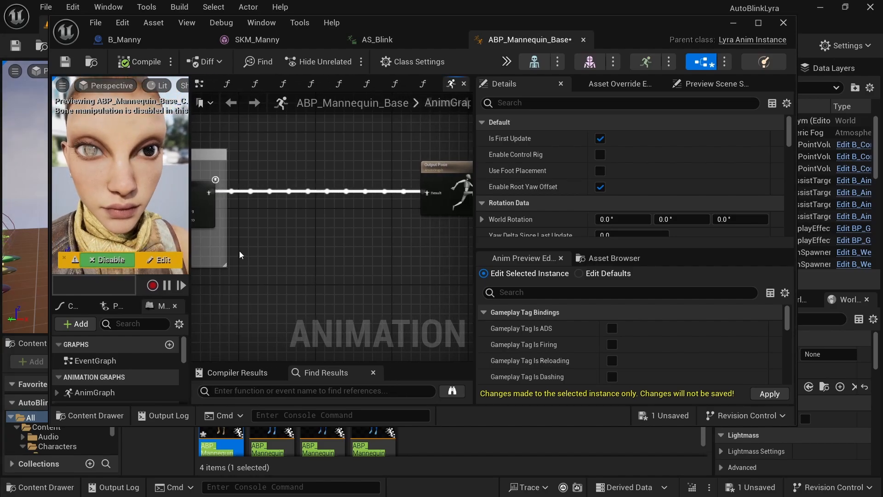
Step: Widen the AnimGraph area and close the B_Manny asset
left_click_drag(476, 231, 532, 231)
right_click_drag(320, 264, 338, 277)
scroll(334, 266, "up", 1)
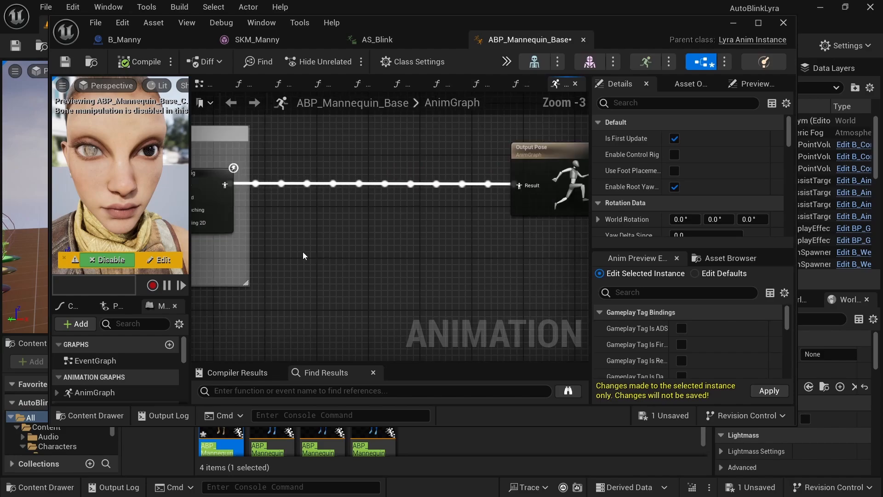
right_click(294, 248)
key("Escape")
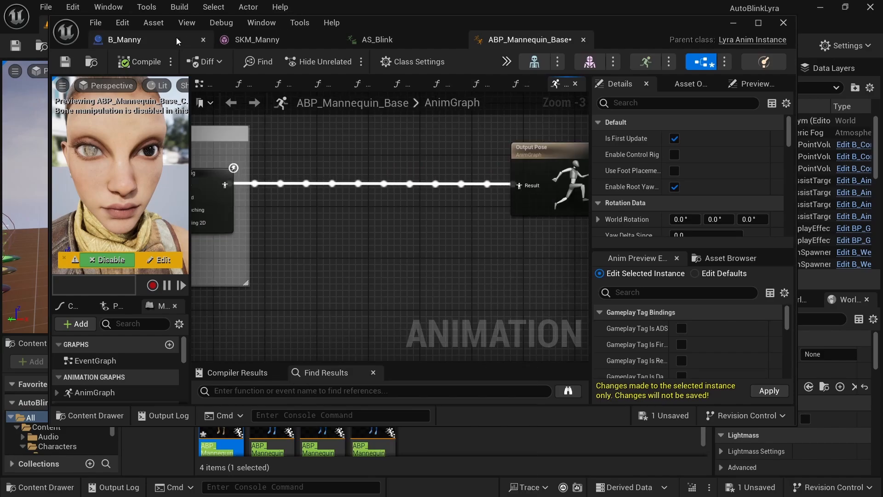
left_click(202, 40)
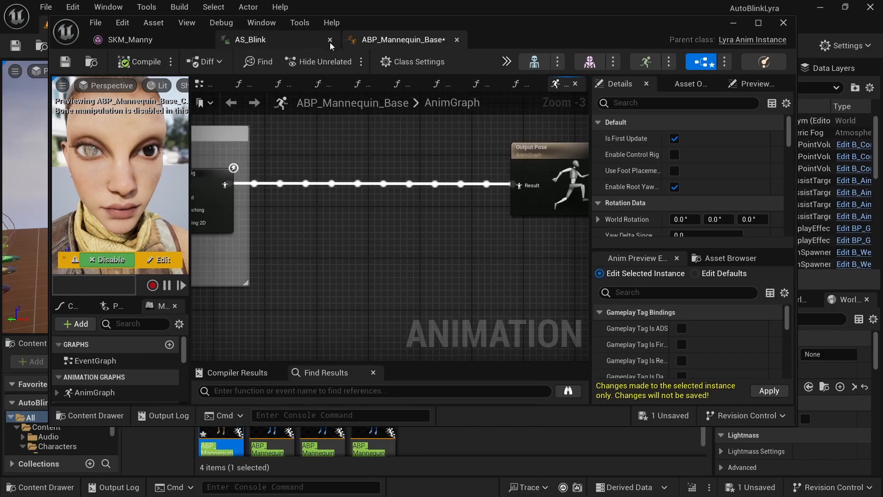
Step: Add a Sequence Player node below the link between the Control Rig and Output Pose nodes
right_click(297, 271)
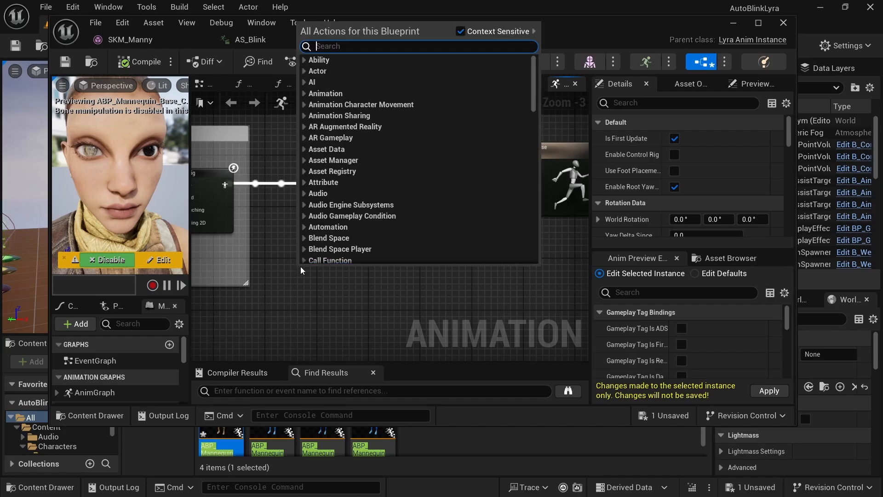
type("seuq")
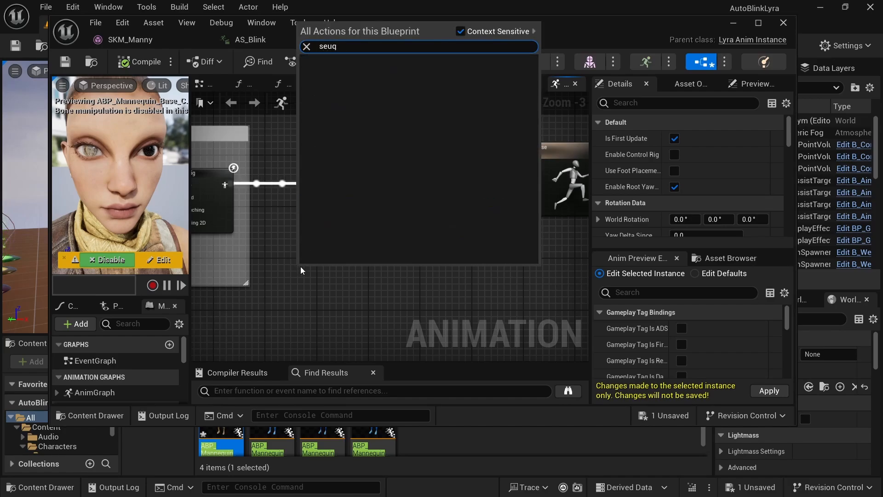
key("BackSpace")
key("BackSpace")
key("BackSpace")
type("equence")
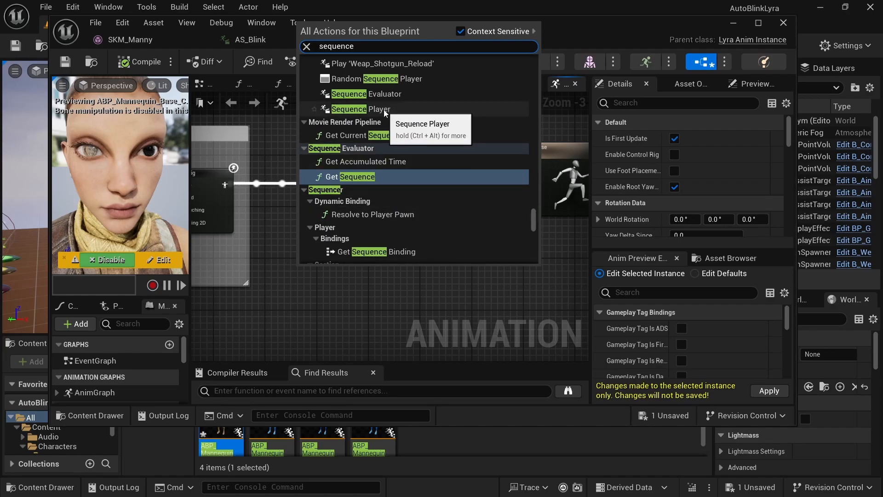
left_click(356, 110)
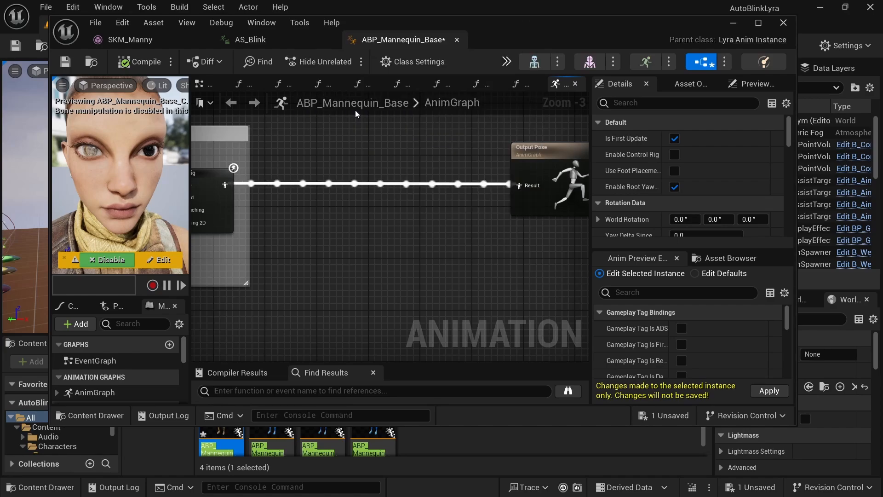
scroll(355, 269, "up", 3)
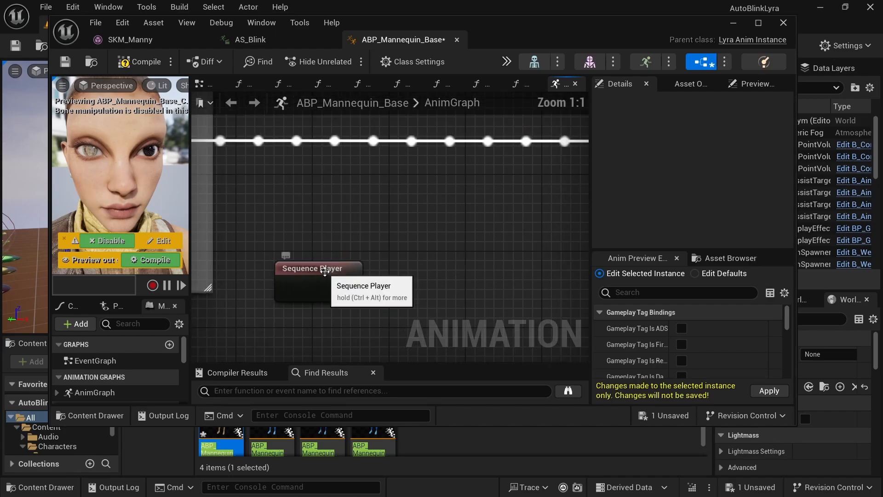
left_click_drag(354, 272, 349, 231)
Step: Enlarge the details area and assign the AS_Blink animation as the Sequence Player's sequence
left_click_drag(591, 210, 452, 213)
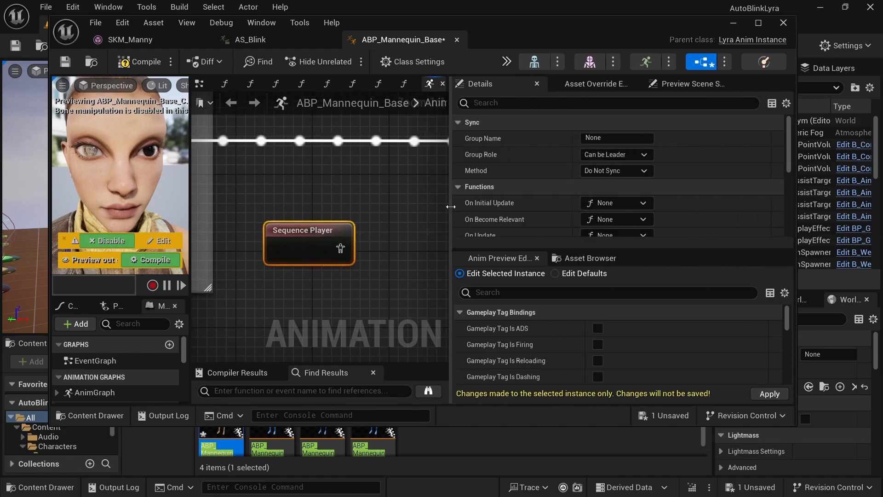
left_click_drag(519, 248, 520, 325)
scroll(569, 186, "down", 4)
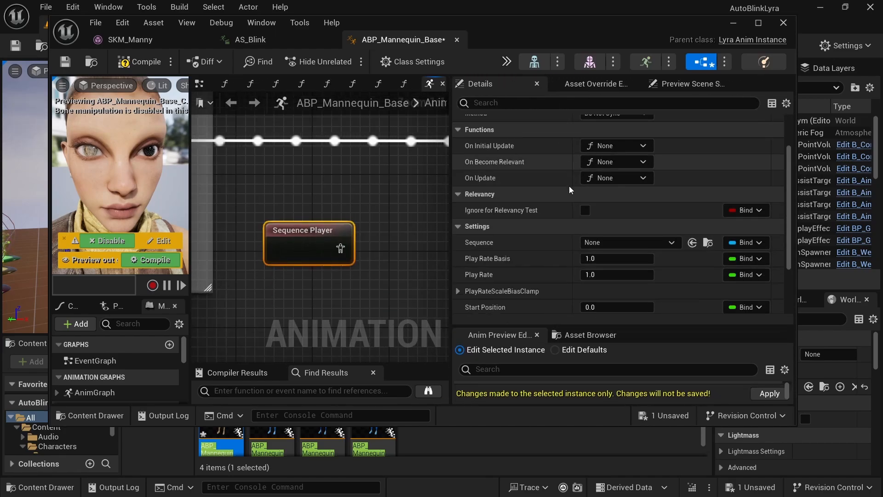
left_click(622, 205)
type("Blink")
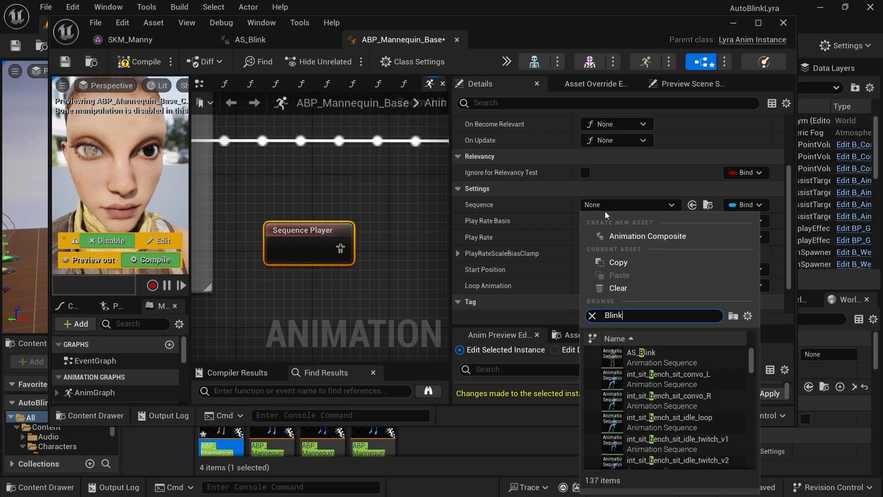
left_click(638, 357)
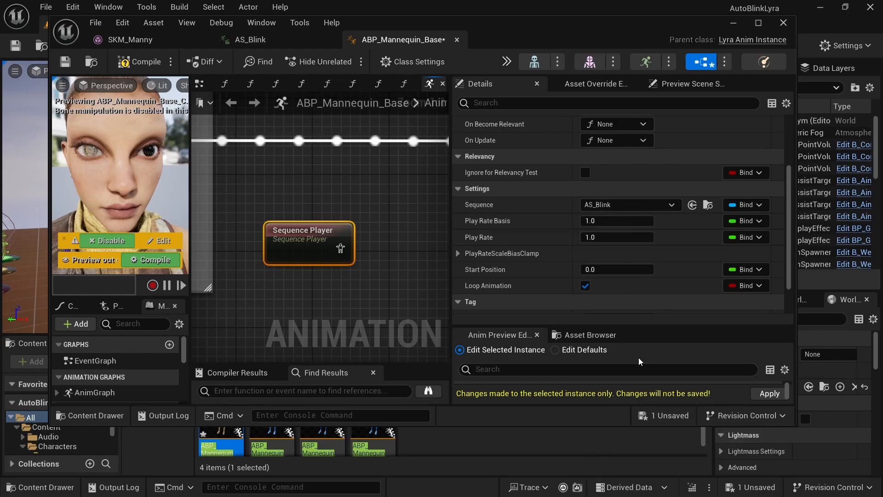
Step: Connect the AS_Blink player directly to the Output Pose result and compile to preview the blink alone
left_click(365, 210)
right_click_drag(385, 236, 298, 282)
scroll(317, 222, "down", 2)
scroll(339, 279, "down", 1)
left_click_drag(236, 305, 422, 226)
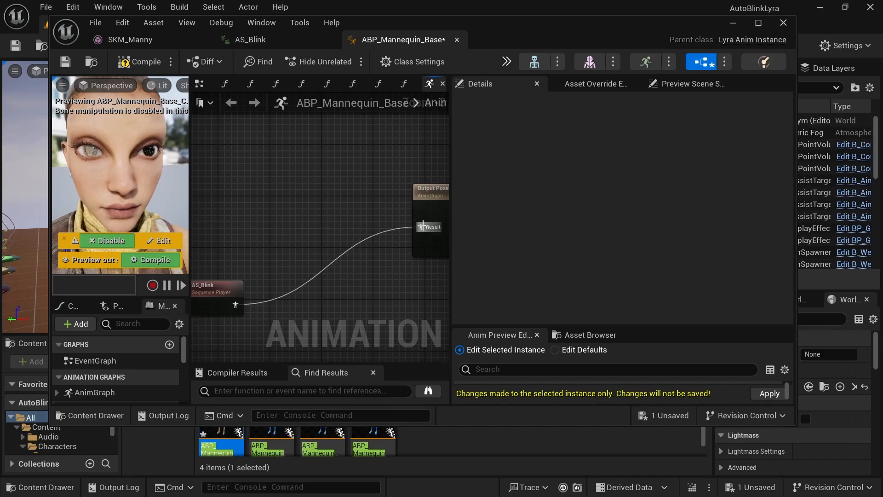
key("F7")
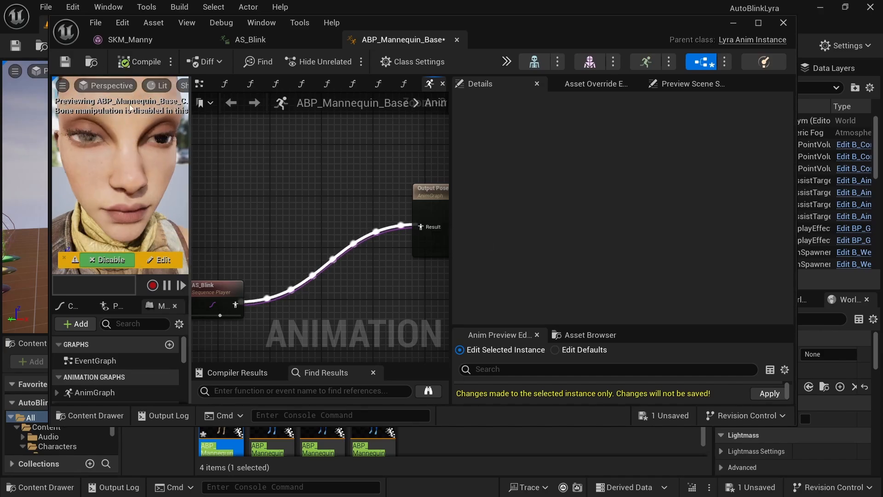
Step: Disconnect AS_Blink, reconnect the Control Rig output to the Output Pose result, and compile and save the blueprint
scroll(276, 193, "down", 3)
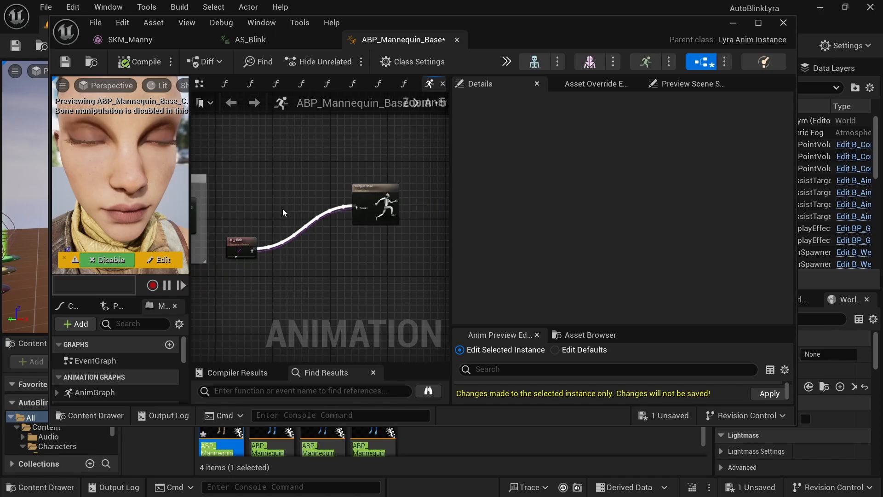
left_click(255, 252, "alt")
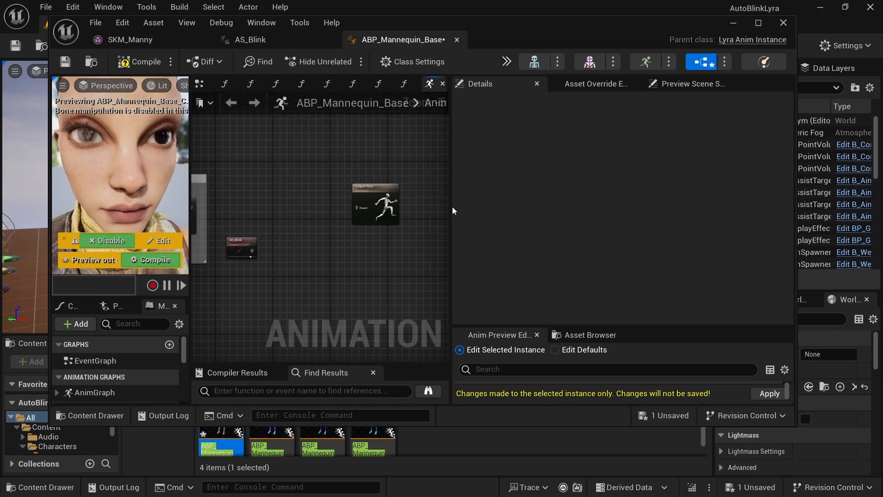
left_click_drag(455, 208, 616, 212)
scroll(279, 203, "up", 3)
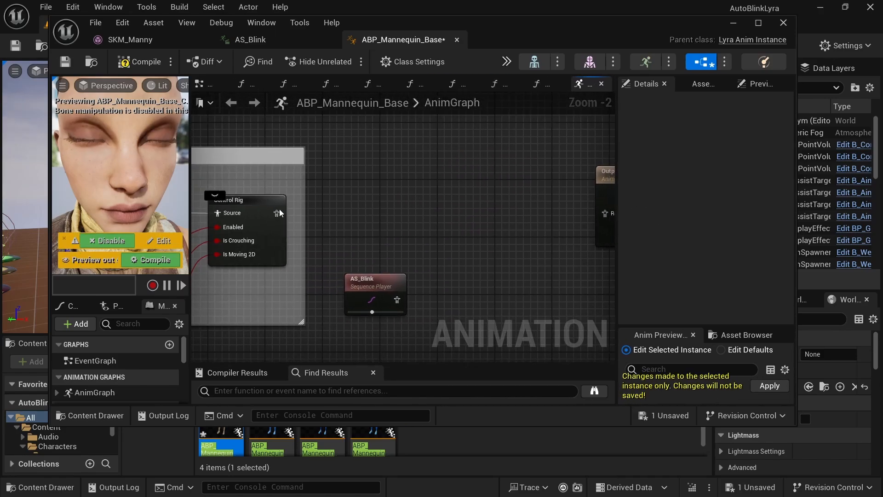
left_click_drag(279, 210, 552, 213)
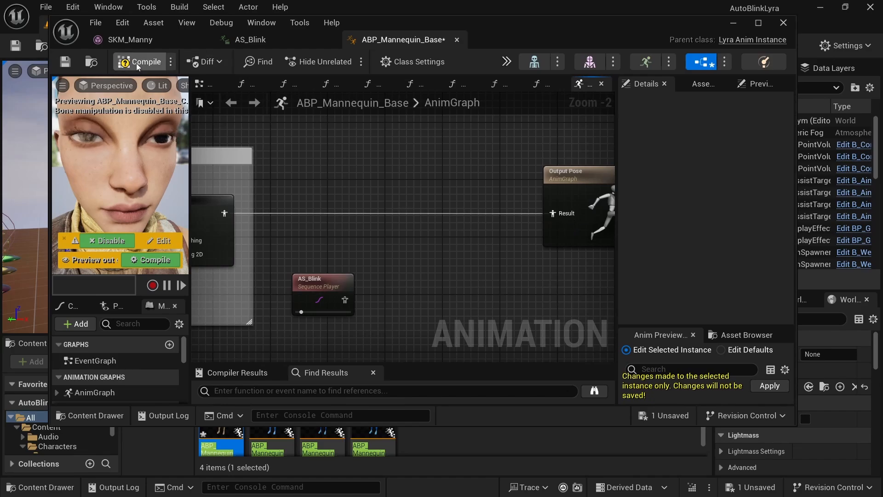
left_click(66, 61)
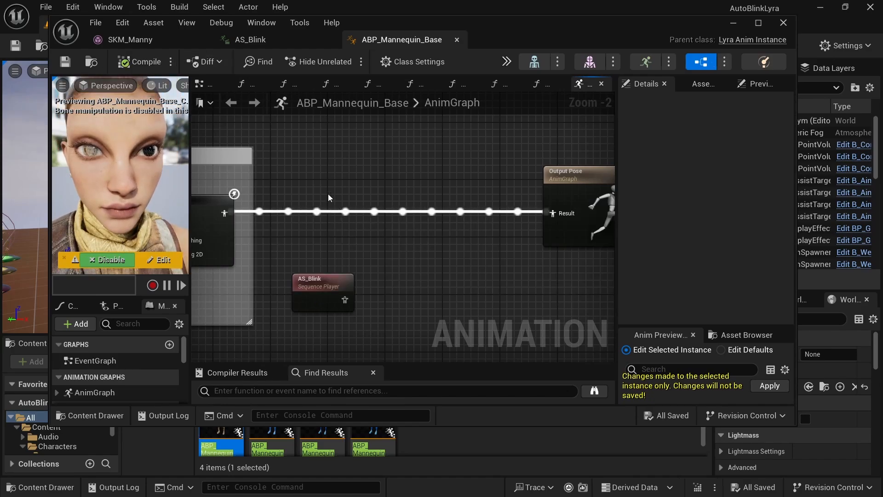
Step: Move the AS_Blink node slightly closer to the Control Rig node
right_click_drag(407, 302, 349, 269)
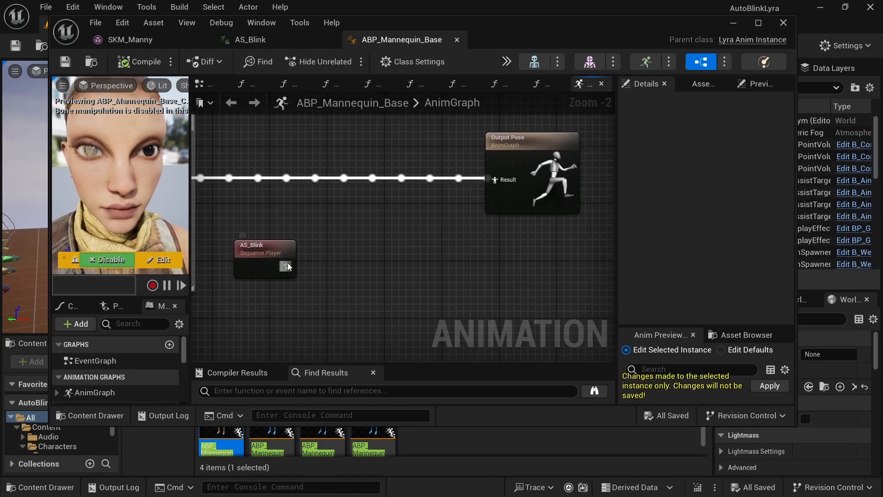
right_click_drag(309, 218, 386, 229)
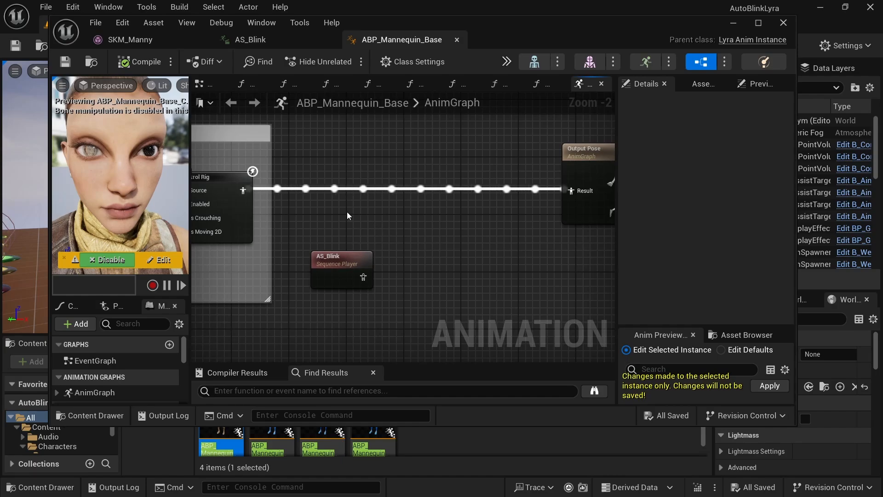
left_click_drag(348, 265, 333, 257)
left_click(389, 221)
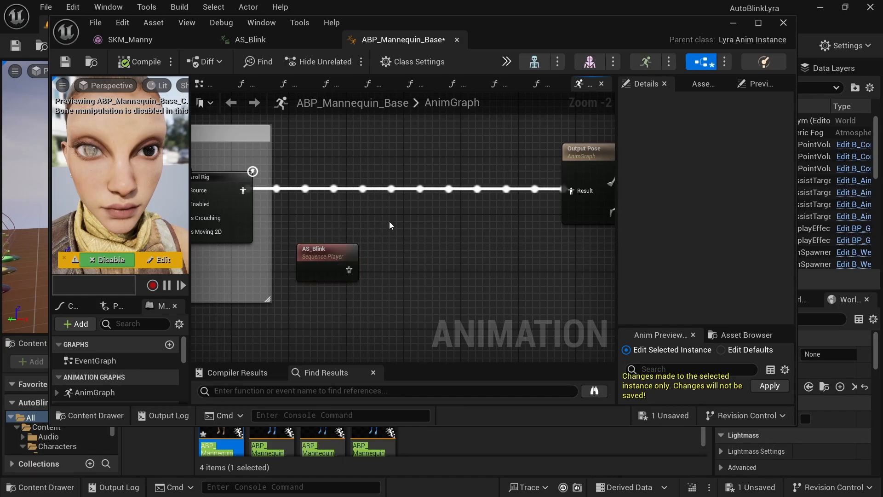
right_click_drag(390, 210, 427, 216)
Step: Add a Layered blend per bone node, feeding Control Rig into Base Pose and AS_Blink into Blend Poses 0
right_click(451, 227)
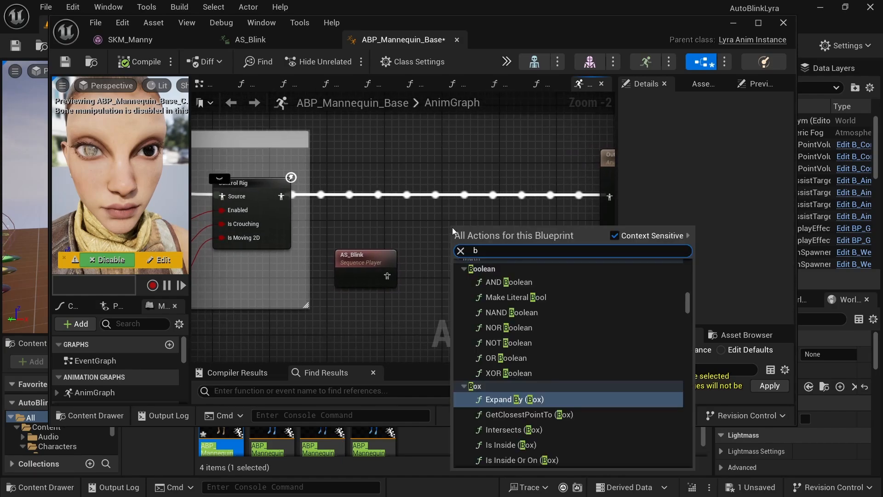
type("blend per bone")
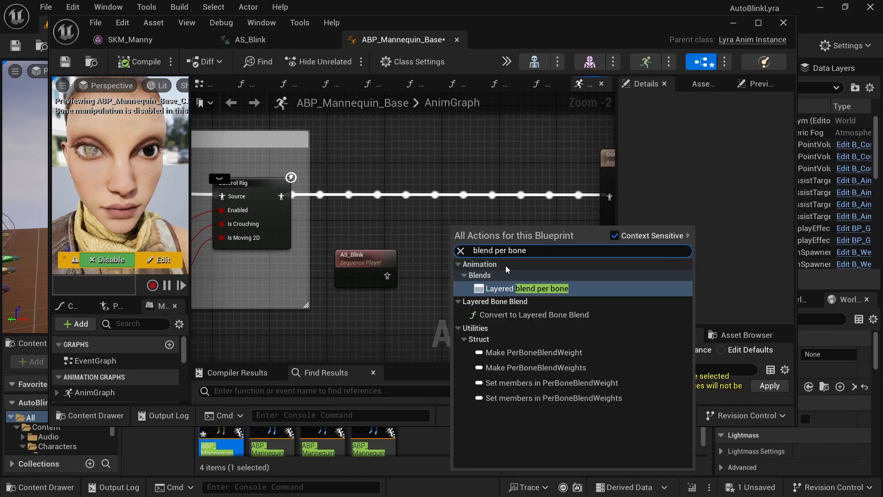
left_click(510, 289)
left_click_drag(478, 217, 387, 284)
right_click_drag(443, 302, 406, 269)
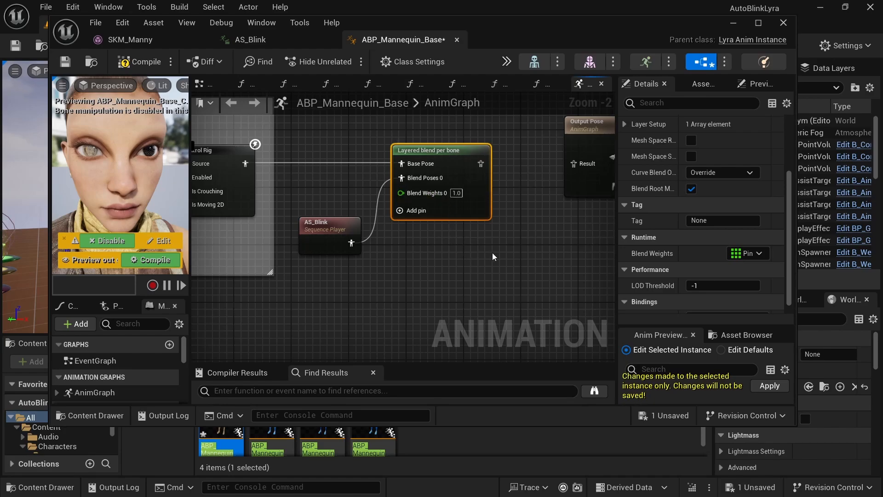
Step: Connect the Layered blend per bone output to the Output Pose result and compile the blueprint
right_click_drag(485, 256, 464, 264)
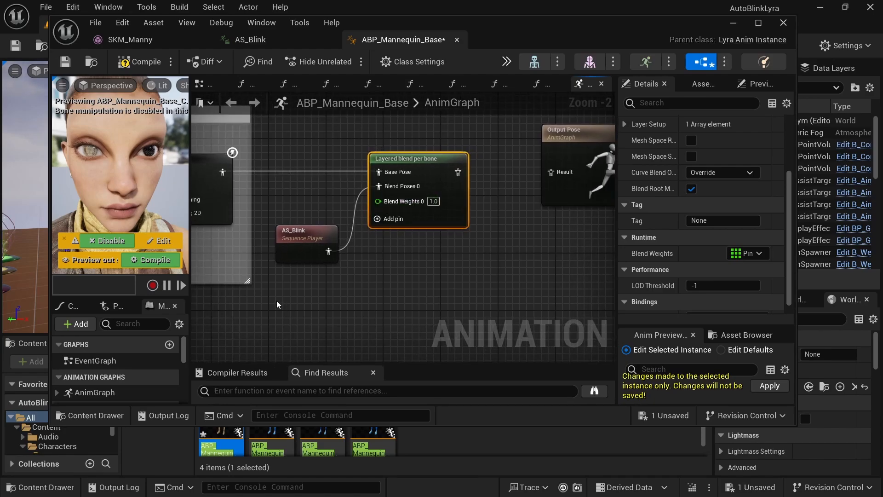
right_click_drag(470, 253, 432, 271)
left_click_drag(420, 189, 514, 190)
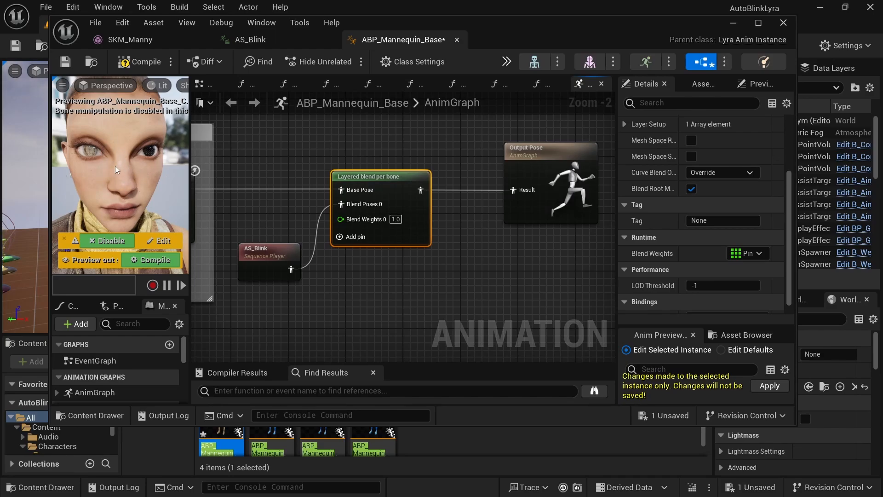
right_click_drag(272, 198, 348, 211)
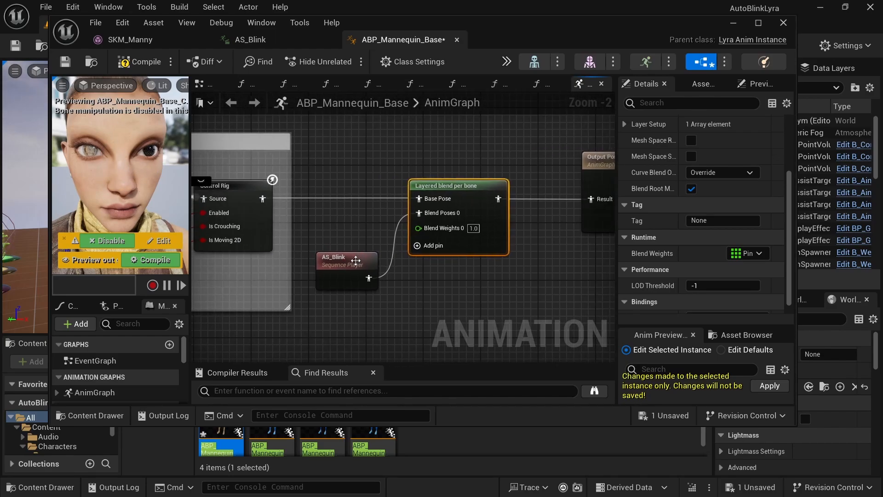
left_click(347, 231)
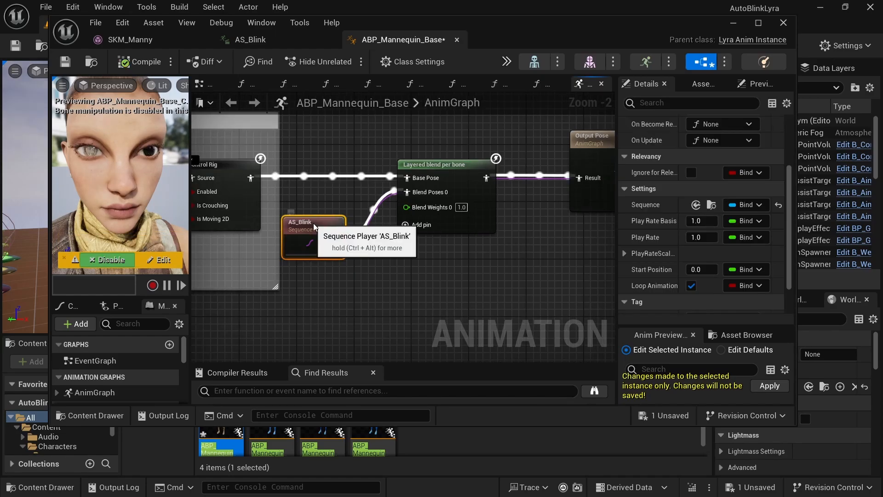
Step: Reposition the AS_Blink node below the blend's input link and widen the details area around its Loop Animation setting
left_click_drag(313, 222, 334, 244)
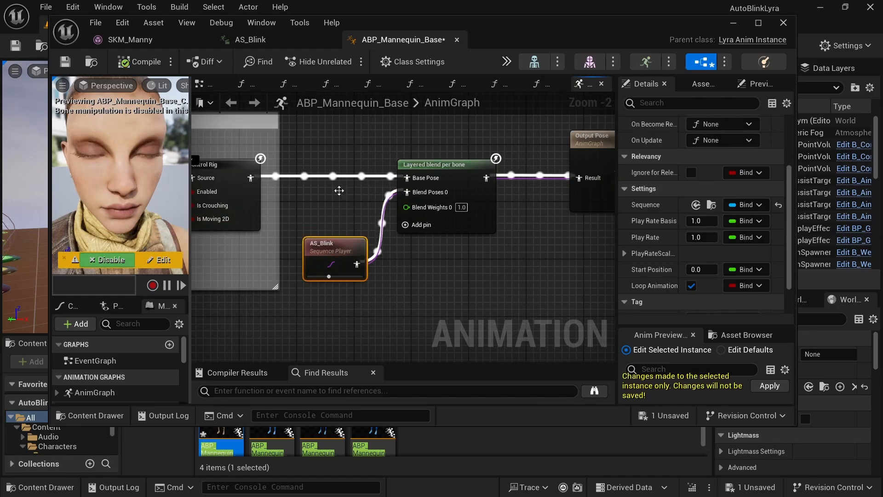
scroll(345, 258, "up", 2)
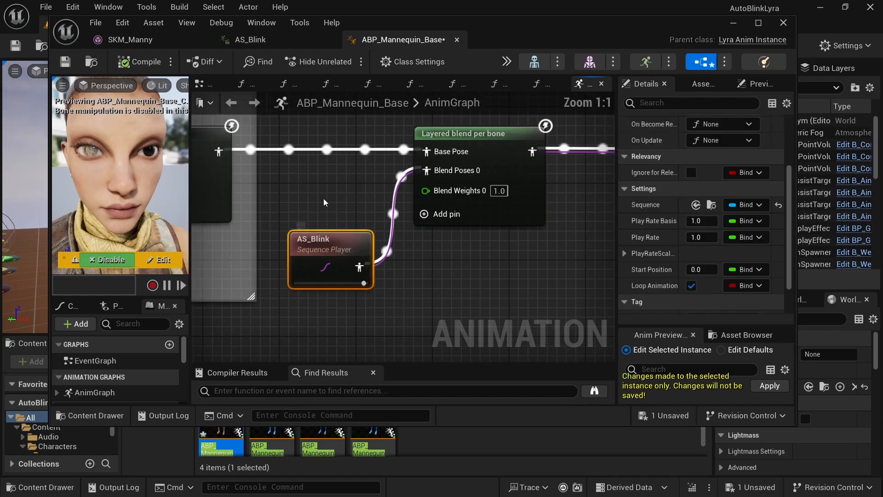
scroll(690, 239, "down", 2)
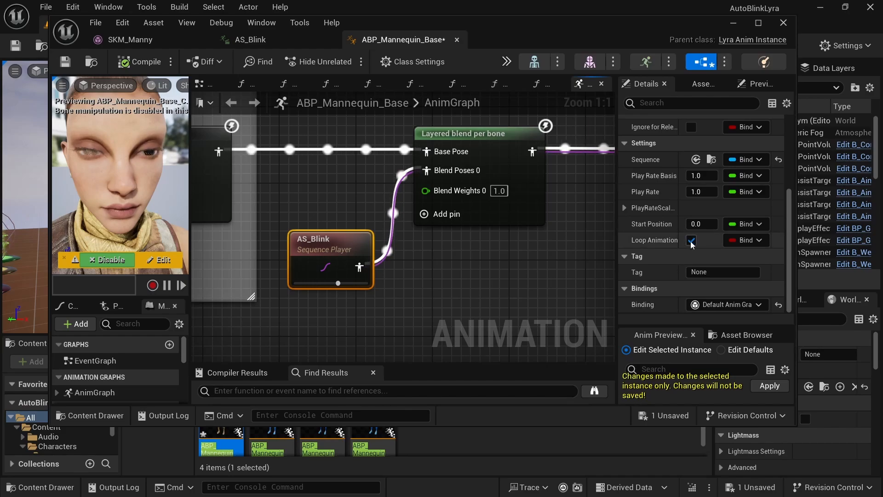
left_click_drag(617, 239, 526, 239)
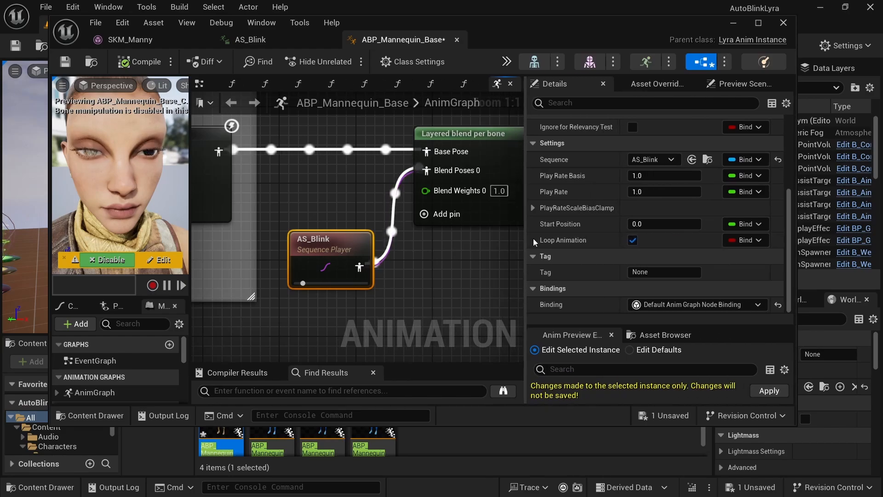
Step: Turn off Loop Animation for the AS_Blink sequence player and save the animation blueprint
left_click(632, 241)
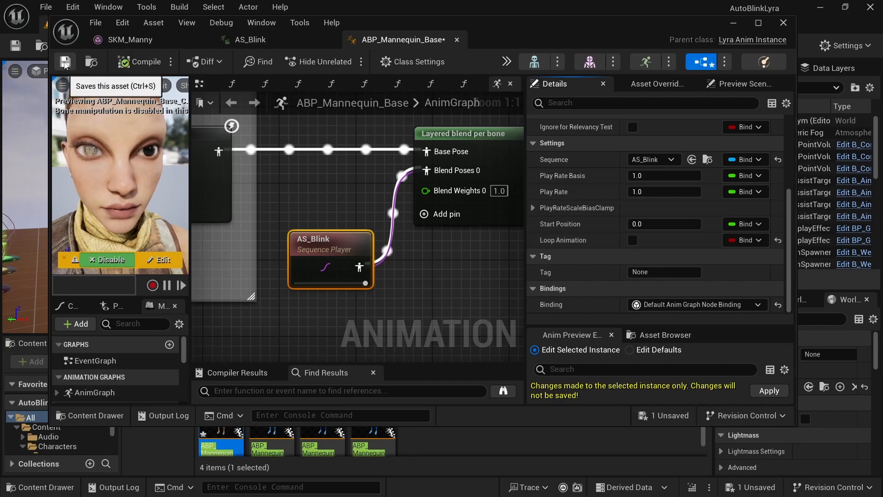
left_click(58, 63)
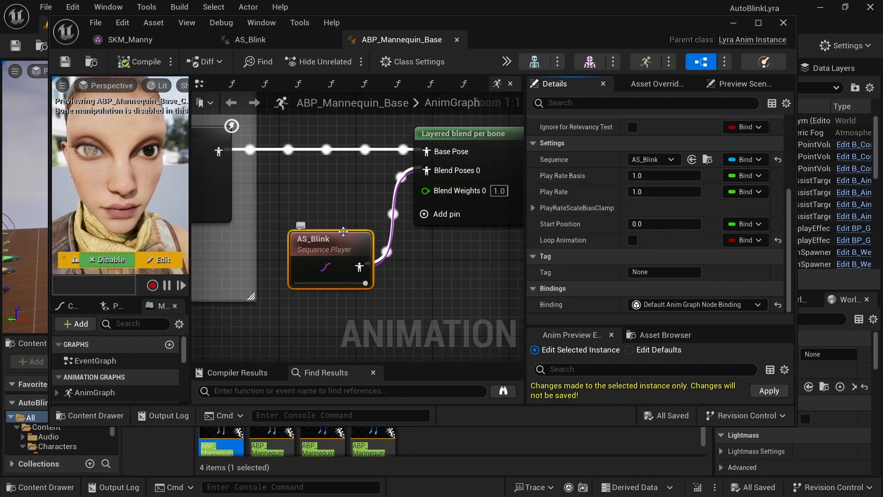
right_click_drag(343, 231, 331, 169)
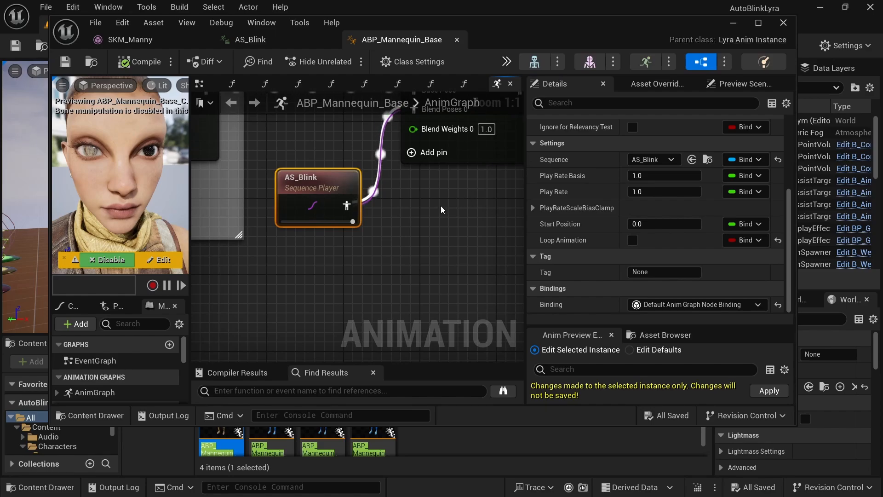
right_click_drag(326, 221, 294, 269)
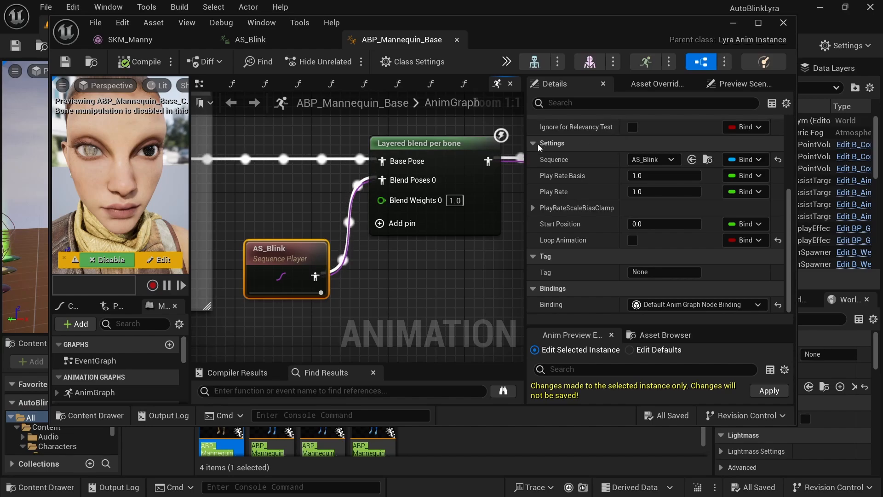
Step: Create a new On Update function binding for the AS_Blink node, name it UpdateBlinkTimer, and save the blueprint
left_click_drag(524, 184, 409, 184)
scroll(675, 228, "up", 2)
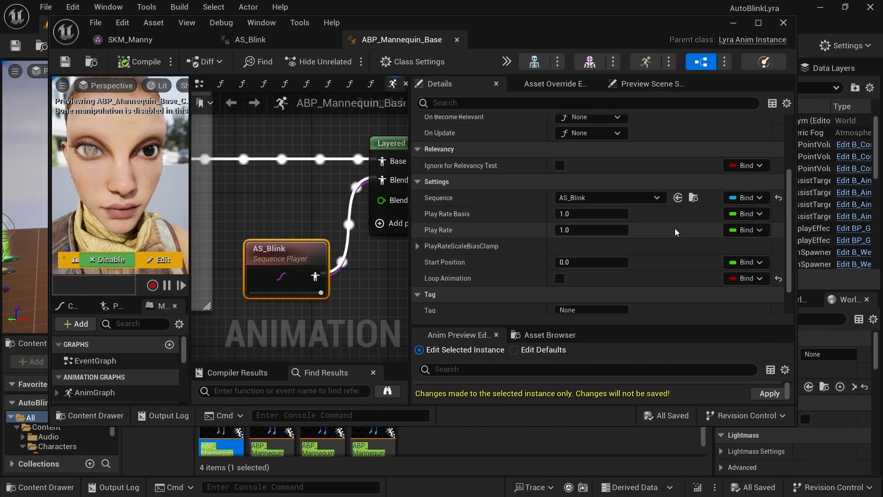
scroll(675, 228, "up", 3)
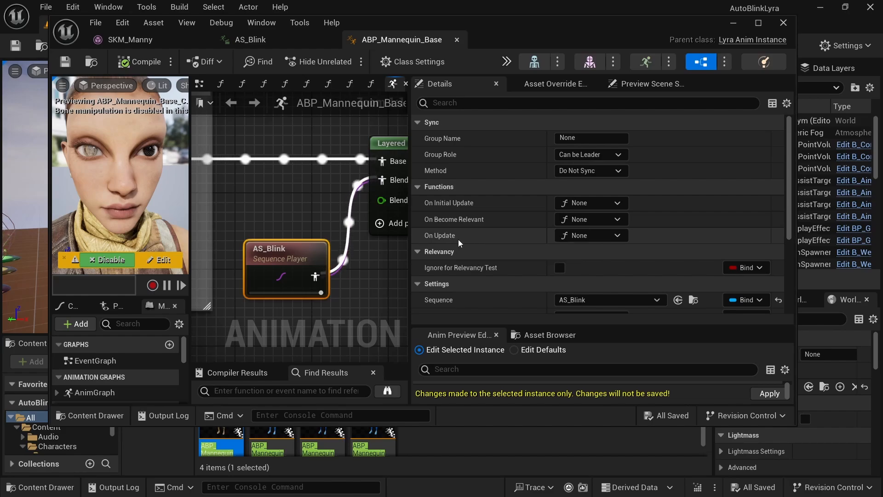
left_click(603, 235)
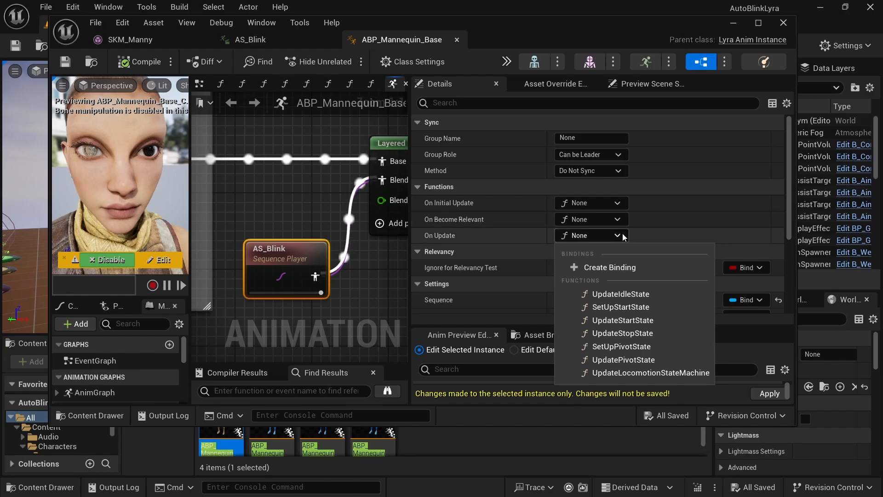
left_click(615, 268)
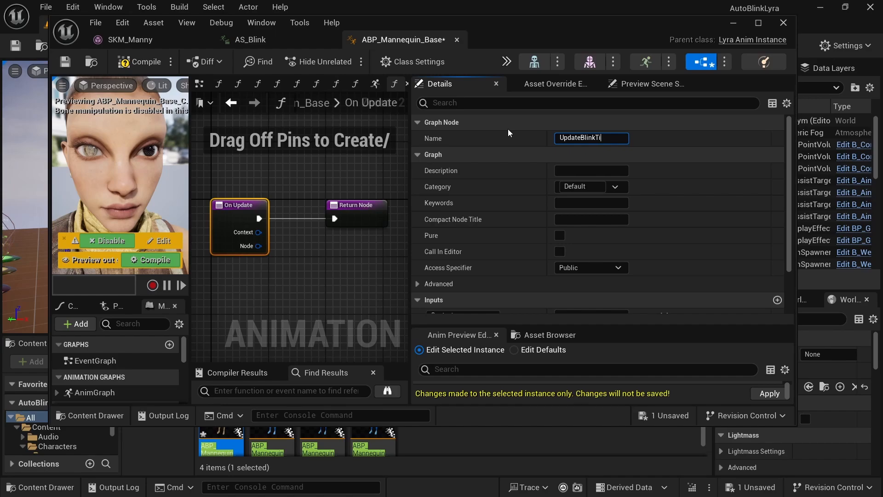
key("Return")
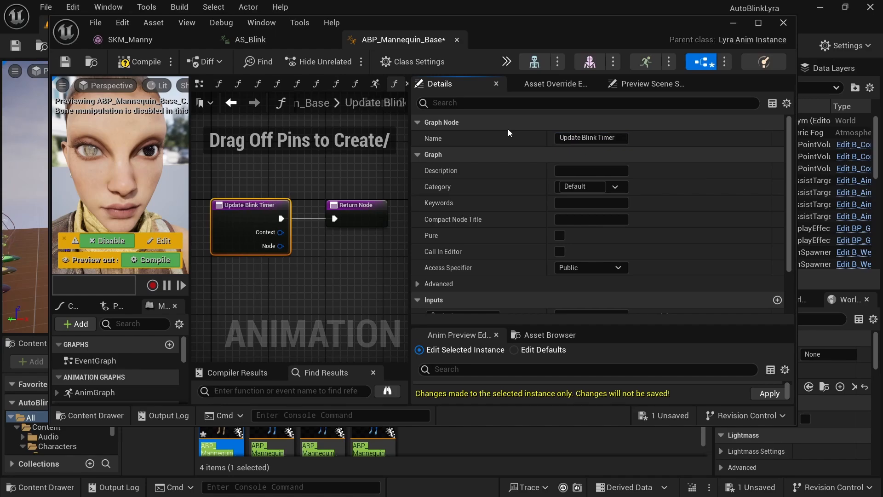
left_click(65, 62)
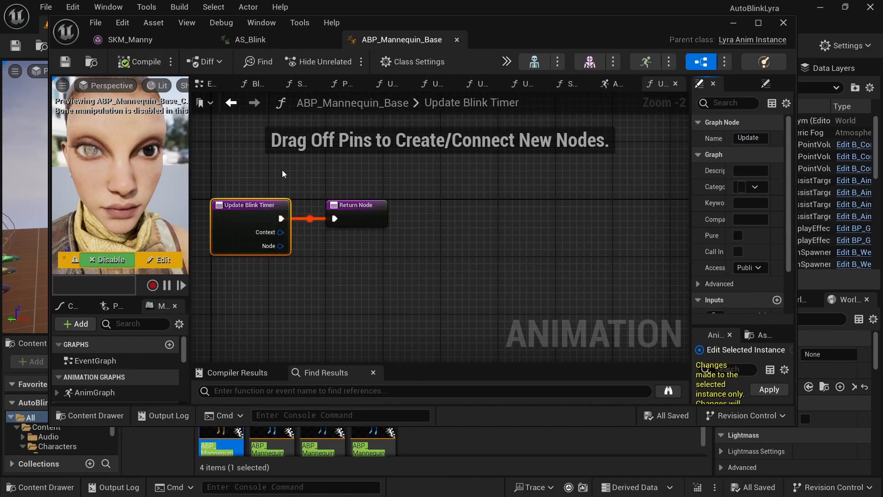
Step: Move the Return Node far away from the Update Blink Timer entry node to make room between them
right_click_drag(282, 175, 254, 163)
left_click_drag(319, 197, 649, 198)
right_click_drag(248, 195, 304, 173)
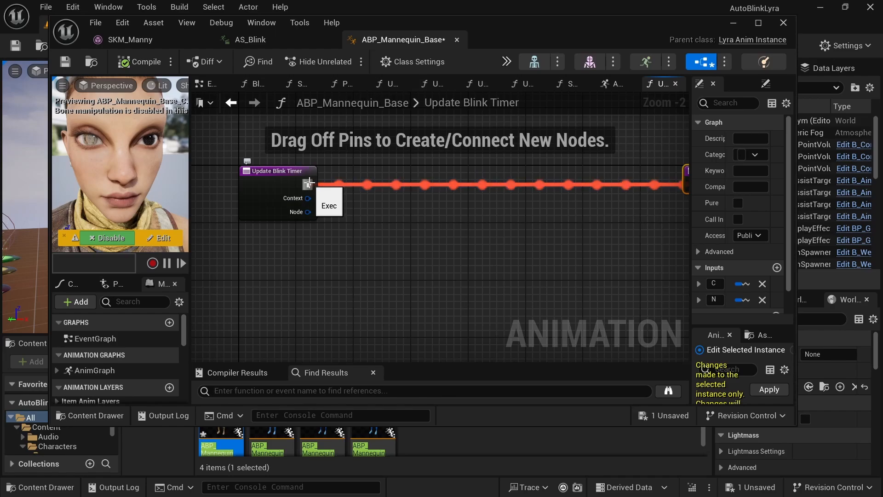
Step: Add a Branch node to the execution output of Update Blink Timer and align it with the entry node
left_click_drag(309, 182, 355, 189)
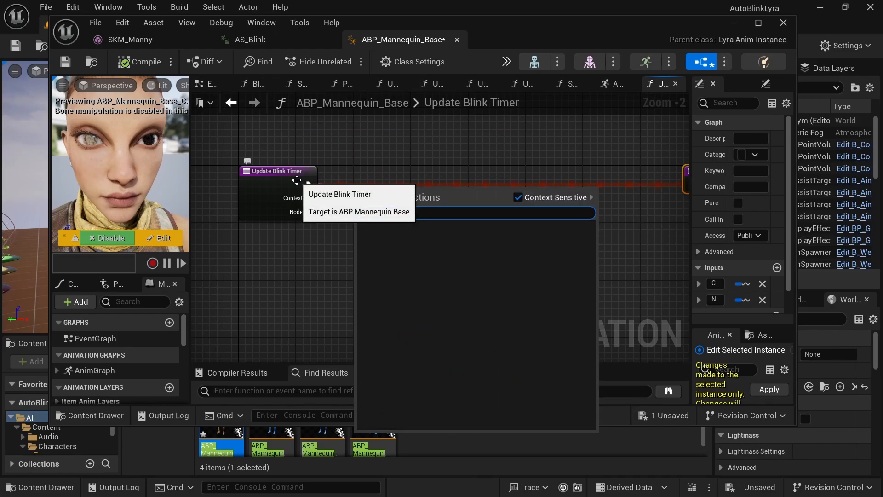
type("brnach")
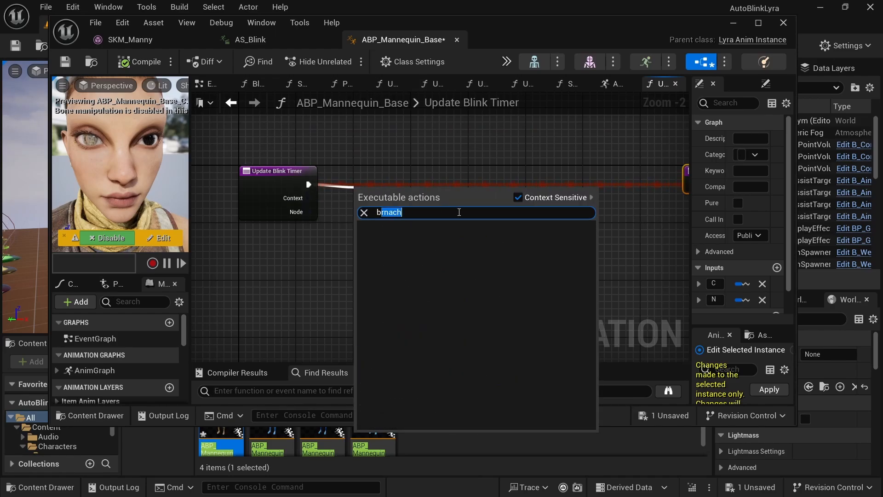
type("ranch")
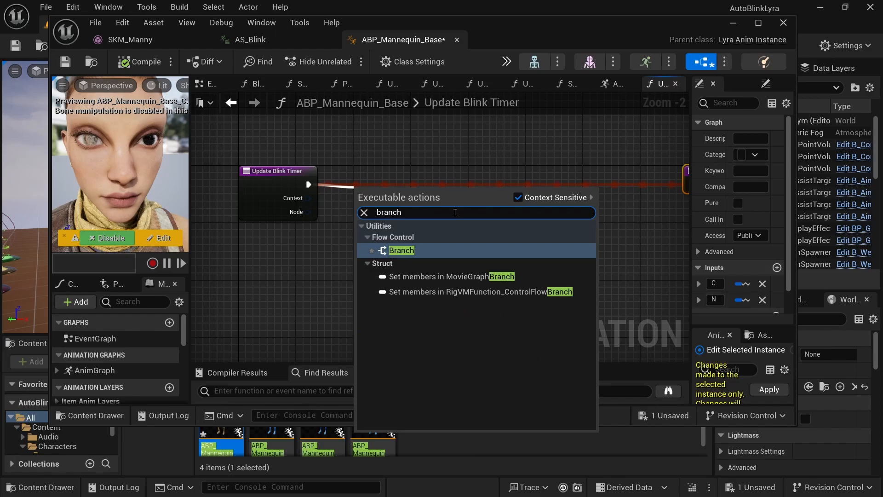
left_click(417, 249)
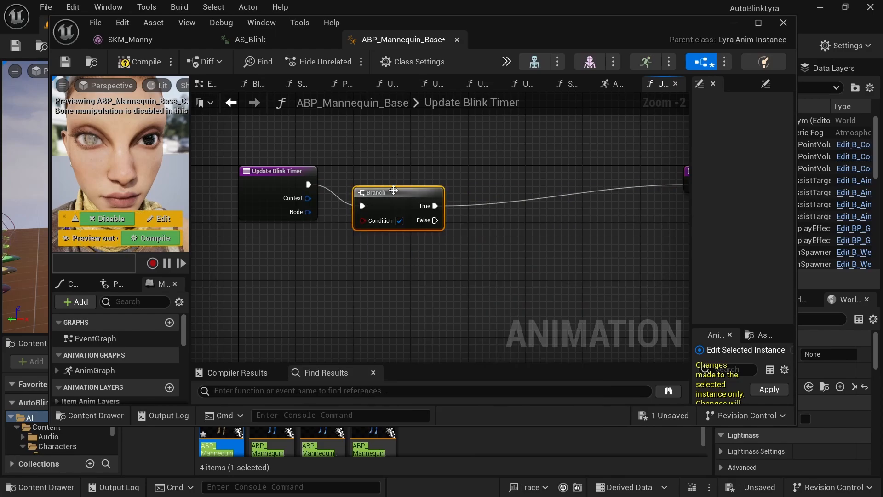
left_click_drag(393, 190, 413, 171)
left_click(385, 272)
right_click_drag(210, 300, 241, 304)
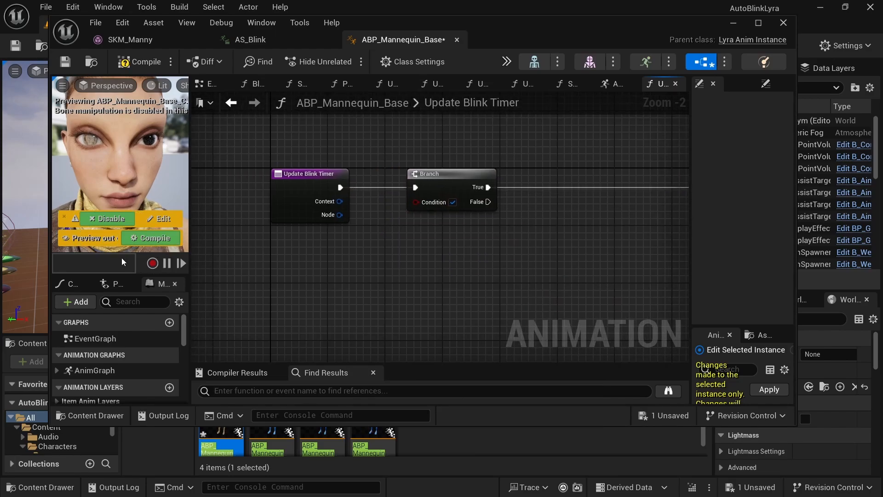
Step: Create a blueprint variable of type Float named TimeUntilNextBlink
left_click_drag(108, 275, 109, 210)
scroll(131, 265, "down", 6)
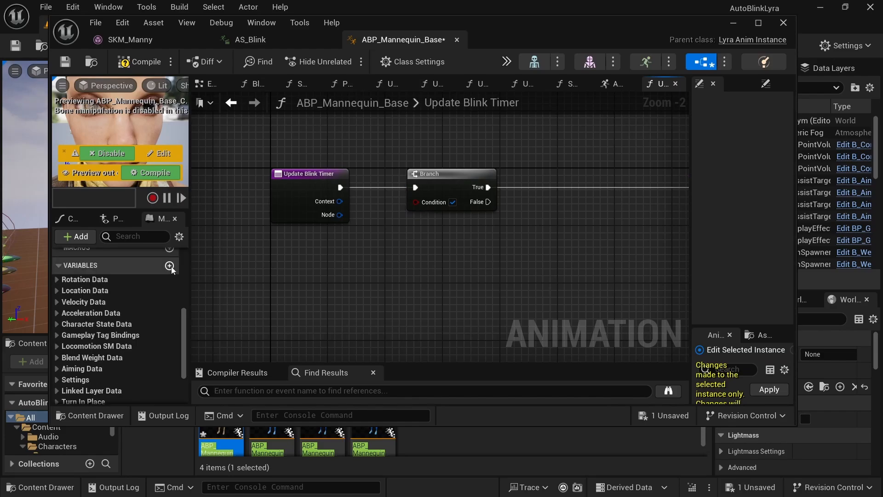
left_click_drag(184, 330, 182, 319)
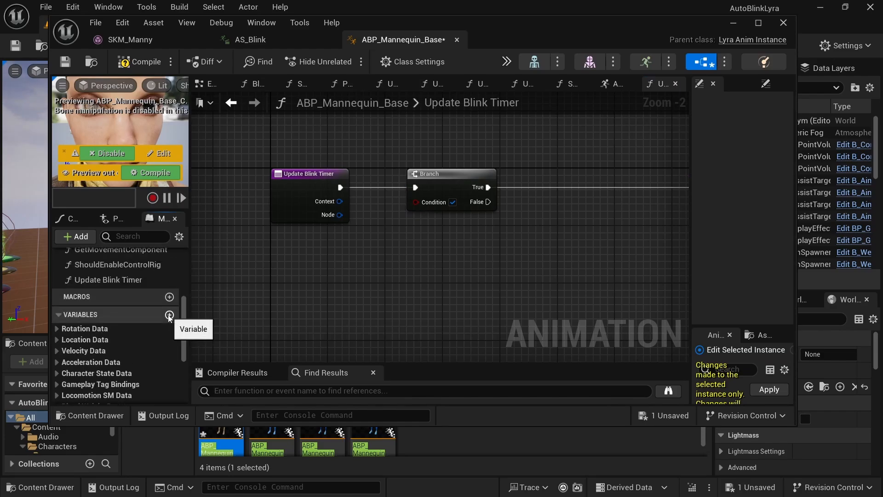
left_click(170, 316)
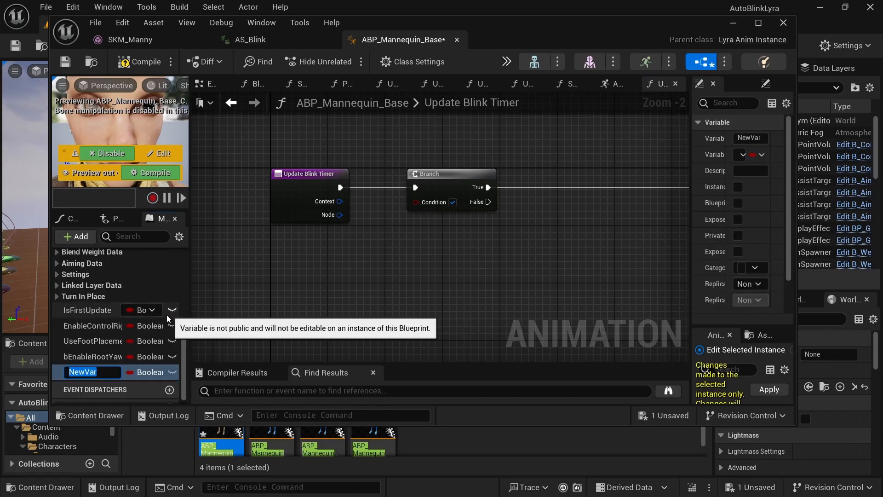
key("Return")
left_click(146, 373)
left_click(153, 190)
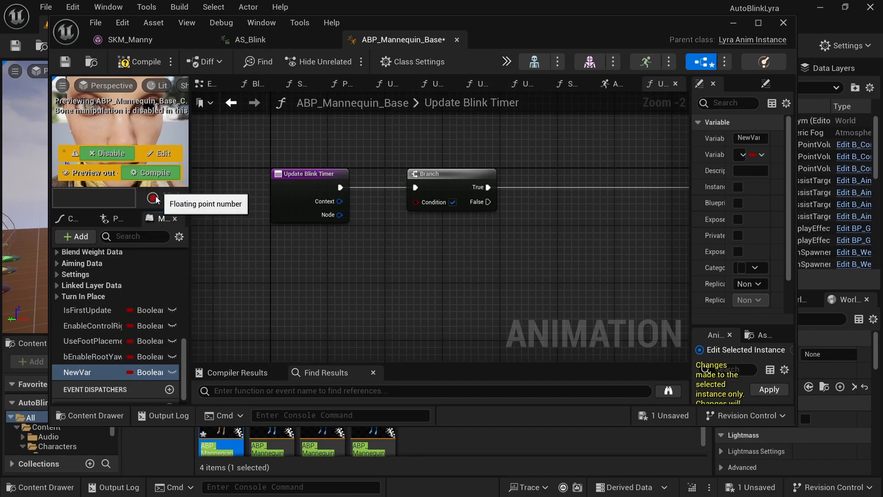
double_click(84, 370)
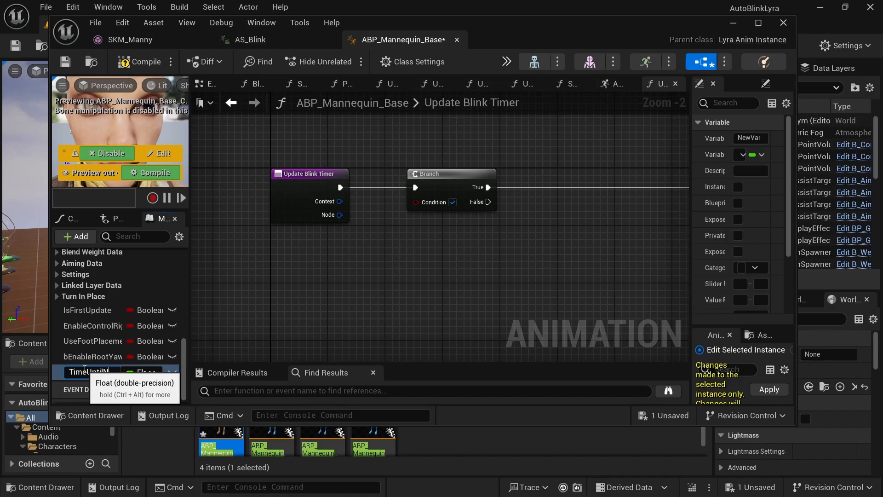
type("TimeUntilNextBlink")
key("Return")
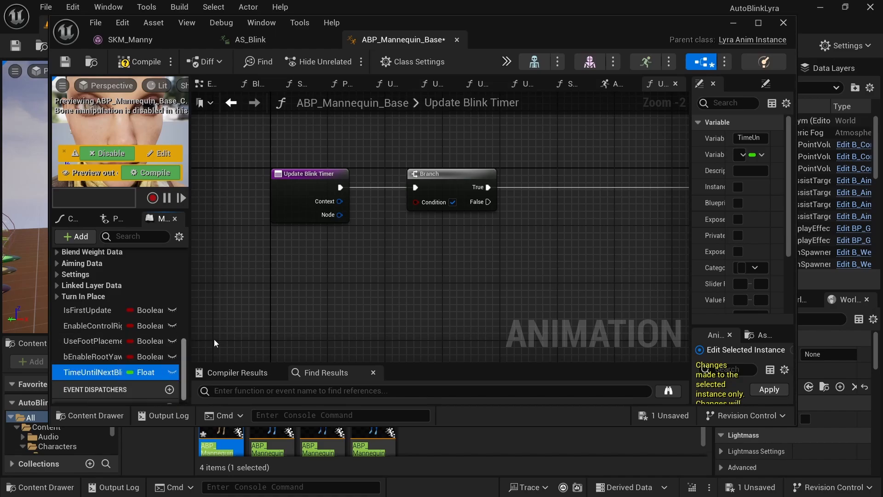
Step: Place a TimeUntilNextBlink getter, check whether it is greater than 0.0, and feed the result into the Branch condition
left_click(109, 342)
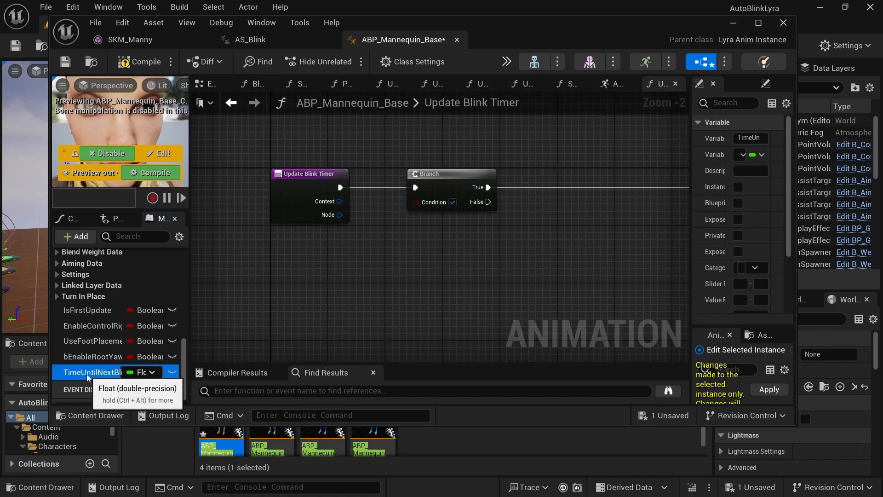
left_click_drag(92, 372, 244, 268, "ctrl")
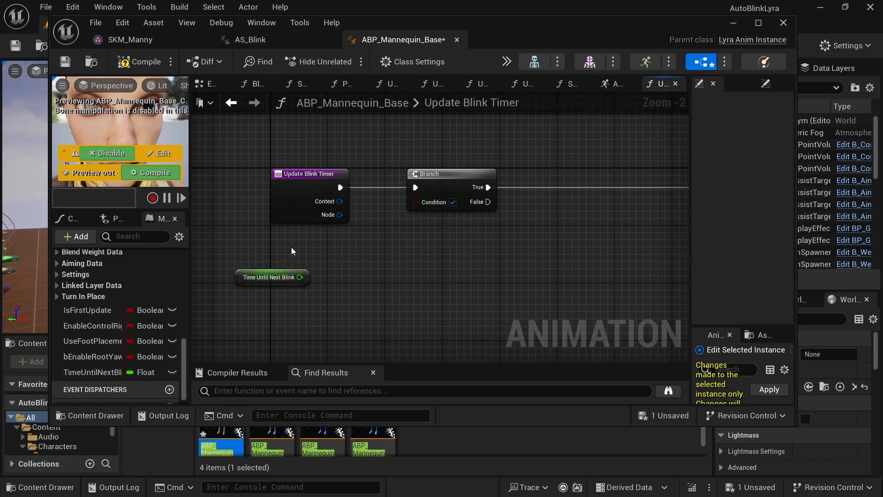
left_click_drag(300, 277, 348, 274)
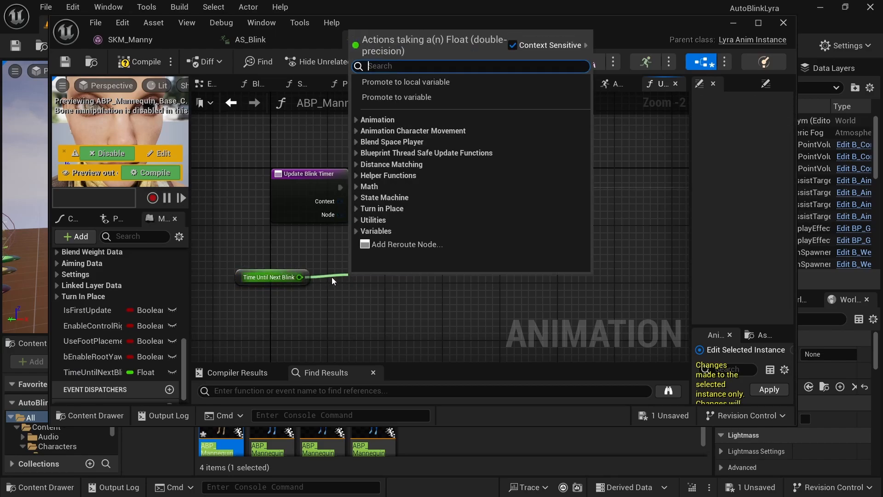
type(">")
left_click(427, 103)
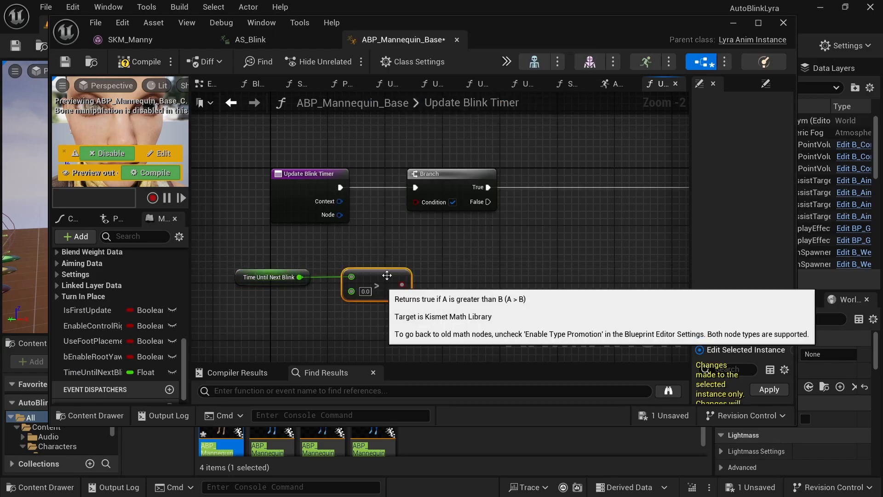
left_click_drag(402, 284, 426, 207)
Step: Duplicate the Time Until Next Blink getter between Branch and Return Node and connect it to a new Subtract node
right_click_drag(513, 255, 494, 228)
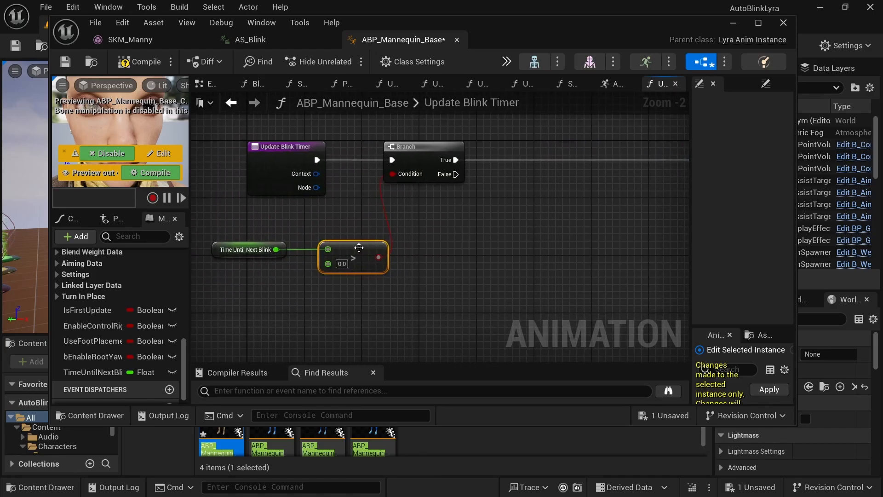
right_click_drag(339, 217, 325, 229)
scroll(326, 231, "down", 1)
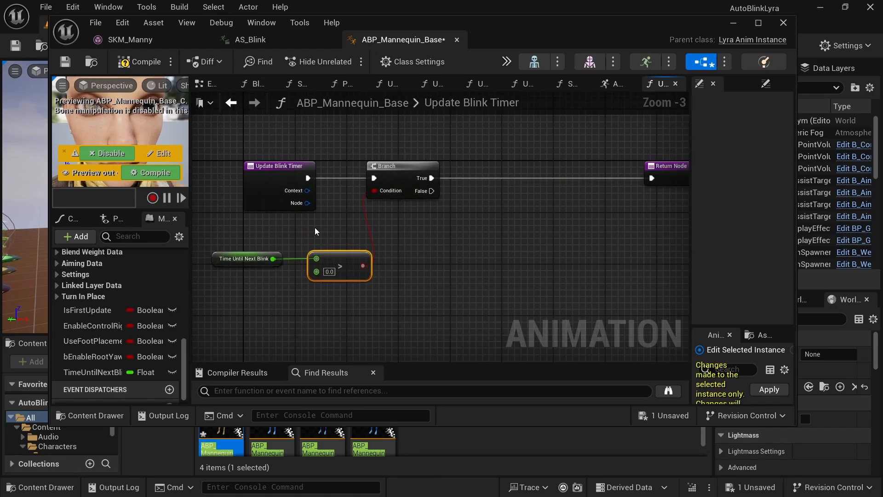
left_click(243, 251)
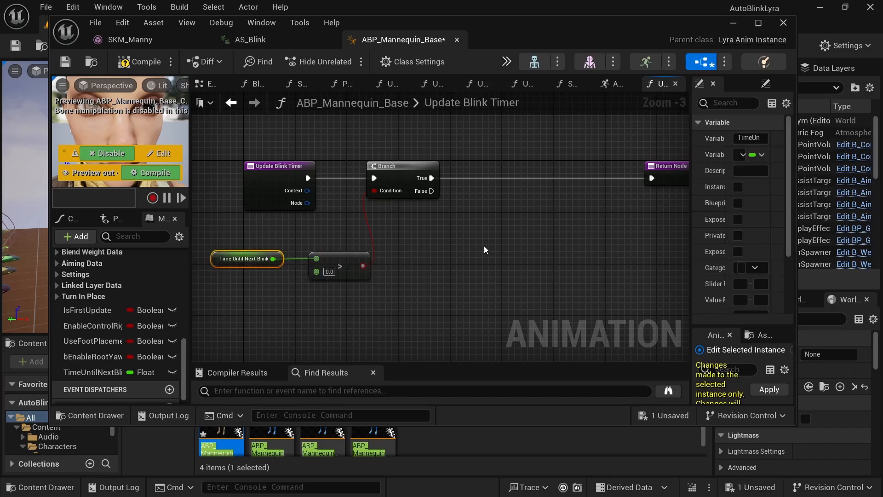
right_click_drag(484, 246, 307, 280)
left_click(273, 208)
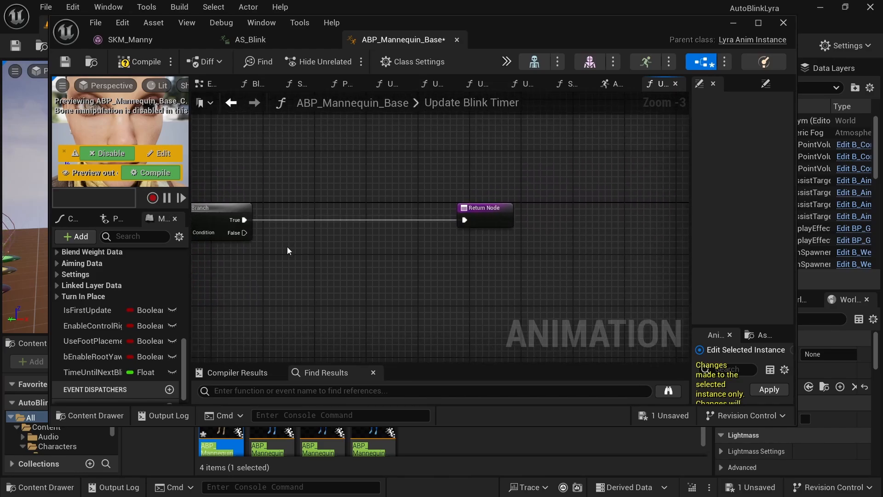
key("ctrl+v")
left_click_drag(344, 250, 367, 270)
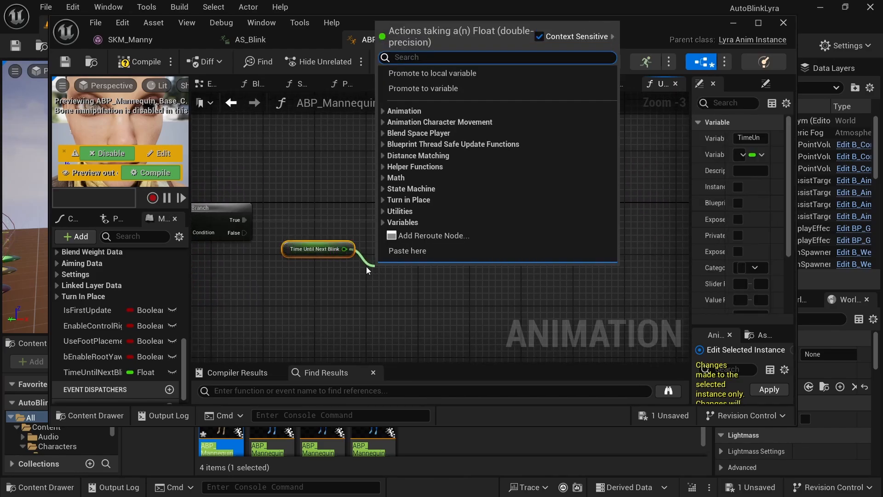
type("-")
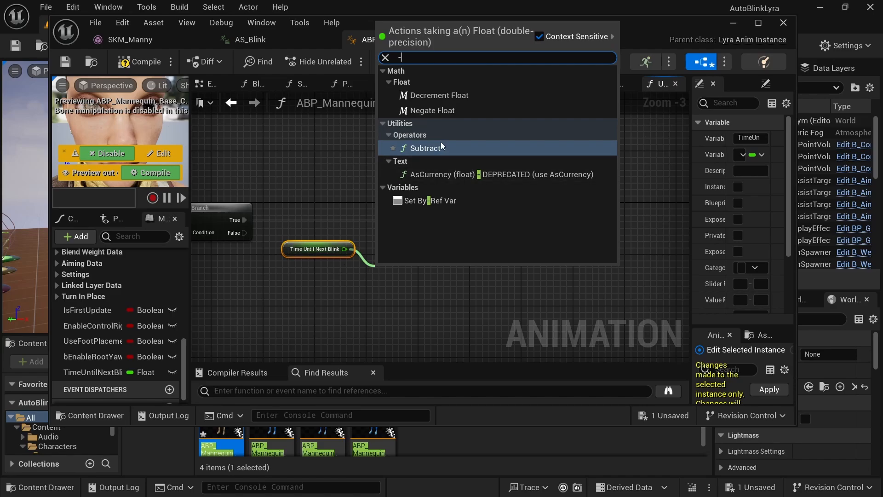
key("Return")
left_click_drag(397, 265, 390, 261)
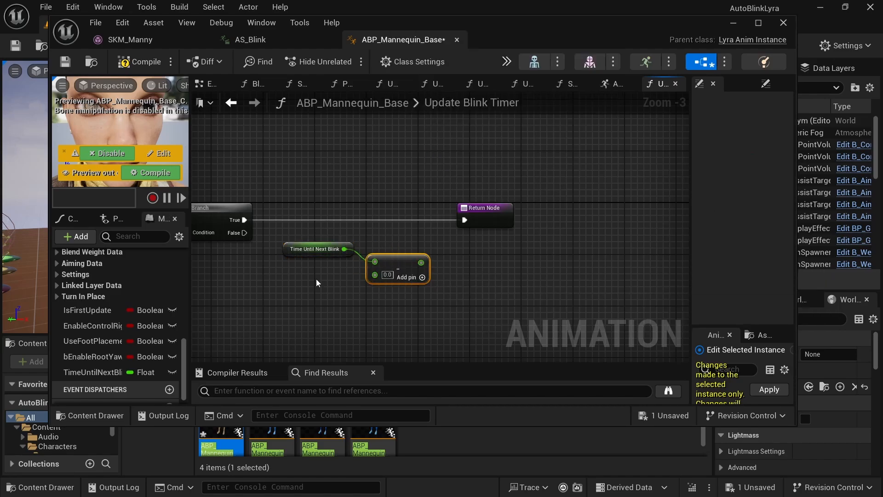
Step: Place a getter for the function's Context input below the Time Until Next Blink getter
right_click_drag(315, 279, 458, 249)
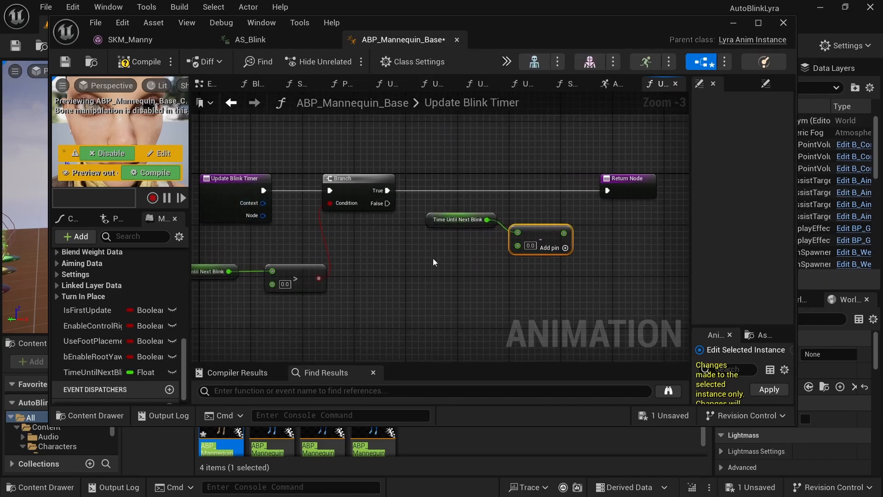
right_click(391, 265)
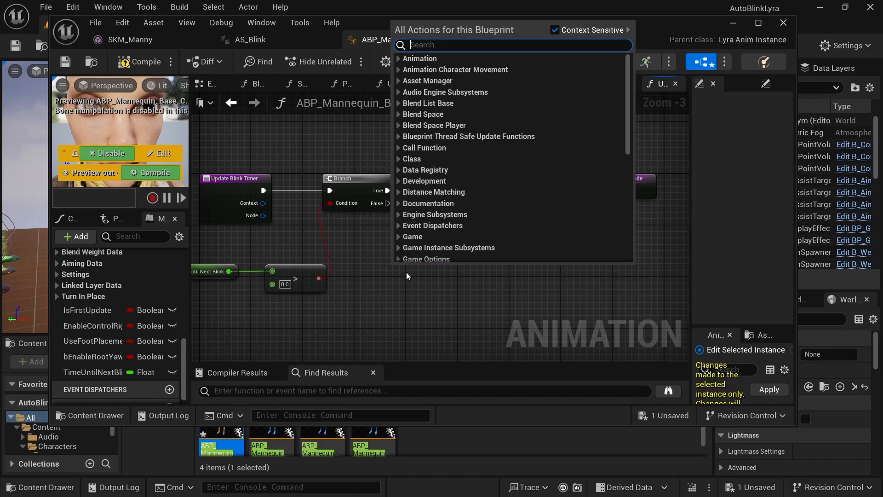
type("context")
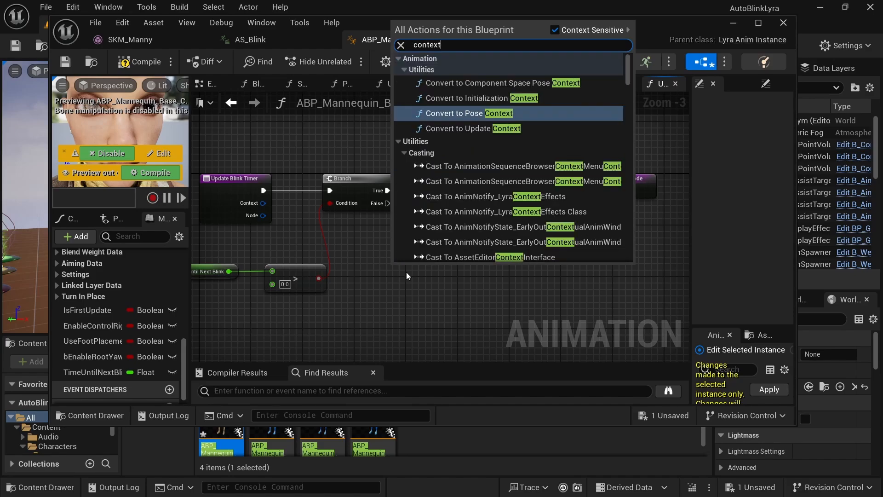
left_click(625, 79)
left_click_drag(625, 79, 568, 261)
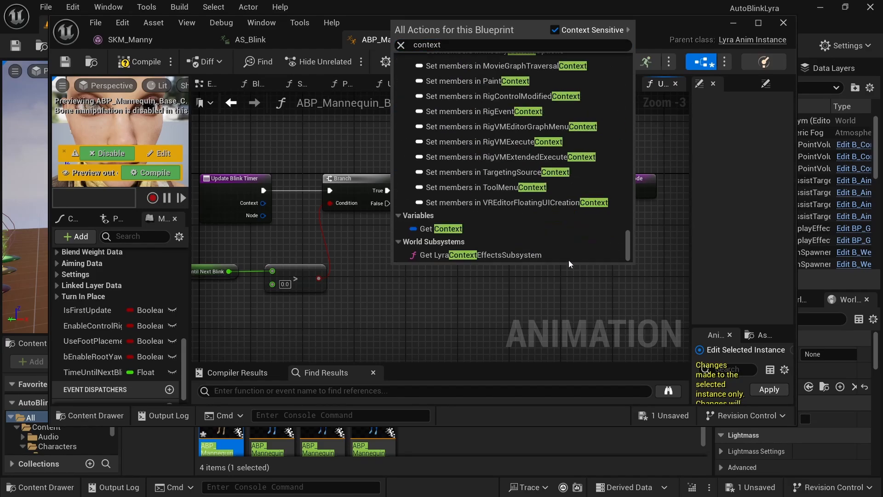
left_click(441, 230)
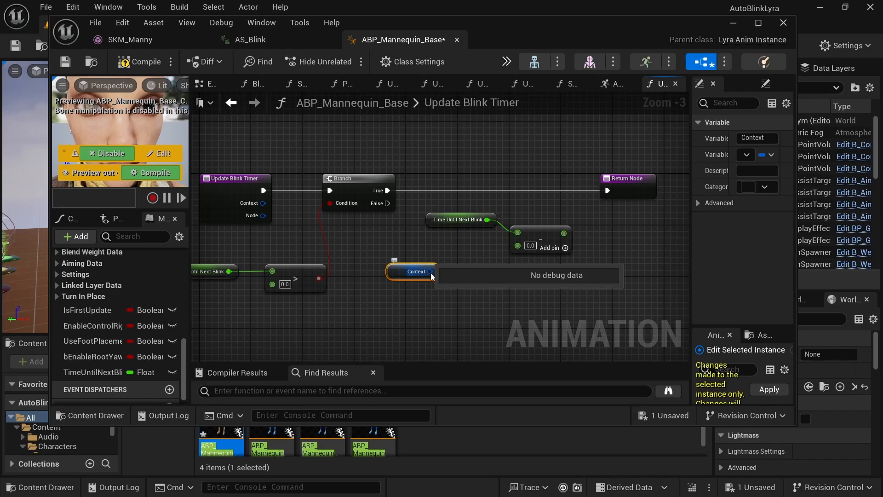
Step: Feed Context into a Get Delta Time node and connect its return value to the second input of Subtract
left_click_drag(430, 271, 462, 279)
type("get det")
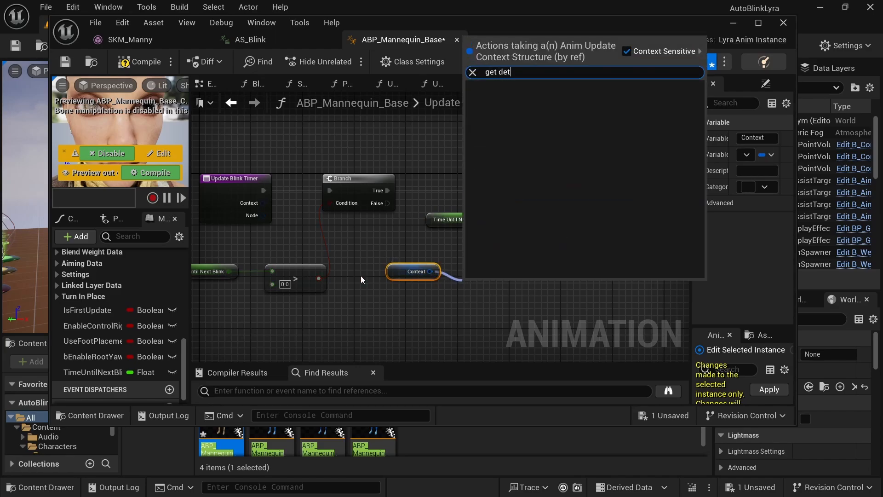
key("BackSpace")
left_click(523, 108)
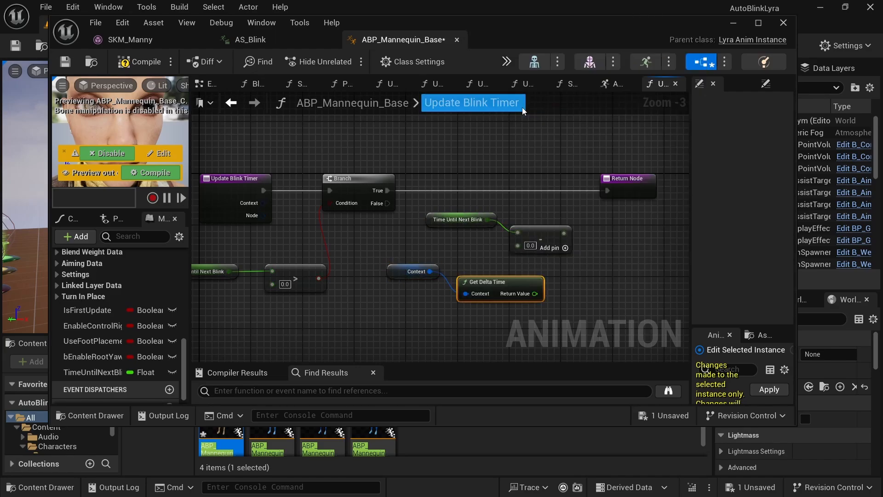
left_click_drag(390, 270, 370, 283)
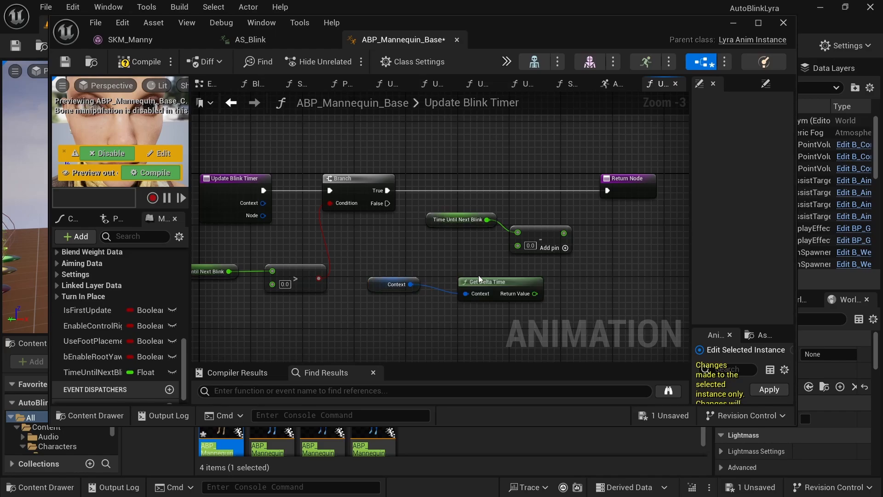
left_click(464, 275)
left_click_drag(509, 287, 520, 248)
right_click_drag(564, 222, 492, 225)
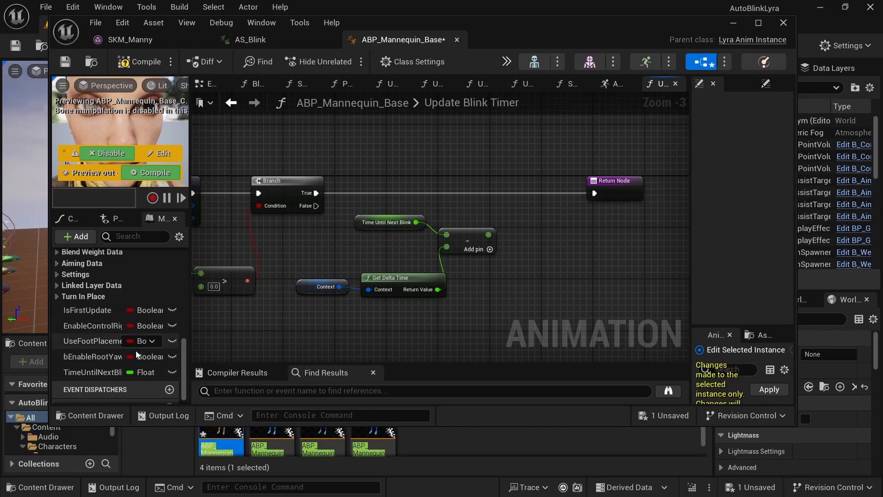
Step: Insert a TimeUntilNextBlink setter between Branch True and Return Node, feed it the Subtract result, and save the blueprint
left_click_drag(89, 372, 494, 186)
right_click(558, 203)
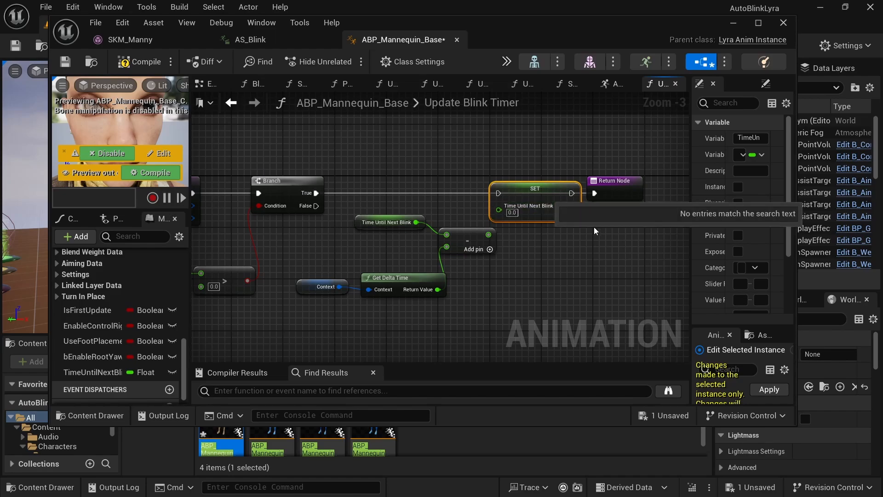
right_click(492, 233)
left_click_drag(610, 178, 655, 178)
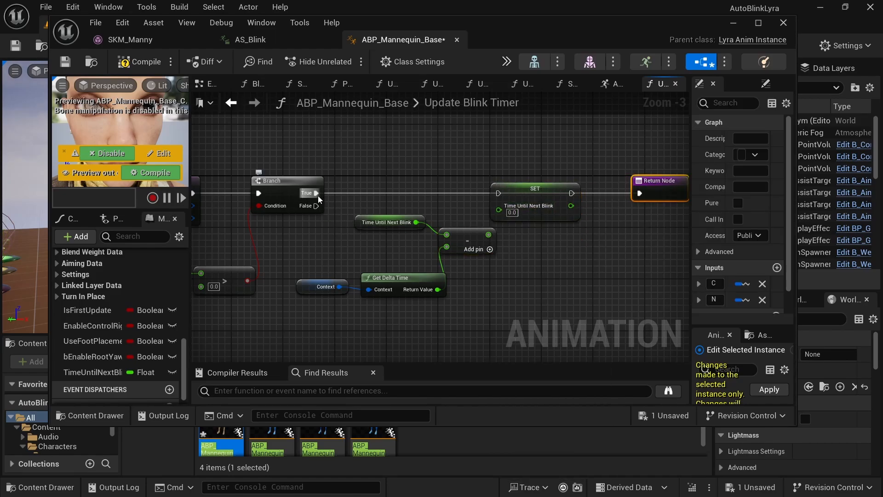
left_click_drag(317, 194, 499, 195)
left_click_drag(488, 235, 535, 204)
right_click_drag(607, 238, 377, 241)
left_click_drag(344, 195, 417, 195)
key("ctrl+s")
key("Home")
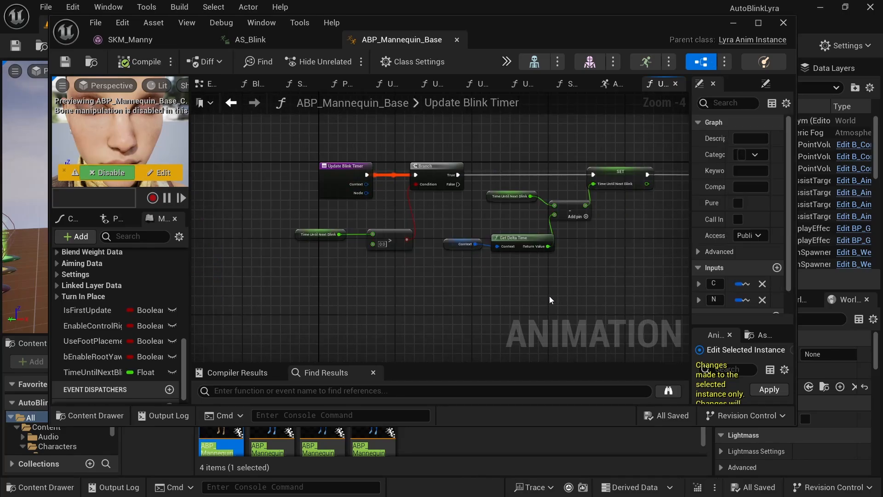
Step: Duplicate the Time Until Next Blink setter below Get Delta Time, wire it to Branch False, and save the blueprint
left_click(415, 168)
left_click(523, 143)
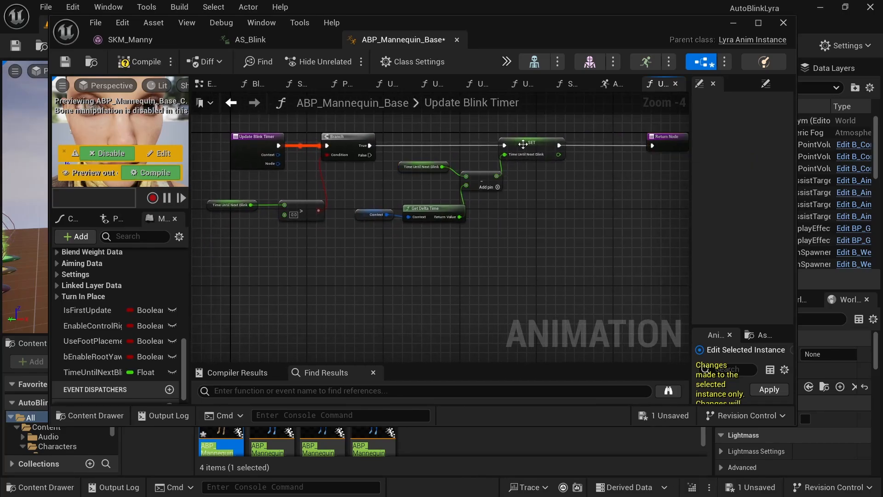
key("ctrl+c")
key("ctrl+v")
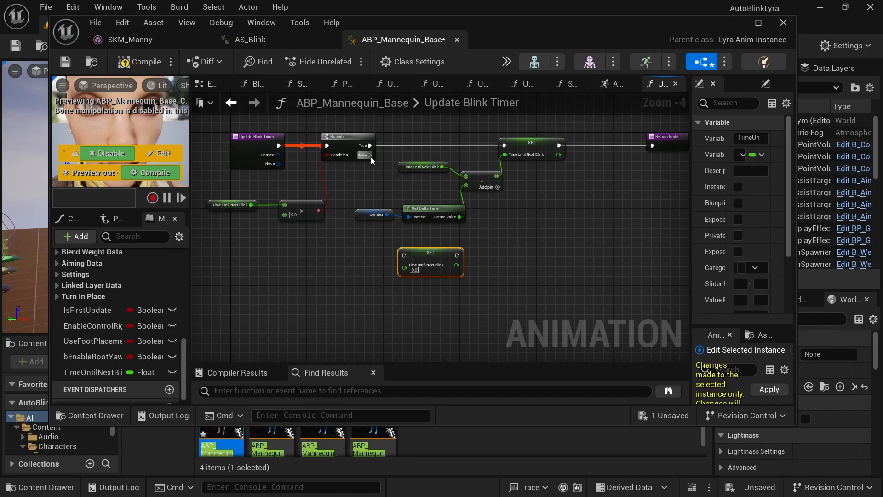
left_click_drag(370, 155, 405, 257)
scroll(375, 273, "up", 4)
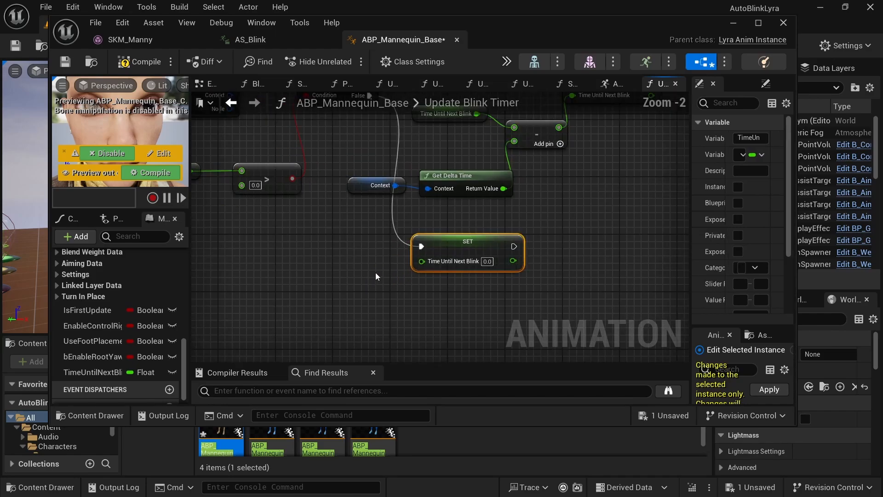
left_click(65, 62)
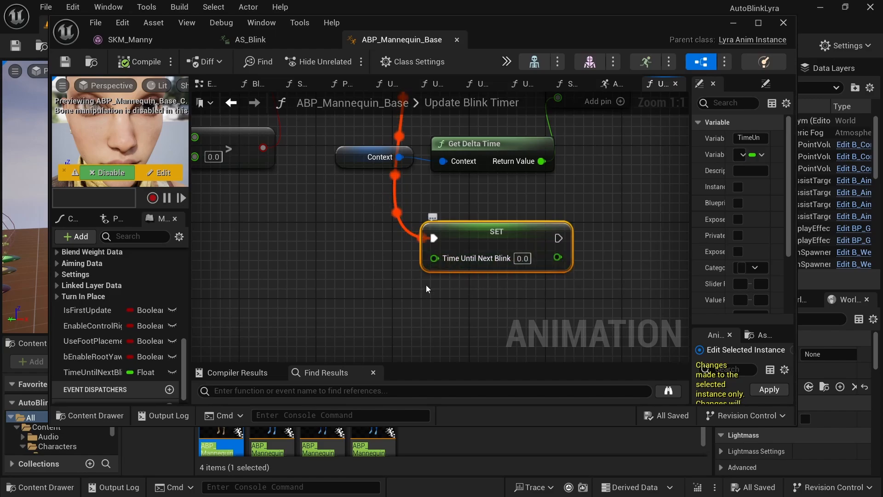
Step: Add a Date Time Now node in the empty area below the greater-than comparison
right_click_drag(331, 316, 423, 317)
right_click_drag(263, 265, 490, 251)
left_click(374, 241)
scroll(402, 239, "down", 1)
right_click_drag(401, 242, 281, 240)
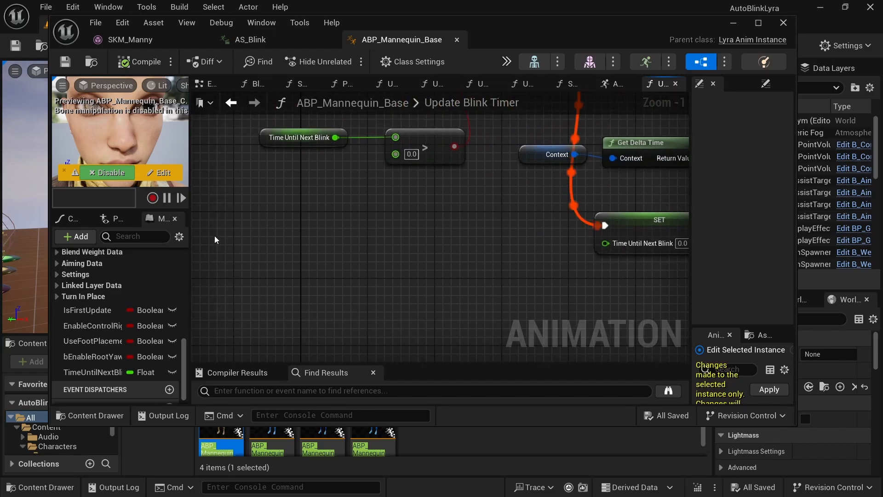
right_click(216, 237)
type("Now")
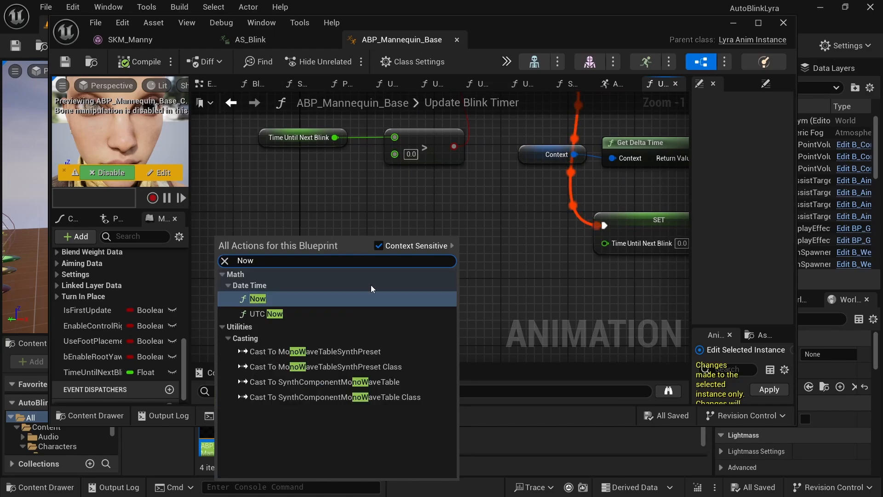
left_click(257, 298)
left_click(295, 238)
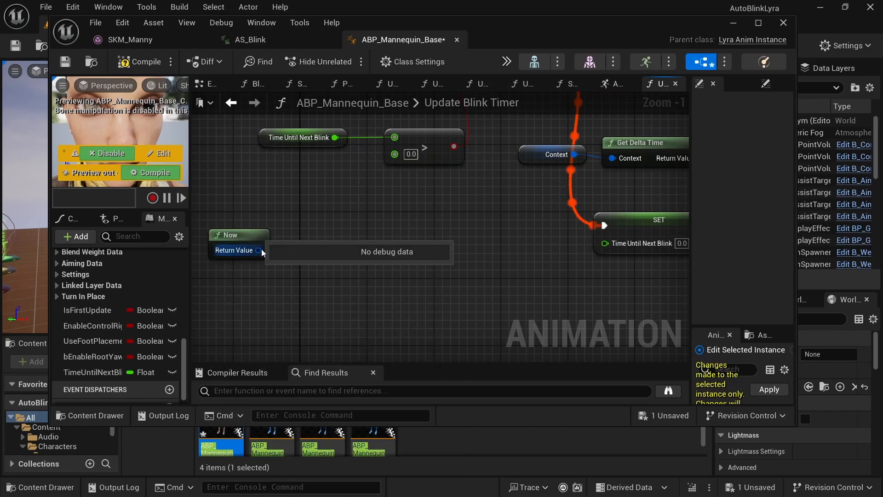
Step: Extract the seconds from the Now return value with a Get Second node
left_click_drag(259, 250, 310, 249)
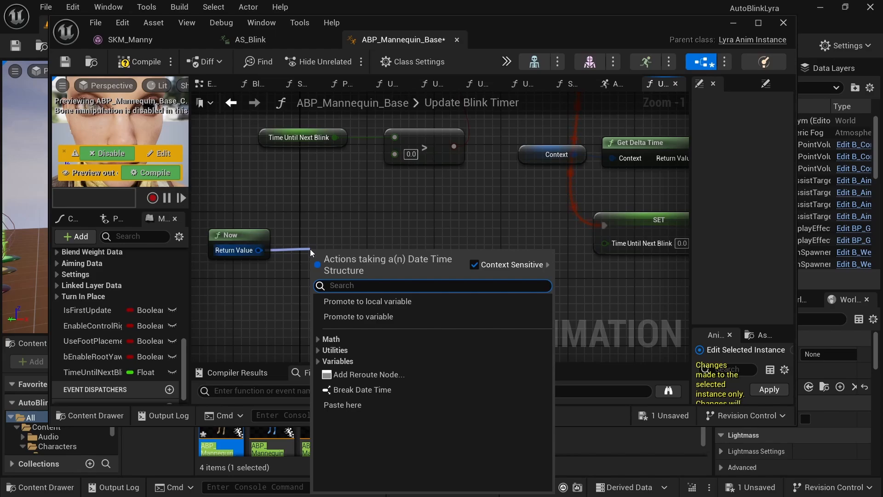
type("Get")
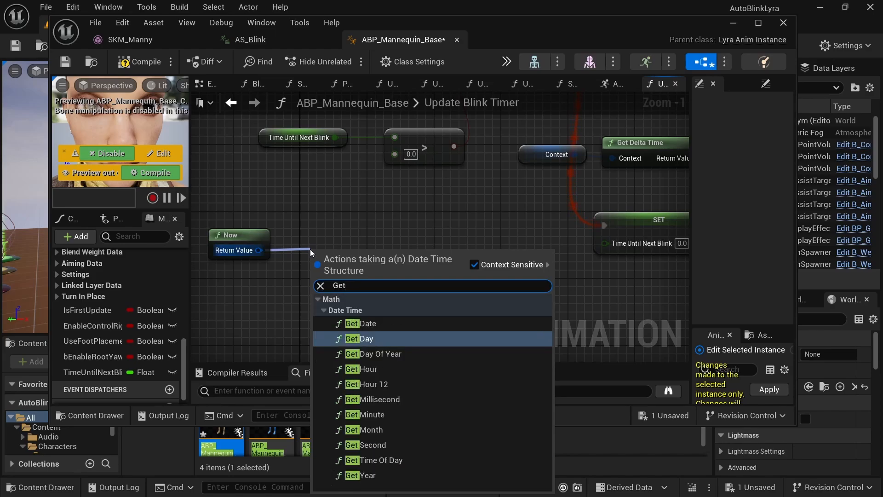
type(" second")
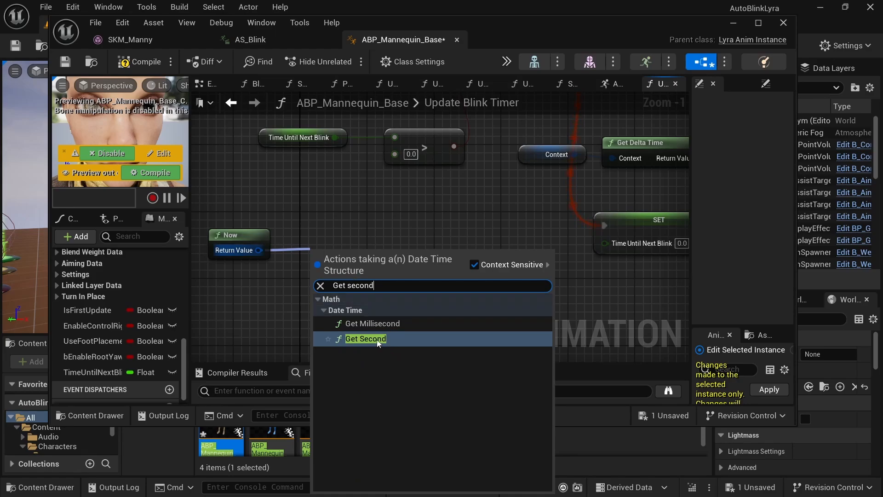
left_click(378, 343)
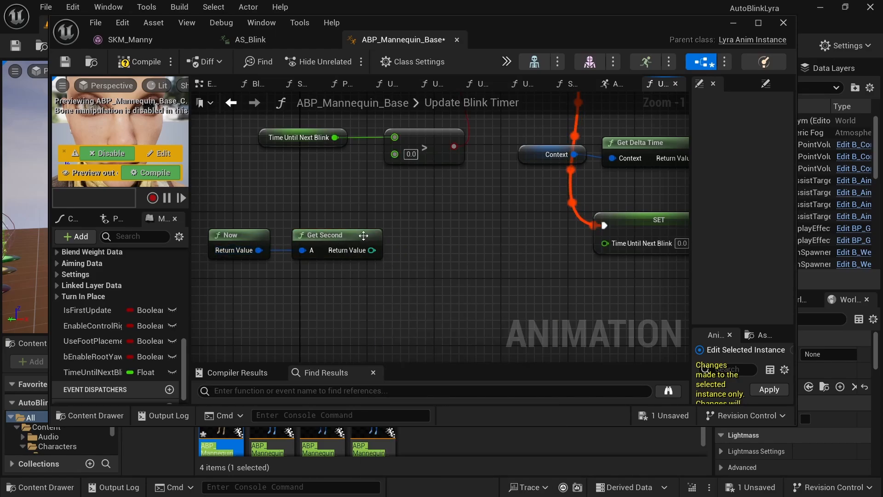
Step: Connect the Get Second result to an integer modulo (%) node with a divisor of 3
left_click_drag(374, 249, 398, 294)
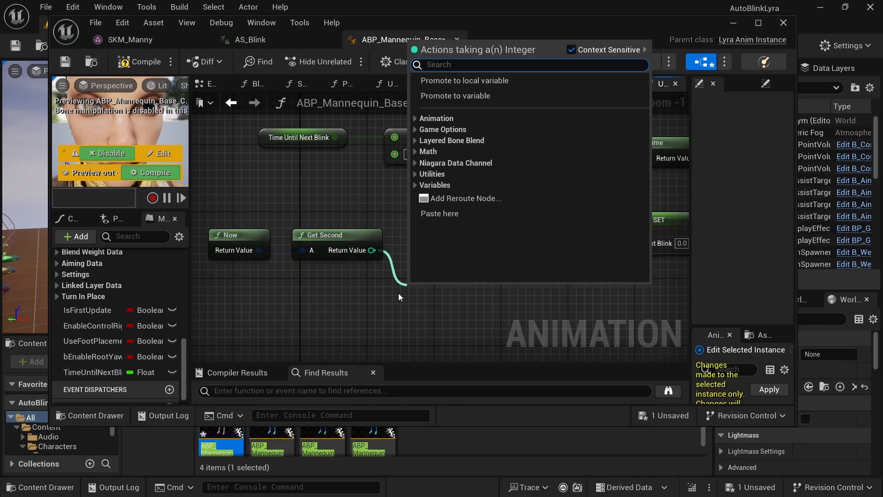
type("%")
left_click(476, 112)
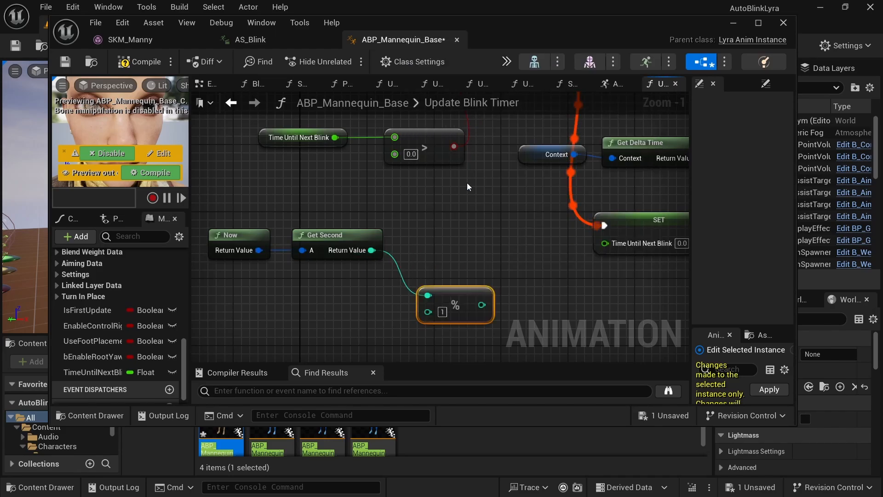
left_click_drag(444, 291, 419, 266)
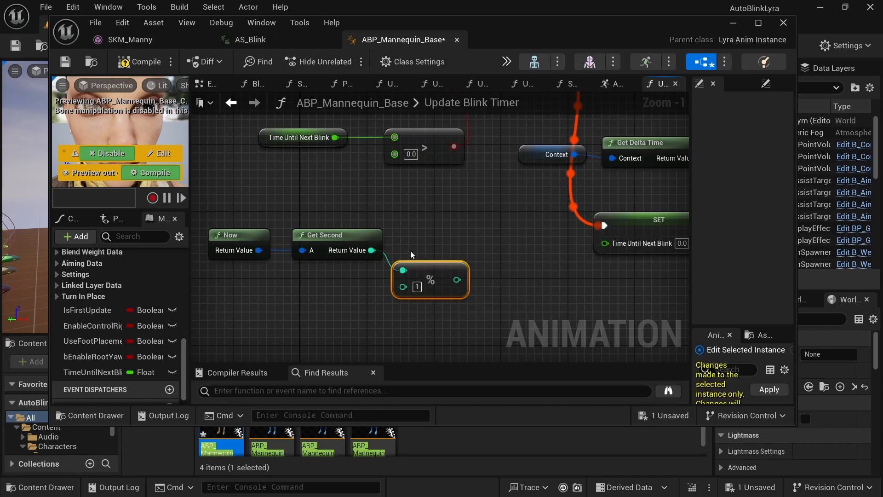
left_click(417, 286)
type("3")
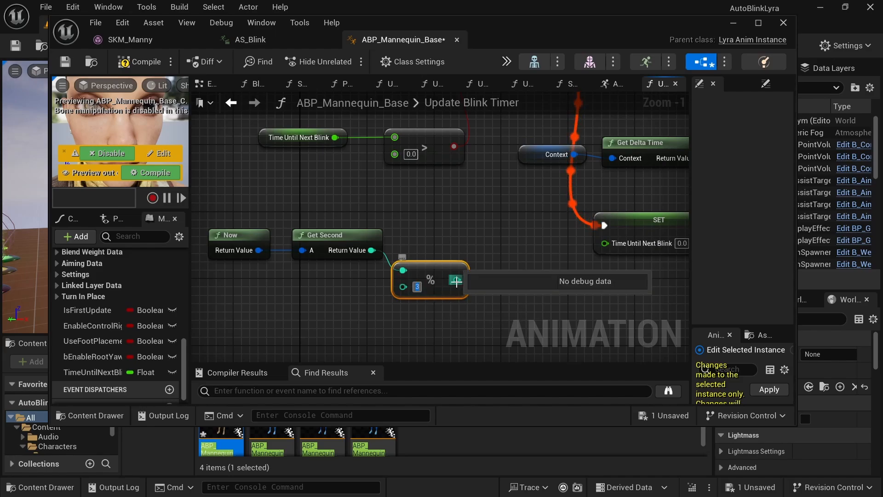
Step: Add 1 to the modulo result with an Add node, move the random-time nodes further from the setter, and compile
left_click_drag(456, 281, 509, 269)
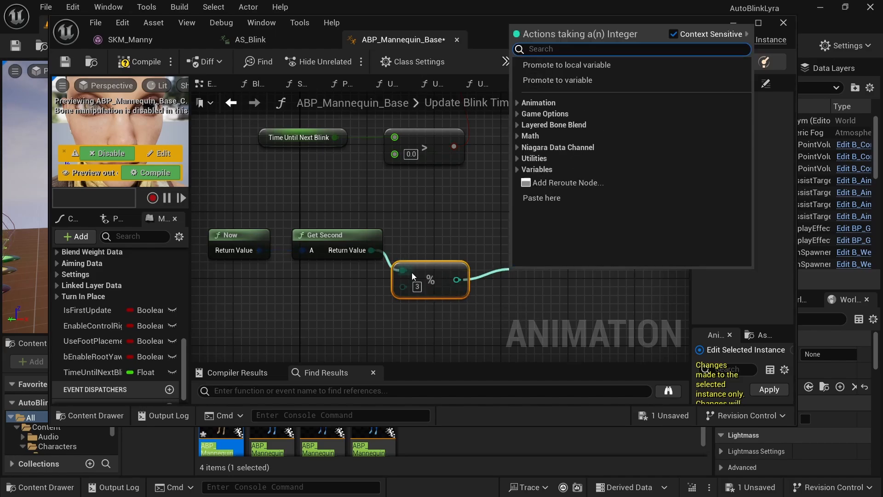
type("add")
left_click(538, 126)
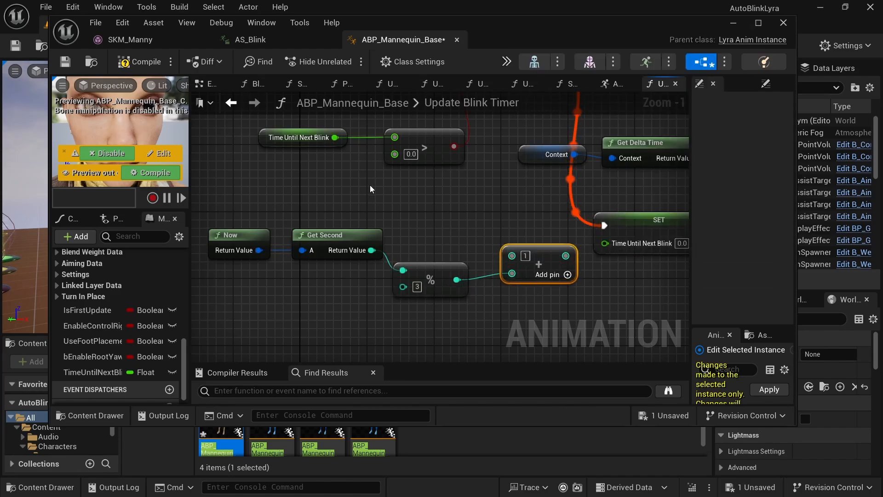
left_click_drag(244, 201, 517, 313)
left_click_drag(347, 239, 230, 240)
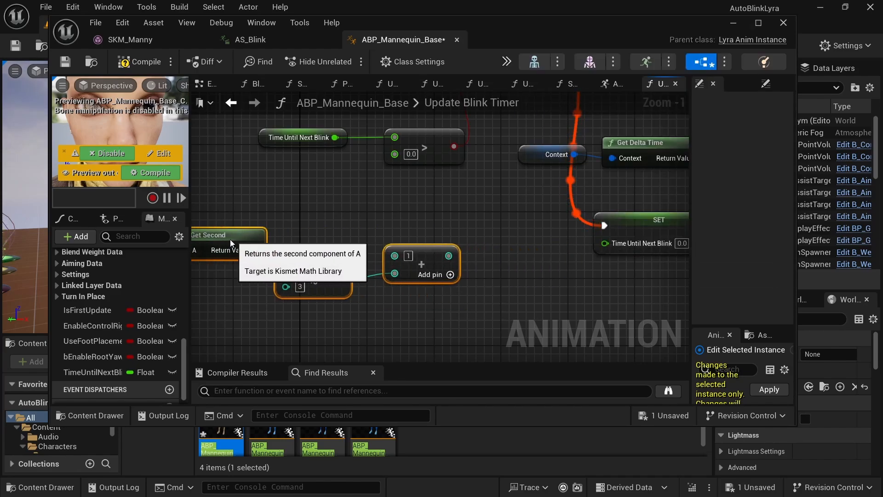
left_click(439, 224)
key("F7")
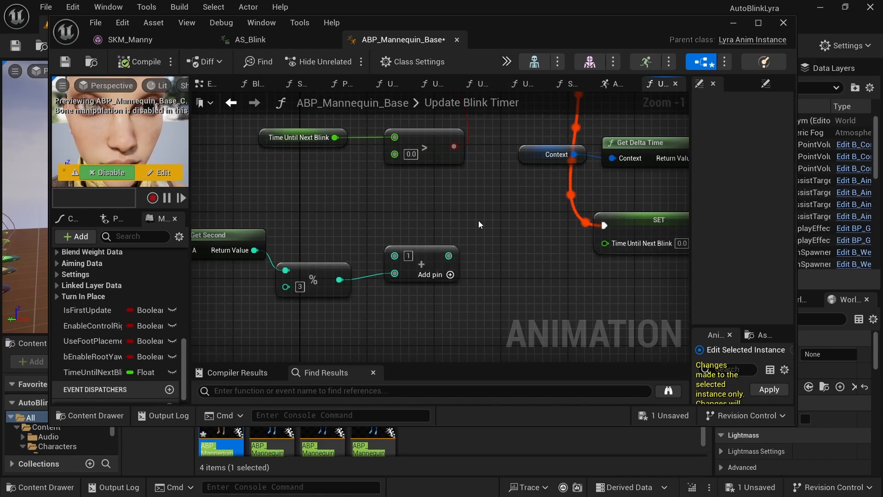
Step: Connect the Add result to the Time Until Next Blink input of the Branch False setter and save the blueprint
left_click_drag(449, 256, 604, 243)
left_click(478, 238)
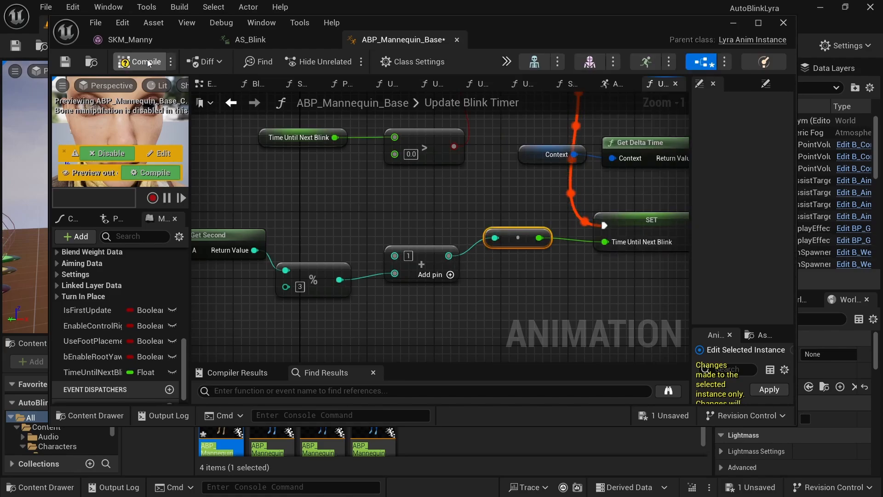
left_click(65, 62)
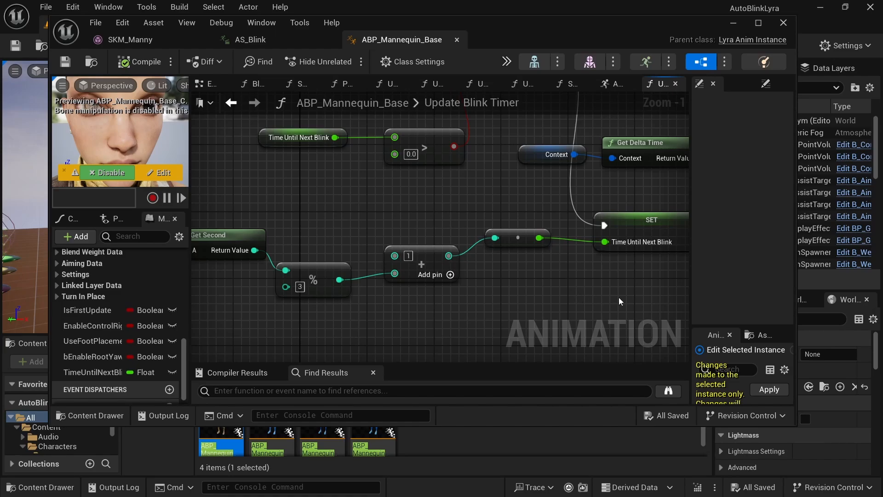
right_click_drag(619, 297, 283, 271)
left_click_drag(284, 216, 386, 211)
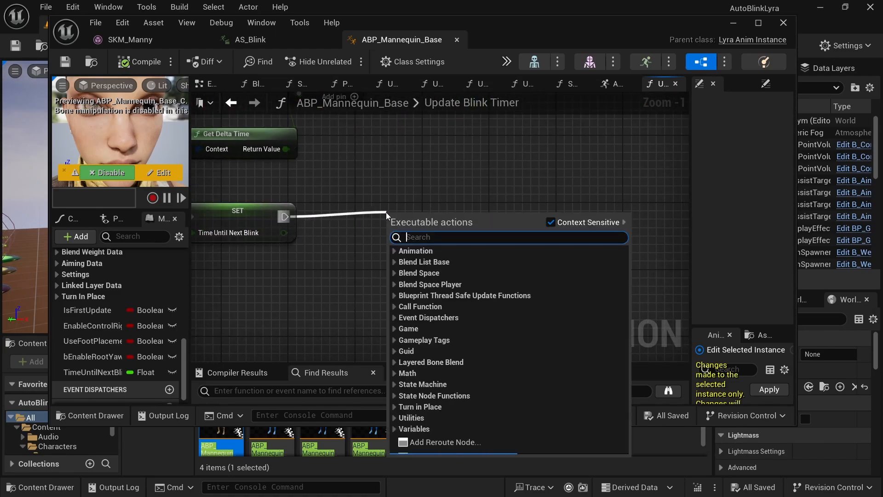
type("set accu")
key("Return")
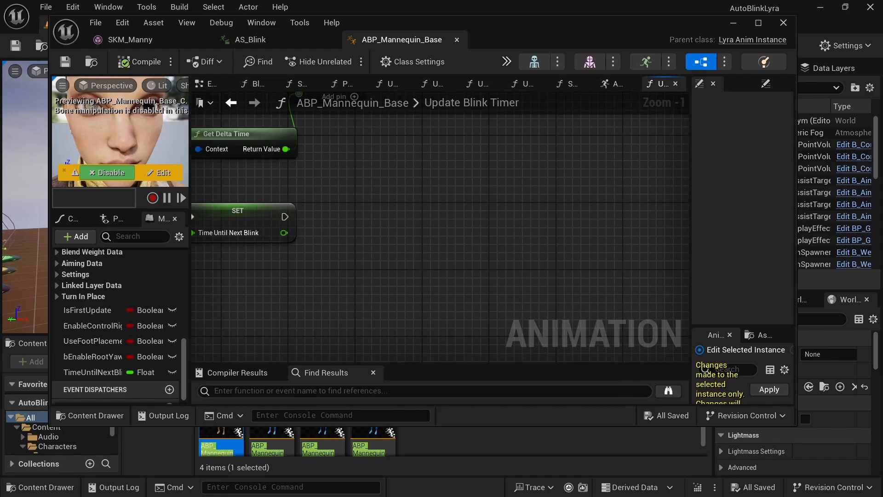
right_click_drag(386, 212, 460, 219)
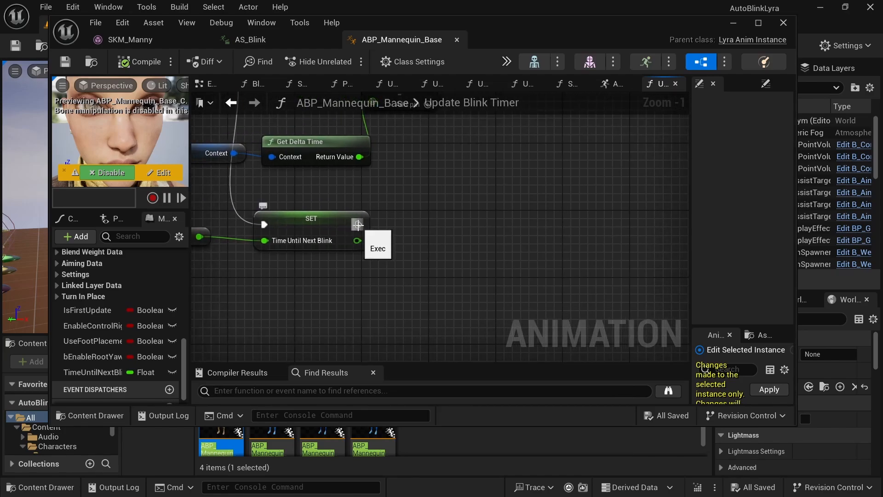
left_click_drag(358, 225, 428, 225)
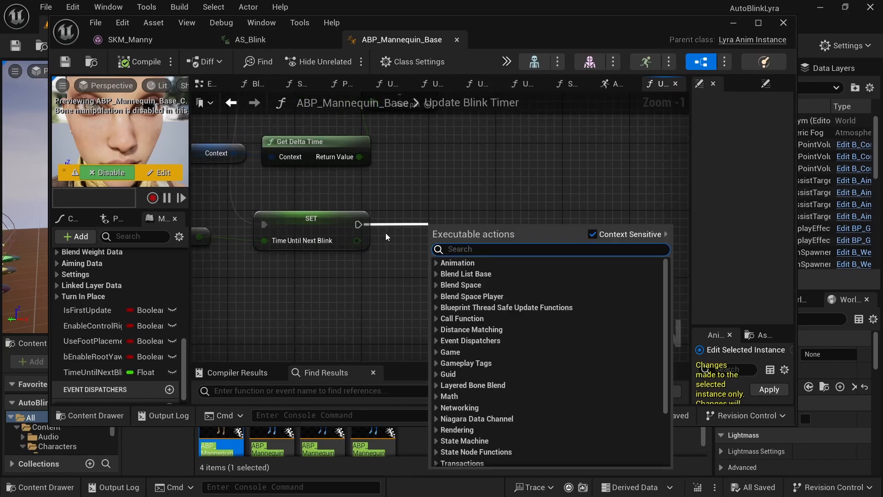
left_click(345, 281)
right_click_drag(345, 281, 547, 282)
scroll(483, 248, "down", 2)
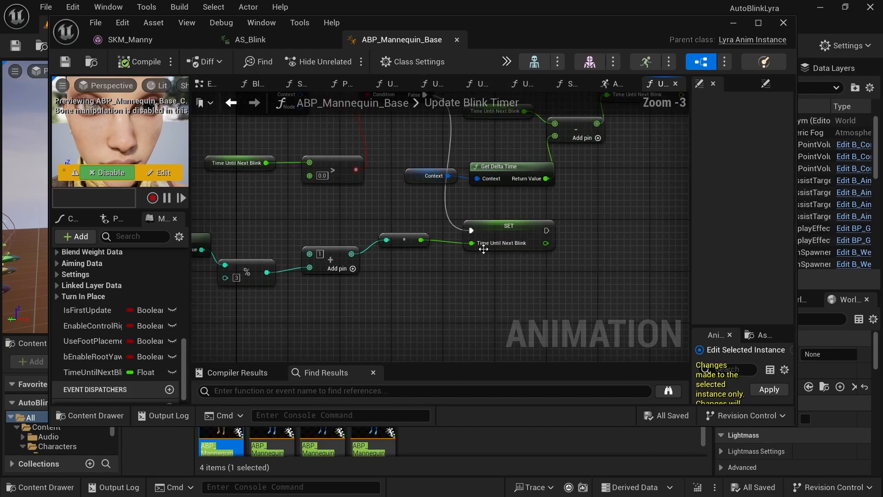
Step: Review the Update Blink Timer graph, including the greater-than check, the Branch False setter and the function's Context and Node inputs
right_click_drag(484, 248, 512, 315)
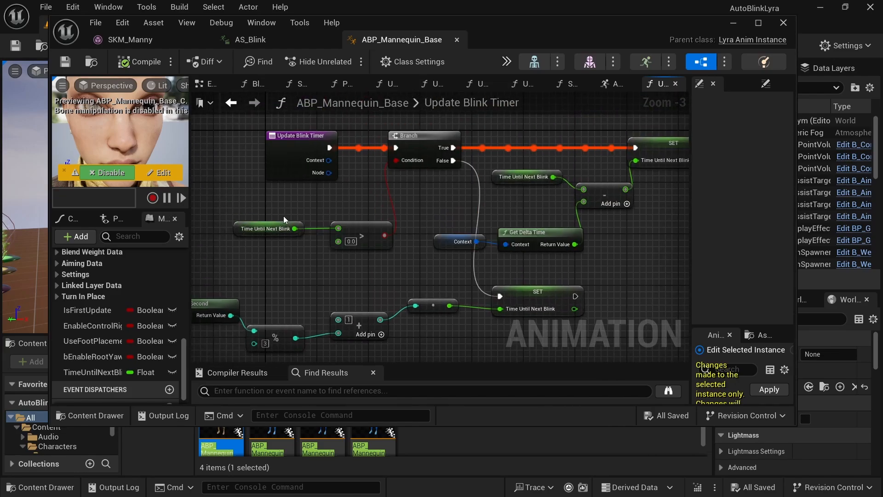
left_click_drag(284, 216, 366, 248)
left_click(343, 274)
left_click(537, 307)
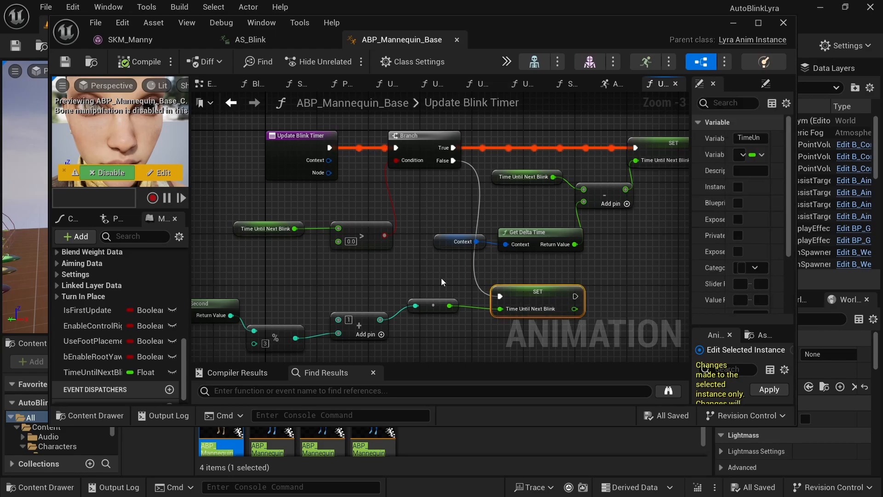
right_click_drag(380, 287, 333, 253)
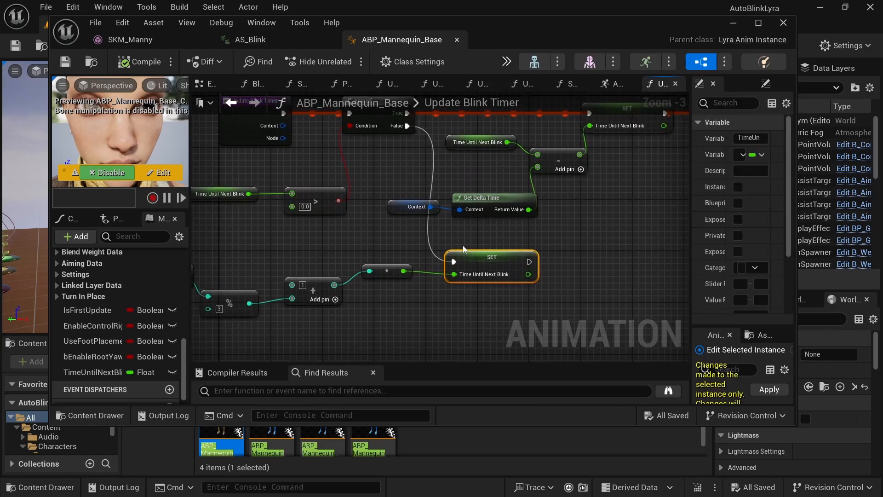
right_click_drag(500, 242, 504, 269)
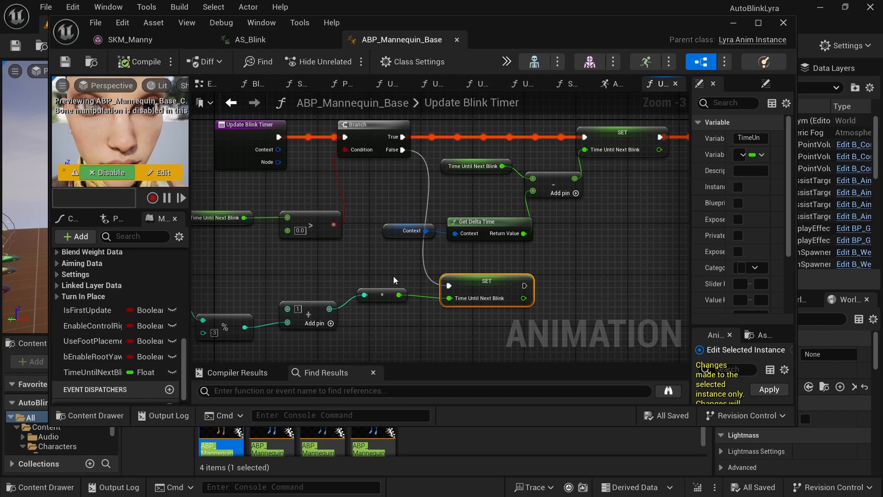
right_click_drag(395, 276, 401, 250)
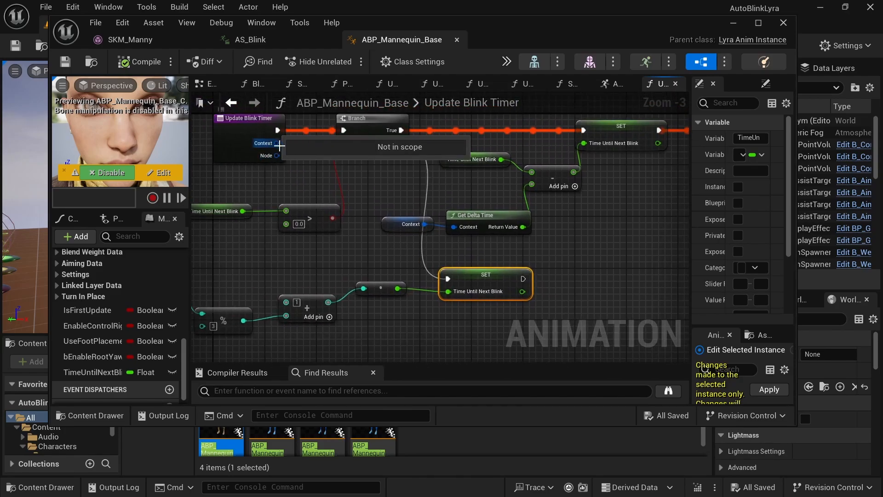
mouse_move(281, 148)
right_mouse_down()
mouse_move(251, 122)
mouse_move(274, 134)
right_mouse_up()
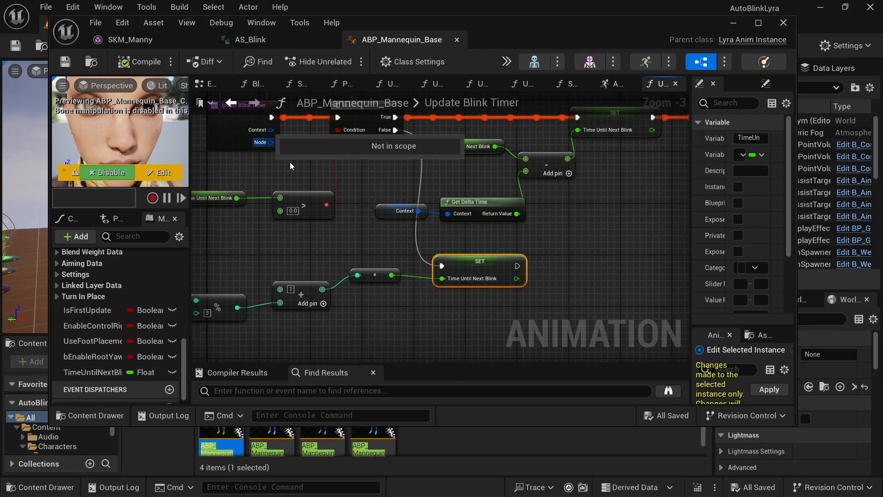
Step: Add a Get Node getter for the function's Node input below the Branch False setter
right_click(376, 327)
type("Node")
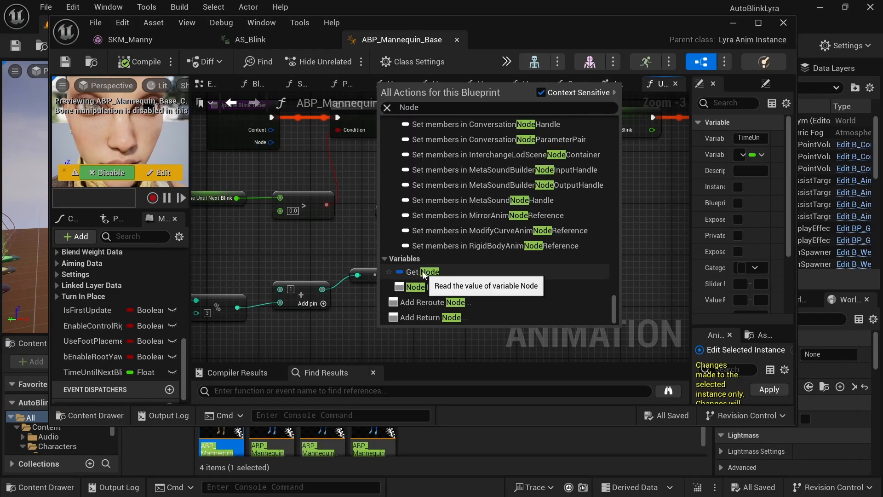
left_click(424, 272)
right_click_drag(411, 335, 361, 303)
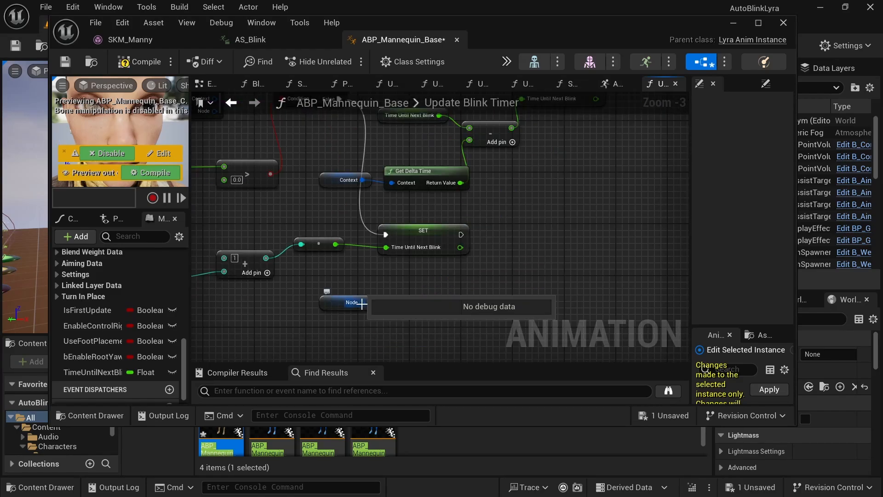
left_click_drag(362, 303, 409, 303)
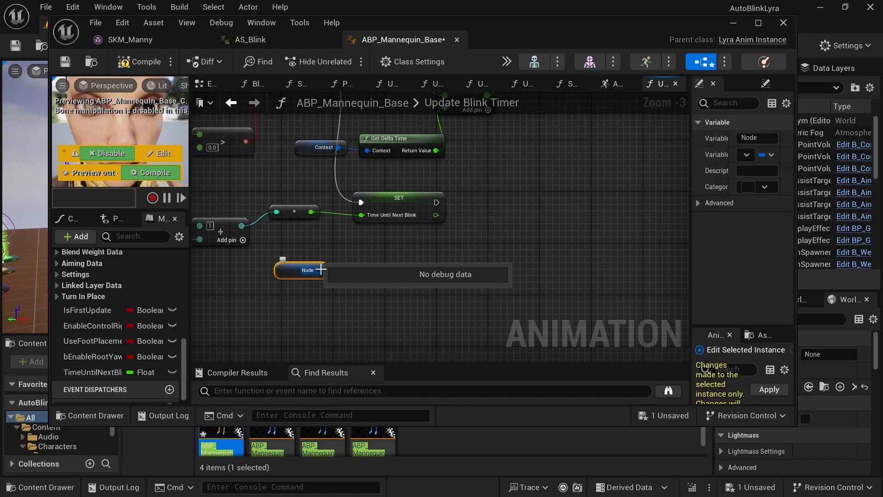
Step: Convert the Node reference with a pure Convert to Sequence Player node
left_click_drag(319, 270, 386, 270)
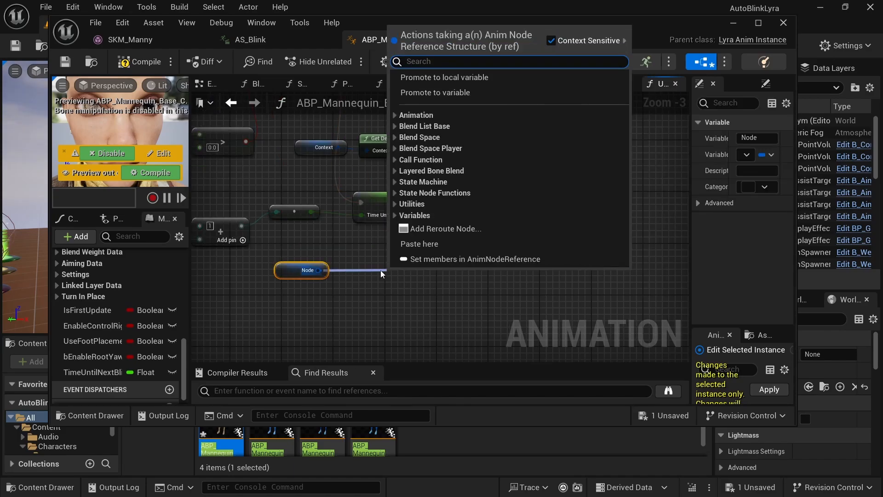
type("Convert to se")
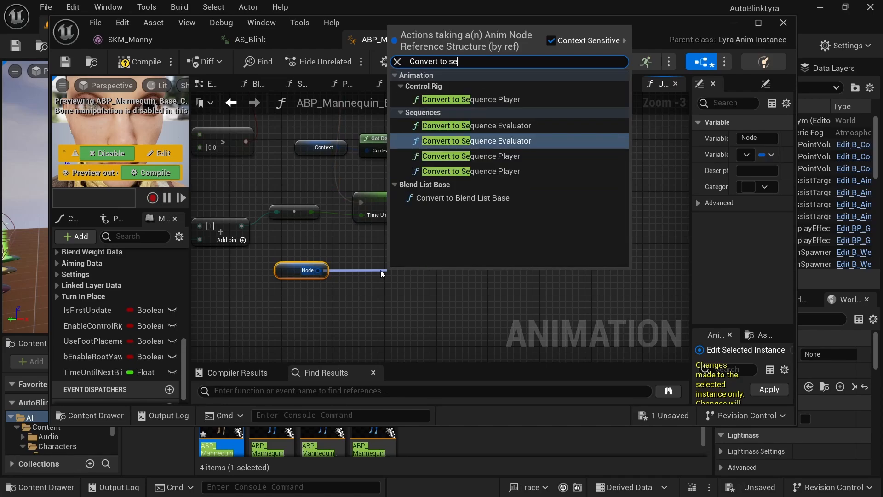
type("quenc")
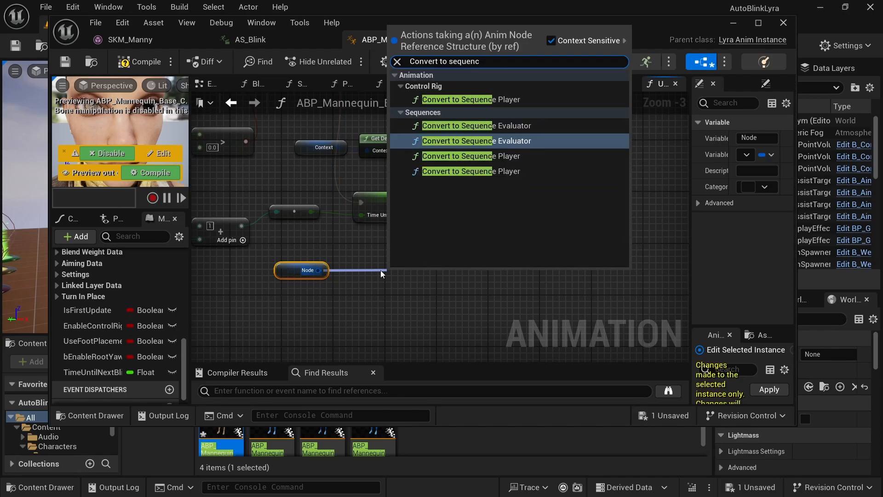
left_click(456, 160)
Step: Add a Set Accumulated Time node fed by the Sequence Player output of the conversion node
left_click_drag(371, 292, 431, 241)
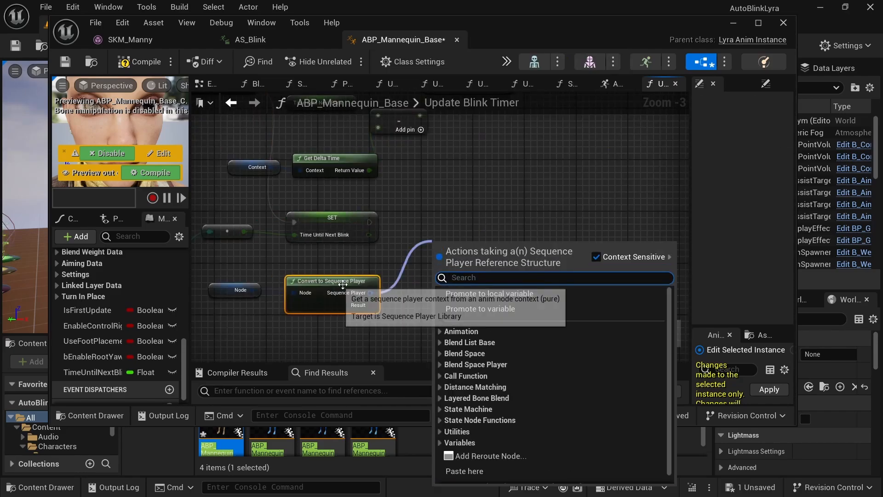
left_click(397, 297)
left_click_drag(371, 292, 420, 240)
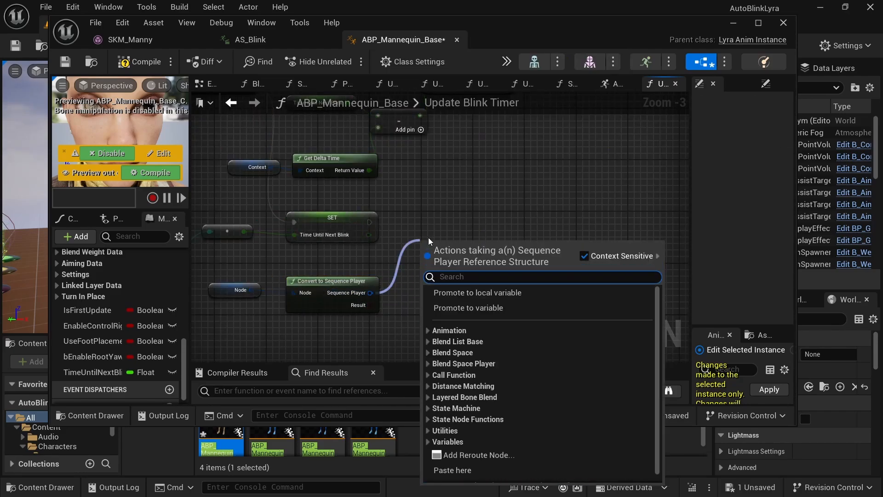
type("set acc")
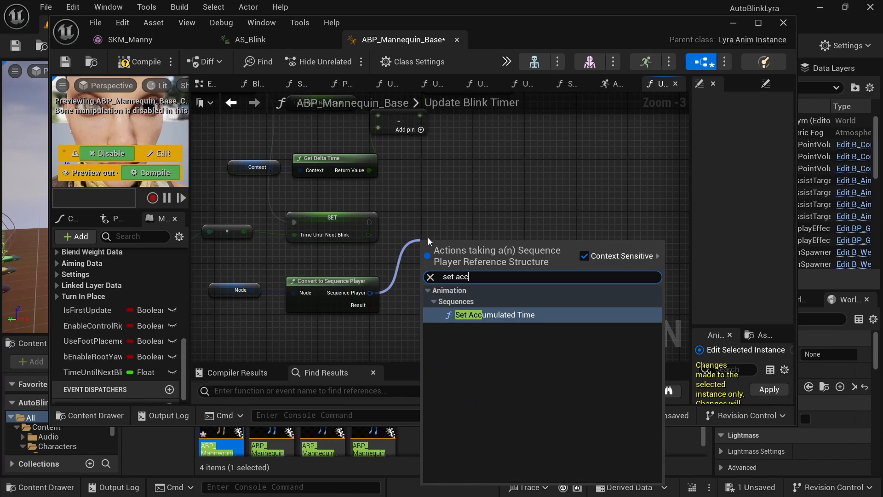
type("u")
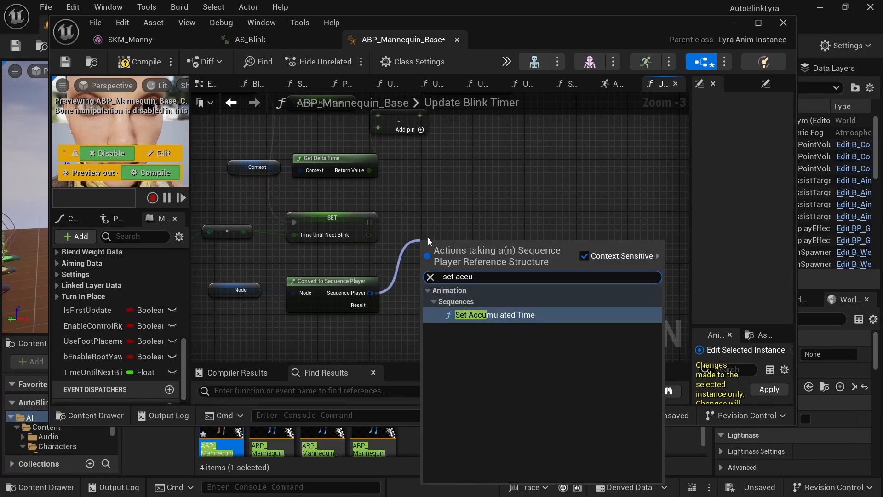
left_click(484, 316)
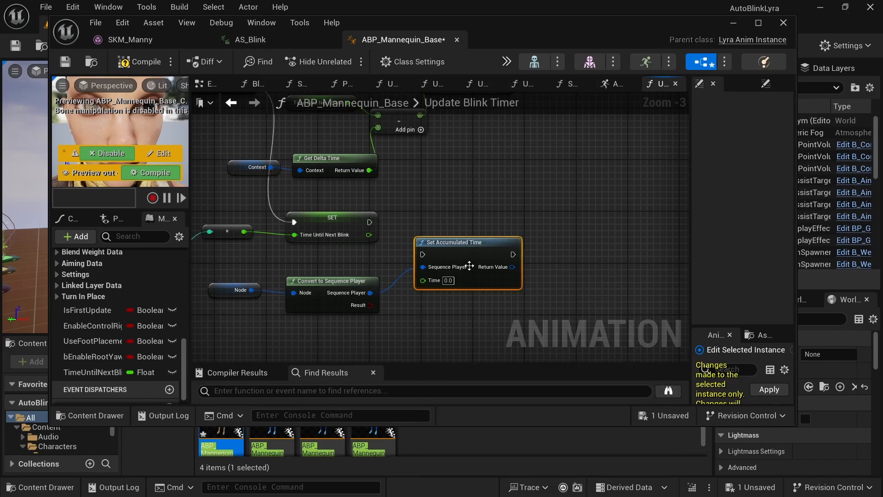
Step: Connect the Branch False setter's execution output to Set Accumulated Time, align the two nodes, and save the blueprint
left_click(323, 195)
left_click(345, 216)
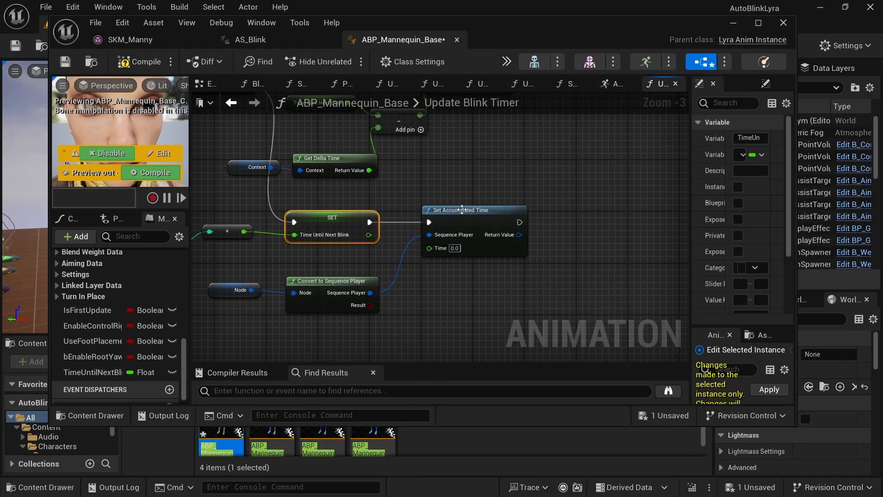
left_click(479, 209)
left_click(65, 62)
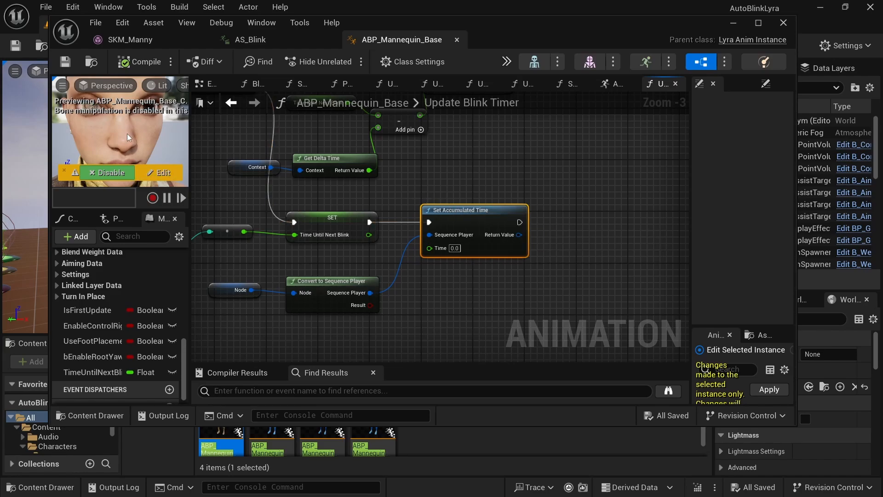
Step: Compile and examine the enlarged character preview and the Now, Get Second, modulo and Add chain that sets the blink interval
left_click_drag(106, 212, 106, 313)
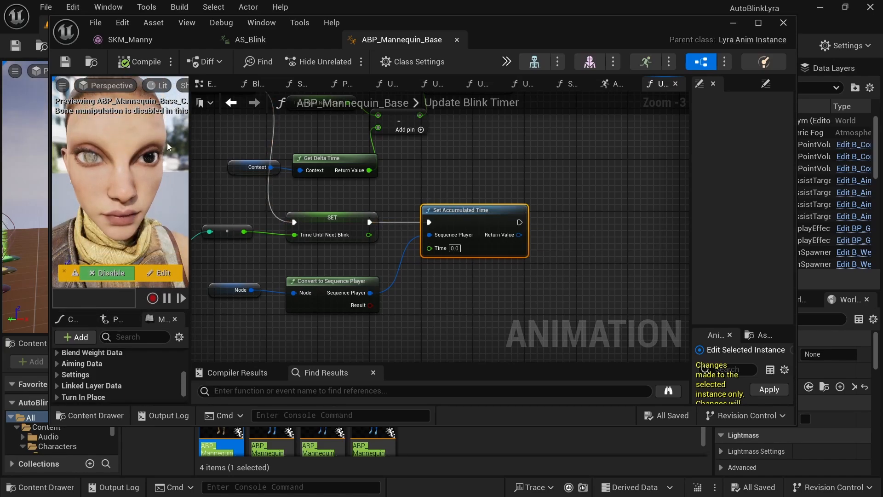
left_click(140, 62)
right_click_drag(265, 265, 590, 235)
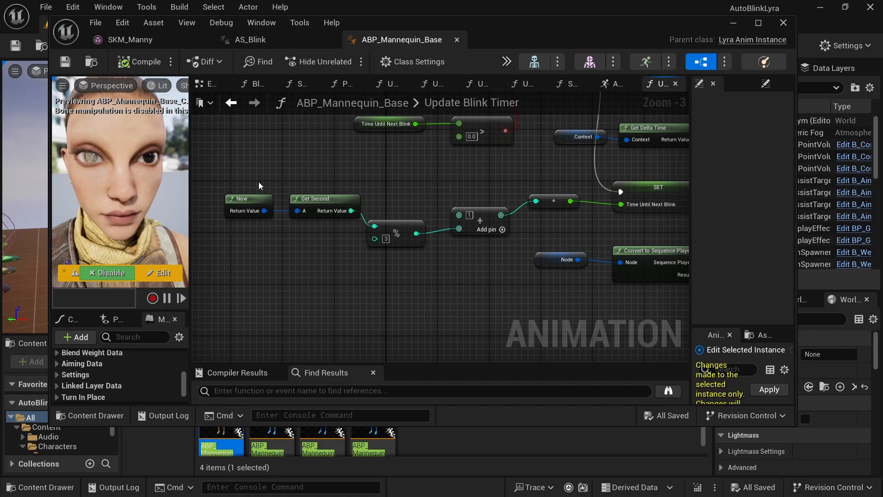
right_click_drag(418, 200, 426, 247)
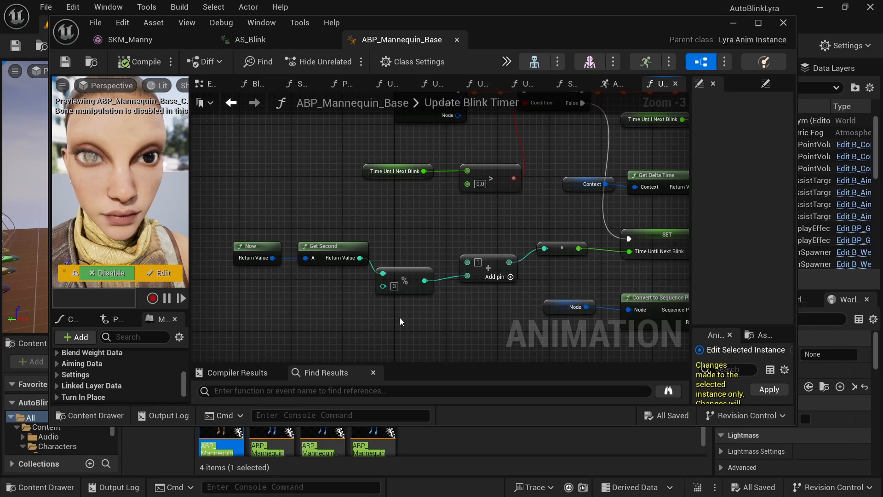
left_click_drag(277, 236, 572, 290)
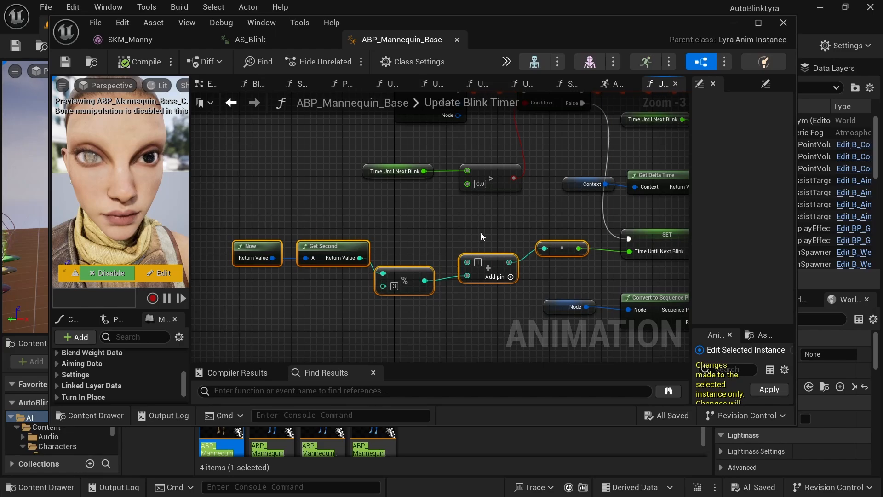
right_click_drag(530, 219, 200, 196)
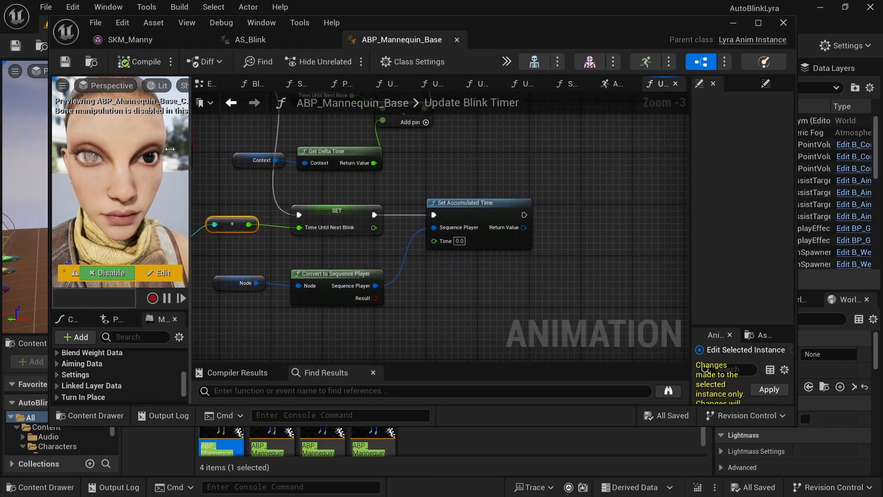
Step: Connect the execution output of Set Accumulated Time to the Return Node and save the blueprint
left_click(65, 61)
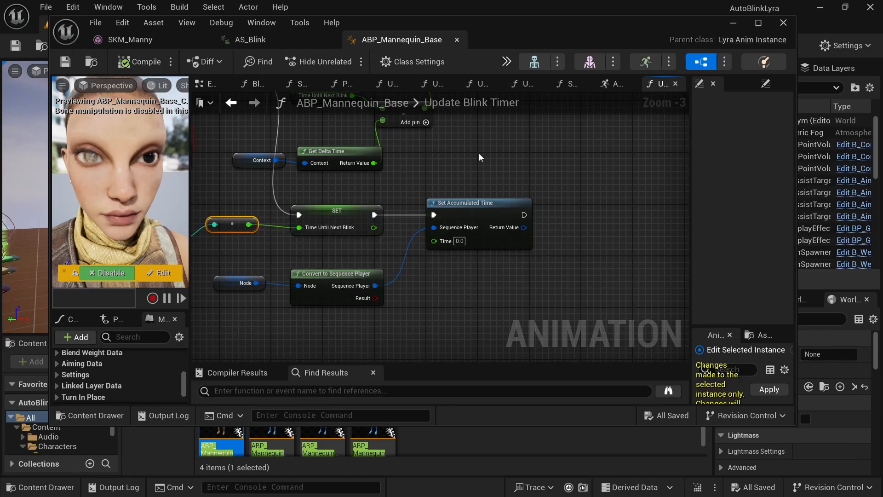
right_click_drag(513, 164, 433, 254)
scroll(514, 264, "down", 1)
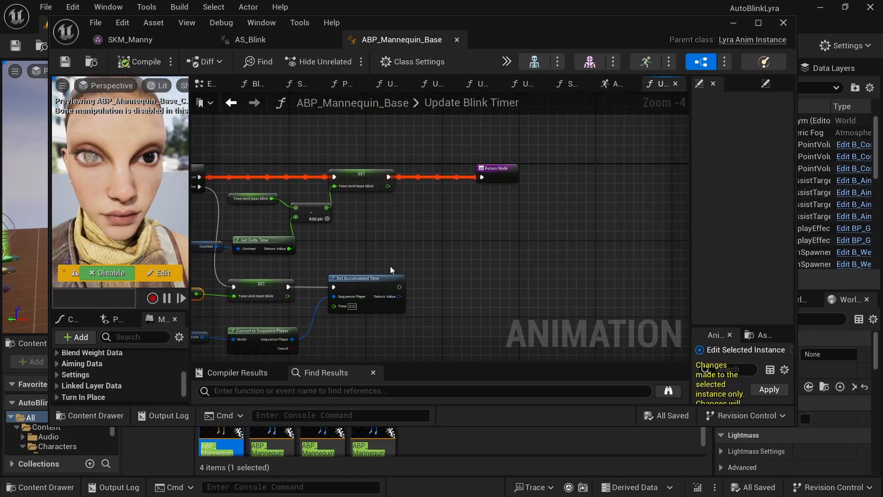
left_click_drag(400, 287, 484, 176)
left_click(65, 62)
right_click_drag(536, 225, 646, 151)
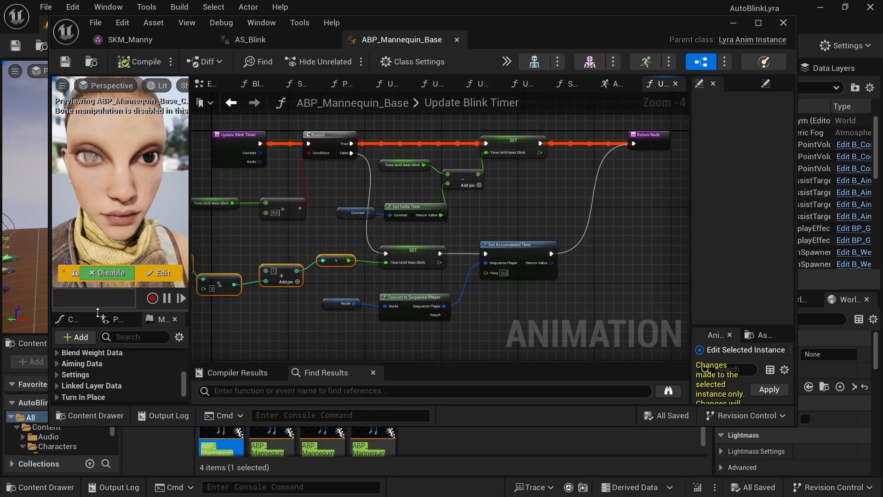
Step: Shrink the character preview and open the AnimGraph at the AS_Blink sequence player and Layered blend per bone nodes
left_click_drag(97, 309, 98, 195)
left_click_drag(183, 347, 180, 227)
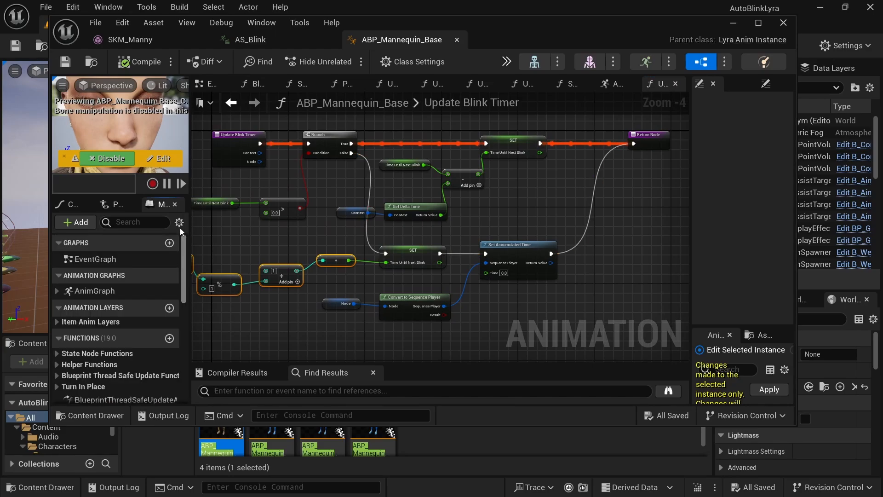
double_click(89, 290)
right_click_drag(479, 296, 577, 302)
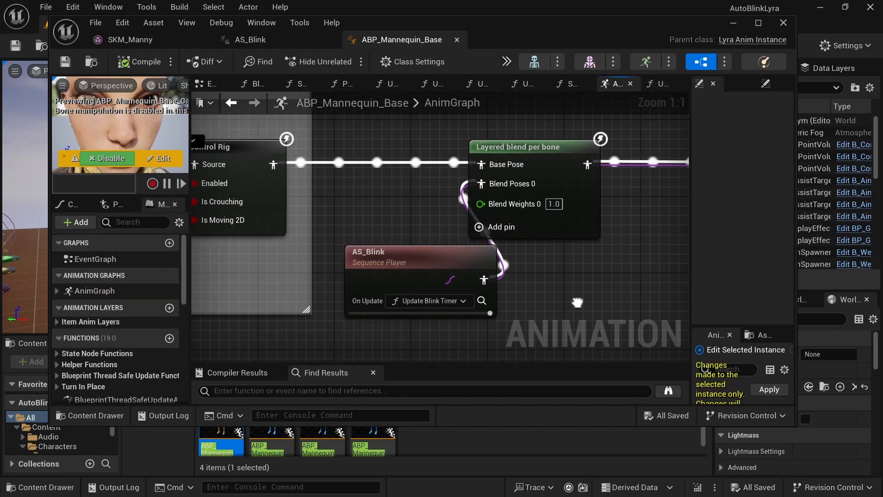
scroll(531, 261, "down", 1)
right_click_drag(447, 232, 370, 230)
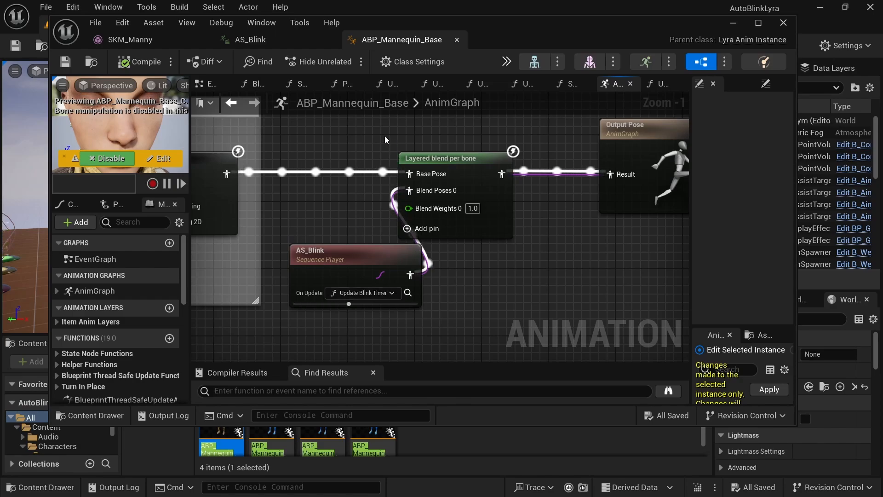
Step: Move the animation blueprint window clear of the level viewport, play the L_ShooterGym level and enter a console command
right_click_drag(602, 282, 530, 304)
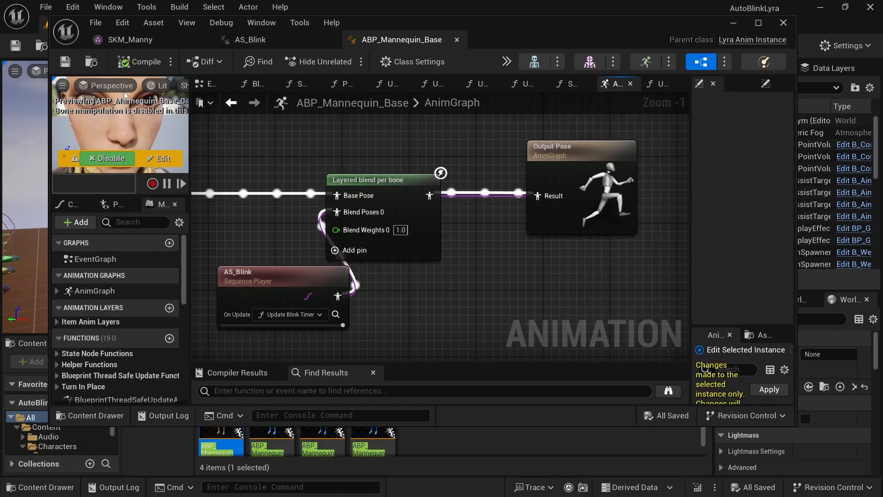
left_click_drag(510, 27, 489, 361)
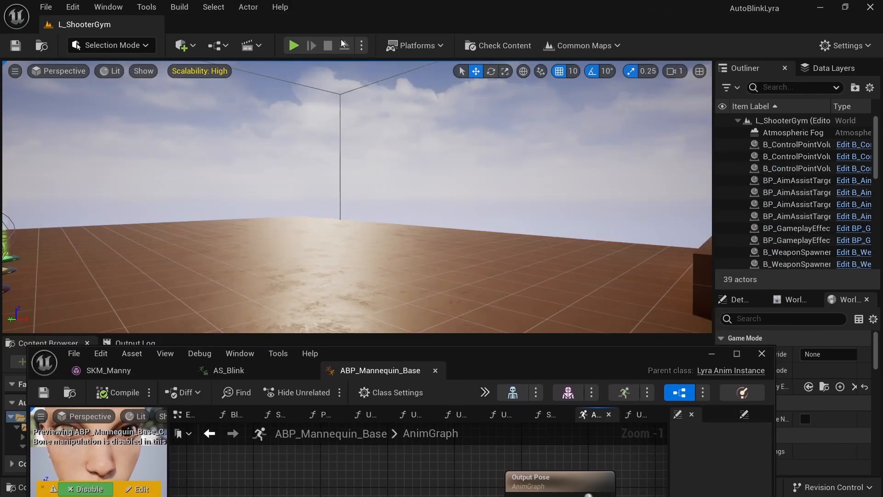
left_click(292, 46)
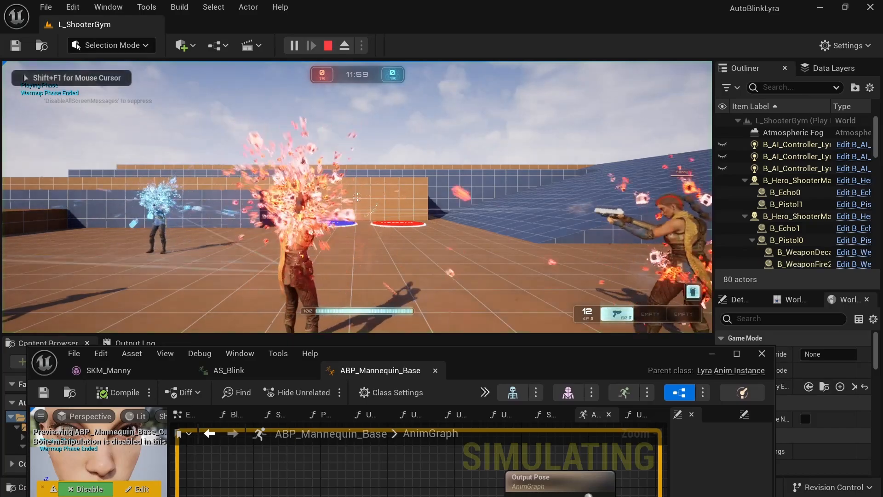
key("shift+F1")
key("grave")
type("go")
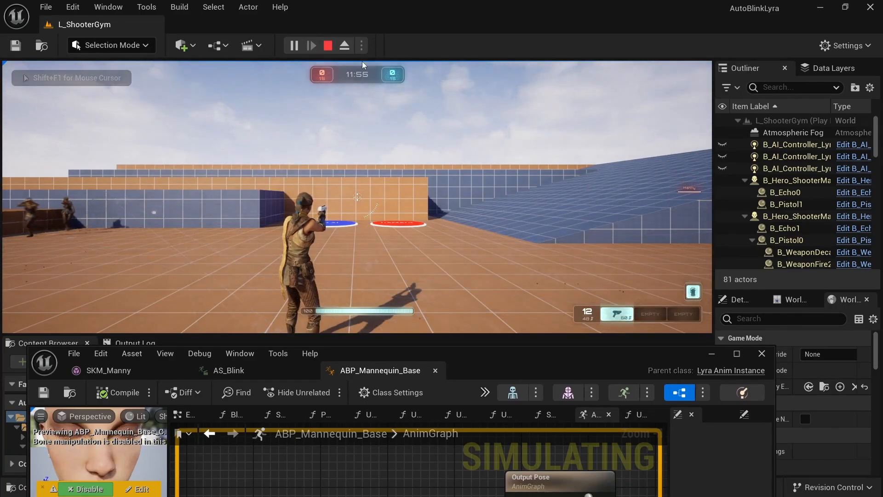
Step: Eject from the player and fly the camera around to the hero character's face to examine the blinking during play
key("F8")
key("d")
right_click_drag(405, 154, 114, 134)
key("w")
key("s")
scroll(131, 108, "down", 1)
scroll(131, 108, "down", 7)
key("e")
key("w")
key("a")
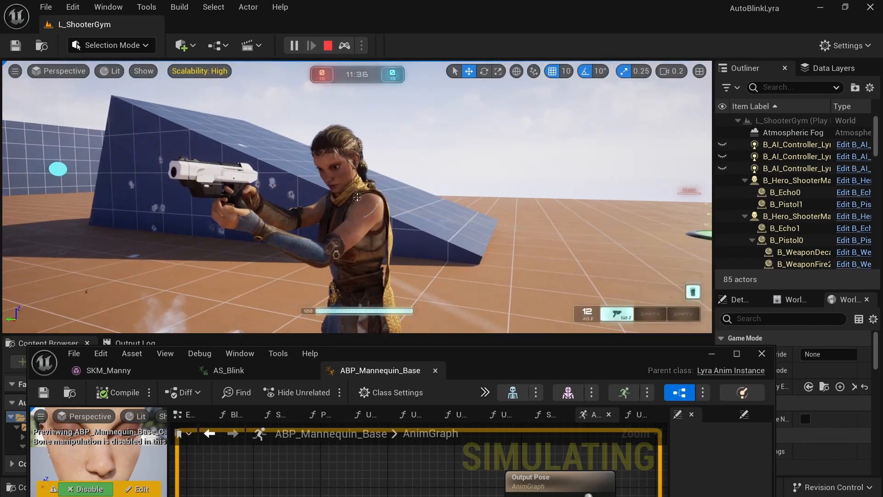
key("w")
right_click_drag(394, 162, 394, 162)
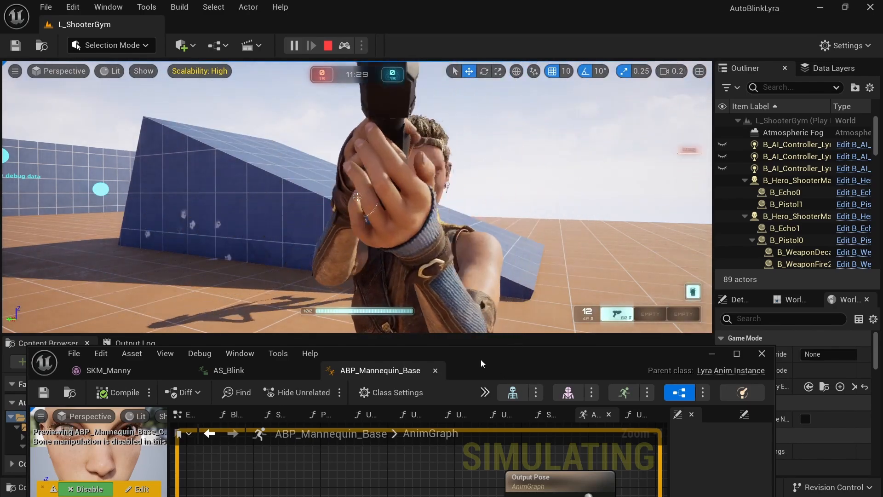
left_click_drag(481, 364, 506, 323)
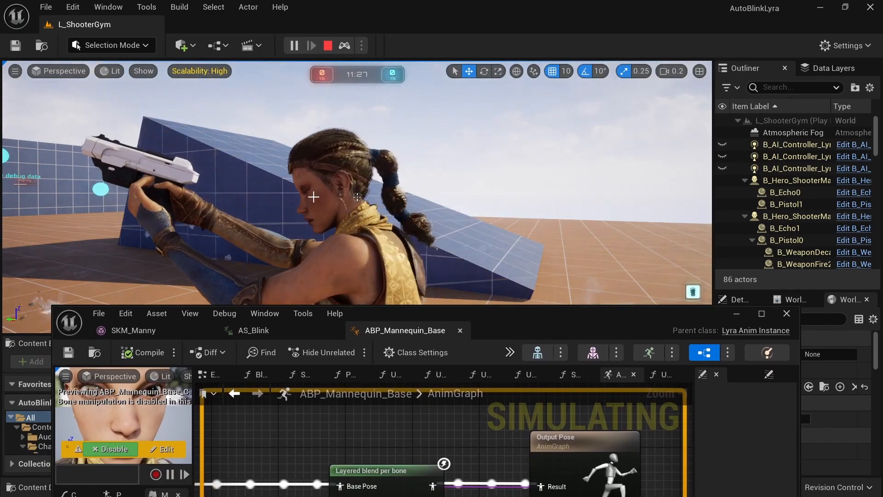
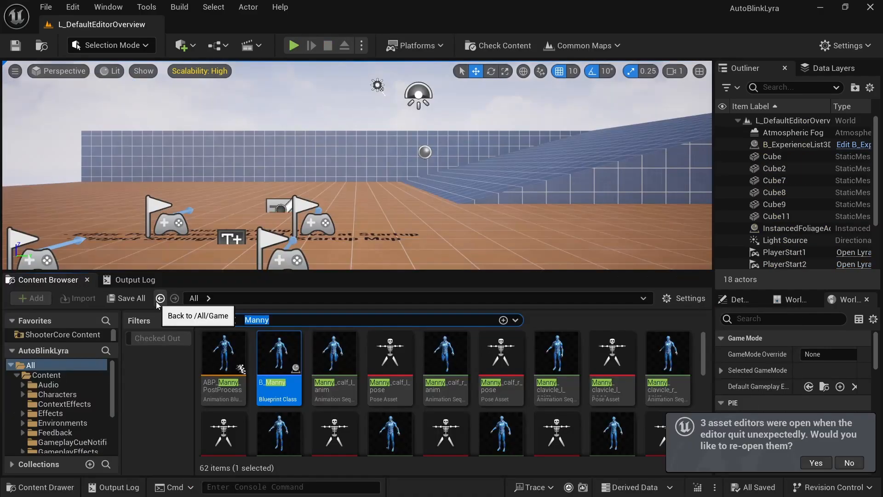
Step: Search the project assets for SK_Manne, open the SK_Mannequin skeleton and widen its curve list
type("_M")
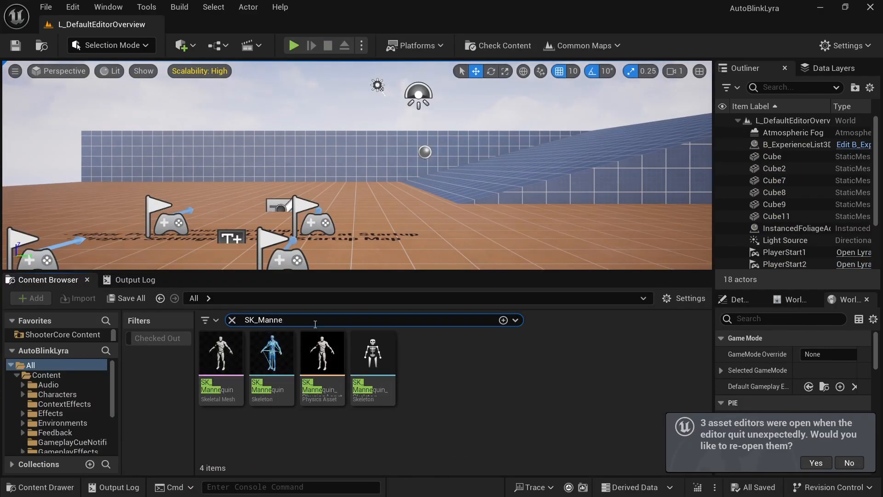
double_click(272, 353)
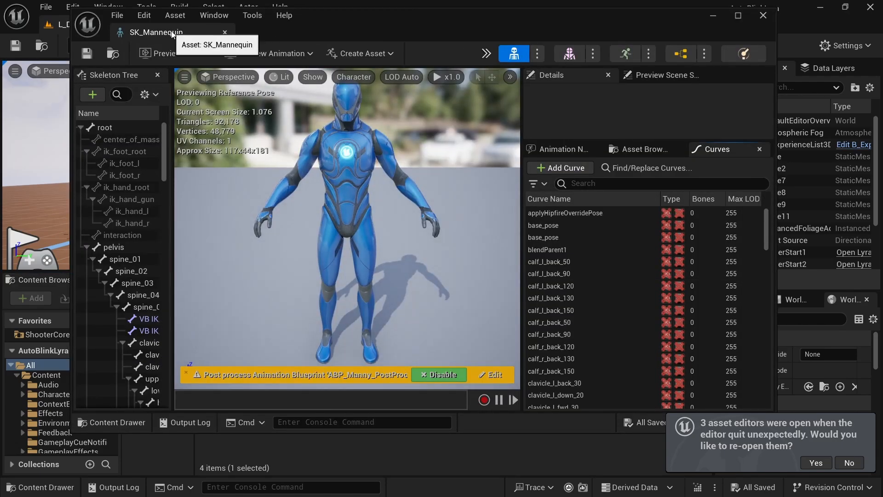
left_click_drag(328, 23, 283, 23)
left_click_drag(477, 180, 394, 179)
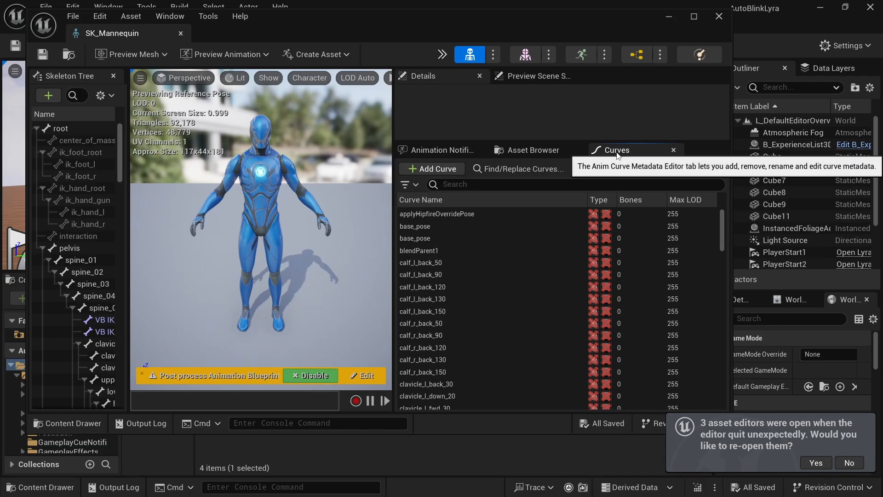
Step: Add a curve named DisableAutoBlink to the SK_Mannequin skeleton, then save and close the skeleton
left_click(131, 17)
left_click(167, 17)
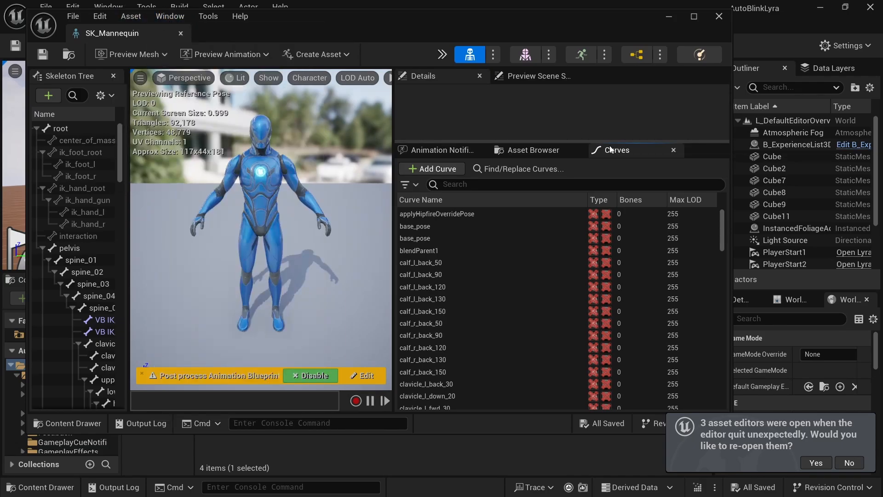
left_click(175, 19)
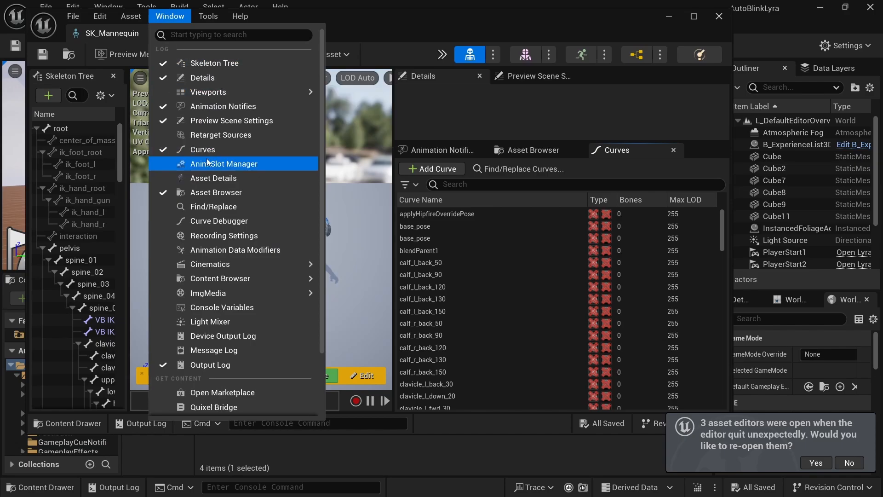
left_click(579, 118)
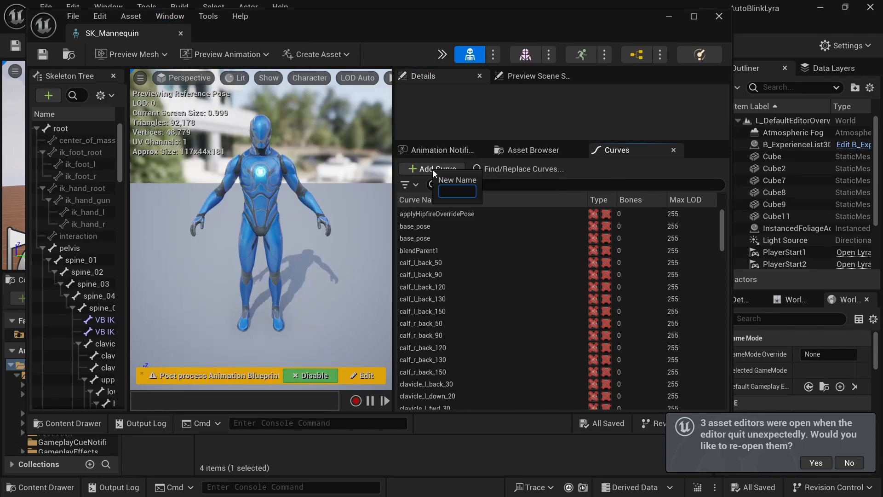
type("DisableAut")
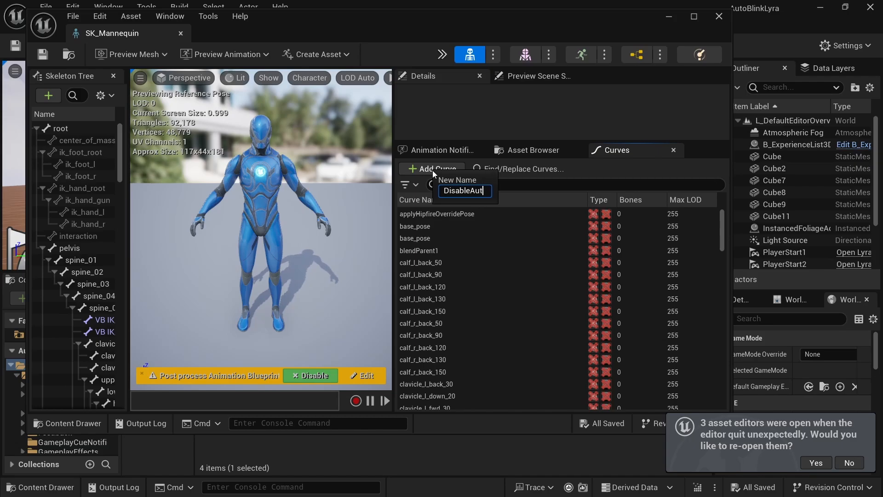
type("oBlink")
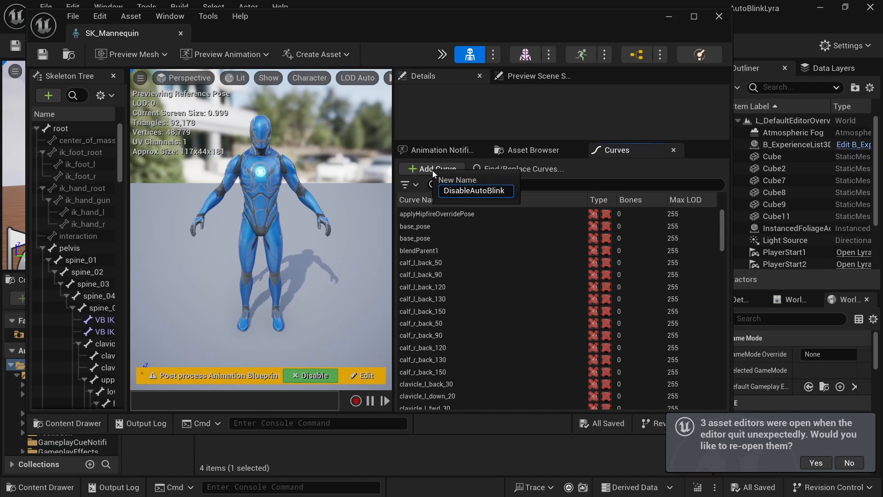
key("Return")
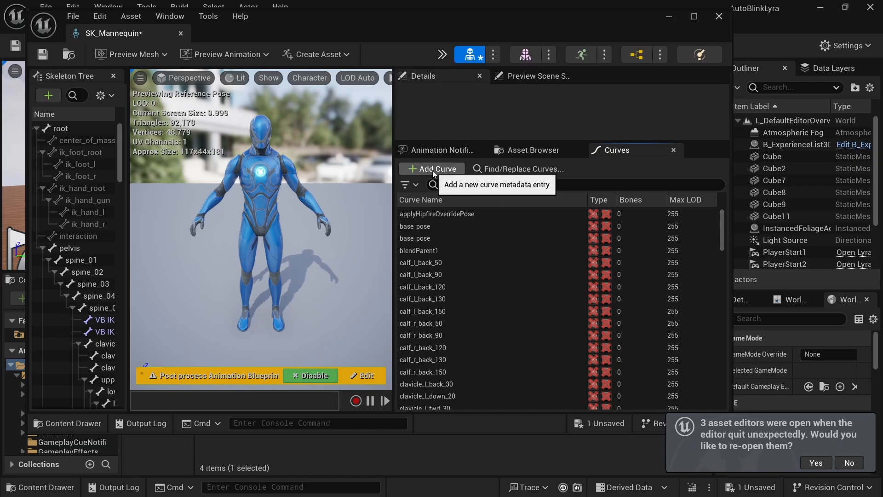
left_click(43, 55)
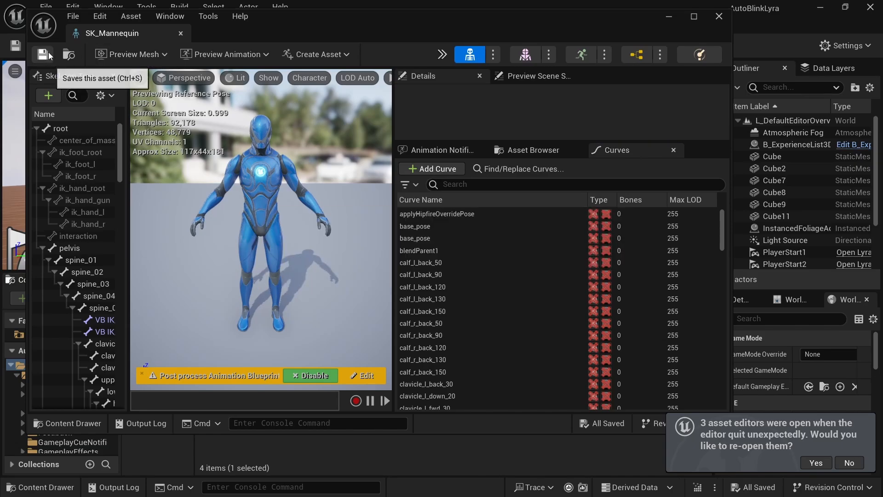
left_click(180, 33)
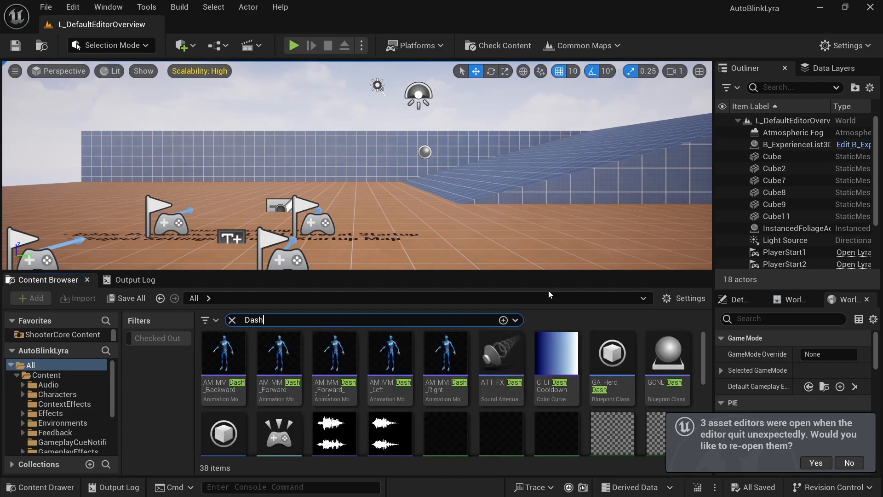
Step: Open the AM_MM_Dash_Forward montage from the Dash assets and set its preview mesh to SKM_Echo
double_click(278, 354)
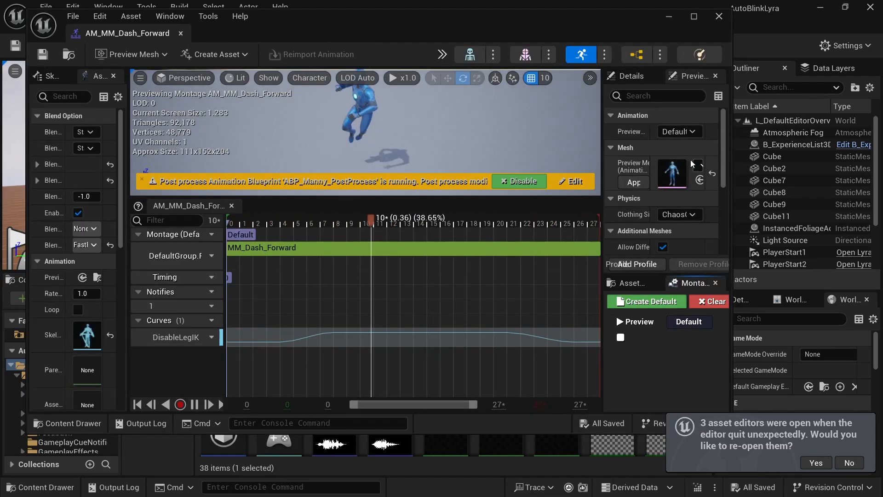
left_click(652, 167)
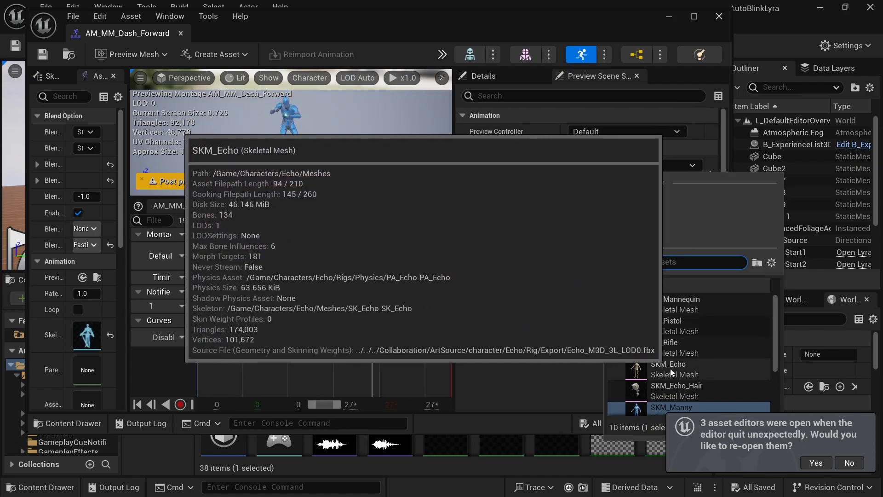
left_click(669, 369)
left_click_drag(274, 268, 262, 268)
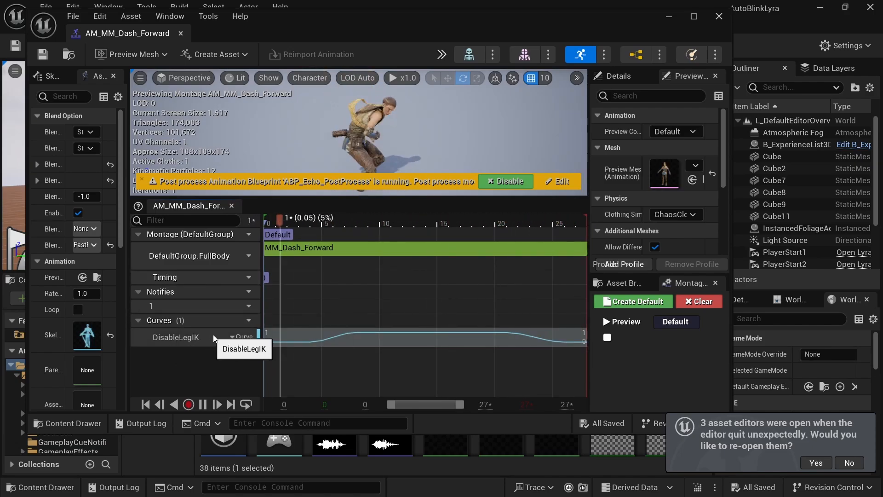
Step: Add the DisableAutoBlink curve to the AM_MM_Dash_Forward montage
left_click(240, 320)
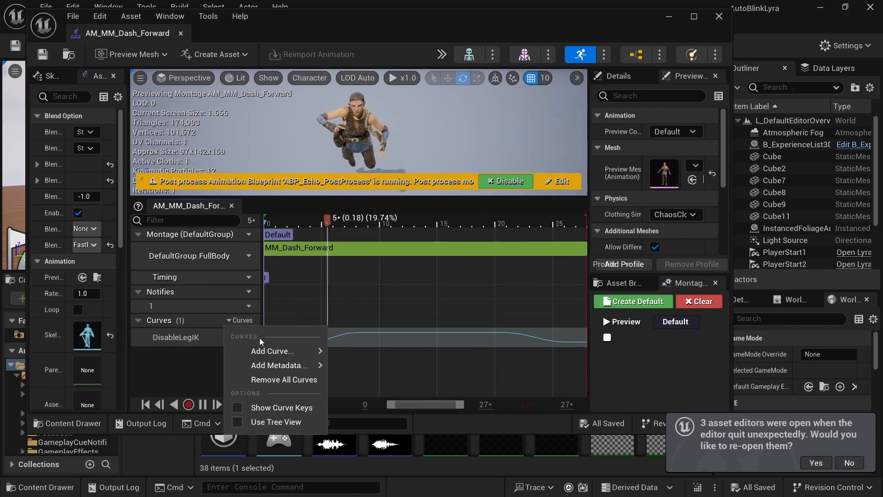
mouse_move(267, 356)
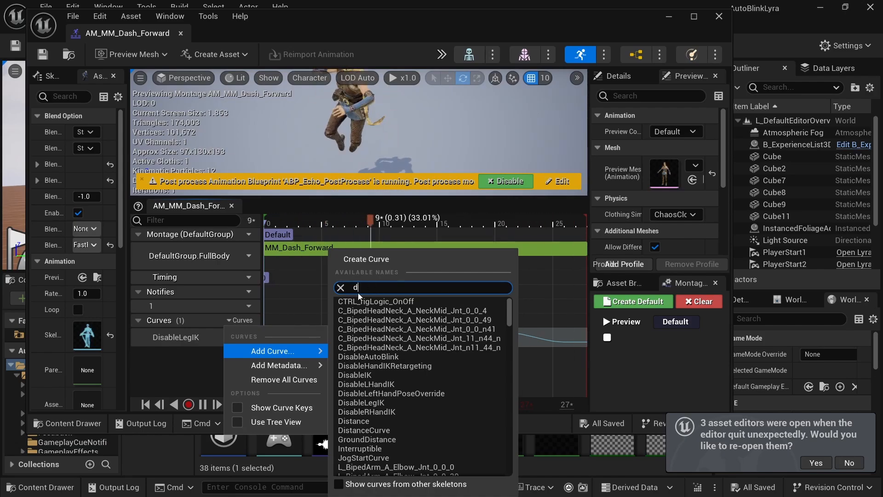
type("disable")
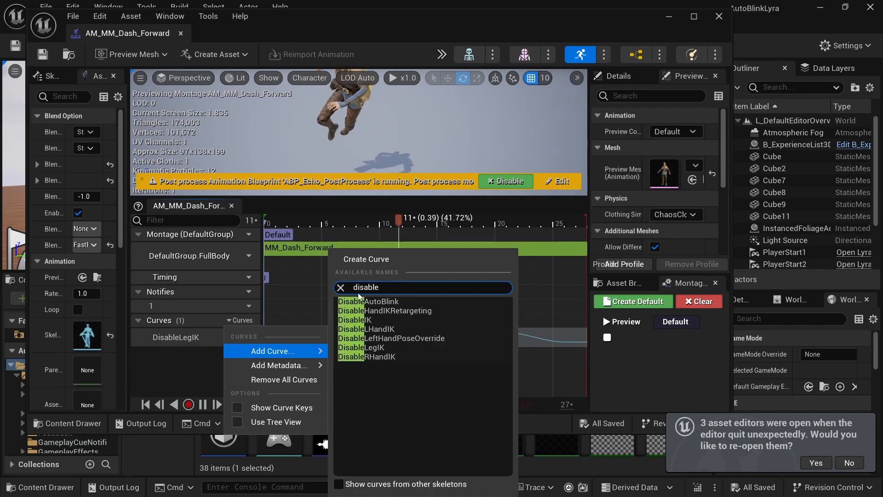
left_click(385, 302)
Step: Add a key with value 1.0 at about 0.17 s to the DisableAutoBlink curve and save the montage
double_click(179, 361)
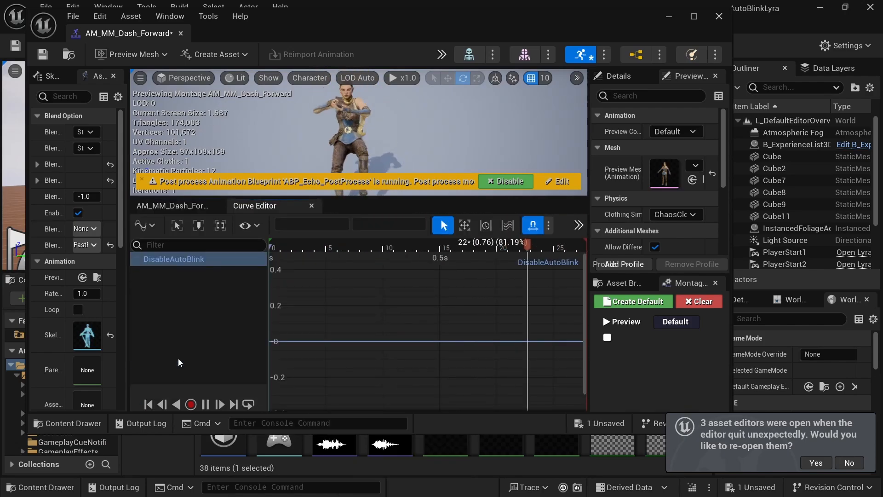
middle_click(321, 340)
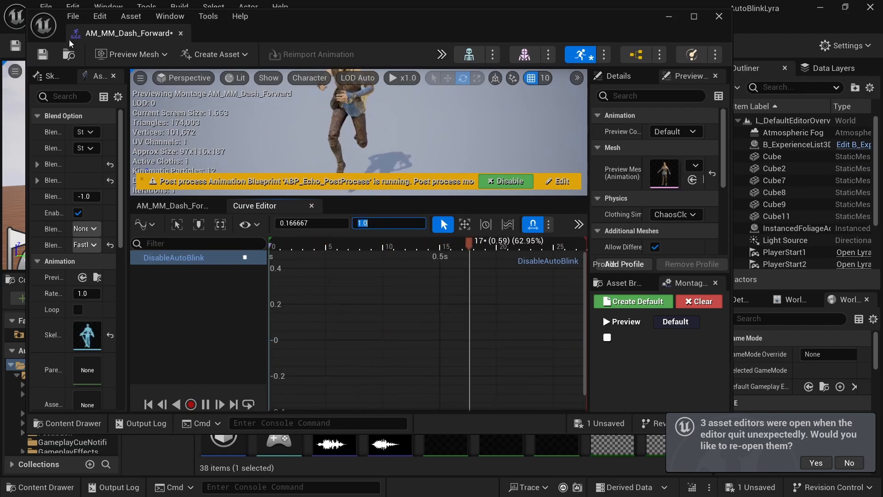
left_click(43, 54)
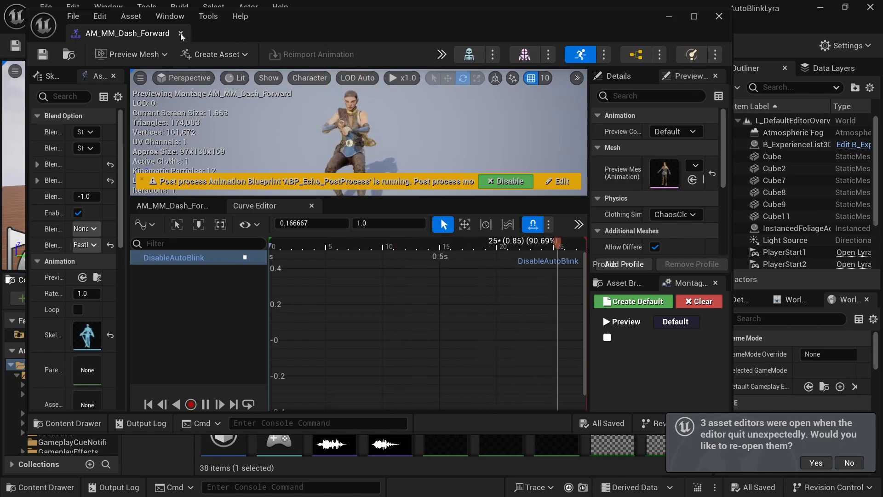
Step: Widen the montage's Asset Details area, then move and shrink the montage window to uncover the project's asset list
left_click_drag(341, 197, 341, 287)
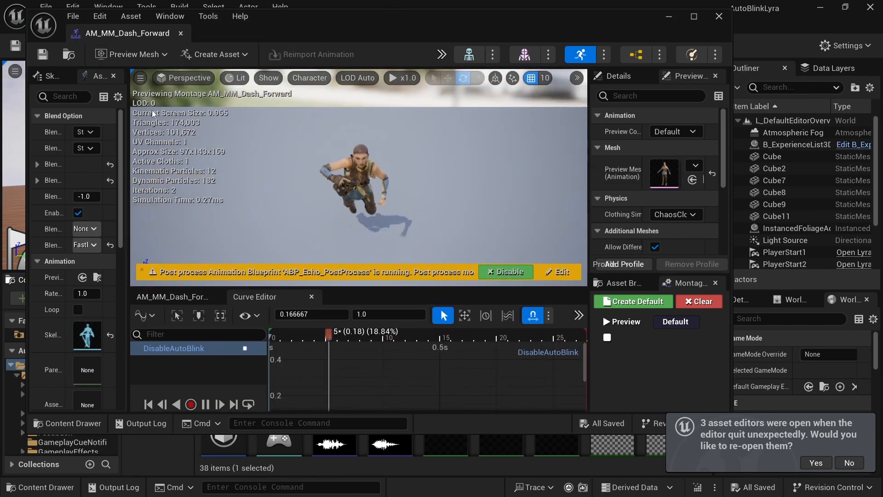
left_click_drag(129, 114, 205, 113)
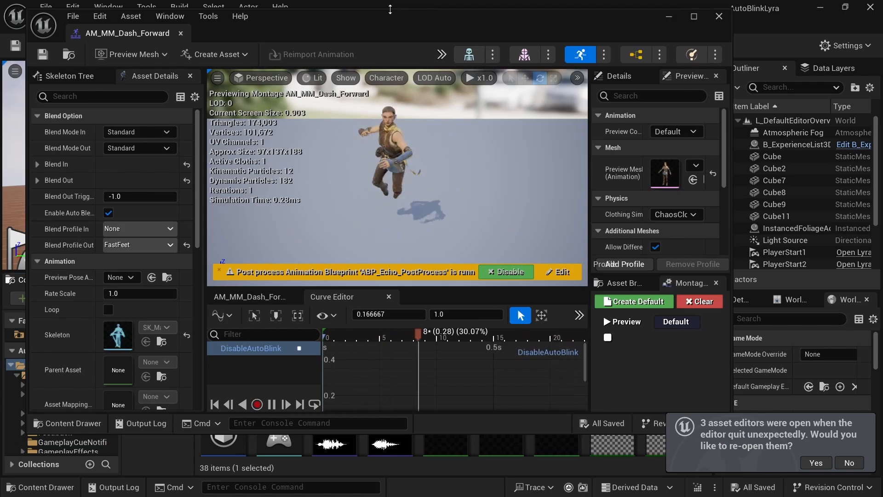
left_click_drag(390, 9, 394, 56)
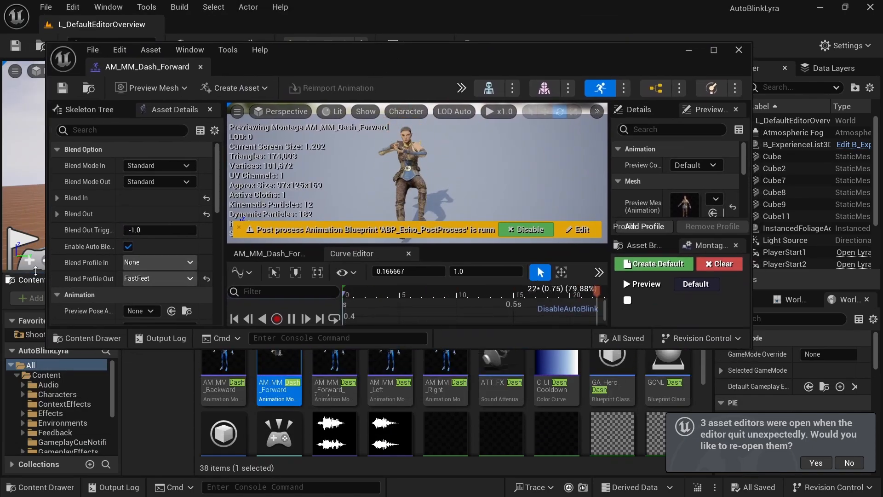
left_click_drag(28, 270, 33, 338)
left_click_drag(259, 349, 263, 304)
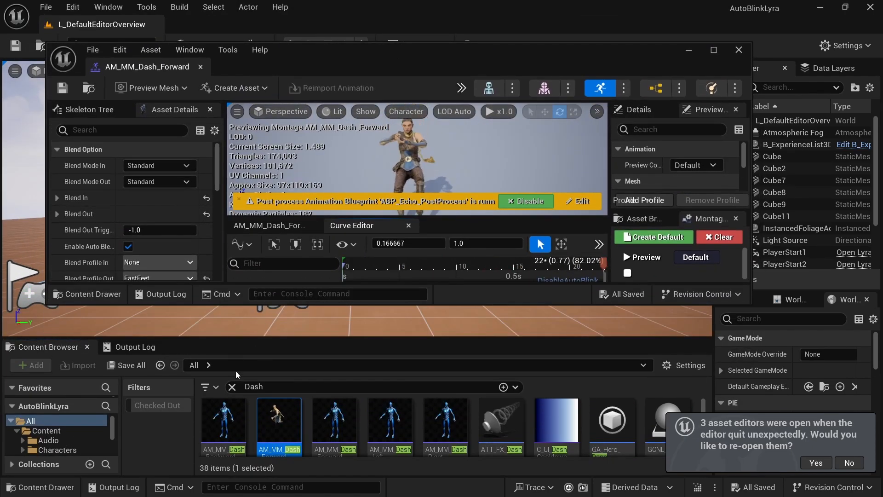
Step: Find the ABP_Mannequin_Base animation blueprint among the project's assets and open its AnimGraph
double_click(247, 388)
type("A")
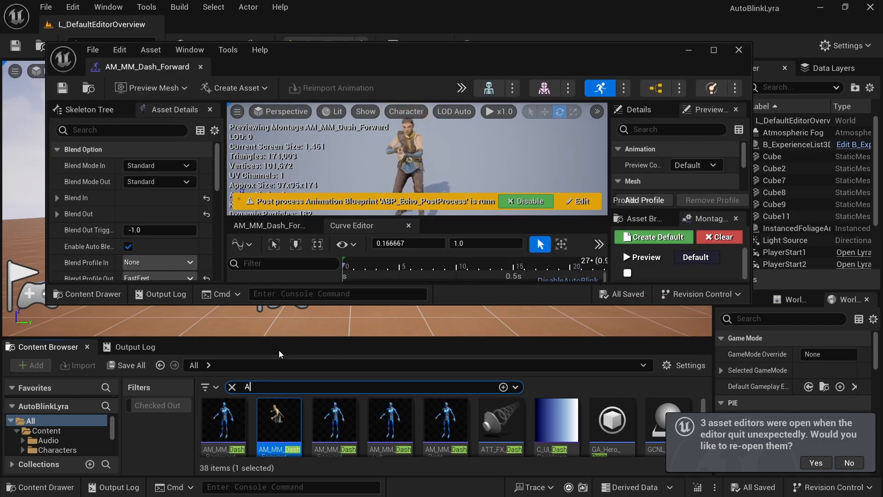
type("BP_Mannequ")
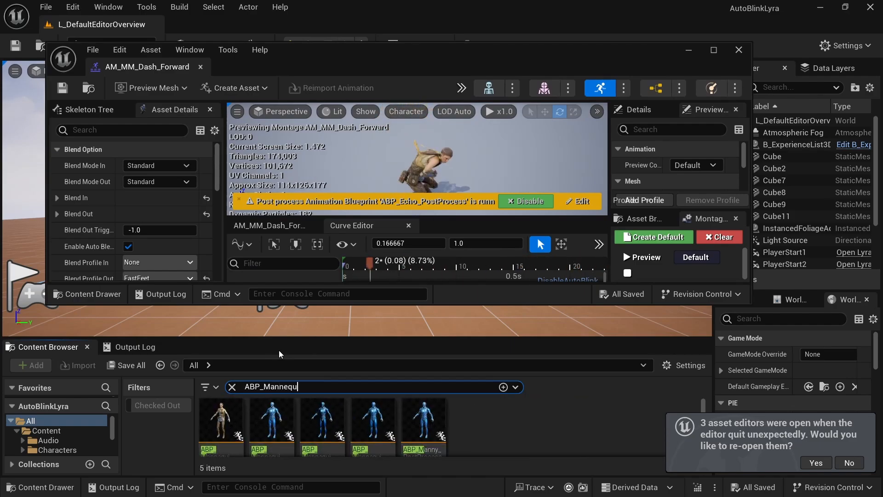
type("in")
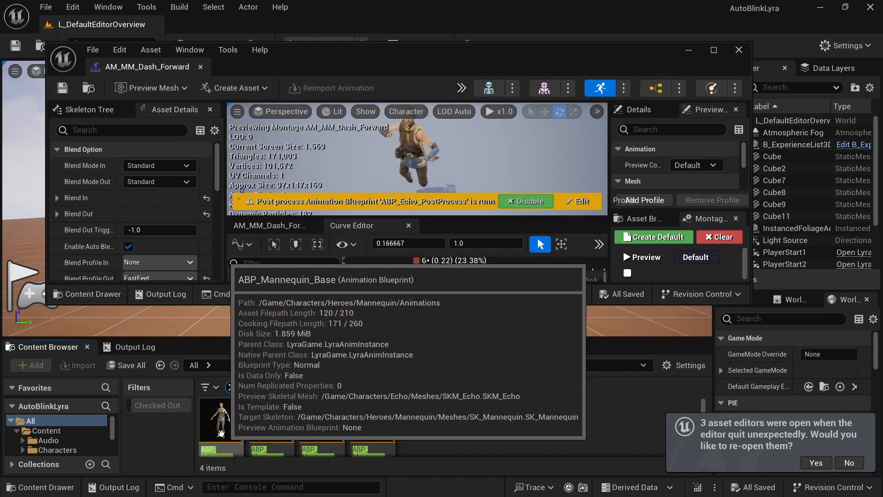
double_click(221, 433)
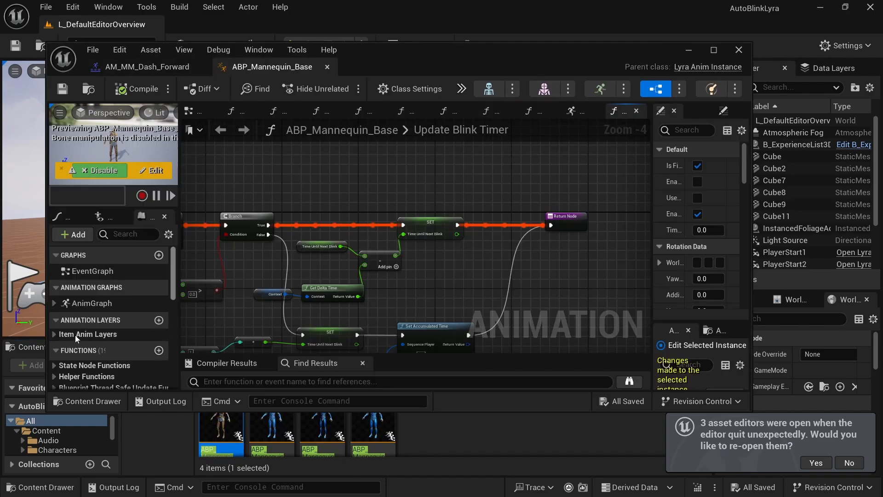
double_click(87, 303)
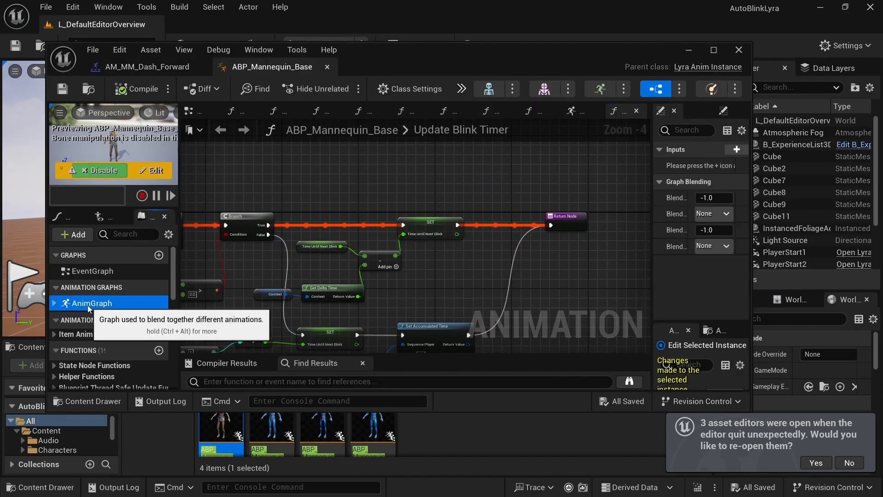
Step: Rearrange the AS_Blink and Layered blend per bone nodes to leave free space around the blend weight input
right_click_drag(448, 304, 518, 262)
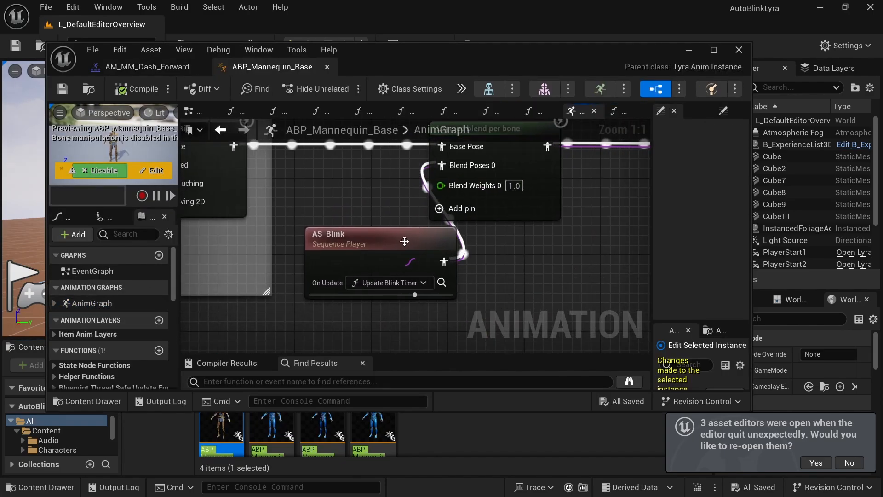
left_click_drag(405, 246, 368, 218)
right_click_drag(523, 245, 331, 309)
scroll(339, 261, "down", 2)
left_click_drag(340, 160, 555, 279)
left_click_drag(331, 214, 417, 214)
right_click_drag(286, 271, 428, 256)
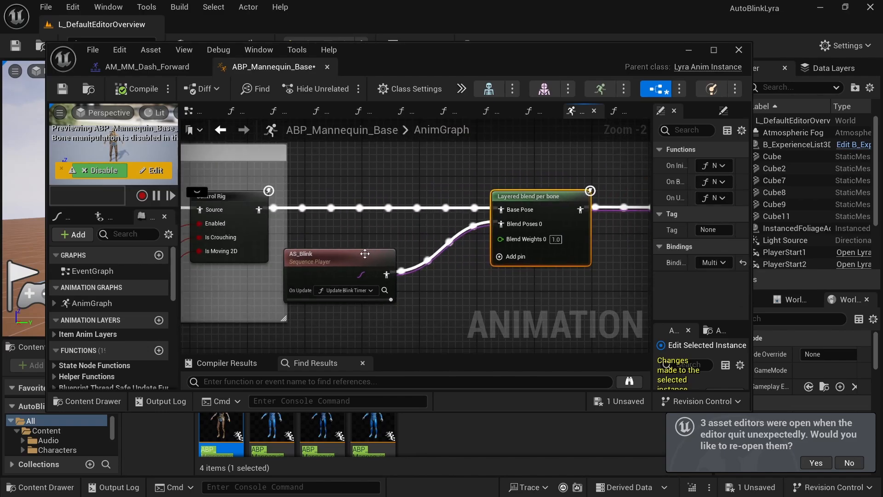
left_click_drag(349, 264, 391, 241)
right_click_drag(530, 347, 477, 299)
left_click(479, 301)
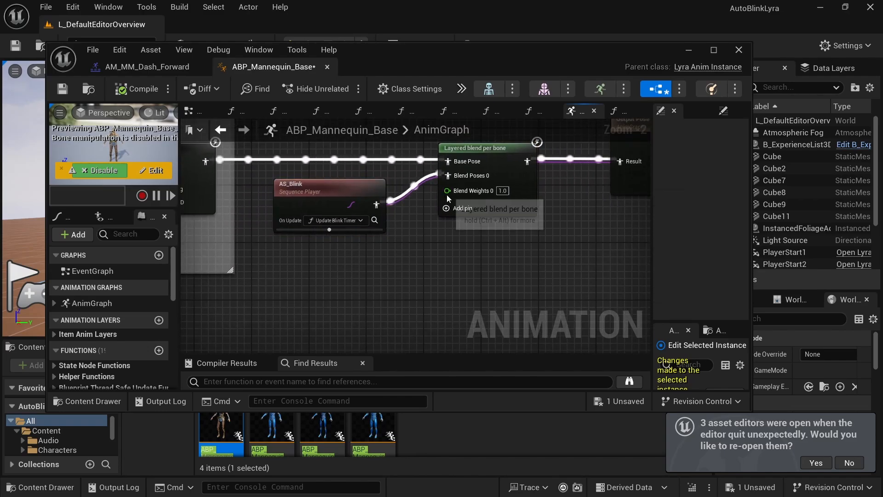
Step: Add a Get Curve Value node below AS_Blink and set its curve name to DisableEyeBlink
right_click(301, 285)
type("Get curve")
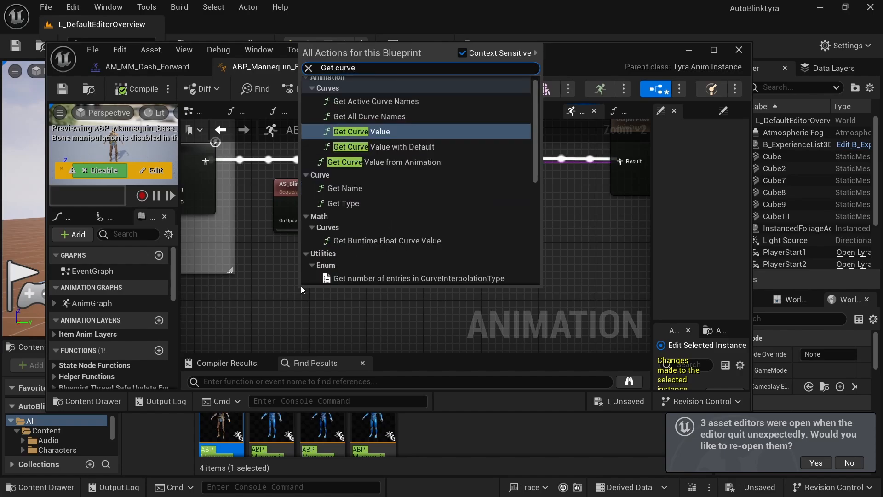
left_click(379, 130)
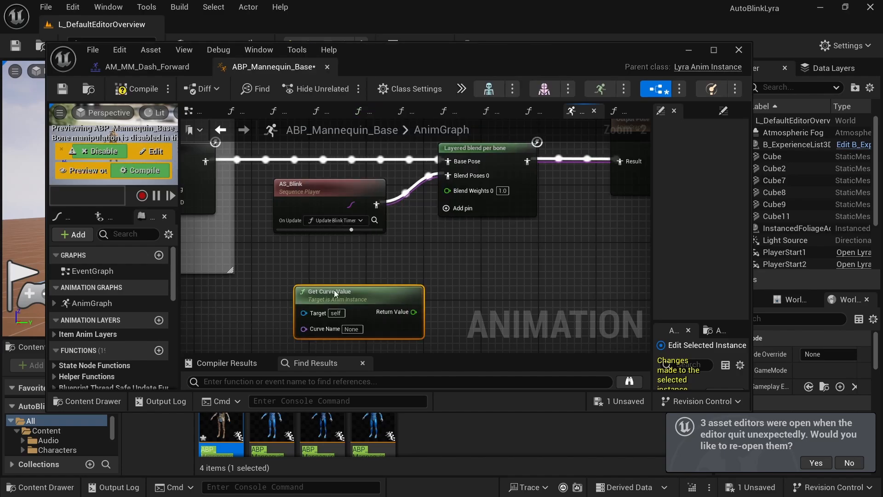
type("Disable")
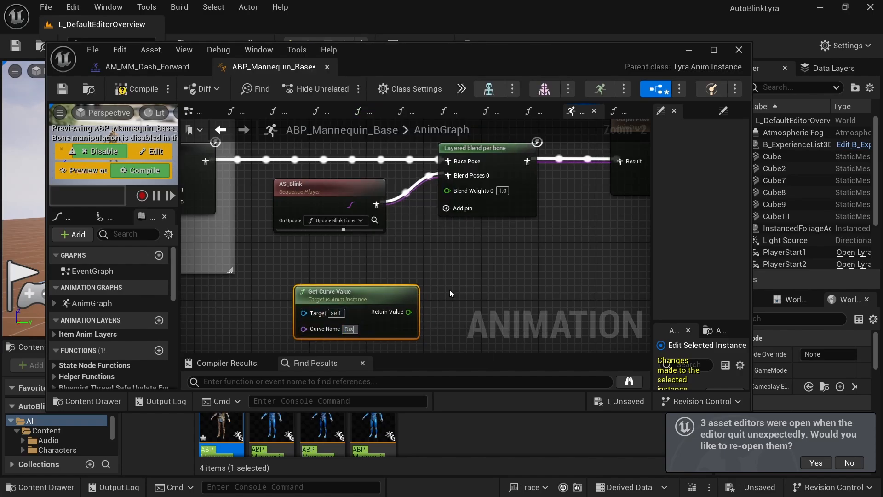
key("Return")
type("Eye")
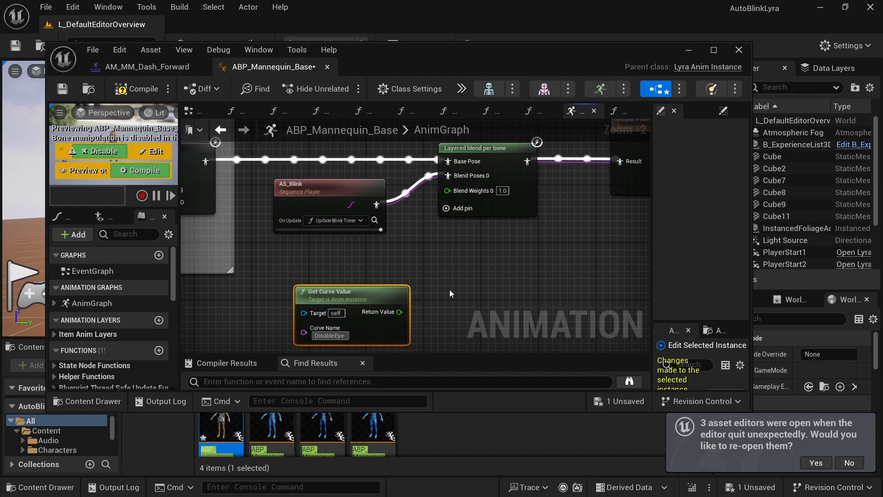
type("Blink")
key("Return")
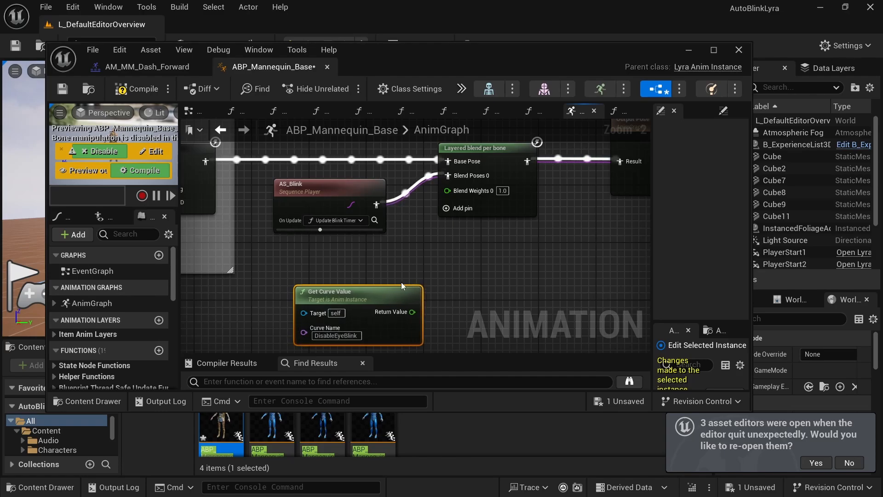
Step: Compare the curve value with a Less Equal (<=) 0.0 node and connect the result to Blend Weights 0
left_click_drag(390, 292, 430, 304)
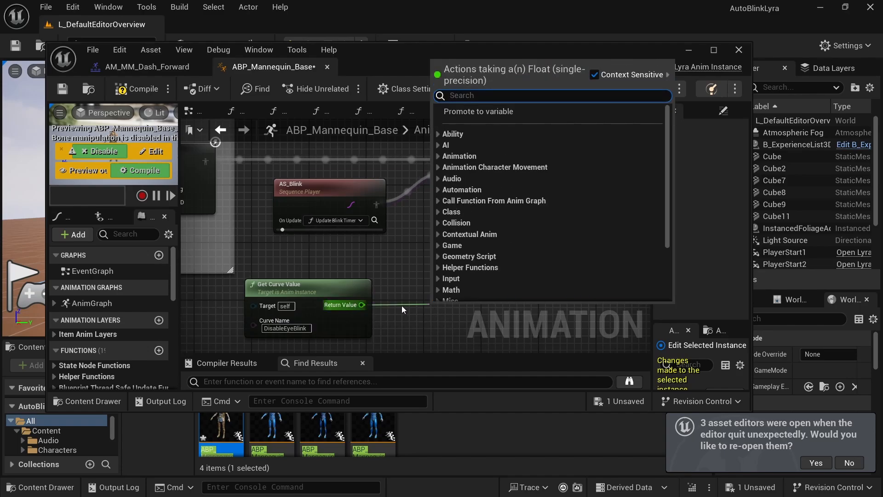
type("<=")
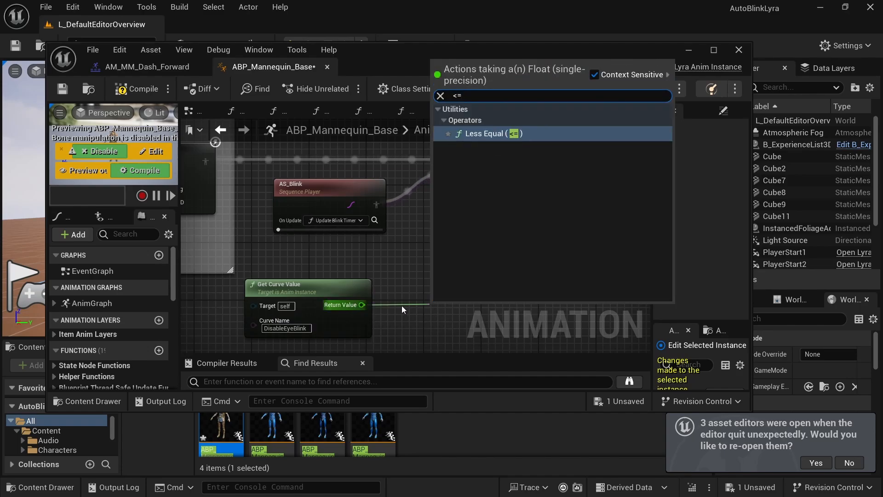
left_click(500, 135)
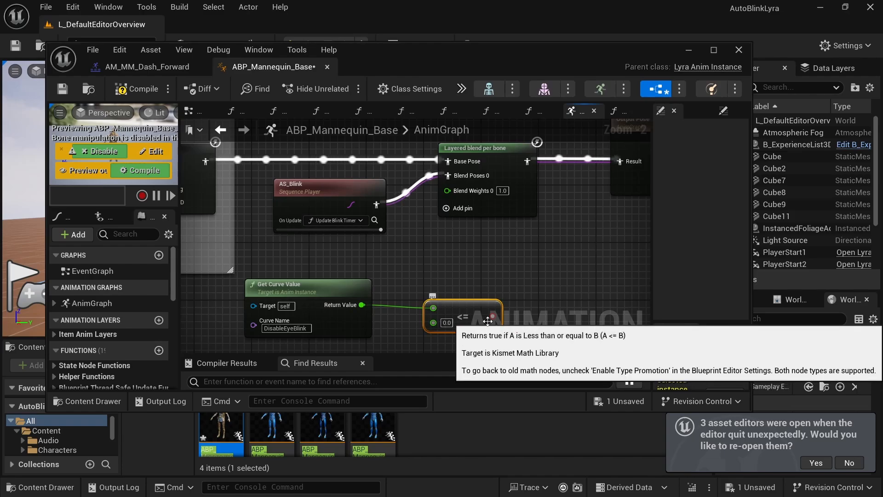
left_click_drag(492, 316, 454, 215)
left_click_drag(481, 271, 448, 189)
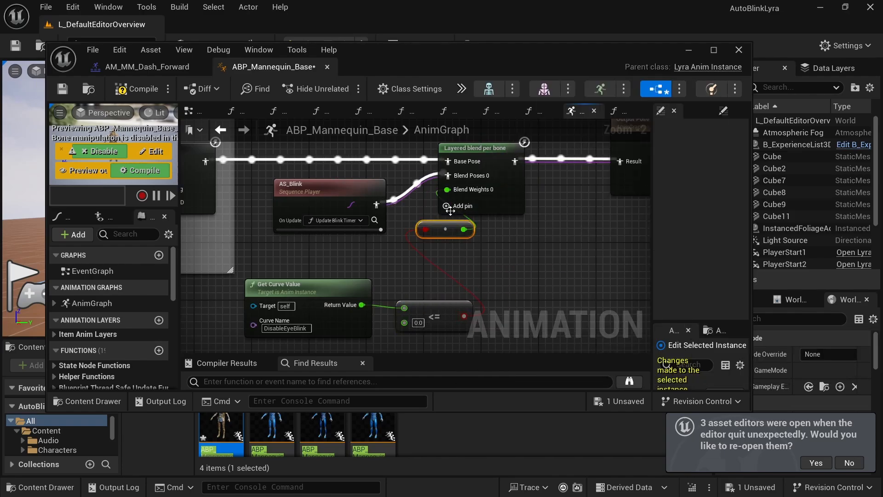
Step: Compile and save ABP_Mannequin_Base
left_click(125, 89)
left_click(63, 89)
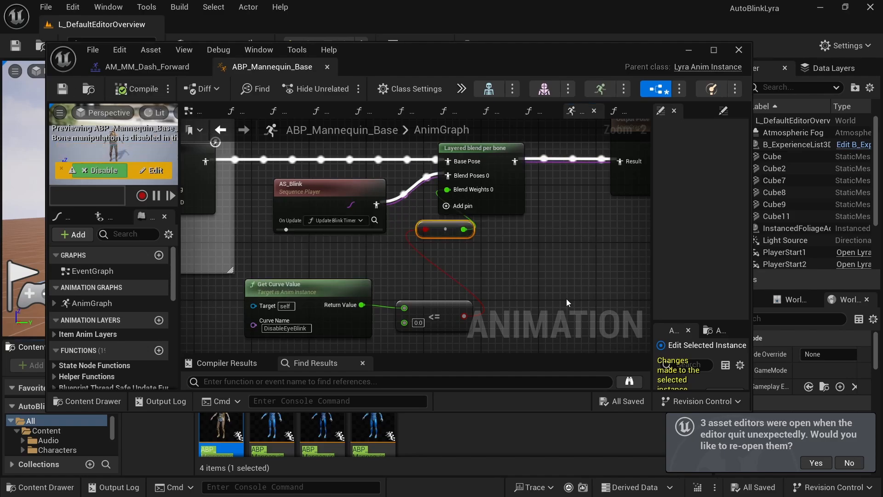
left_click(480, 251)
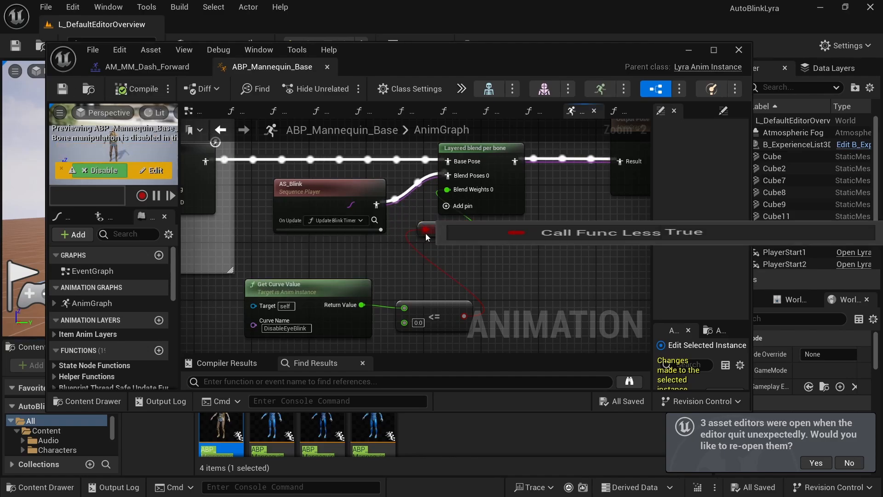
Step: Return to the AM_MM_Dash_Forward montage, maximize its editor window and enlarge the timeline to uncover the curve tracks
left_click(300, 285)
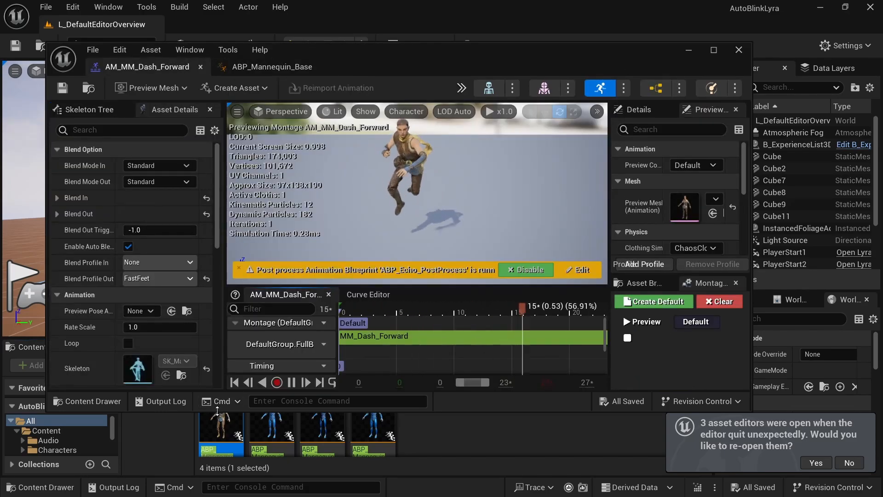
left_click_drag(224, 305, 163, 305)
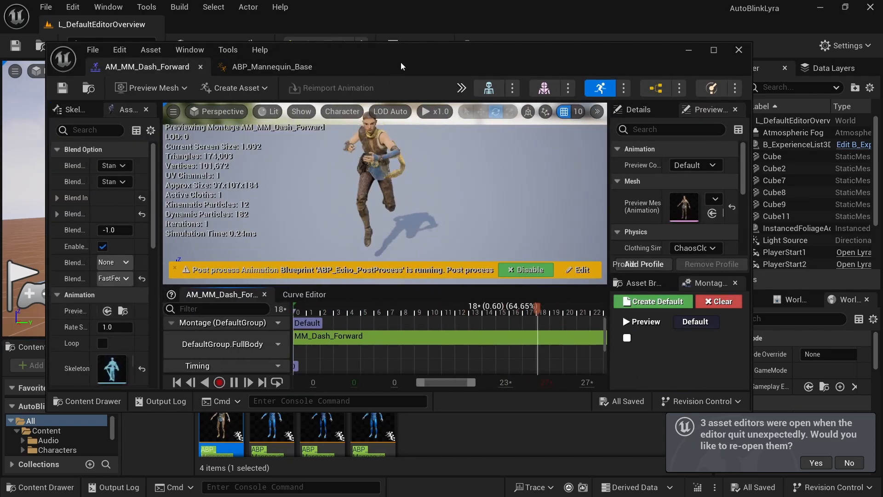
left_click_drag(401, 66, 400, 3)
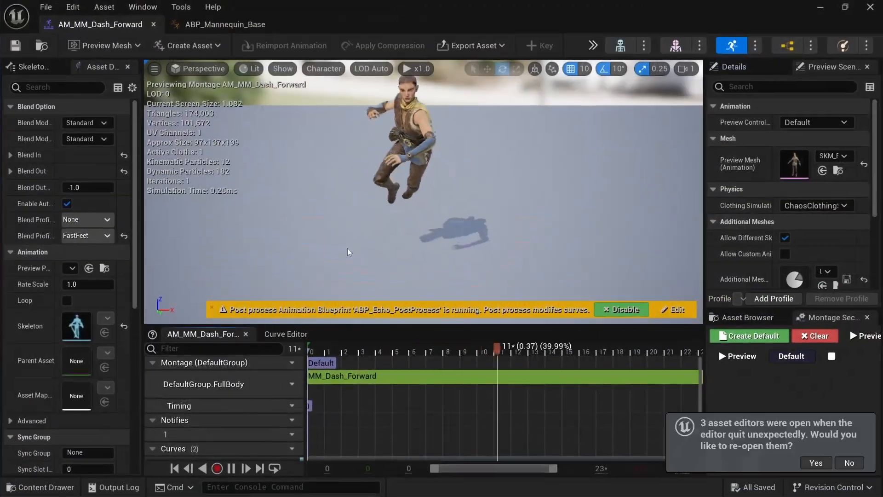
left_click_drag(273, 325, 273, 209)
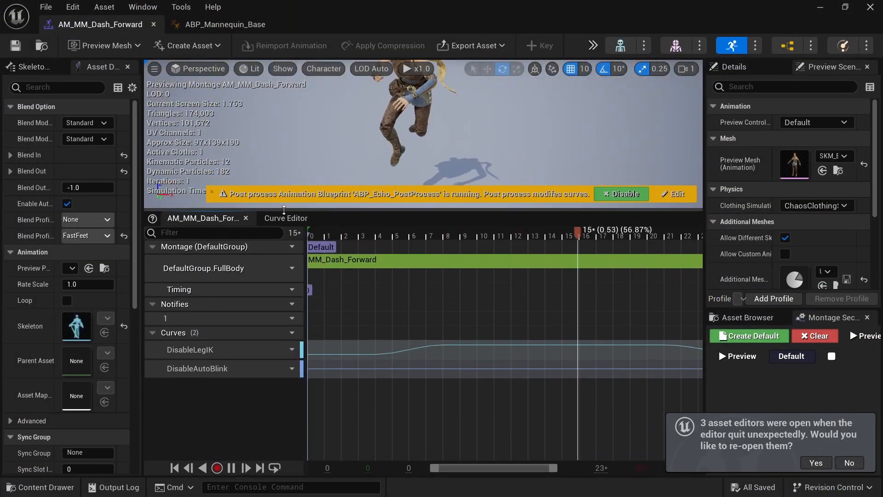
Step: Pause the montage preview with the character's face framed closely and bring up the curves available for adding
left_click(232, 469)
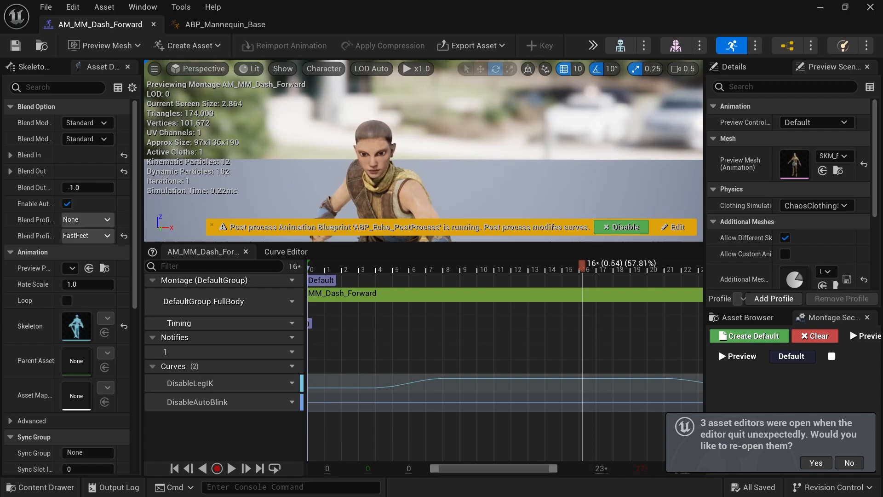
right_click_drag(404, 151, 416, 147)
mouse_move(444, 179)
right_mouse_down()
mouse_move(442, 169)
mouse_move(444, 179)
right_mouse_up()
left_click(272, 368)
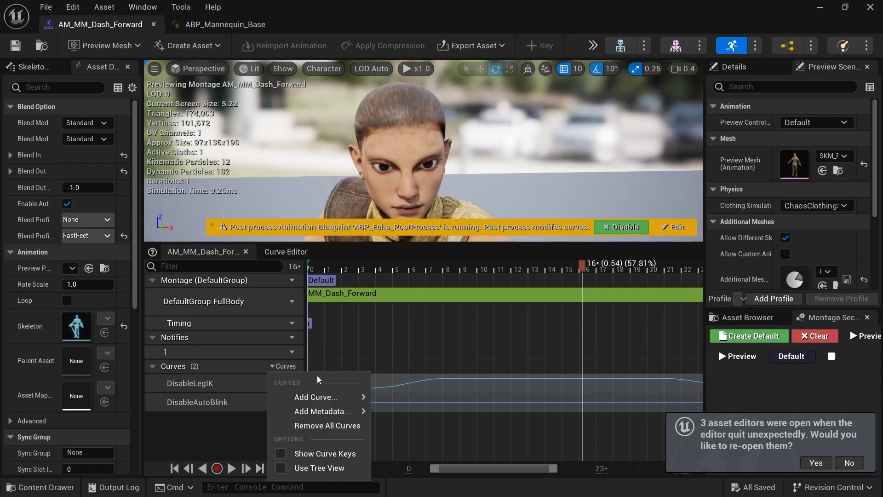
mouse_move(324, 400)
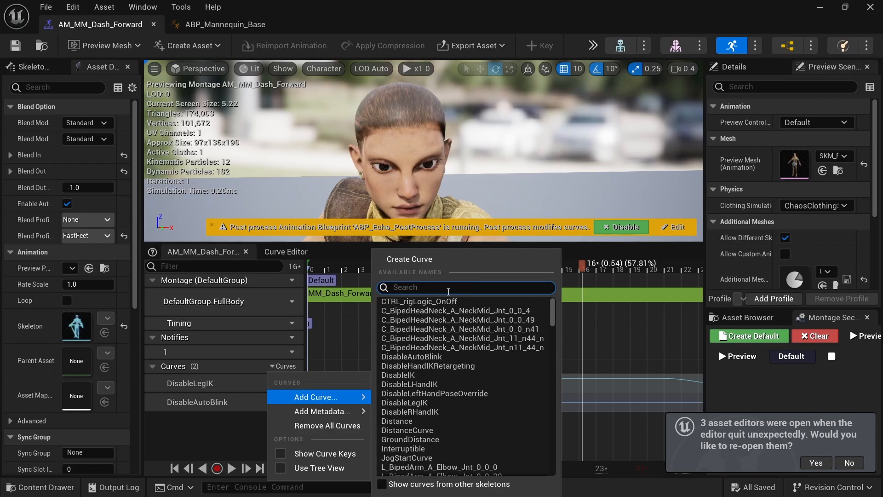
Step: Open the SKM_Echo skeletal mesh, enlarge its morph target list and frame the character's face
left_click(122, 17)
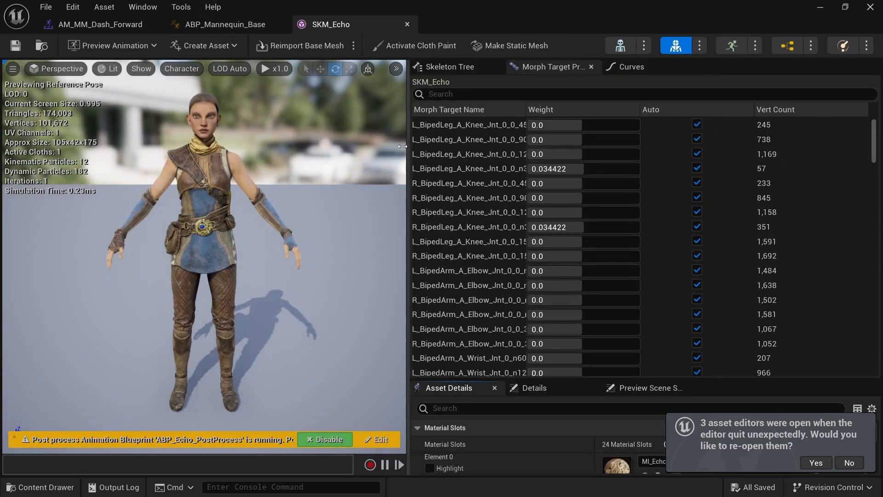
left_click_drag(403, 146, 390, 147)
right_click_drag(331, 175, 339, 138)
key("s")
key("w")
key("w")
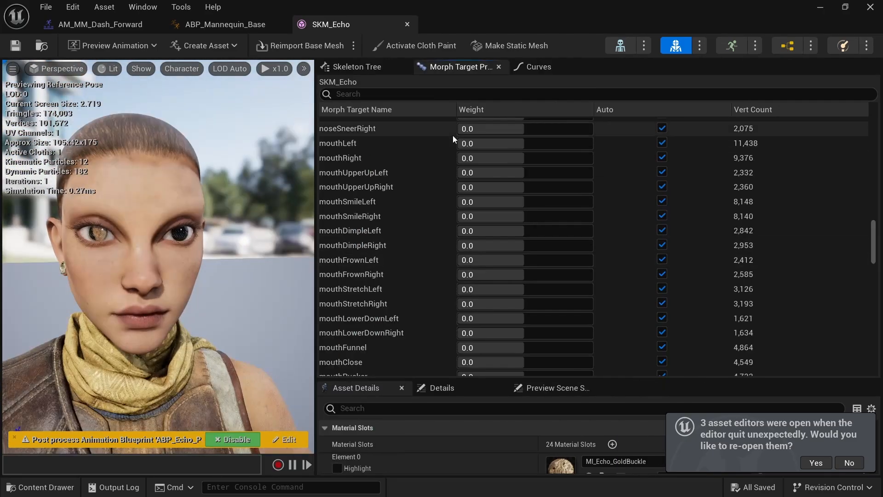
Step: Filter the SKM_Echo morph targets by "mouth", preview mouthFunnel at a raised weight and reset it to 0
left_click(371, 94)
type("m")
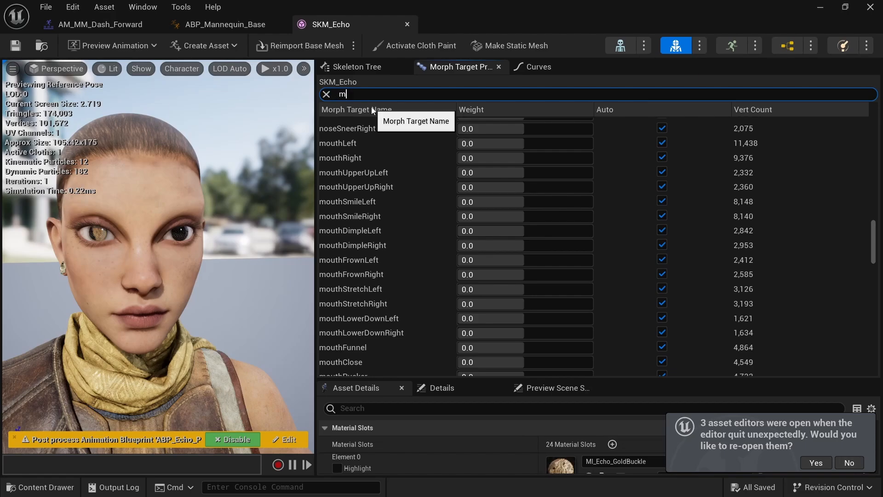
type("outh")
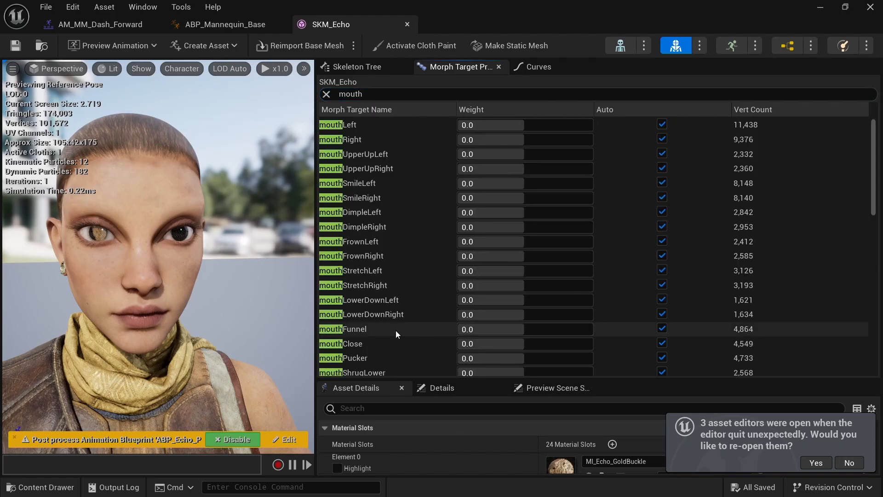
left_click_drag(478, 329, 589, 330)
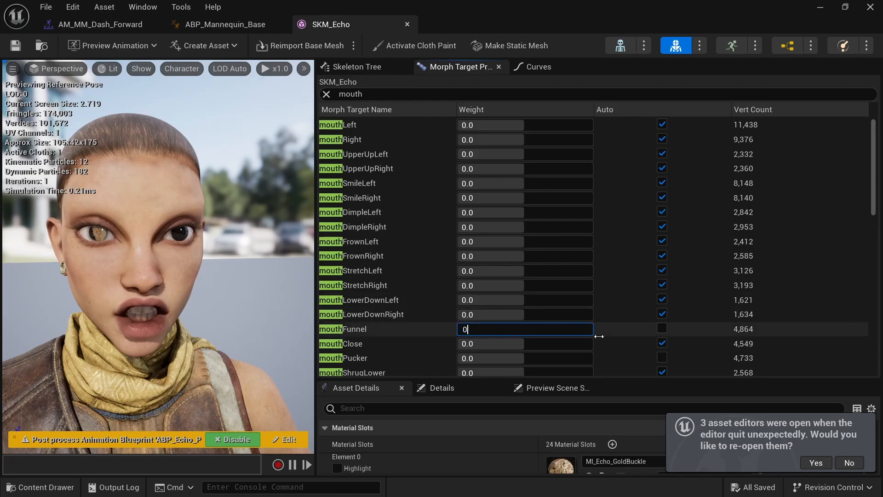
key("Return")
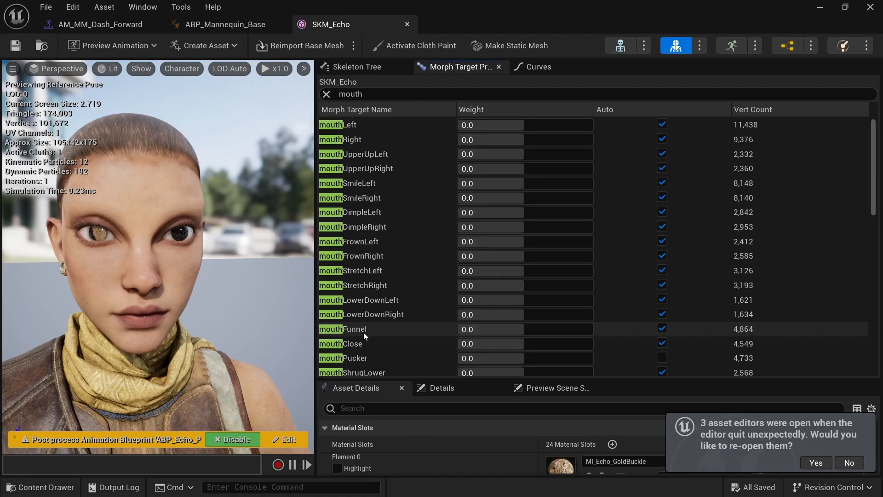
Step: Return to the AM_MM_Dash_Forward montage, add a mouthFunnel curve and open it in the Curve Editor
left_click(101, 24)
left_click(282, 366)
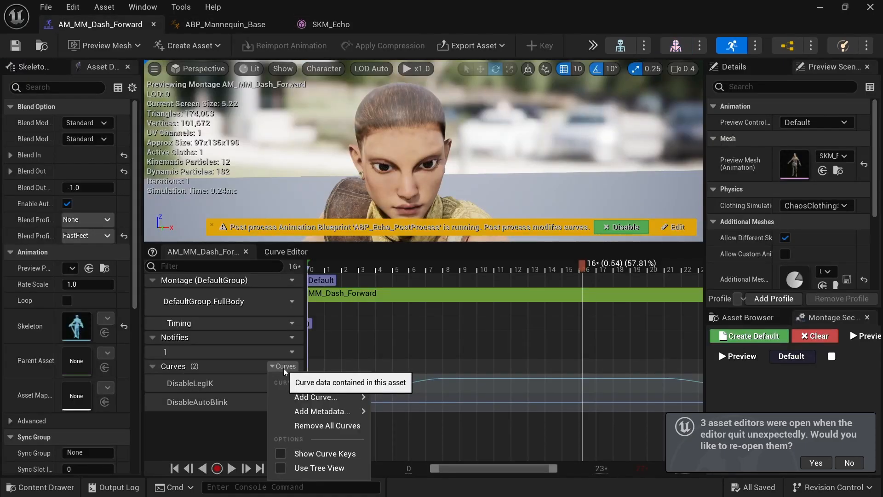
type("m")
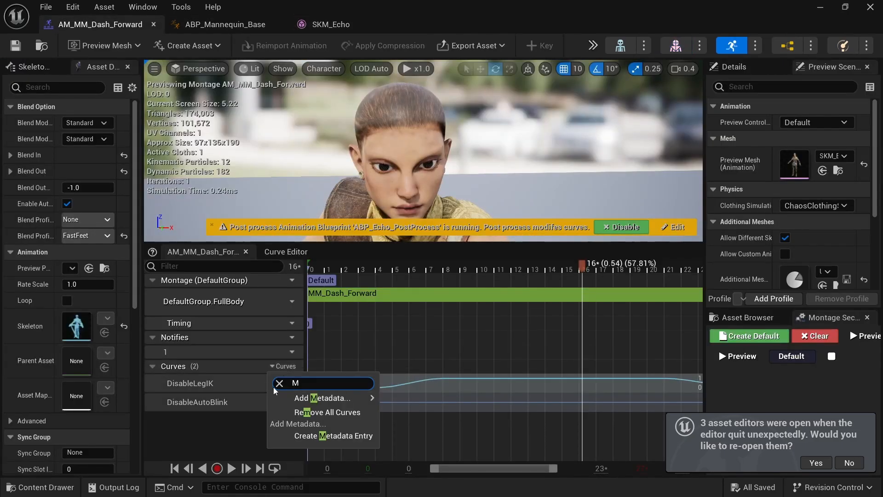
left_click(279, 383)
mouse_move(318, 397)
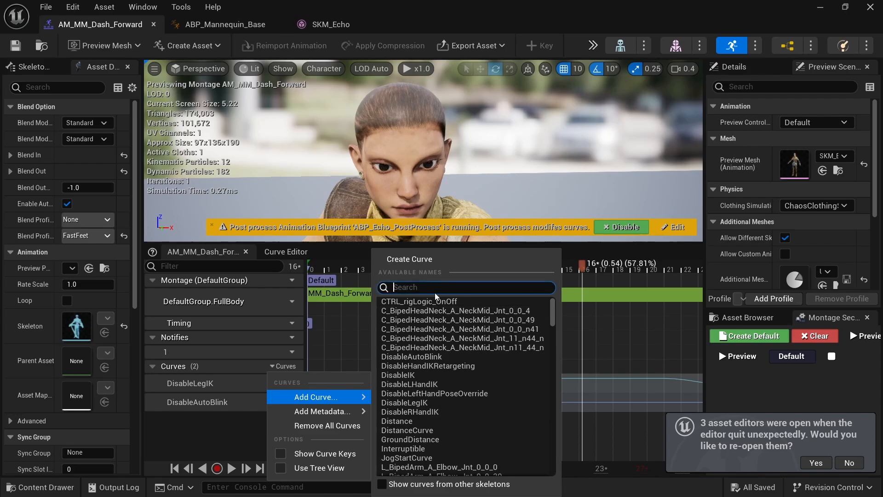
type("mouthfunne")
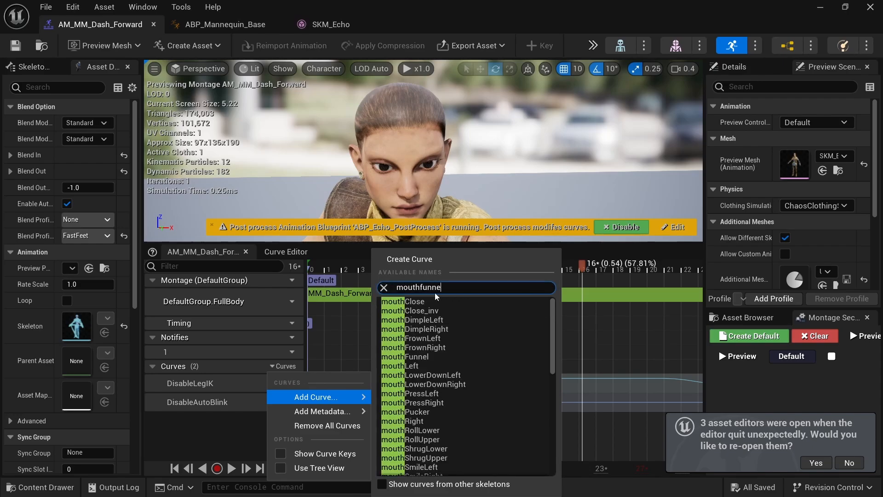
type("l")
key("Return")
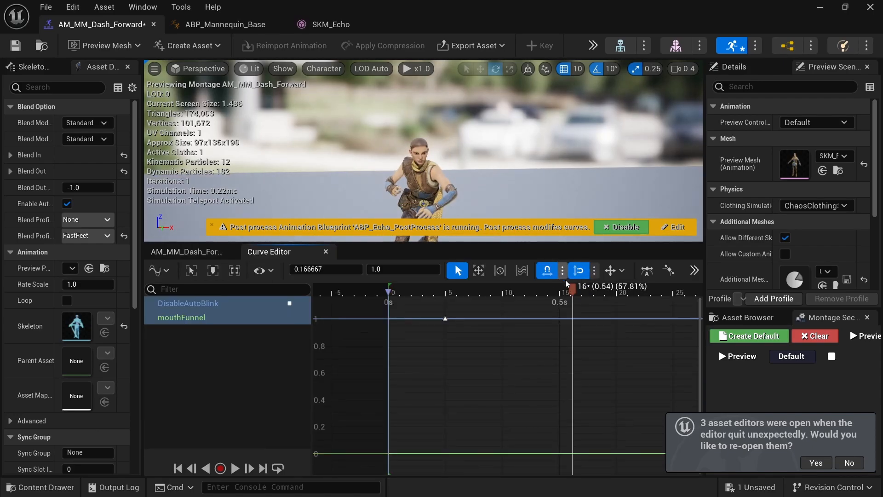
Step: Move the playhead to frame 6 and add mouthFunnel keys at 0.2 s and 0.166667 s
left_click_drag(570, 287, 457, 316)
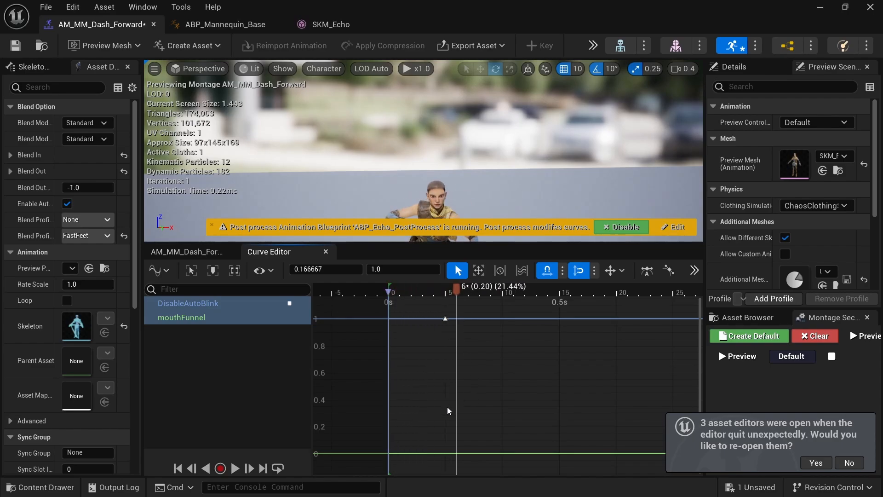
middle_click(456, 454)
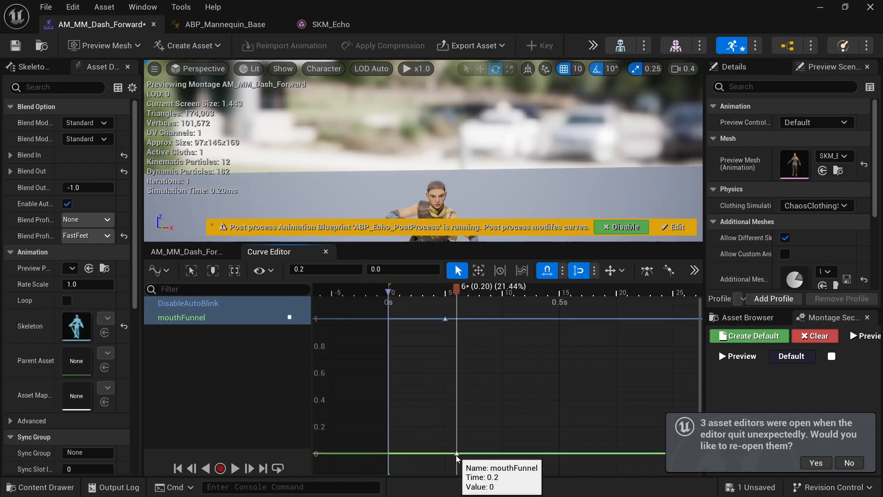
middle_click(420, 363)
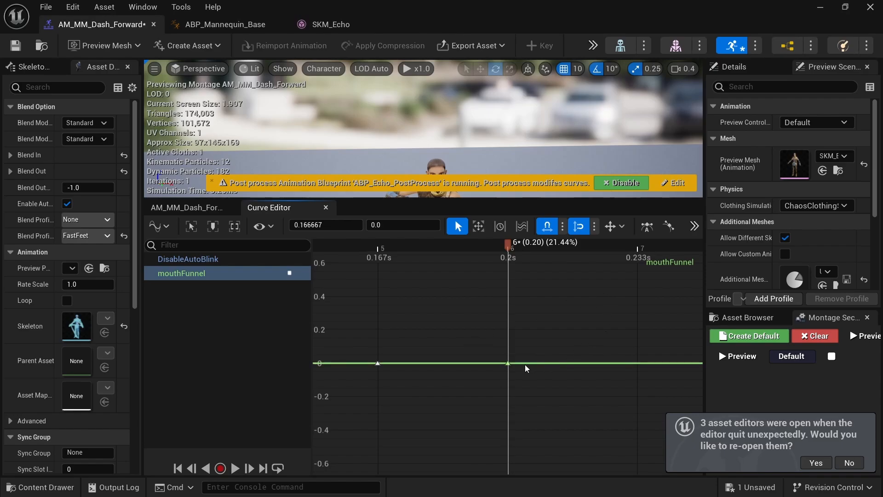
Step: Set the value of the mouthFunnel key at 0.2 s to 1
left_click(508, 363)
left_click(387, 225)
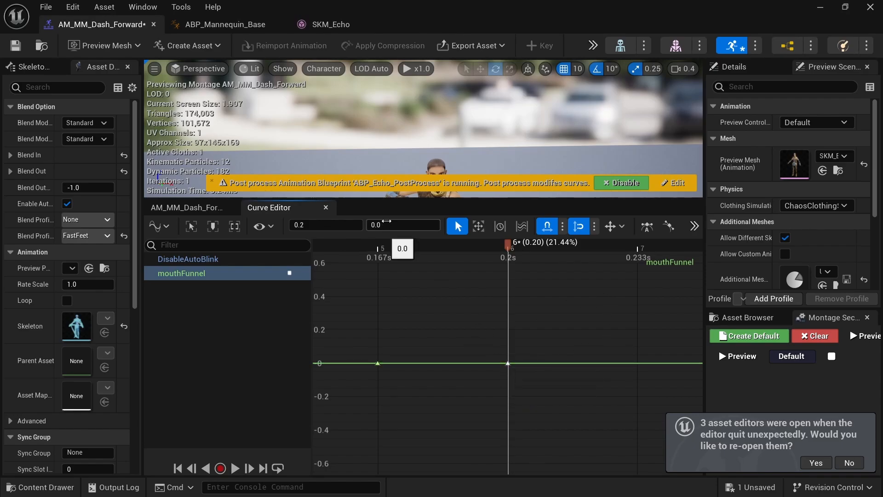
type("1")
key("Return")
scroll(489, 284, "down", 1)
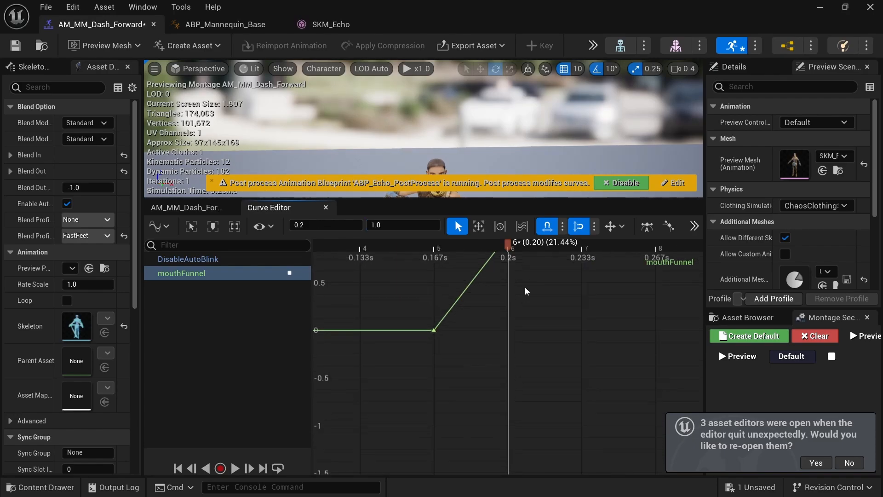
middle_click_drag(553, 268, 520, 284)
left_click(393, 224)
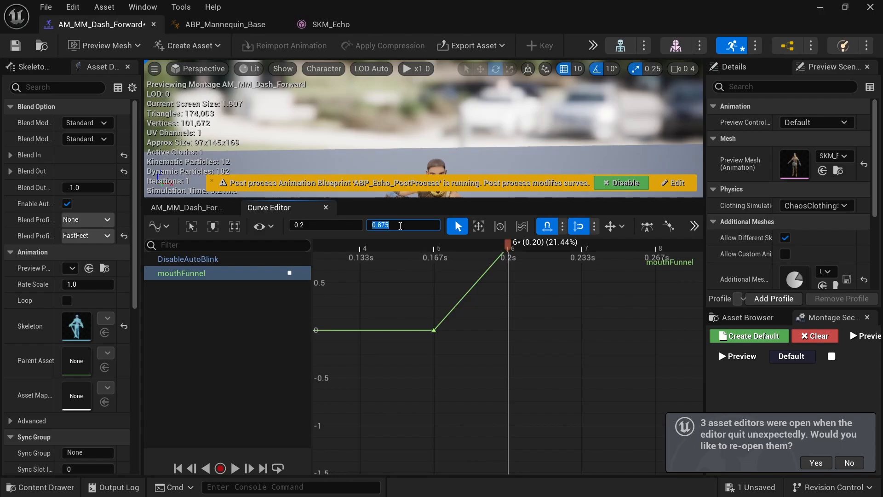
type("1")
key("Return")
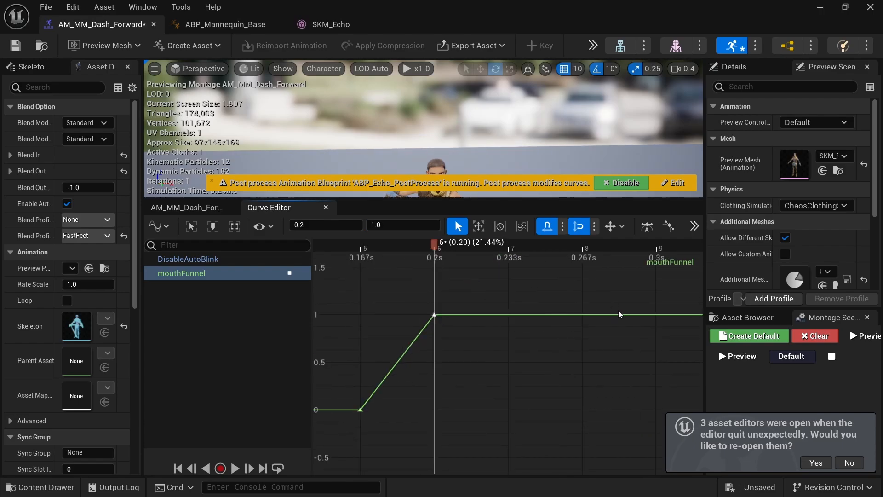
Step: Add two closing mouthFunnel keys, one at 0.833333 s with value 1 and the last at 0.866667 s with value 0
middle_click(618, 311)
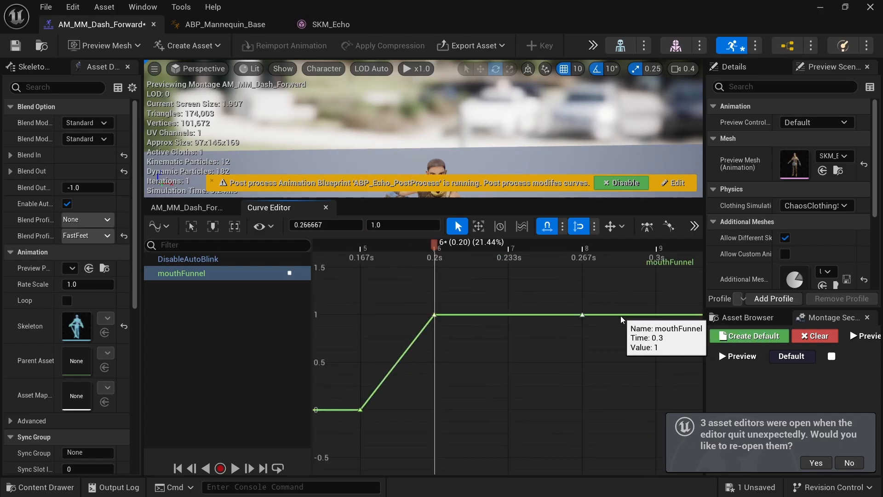
middle_click(681, 315)
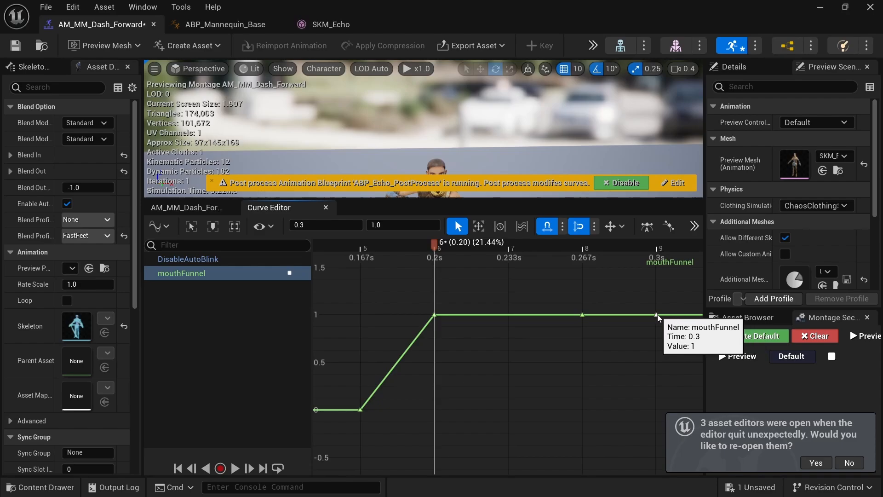
left_click_drag(658, 316, 688, 399)
key("f")
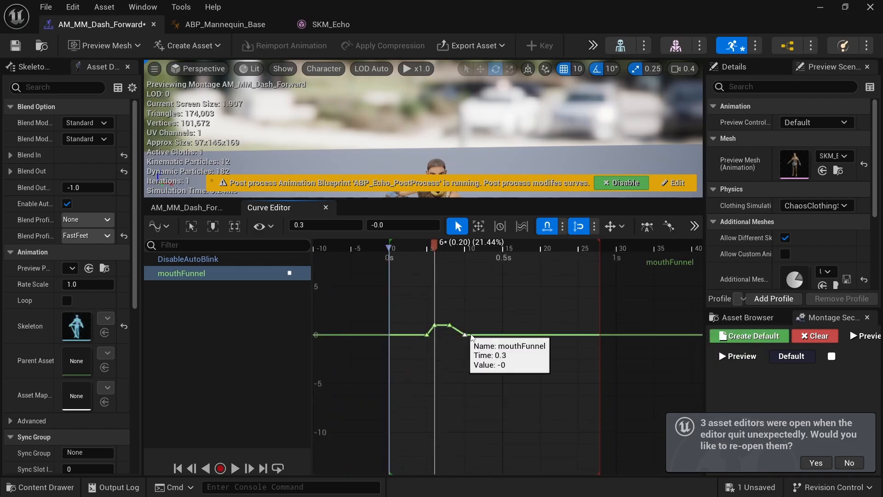
left_click_drag(471, 336, 592, 336)
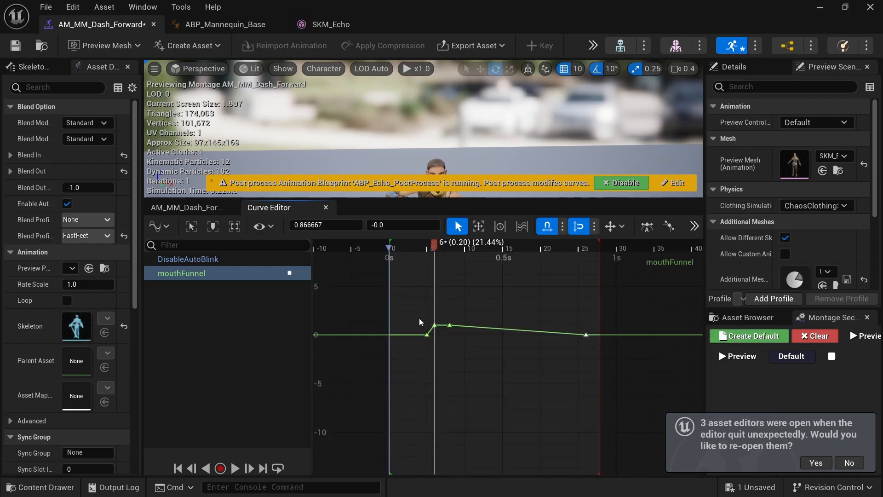
left_click_drag(443, 327, 578, 323)
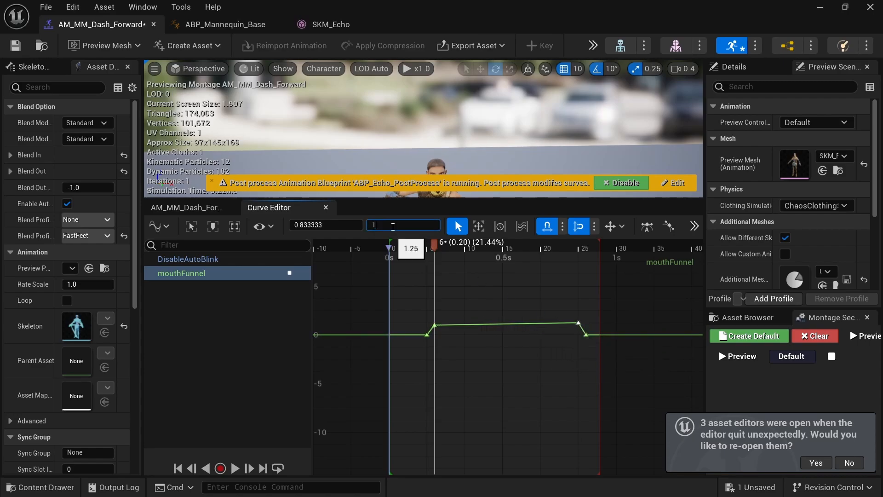
Step: Smooth all mouthFunnel keys by giving them curved interpolation with automatic tangents
right_click(580, 322)
left_click(624, 315)
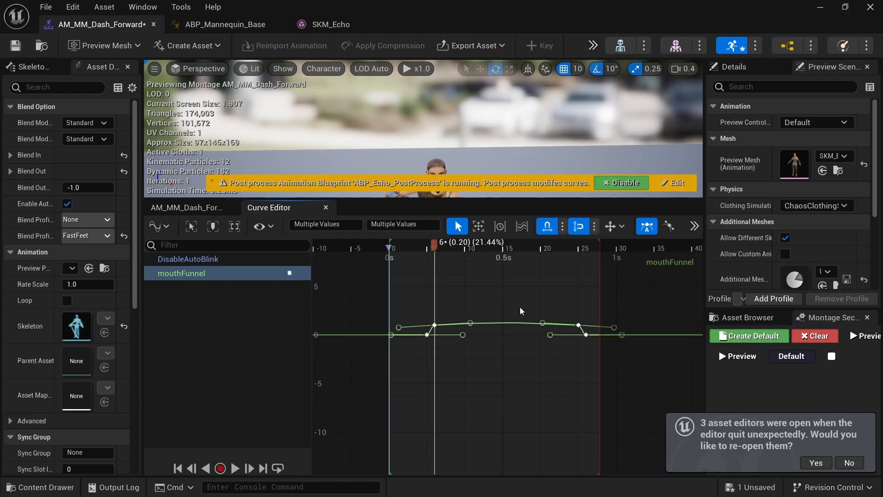
Step: Try reshaping the tangent of the mouthFunnel key at 0.2 s and undo the change
scroll(459, 326, "up", 2)
left_click(434, 326)
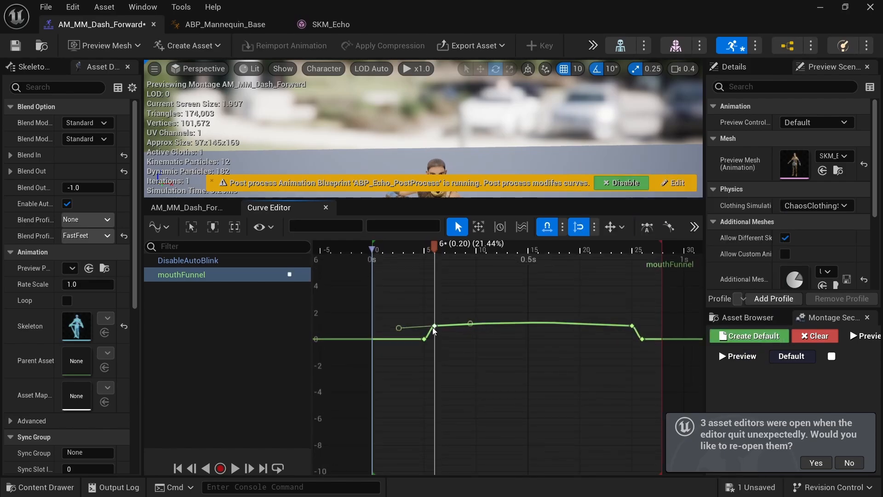
scroll(446, 324, "up", 2)
left_click_drag(470, 322, 425, 338)
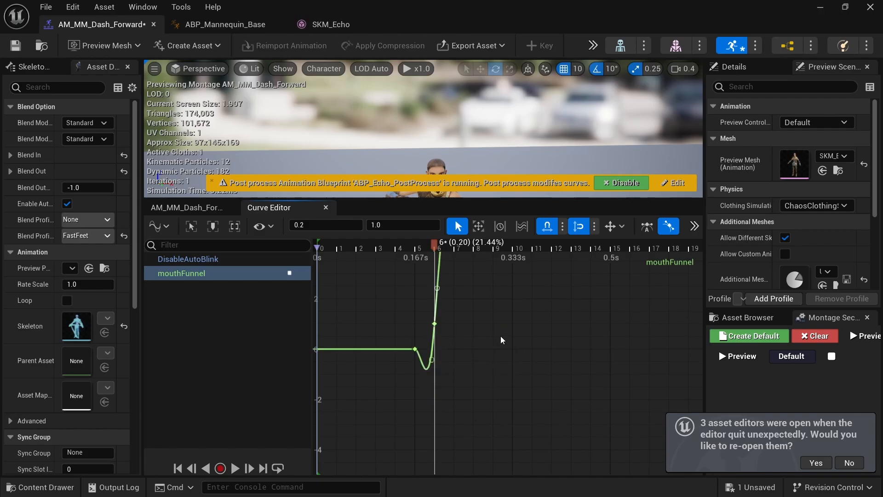
key("ctrl+z")
Step: Adjust the tangent handle of the mouthFunnel key at 0.833333 s to level the curve there
right_click_drag(545, 300, 470, 306)
left_click(560, 336)
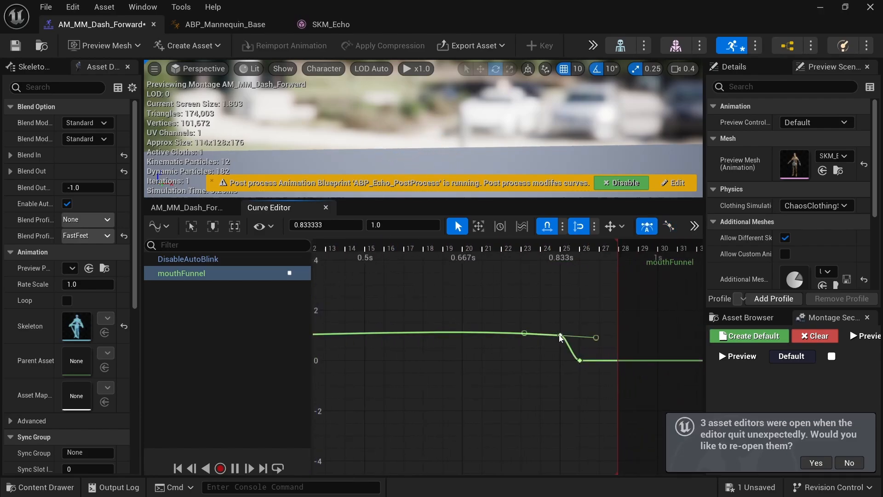
left_click(526, 334)
left_click_drag(526, 334, 518, 333)
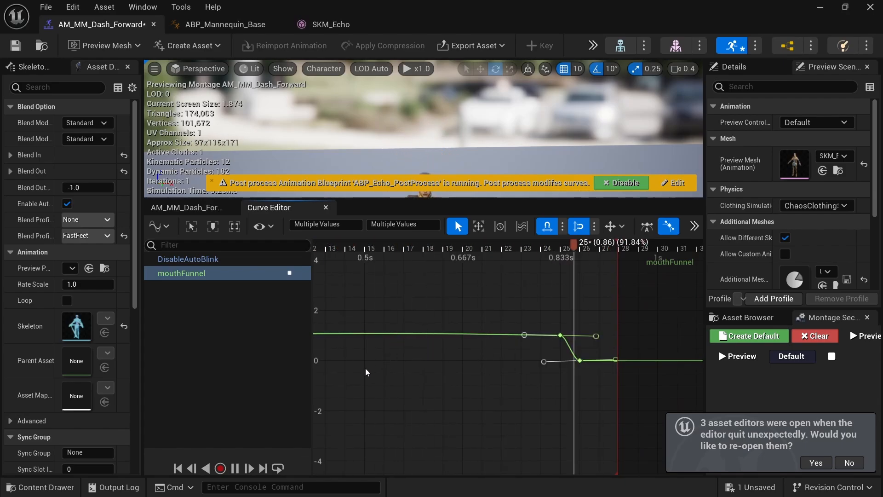
Step: Save the montage and enlarge its preview viewport to check the mouth shape during playback
right_click_drag(369, 371, 507, 369)
key("ctrl+s")
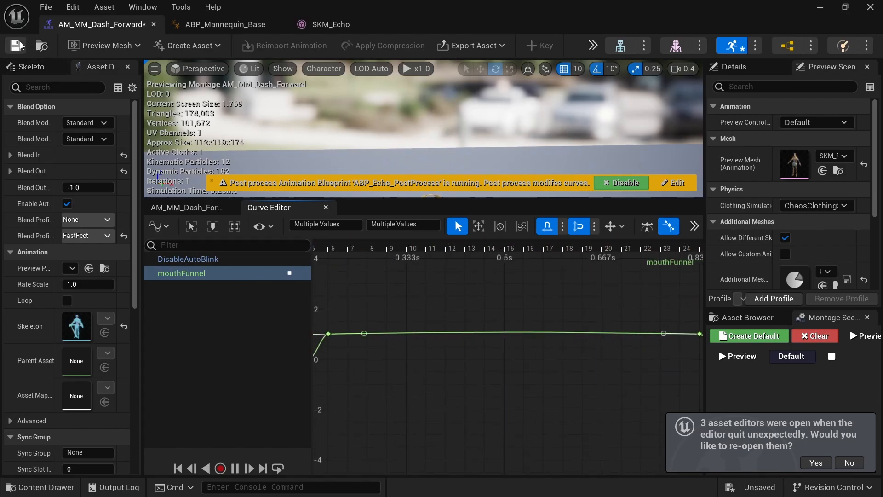
left_click_drag(313, 199, 354, 302)
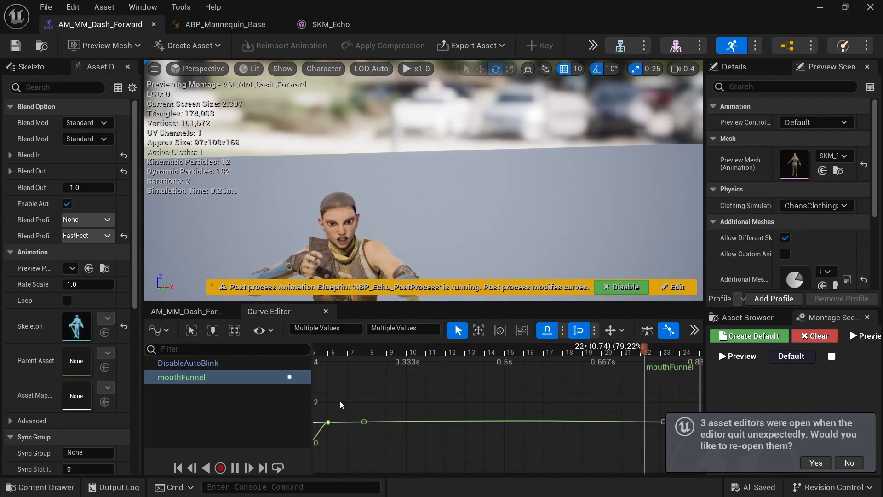
left_click(176, 390)
Step: Filter the SKM_Echo morph targets by "eye" and preview eyeSquintRight and eyeSquintLeft at raised weights
left_click(338, 24)
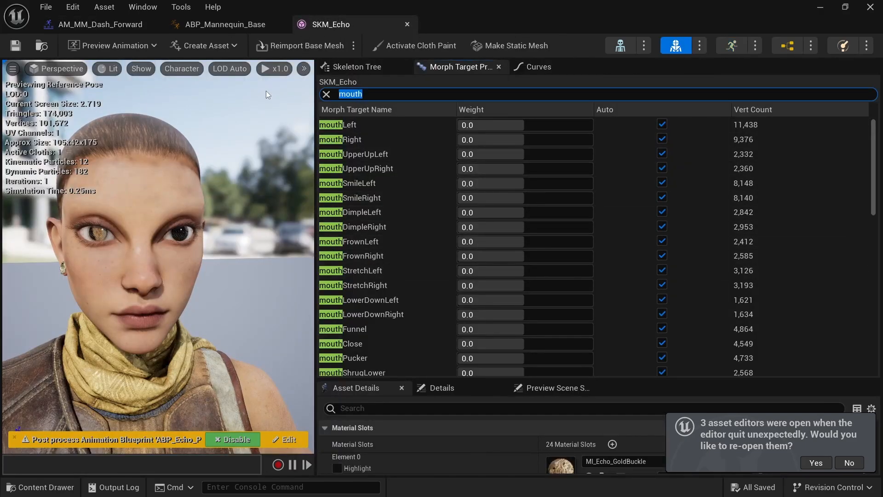
type("eye")
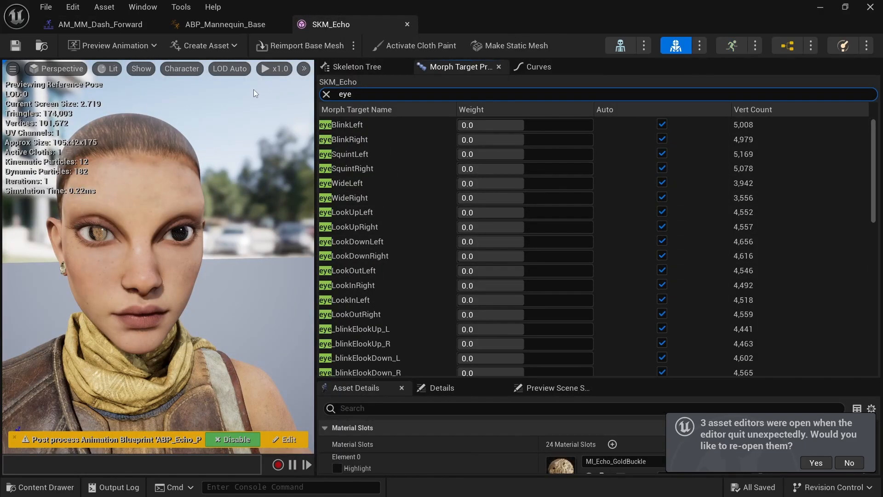
left_click_drag(492, 169, 591, 168)
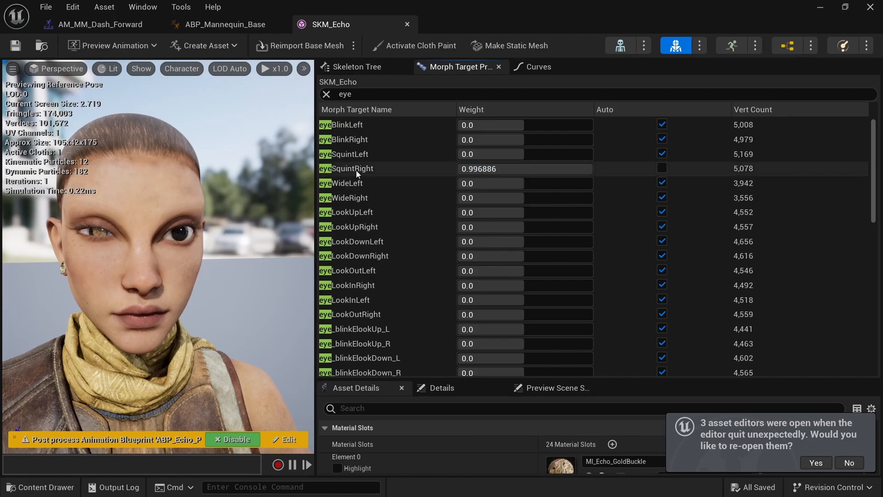
left_click_drag(483, 154, 526, 154)
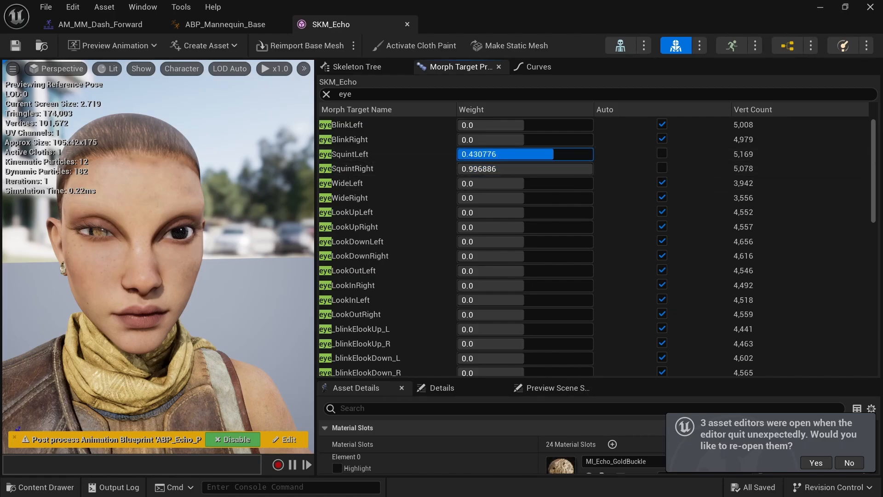
left_click_drag(591, 154, 591, 155)
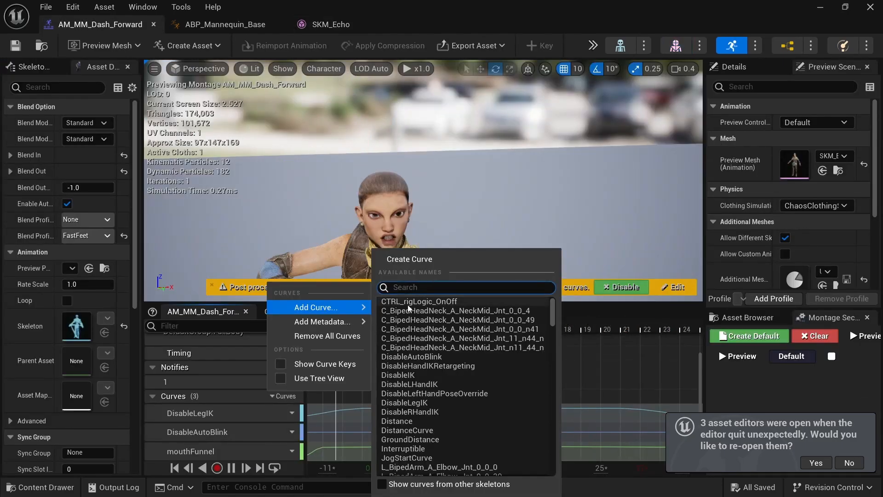
Step: Search the montage's available curves for "squint" and add the eyeSquintLeft curve
type("squ8")
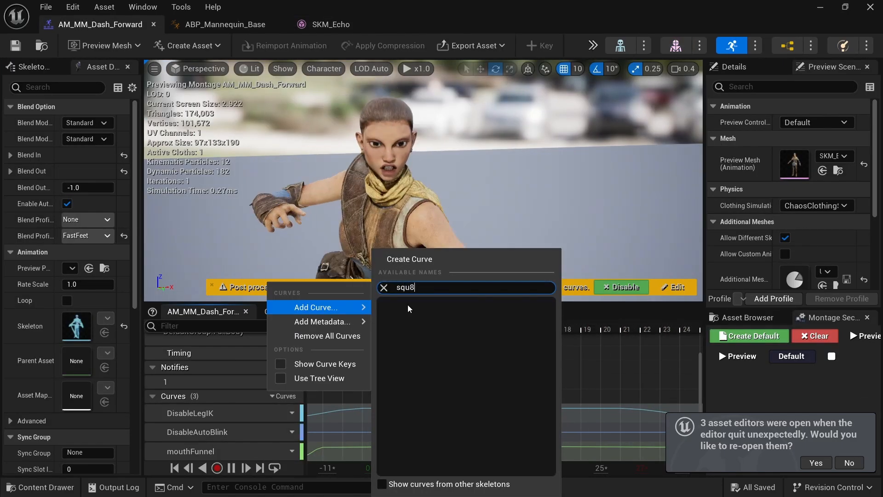
key("BackSpace")
type("int")
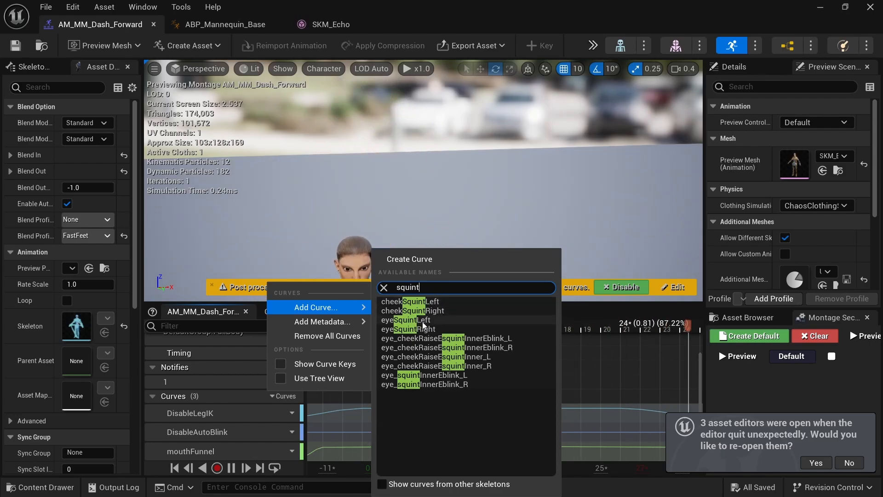
left_click(423, 321)
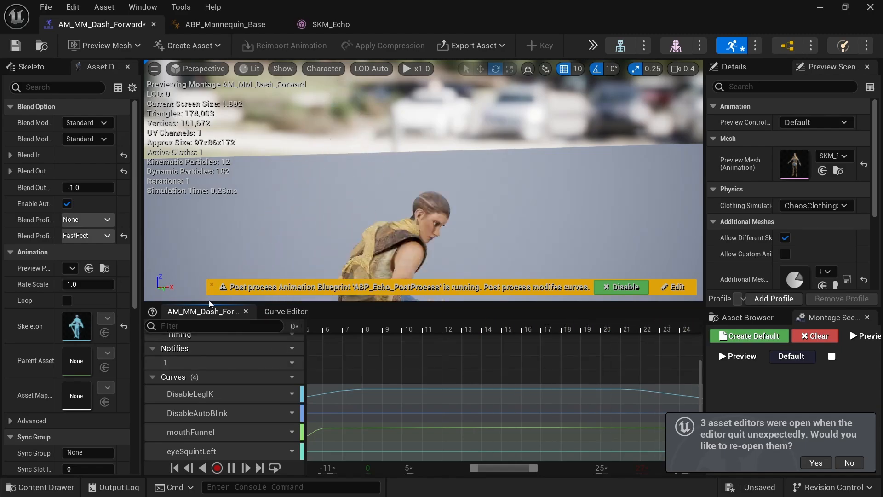
Step: Enlarge the montage timeline and add the eyeSquintRight curve, searching the available names for "squint"
left_click_drag(210, 244, 210, 228)
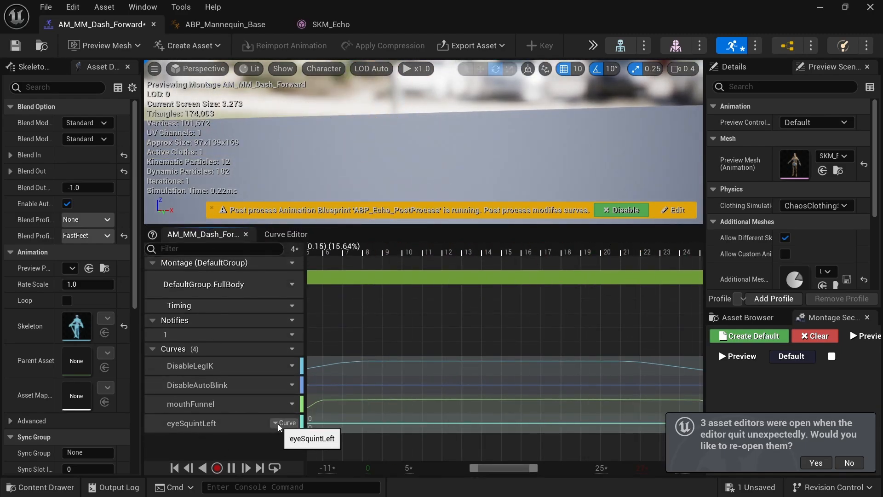
left_click(282, 349)
left_click(296, 378)
type("squint")
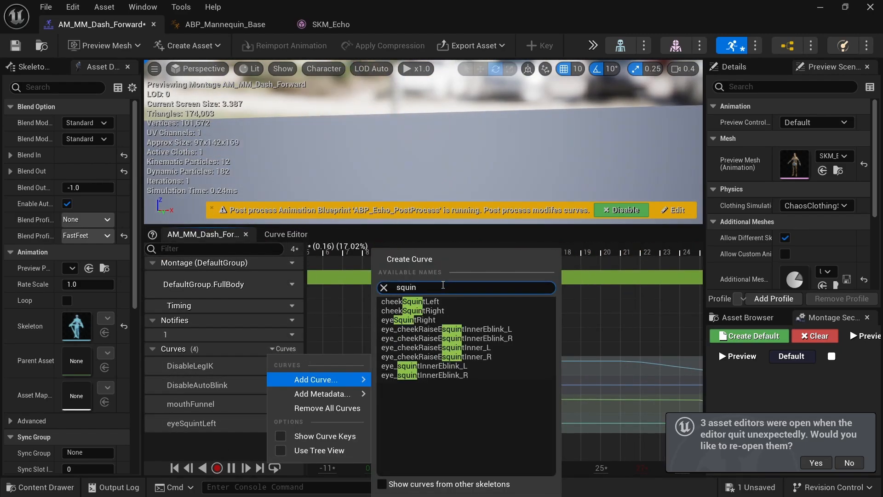
left_click(419, 361)
Step: Open eyeSquintLeft for curve editing and level the mouthFunnel tangents between the two keys at value 1
left_click(292, 423)
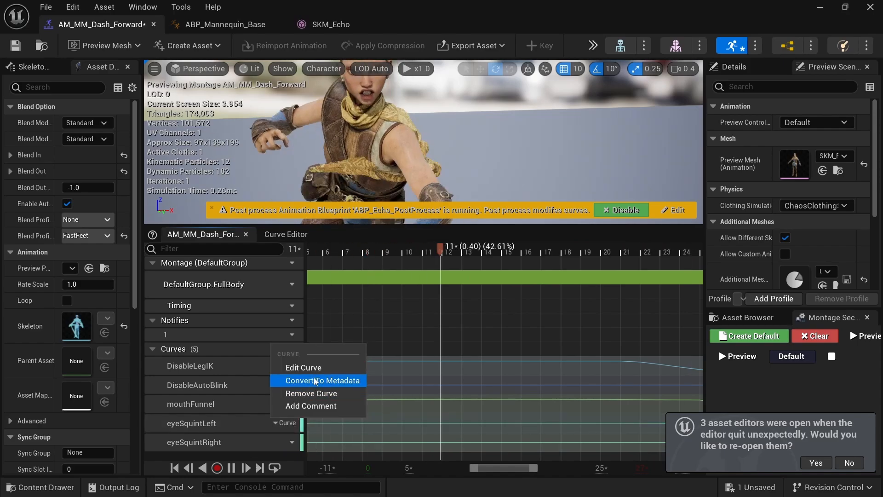
left_click(304, 367)
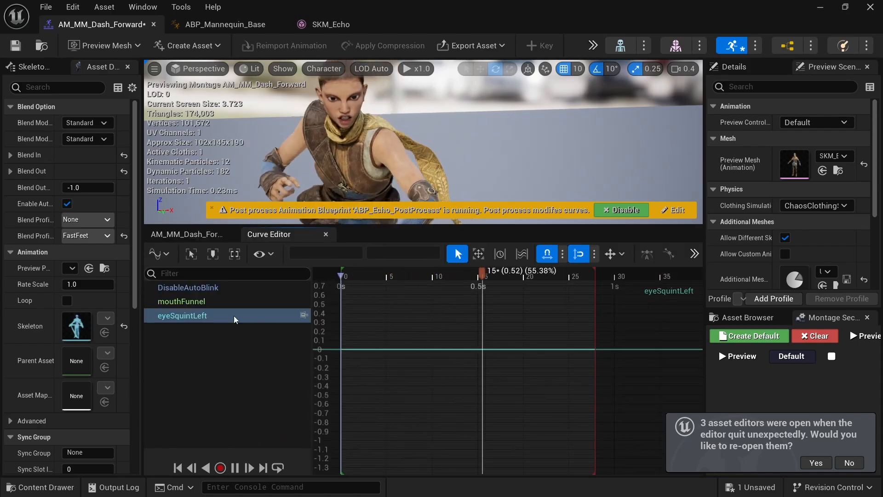
left_click(195, 302)
right_click_drag(394, 366, 482, 377)
scroll(481, 377, "down", 5)
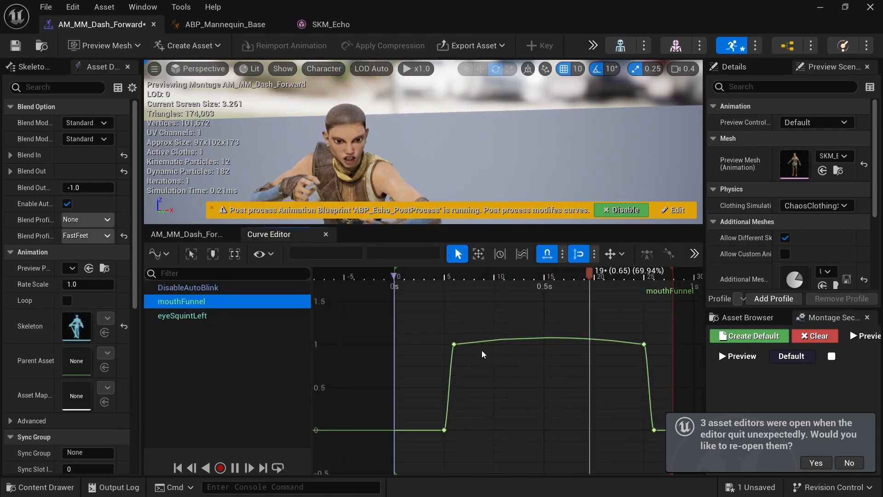
left_click(454, 344)
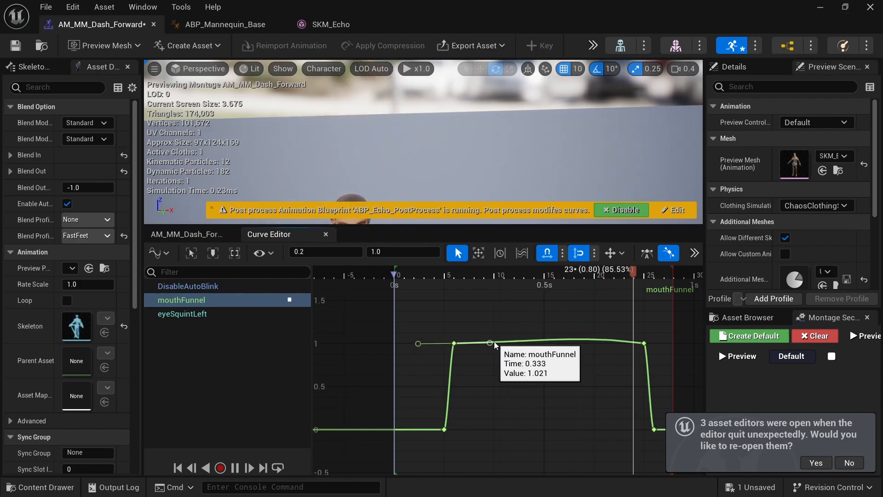
left_click(644, 344)
left_click_drag(608, 338, 608, 343)
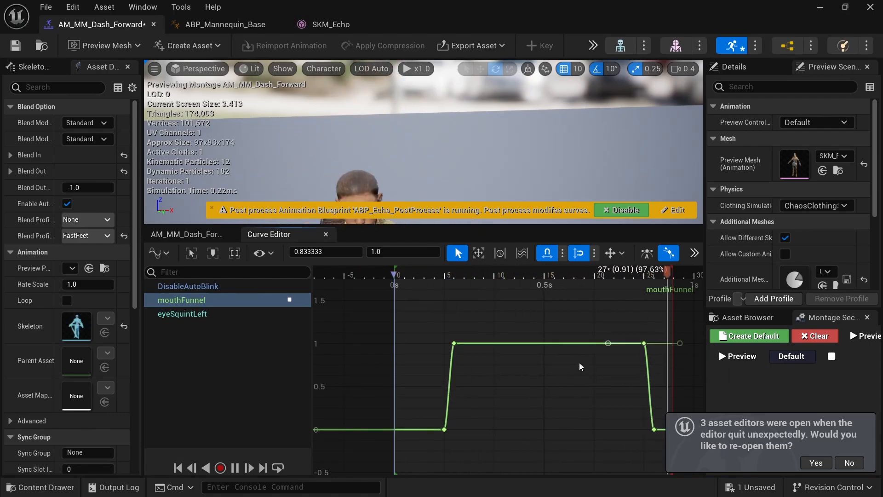
Step: Select all four mouthFunnel keys and copy them
left_click(485, 414)
right_click_drag(507, 421, 444, 404)
scroll(445, 384, "down", 6)
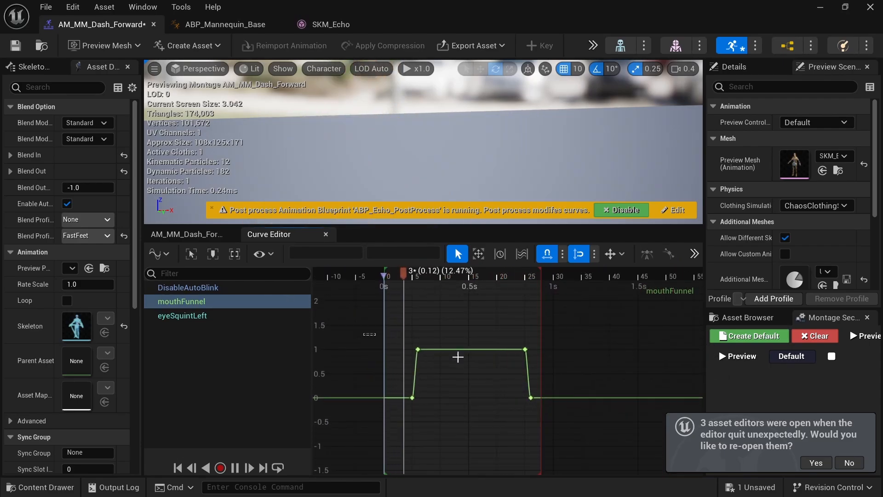
left_click_drag(362, 330, 597, 423)
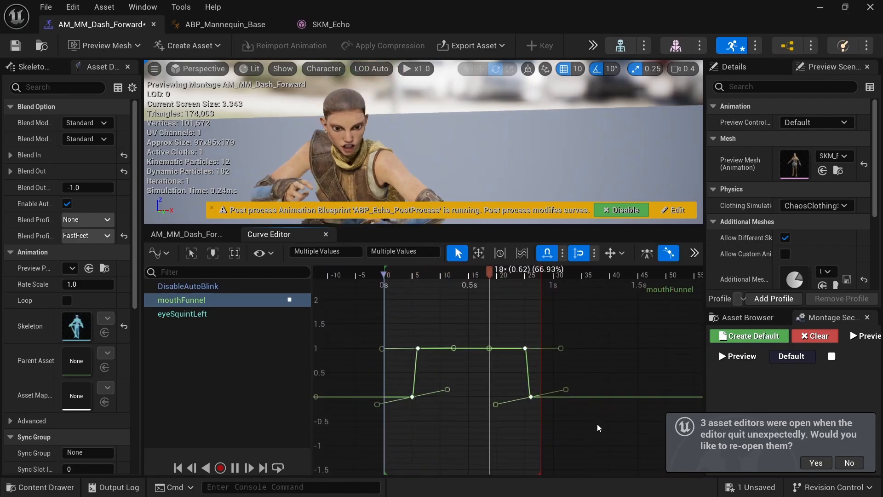
Step: Try to paste the copied mouthFunnel keys into eyeSquintLeft at frame 25, and undo the paste
left_click(199, 316)
right_click(195, 316)
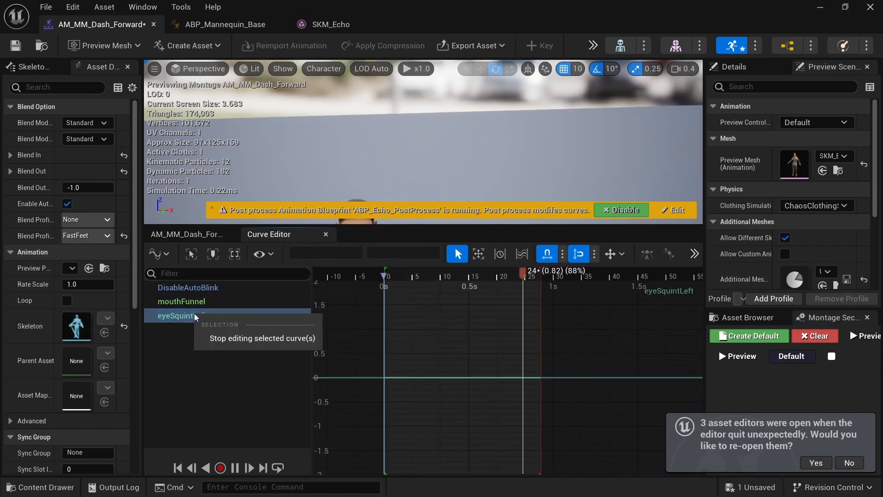
left_click(174, 344)
left_click(240, 316)
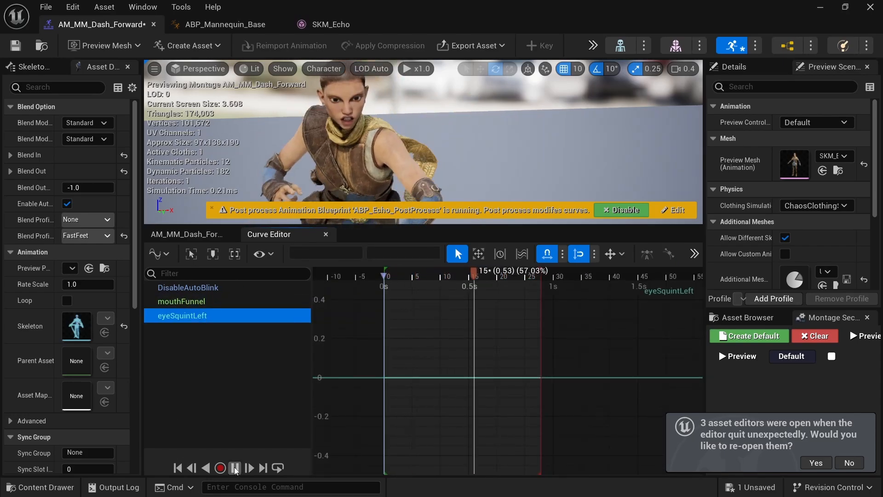
key("space")
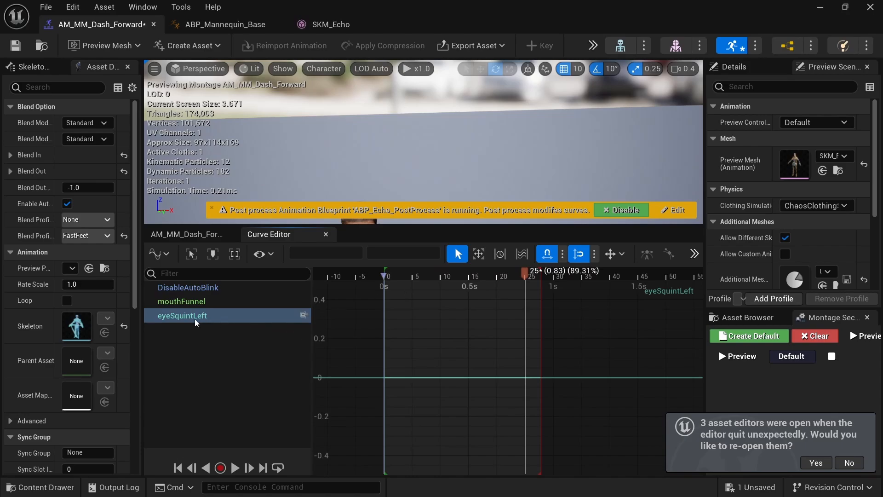
right_click(407, 377)
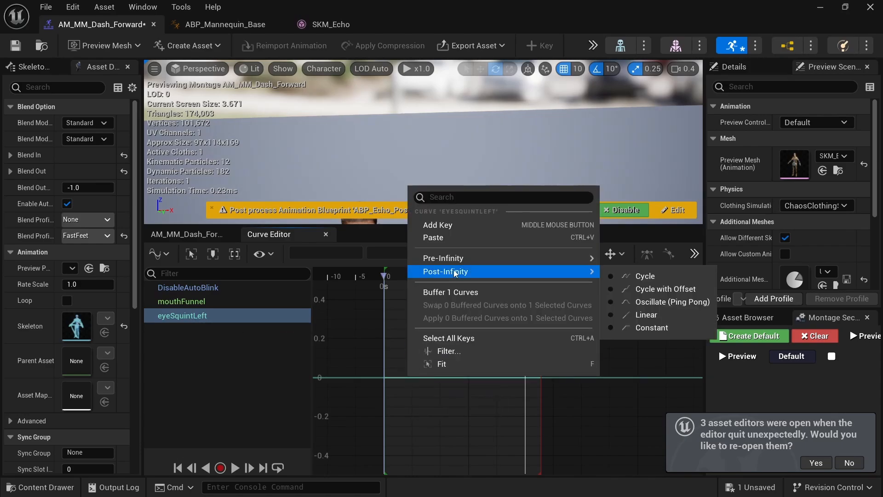
left_click(453, 237)
scroll(450, 371, "down", 11)
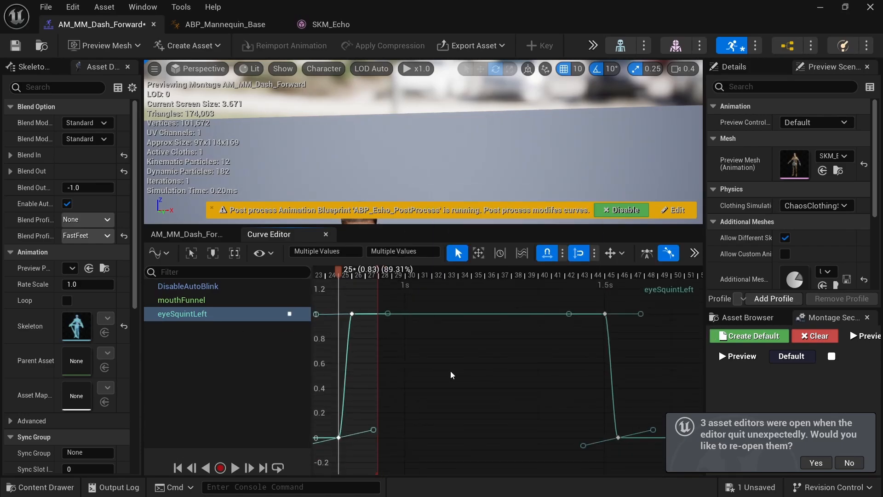
right_click_drag(403, 382, 475, 387)
scroll(464, 361, "down", 3)
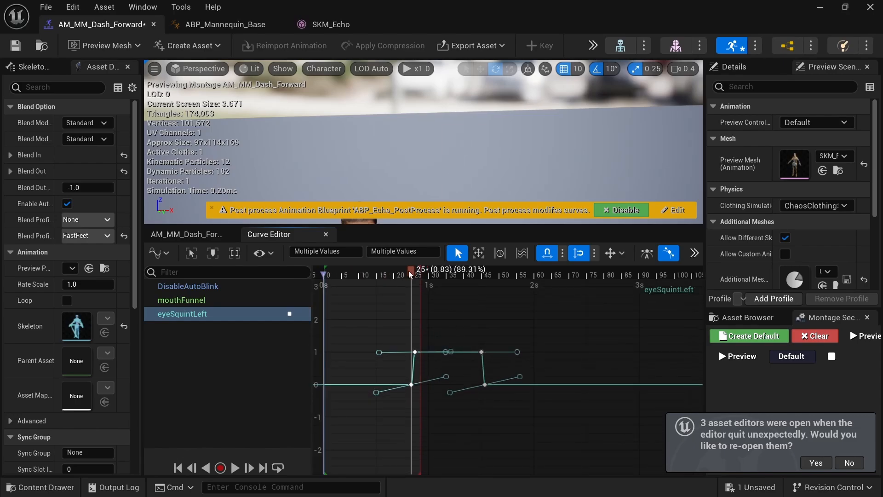
key("ctrl+z")
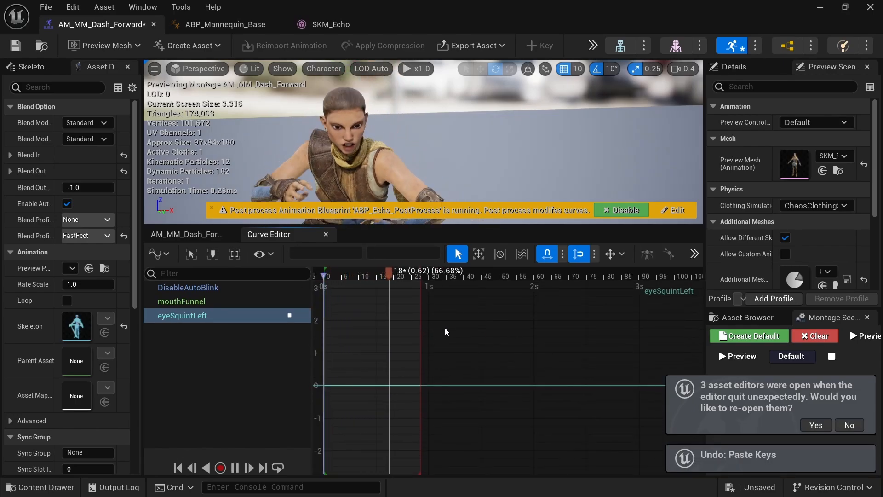
Step: Stop playback, set the playhead to frame 0 and paste the copied mouthFunnel keys into eyeSquintLeft
right_click_drag(446, 331, 512, 327)
left_click(234, 468)
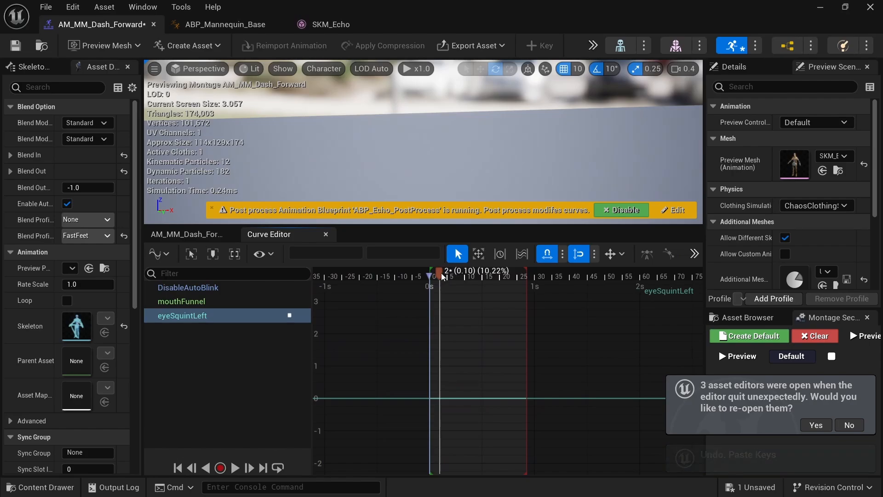
left_click_drag(441, 273, 429, 275)
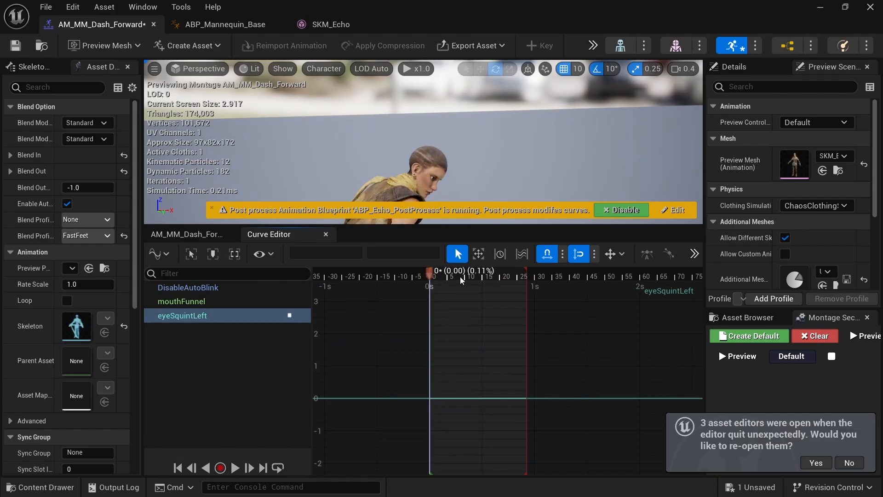
right_click(443, 396)
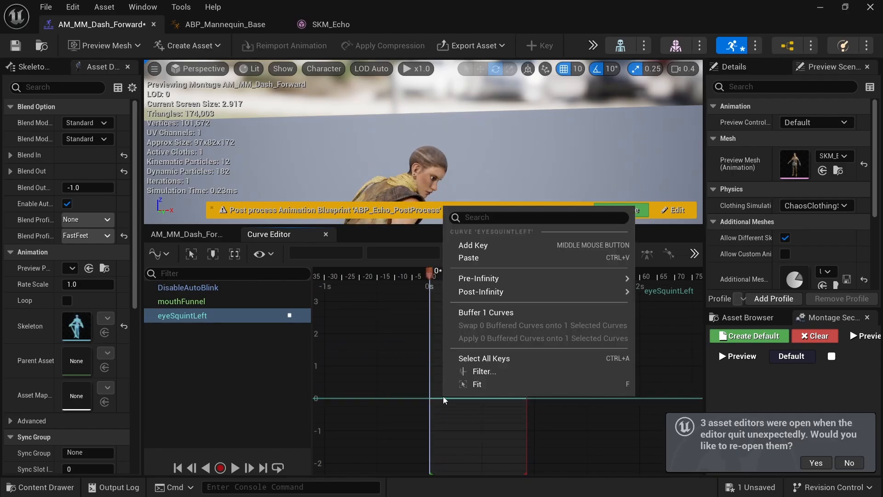
left_click(489, 255)
scroll(516, 372, "down", 10)
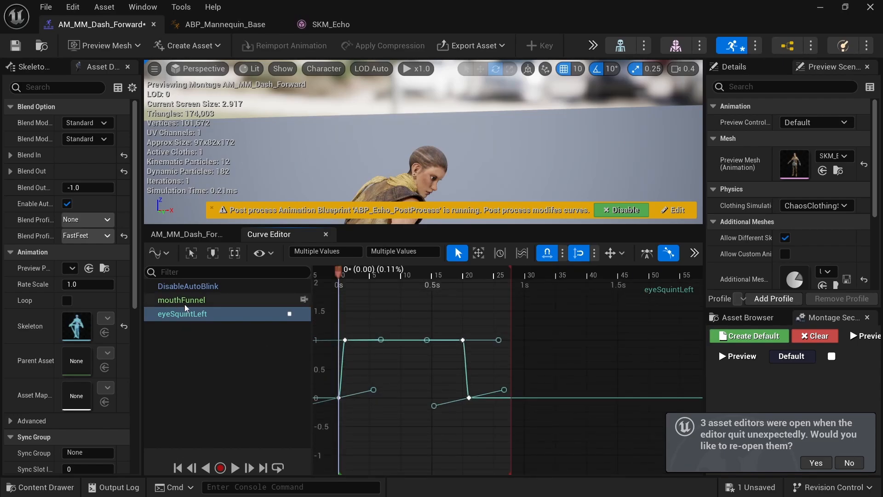
Step: Open eyeSquintRight for curve editing, paste the same keys at frame 0 and save the montage
left_click(202, 239)
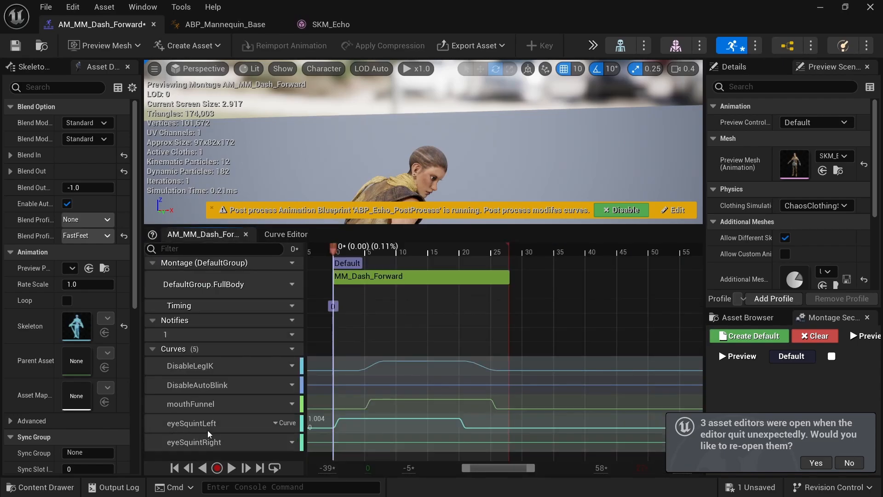
left_click(240, 442)
double_click(240, 443)
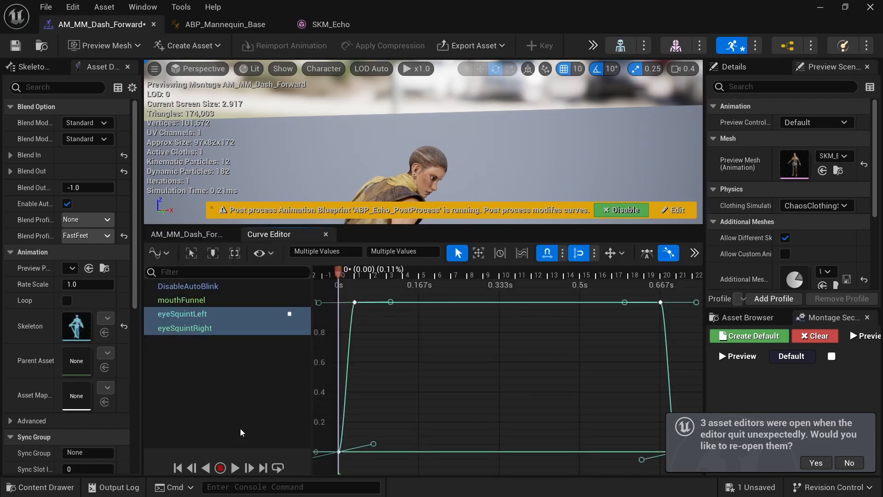
right_click(384, 453)
left_click(362, 436)
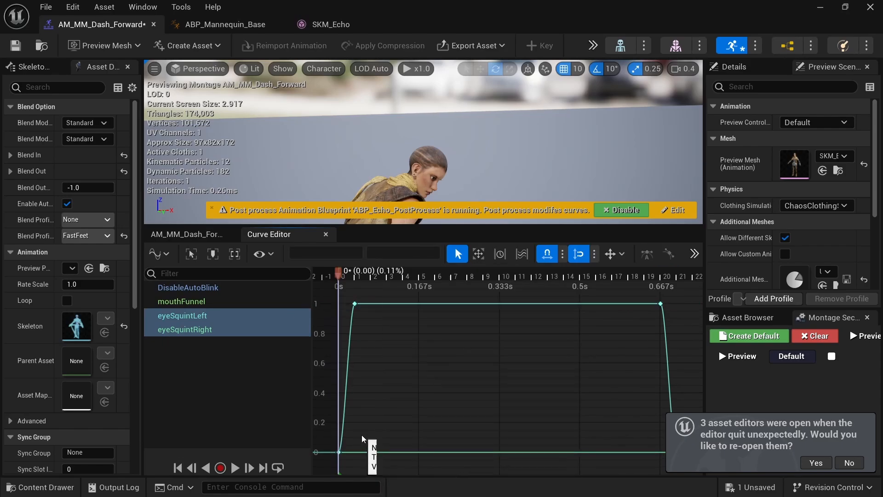
right_click(367, 450)
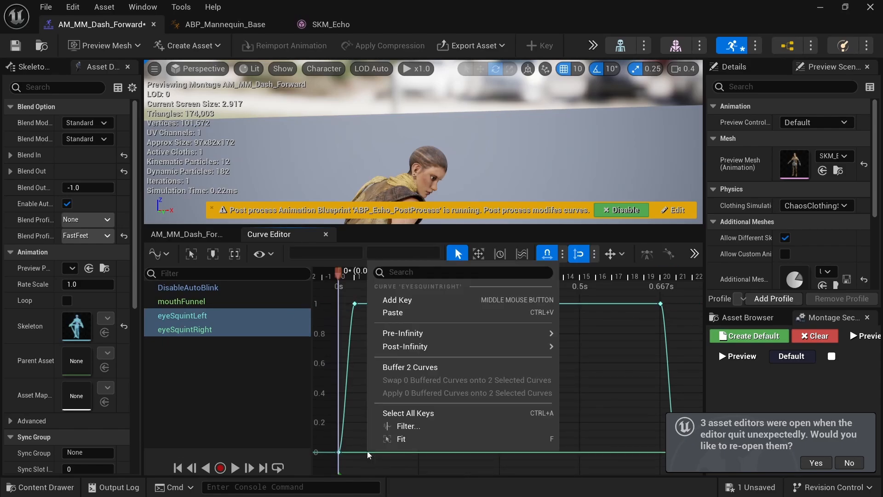
left_click(399, 313)
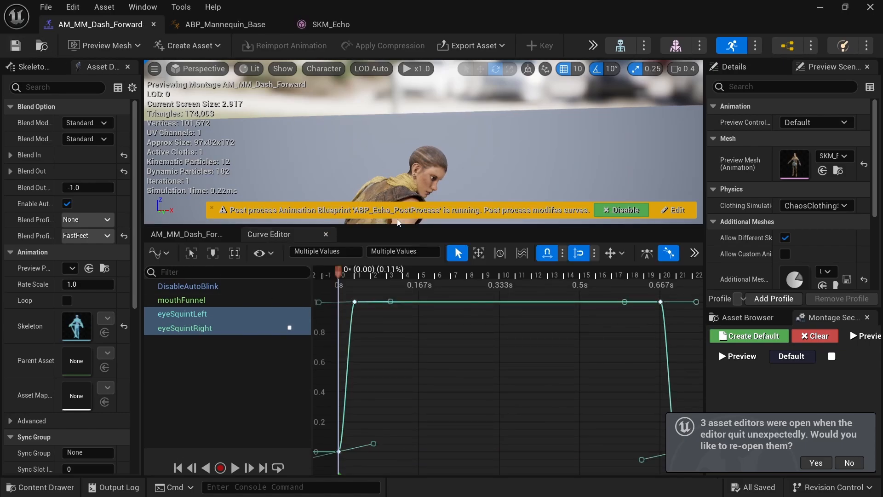
Step: Scrub the montage from frame 0 to about frame 7 and examine the mouth and eye squint on the face up close
left_click(338, 271)
left_click_drag(353, 276, 415, 280)
right_click_drag(420, 152, 441, 151)
scroll(405, 149, "down", 2)
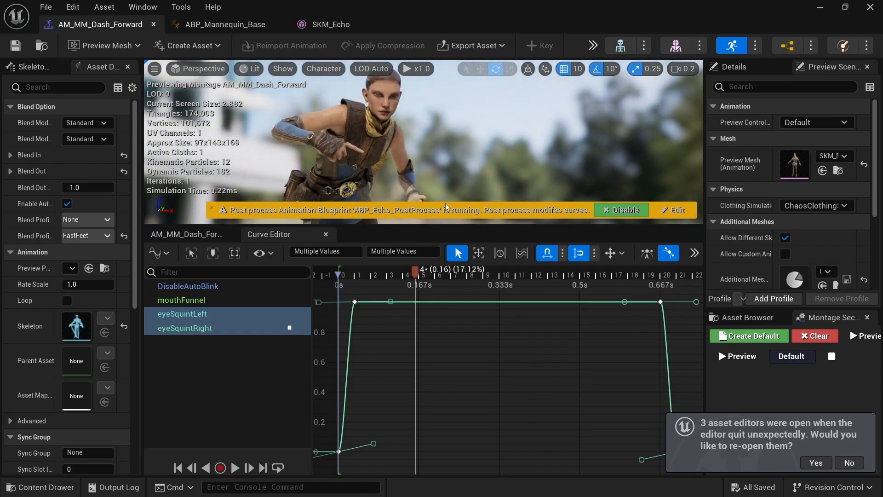
left_click_drag(417, 272, 430, 272)
right_click_drag(380, 143, 381, 98)
left_click_drag(427, 270, 465, 272)
mouse_move(428, 151)
right_mouse_down()
mouse_move(409, 163)
mouse_move(421, 152)
right_mouse_up()
right_click_drag(389, 111, 427, 120)
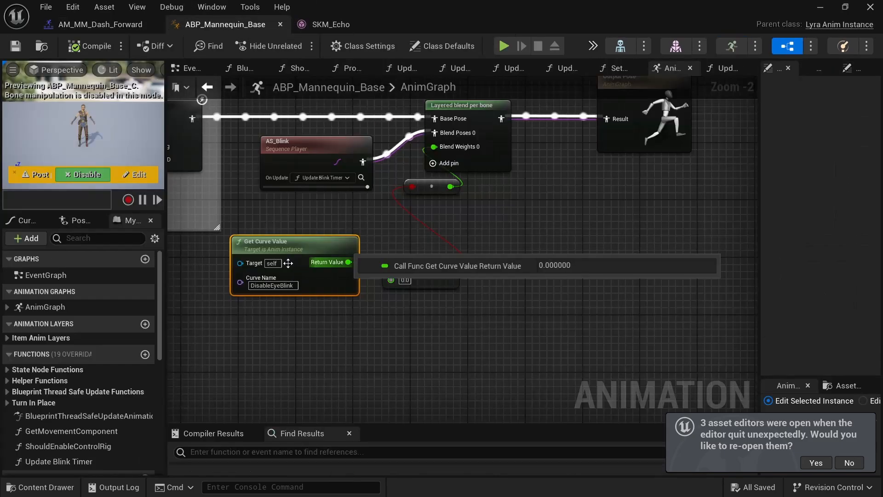
Step: Return to AM_MM_Dash_Forward and inspect the DisableAutoBlink curve's key
left_click(118, 28)
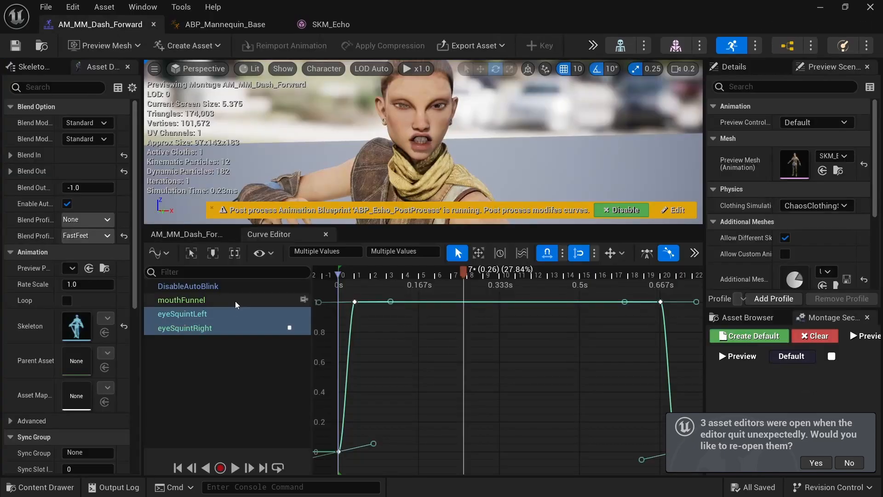
left_click(182, 287)
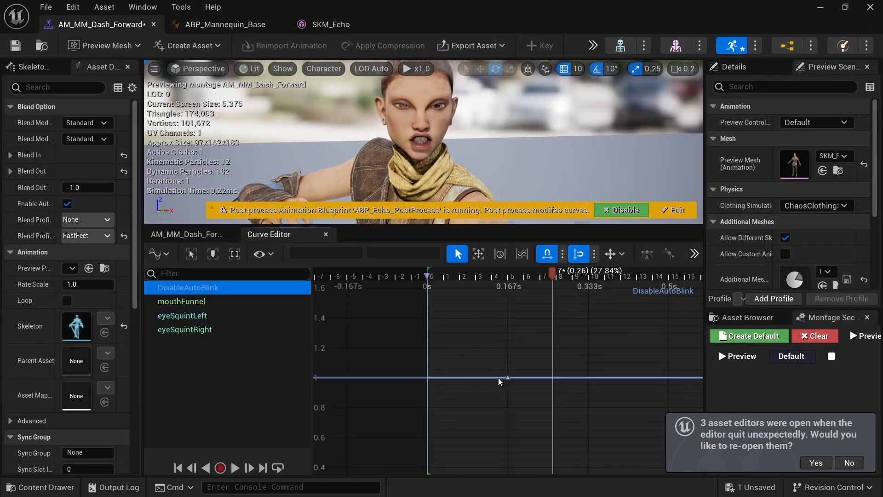
mouse_move(510, 383)
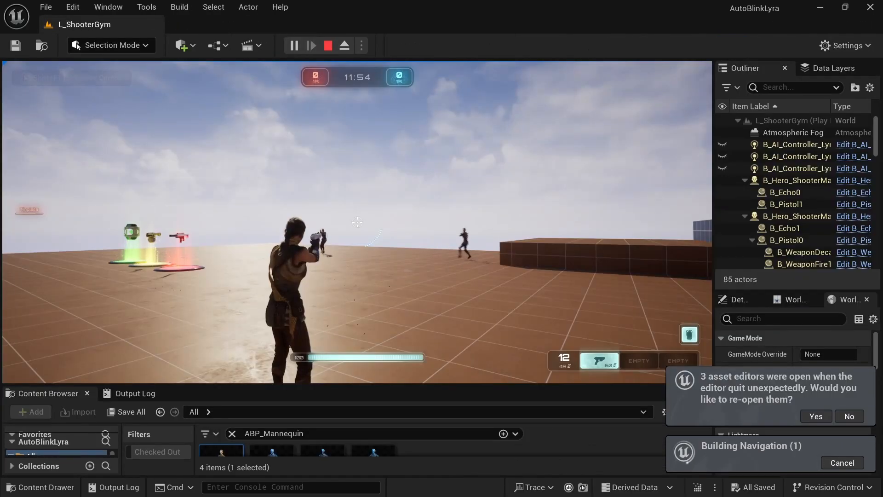
Step: Slow down the running game with the console command slomo 0.1
key("shift+F1")
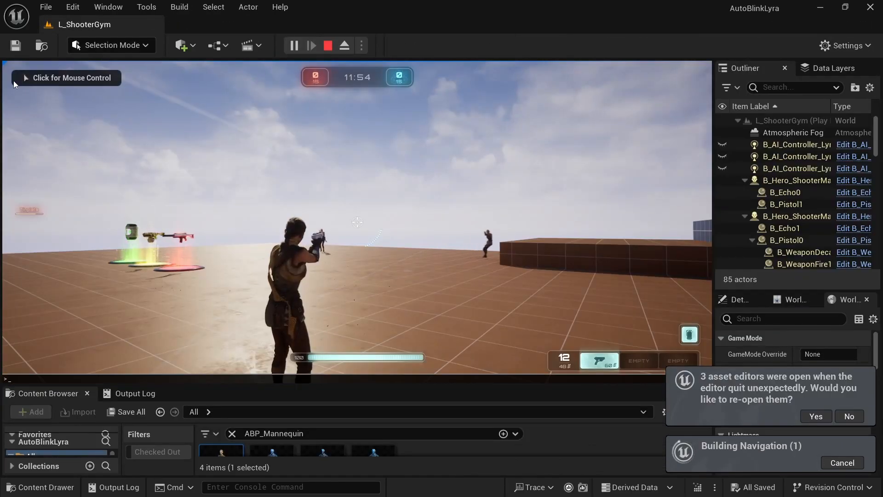
key("grave")
type("slomo 0.1")
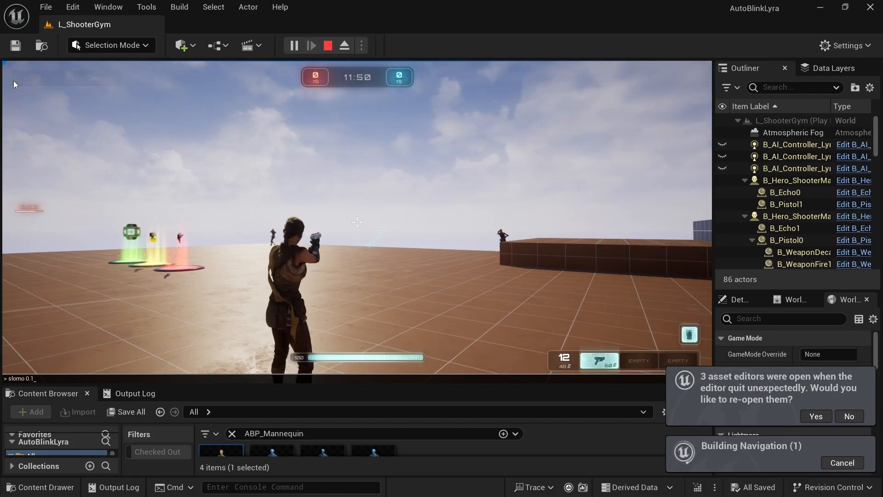
key("Return")
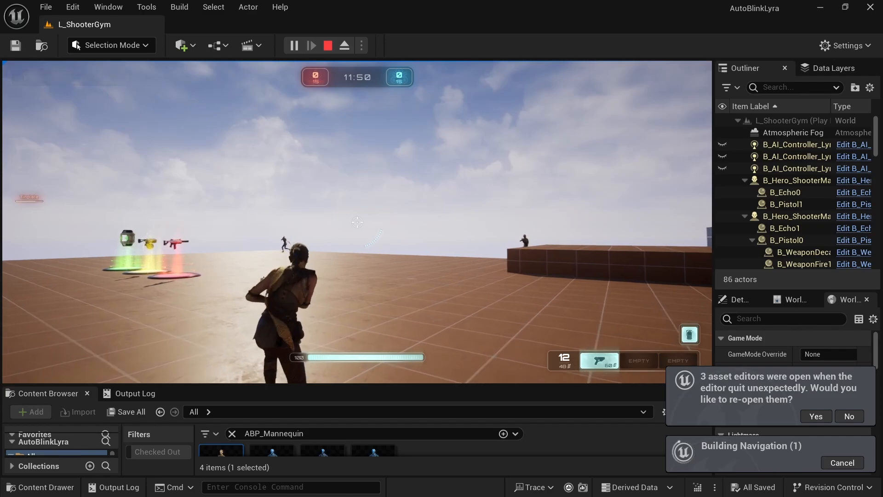
Step: Eject from the player and fly the camera in front of the character to examine her face in slow motion
key("F8")
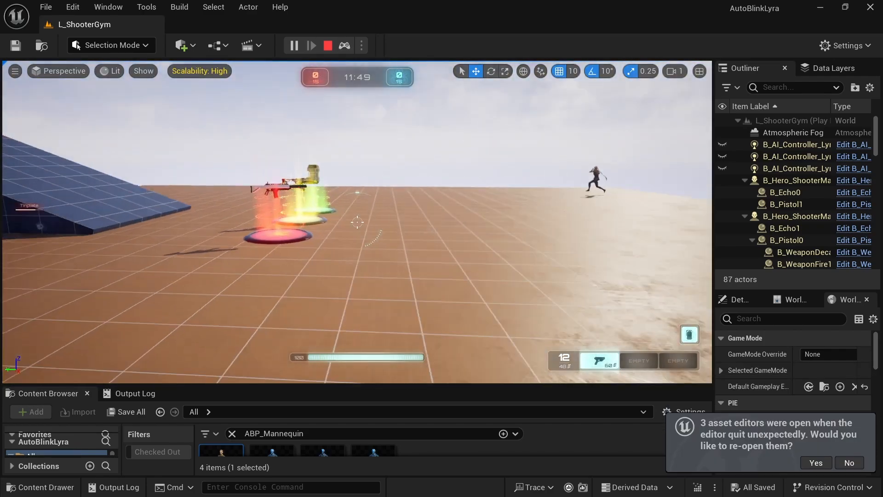
right_click_drag(357, 222, 177, 267)
scroll(357, 222, "down", 2)
key("w")
key("s")
key("d")
key("a")
key("d")
key("w")
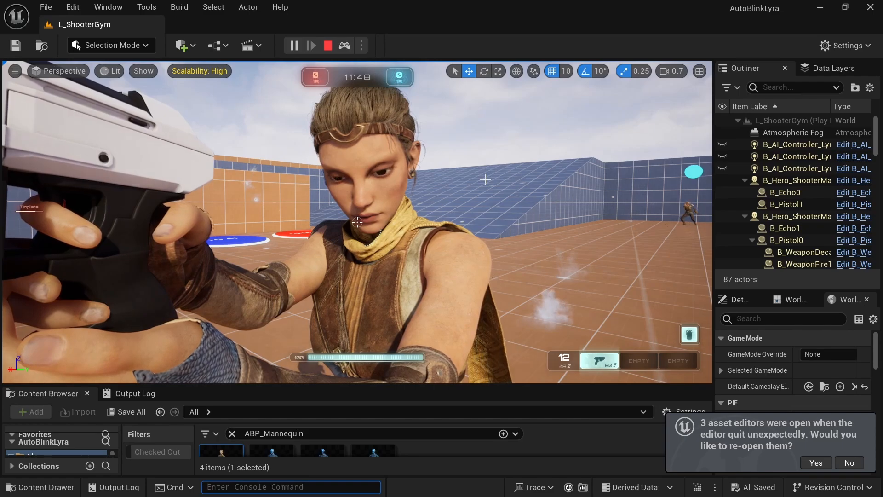
left_click(485, 179)
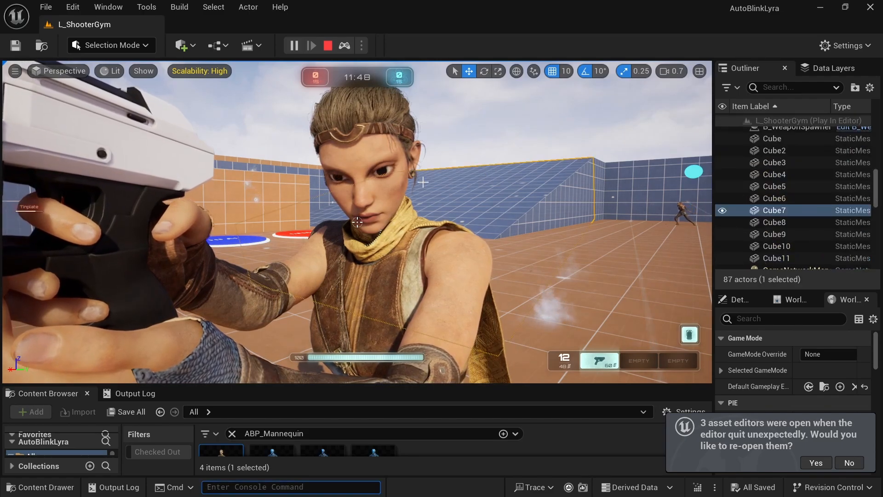
Step: Possess the player character again and give the running game mouse control
left_click(344, 45)
key("grave")
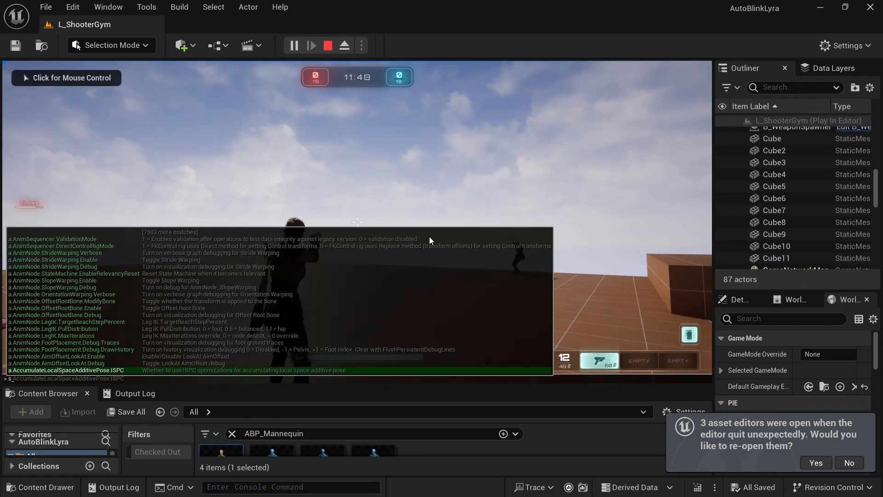
key("grave")
left_click(429, 236)
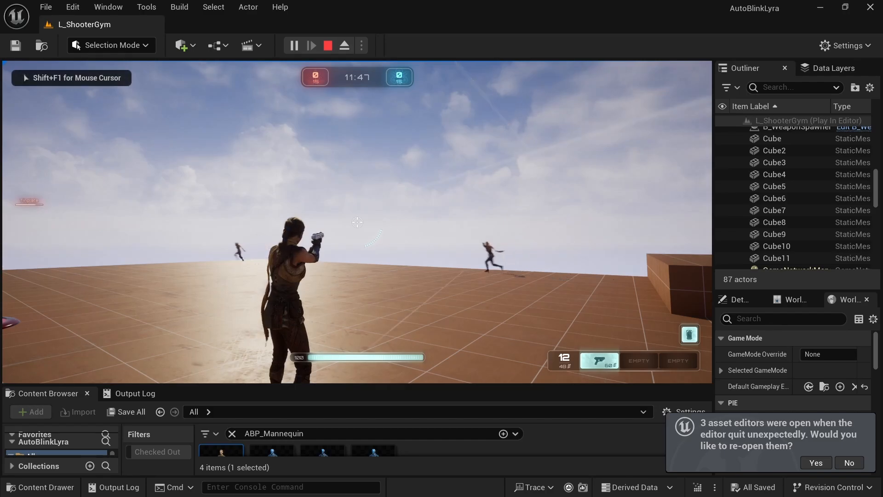
Step: Move the character forward and fire the pistol repeatedly at the opponent across the arena
key("w")
left_click(357, 223)
key("w")
left_click(357, 222)
left_click(357, 222)
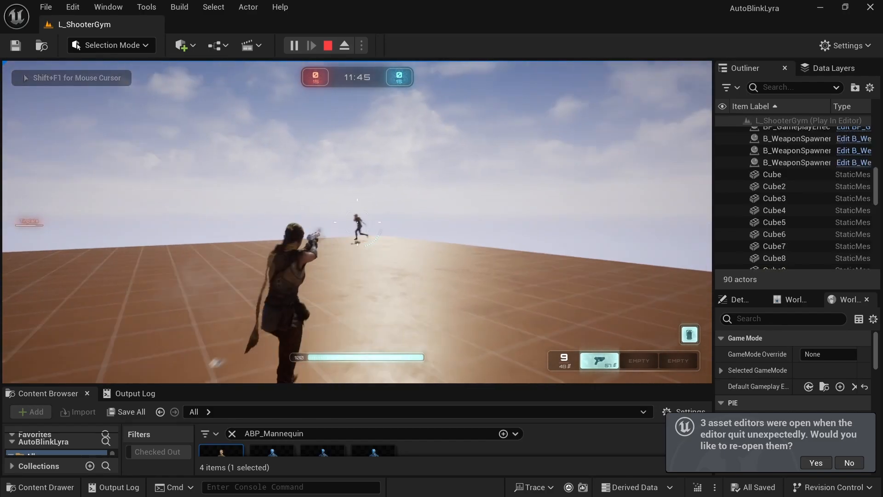
left_click(358, 222)
left_click(357, 222)
left_click(357, 222)
left_click(357, 222)
Step: Run the character through the arena past the weapon spawners and up the blue ramp to test movement in play
key("w")
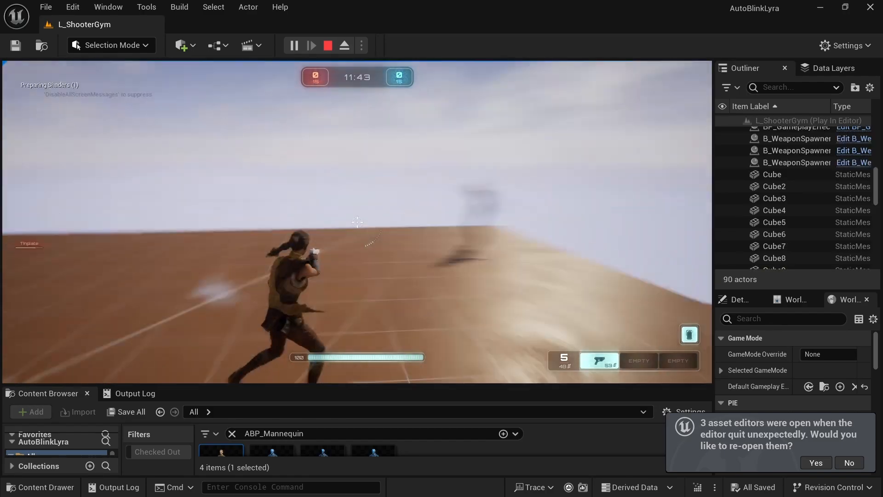
key("w")
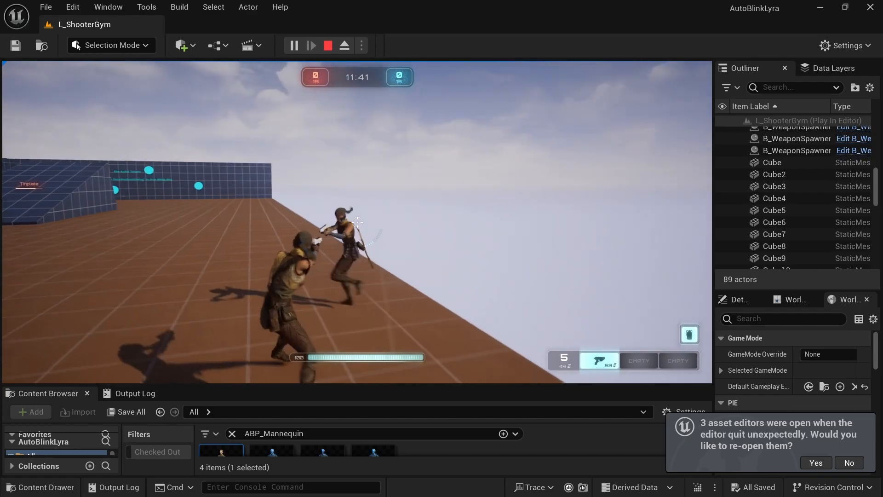
key("w")
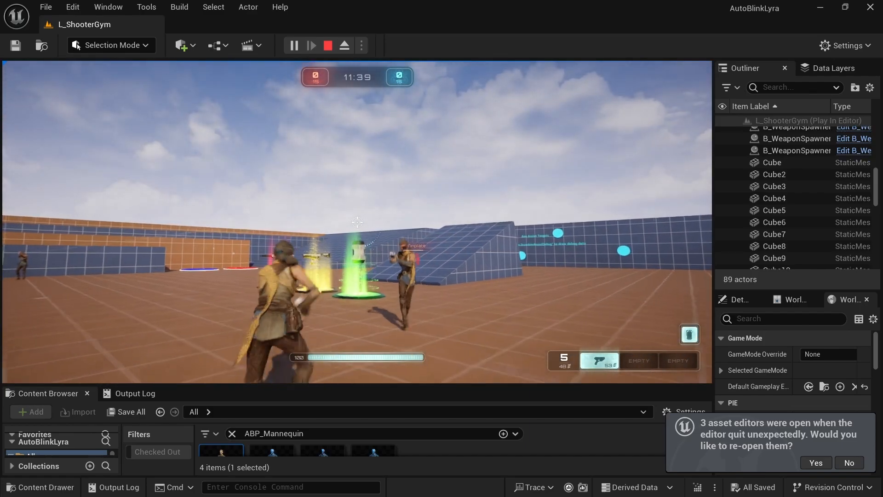
key("w")
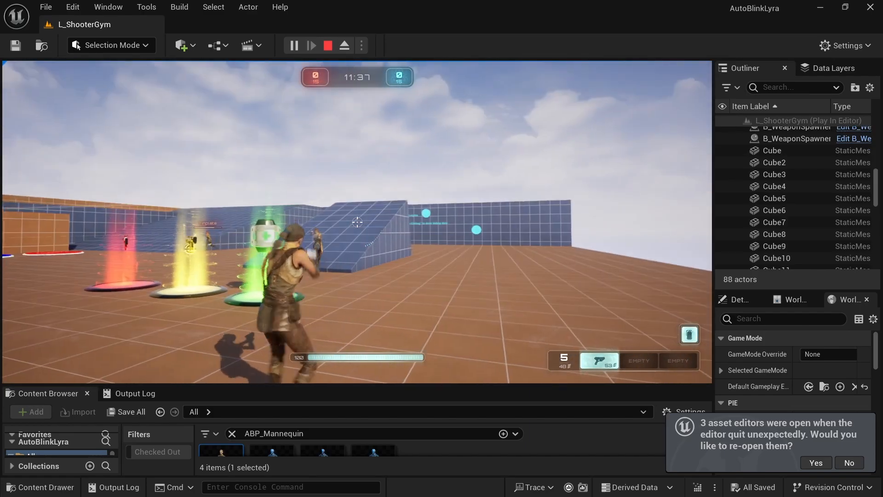
key("w")
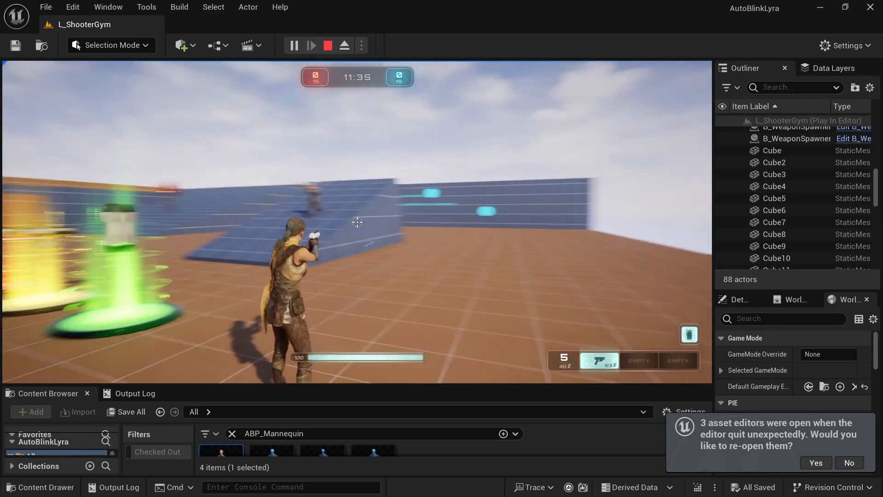
key("w")
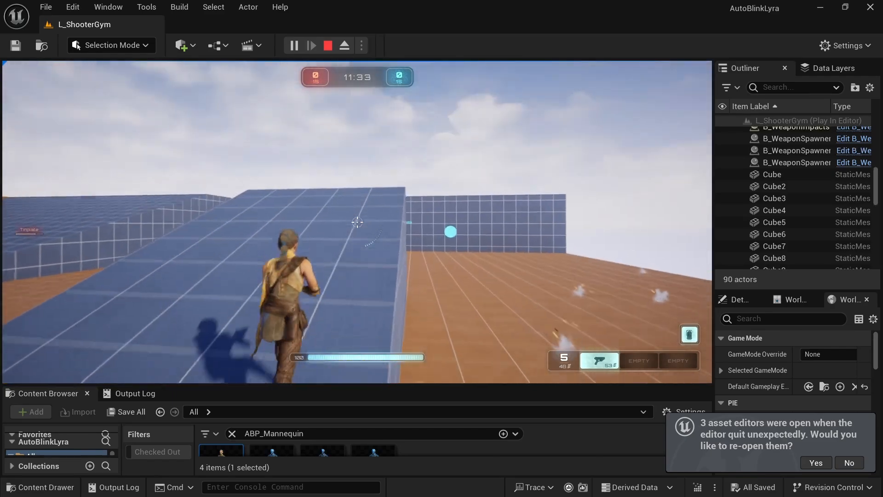
key("w")
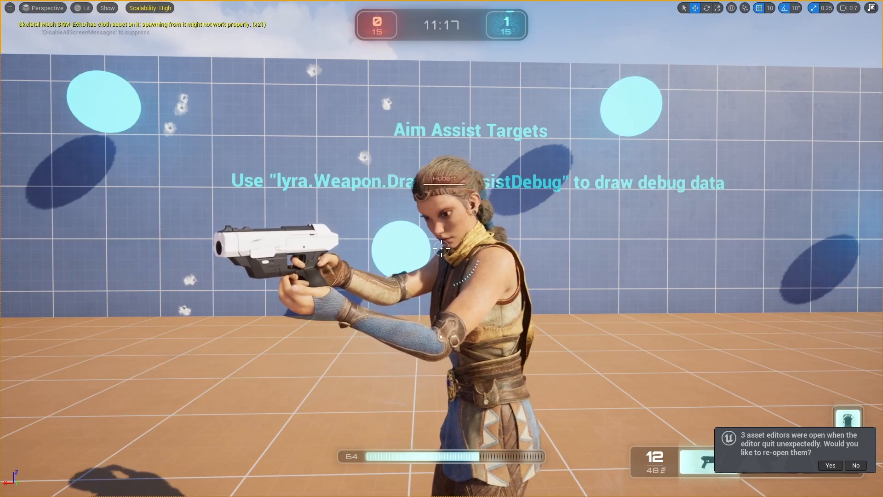
Step: Fly the ejected camera around the character by the Aim Assist Targets wall and examine the automatic blinking on her face
mouse_move(600, 186)
right_mouse_down()
mouse_move(584, 190)
mouse_move(610, 195)
right_mouse_up()
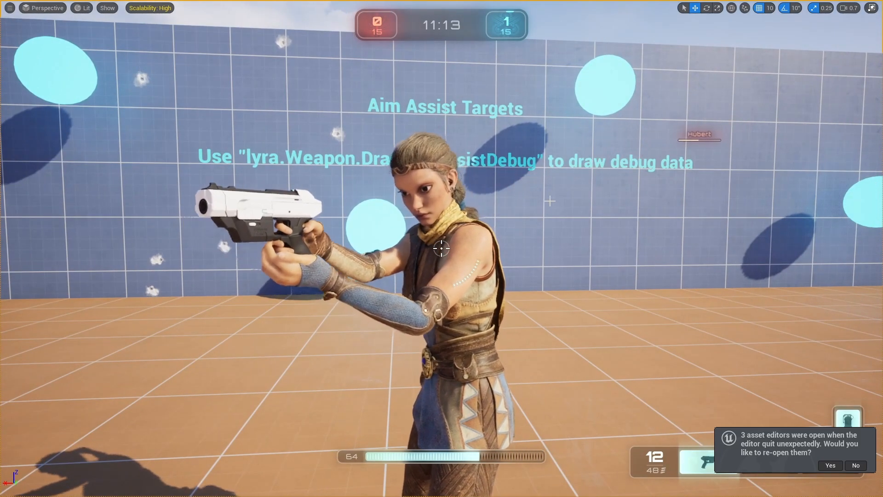
key("d")
right_click_drag(591, 186, 619, 186)
key("w")
key("s")
key("d")
key("a")
key("d")
right_click_drag(441, 160, 433, 160)
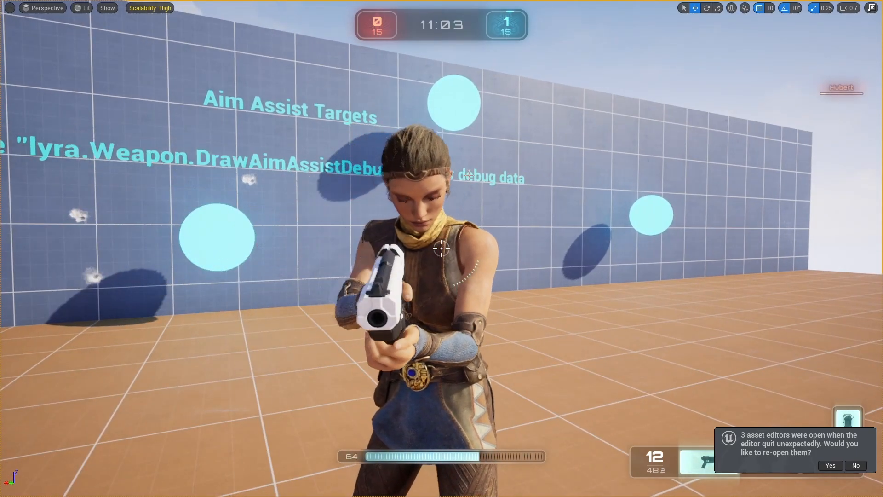
right_click_drag(452, 157, 444, 159)
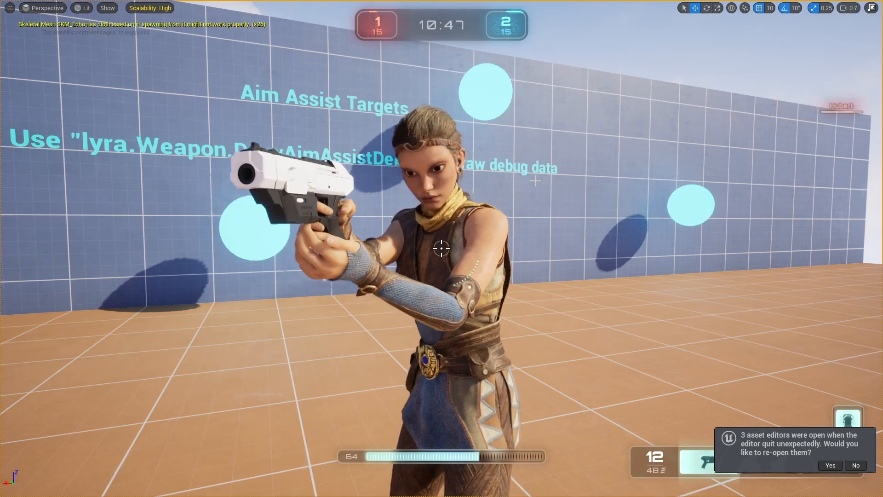
right_click_drag(534, 160, 478, 174)
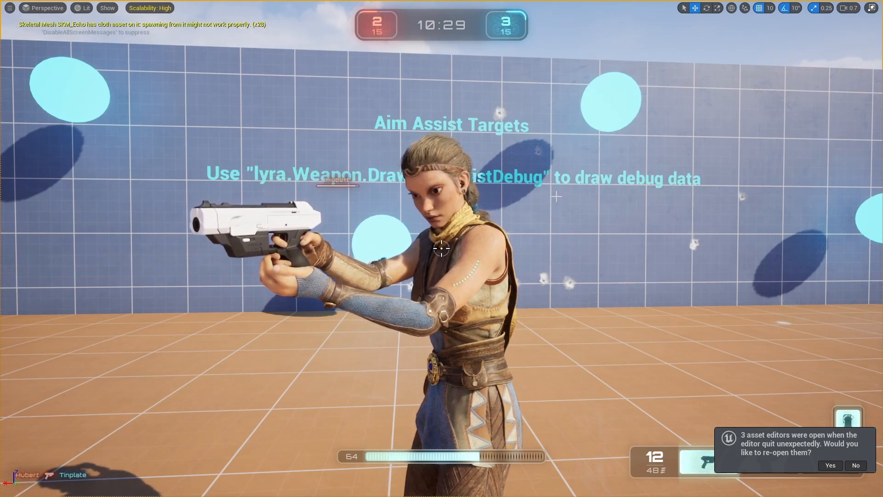
right_click_drag(557, 196, 565, 203)
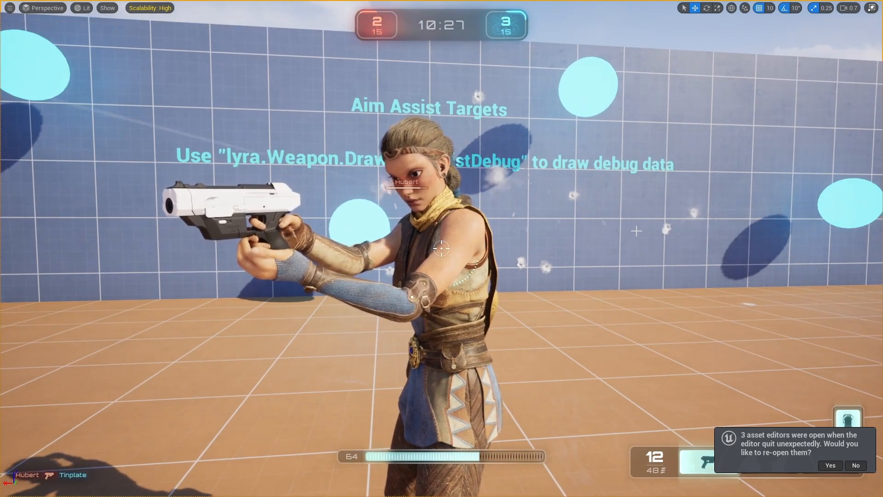